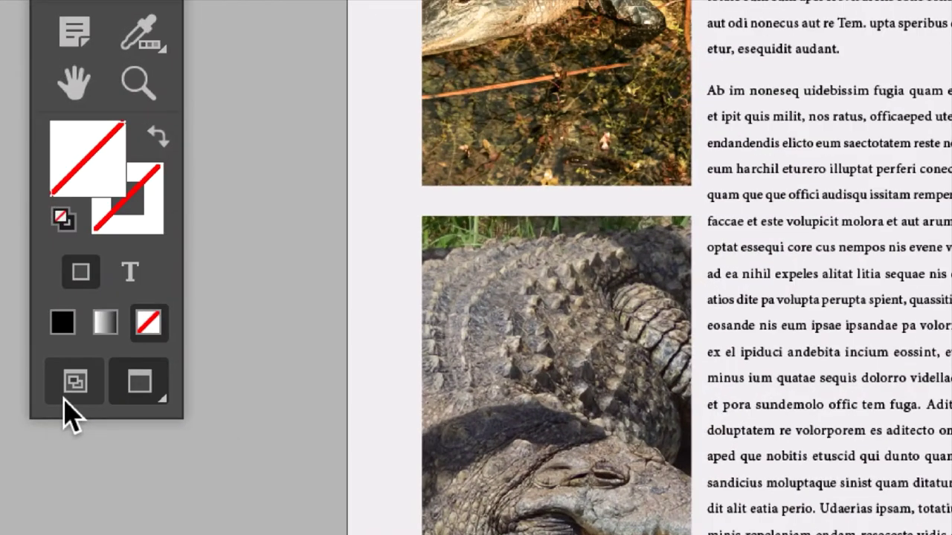
- Switch the document to Normal display mode, show the Pages panel and open the left page of A-Master
click(74, 382)
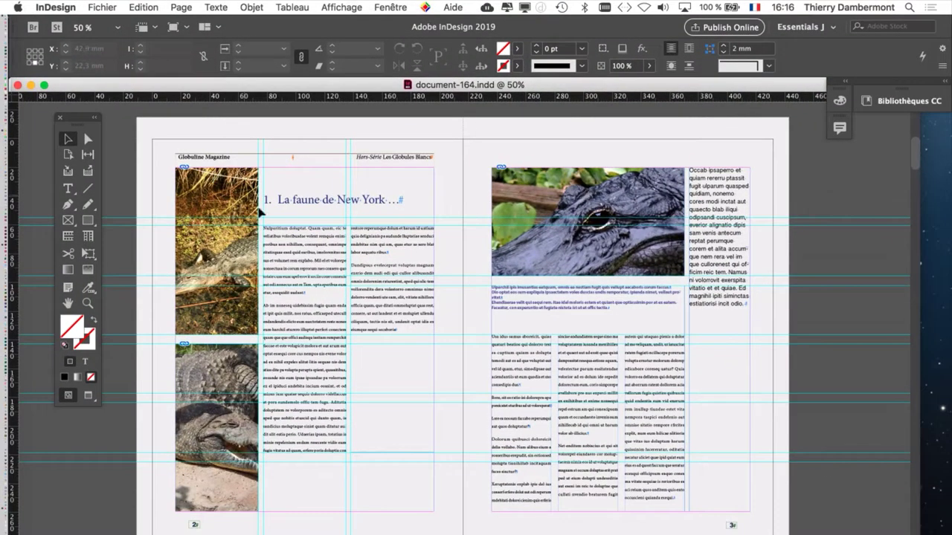
click(390, 7)
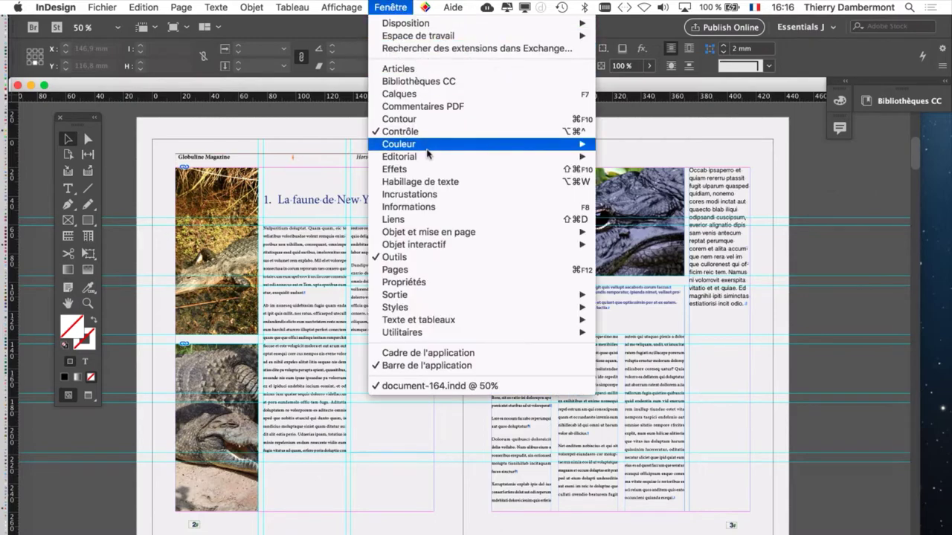
click(450, 271)
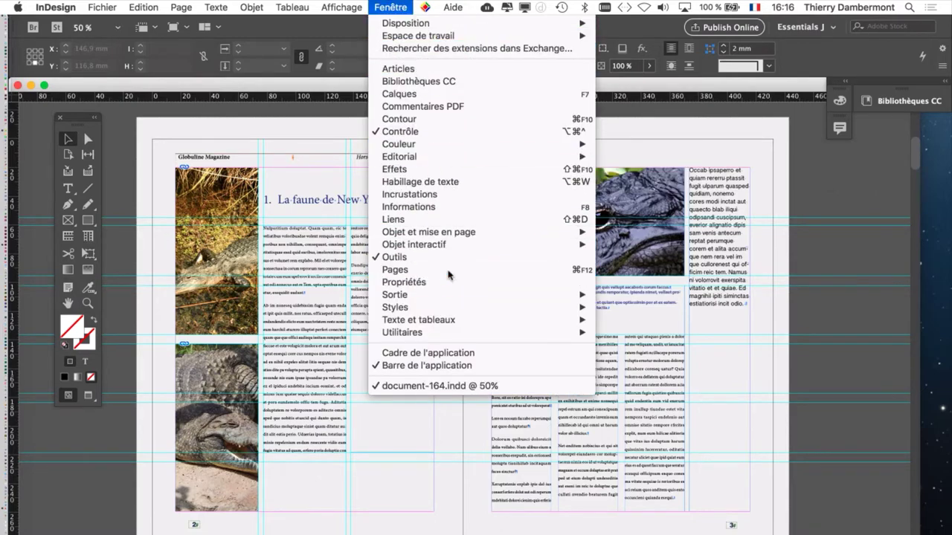
drag(884, 190, 582, 68)
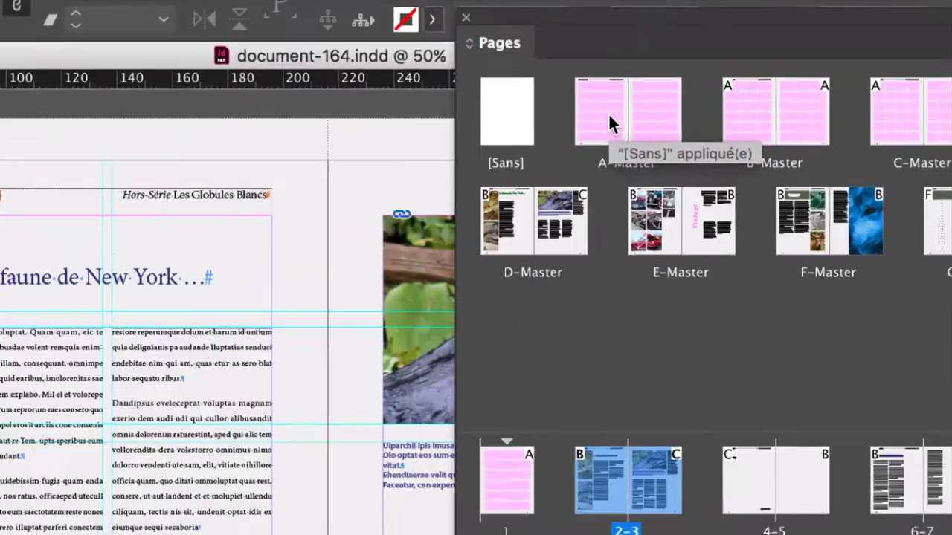
double_click(608, 119)
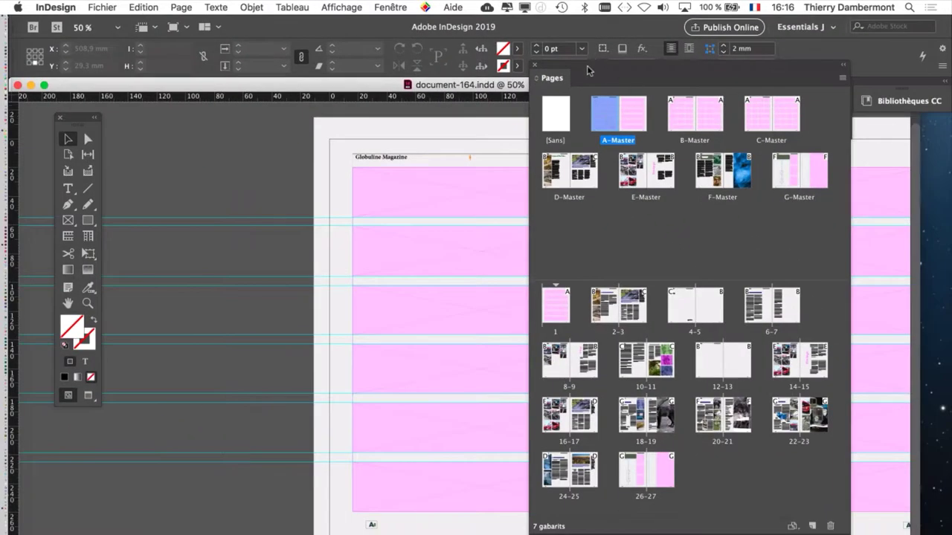
- Set the height of the header text frame on A-Master's left page to 6 mm
drag(588, 70, 922, 82)
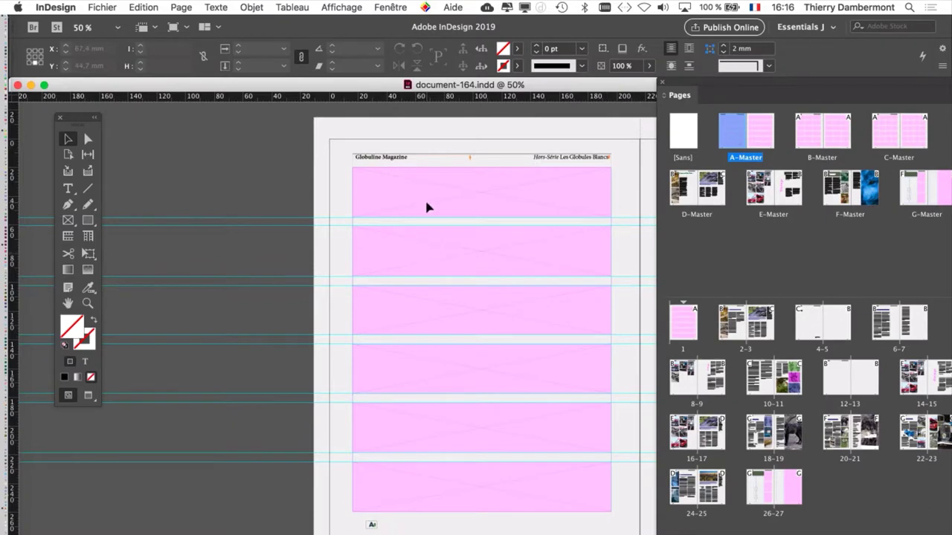
key(super+equal)
key(super+equal)
key(super+equal)
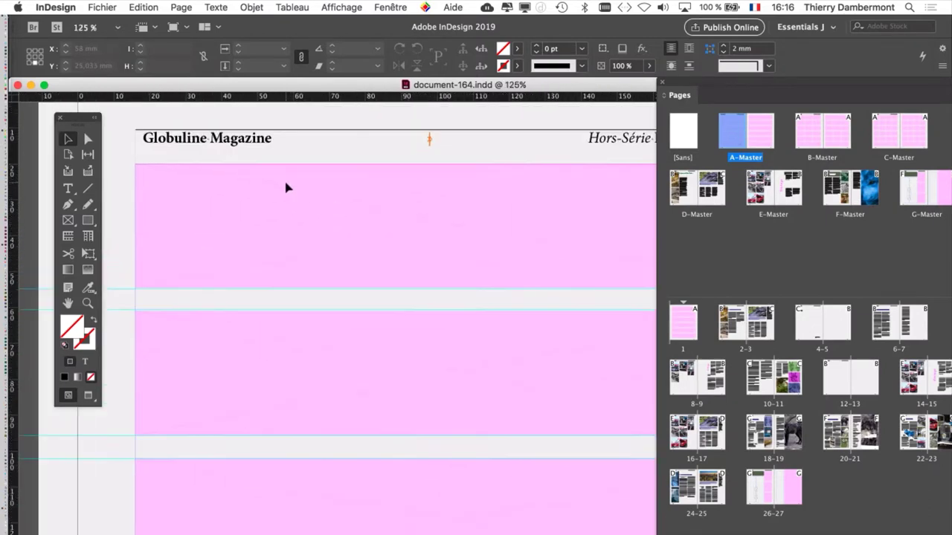
drag(327, 191, 325, 230)
click(321, 170)
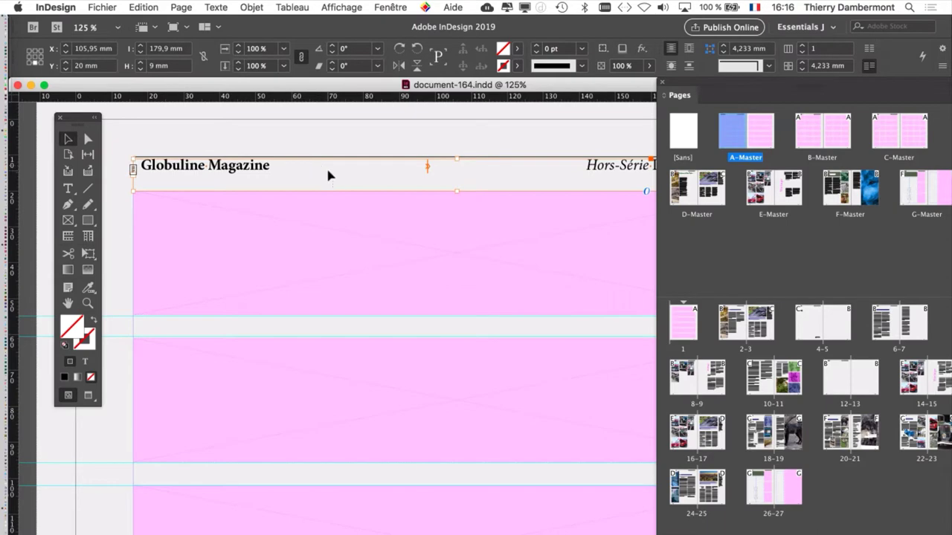
drag(689, 80, 786, 241)
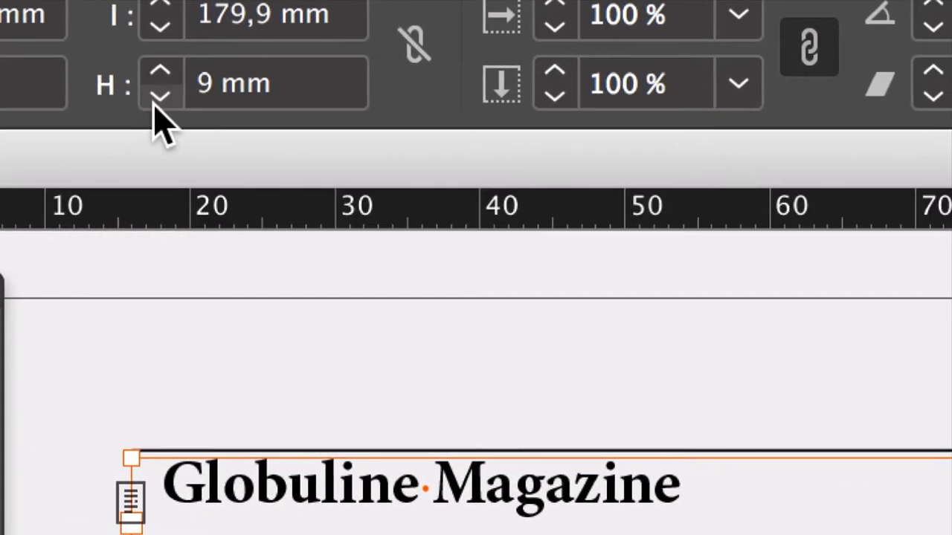
click(157, 98)
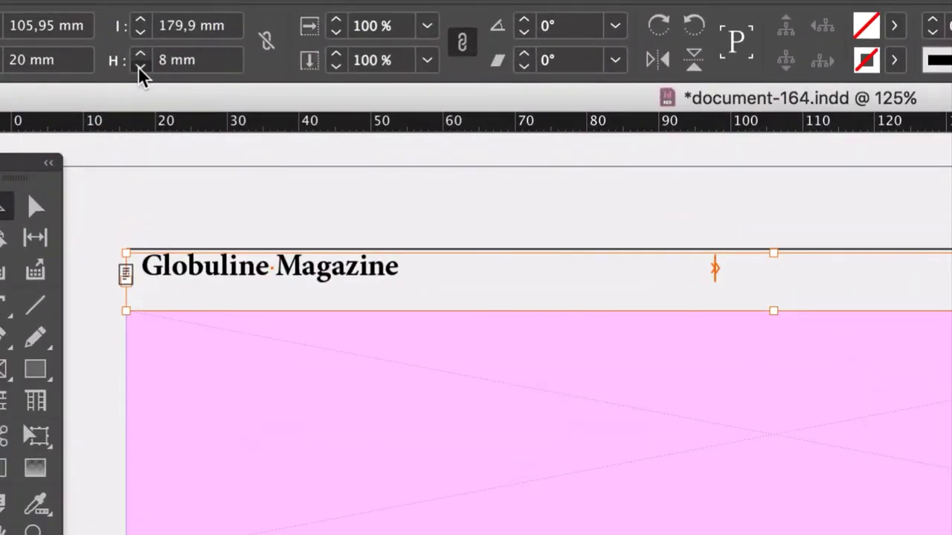
click(139, 67)
click(139, 67)
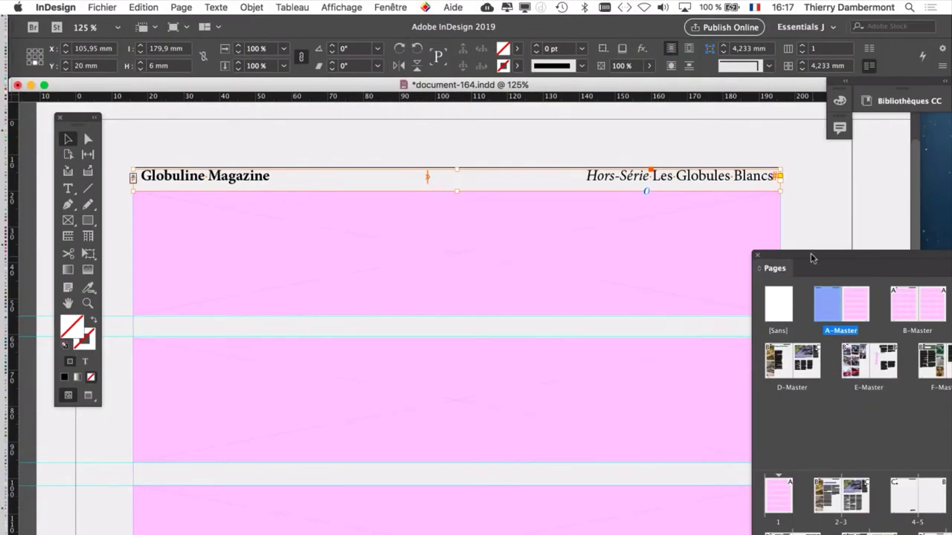
- Examine in the Pages panel which master spreads are based on A-Master
drag(812, 258, 626, 56)
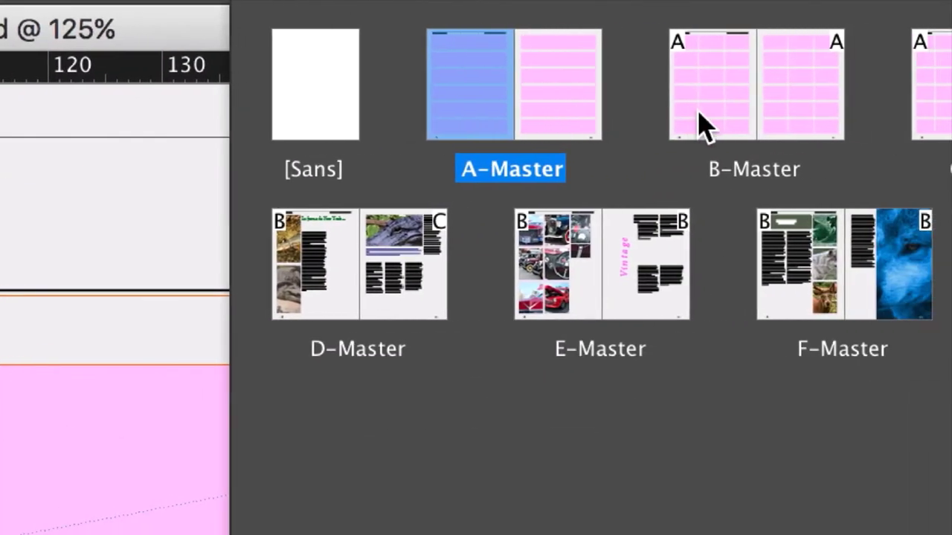
click(853, 121)
drag(766, 130, 748, 276)
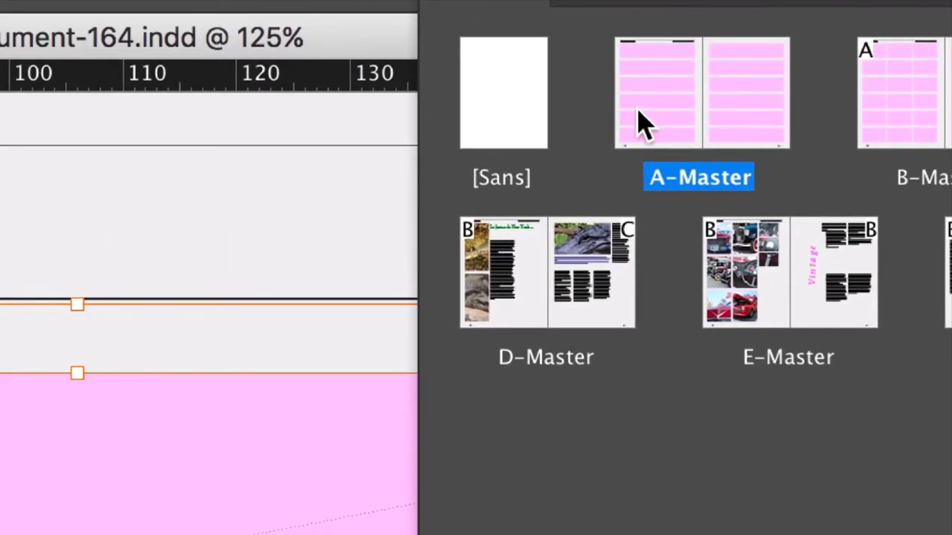
click(451, 128)
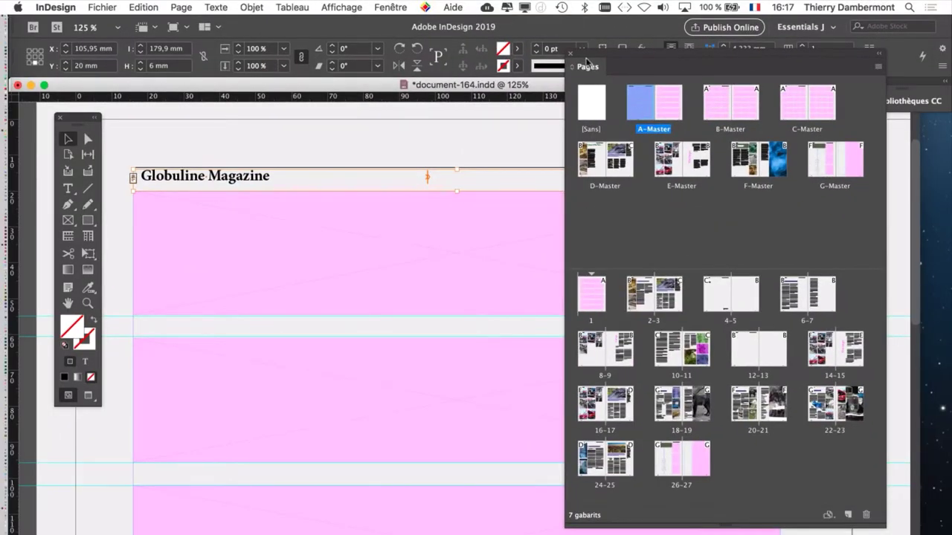
- Move the Pages panel aside, and hide the Control panel and bring it back
drag(587, 62, 701, 155)
click(390, 8)
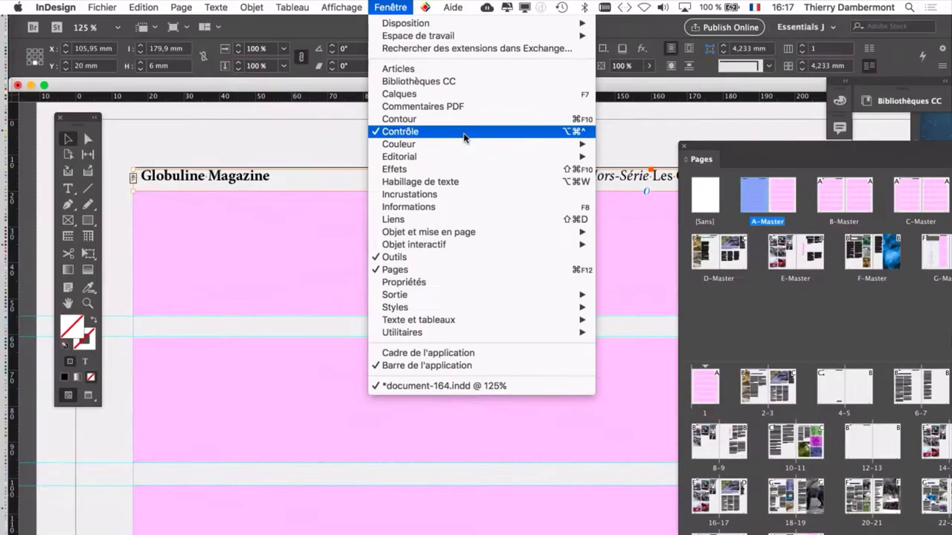
click(462, 131)
click(401, 7)
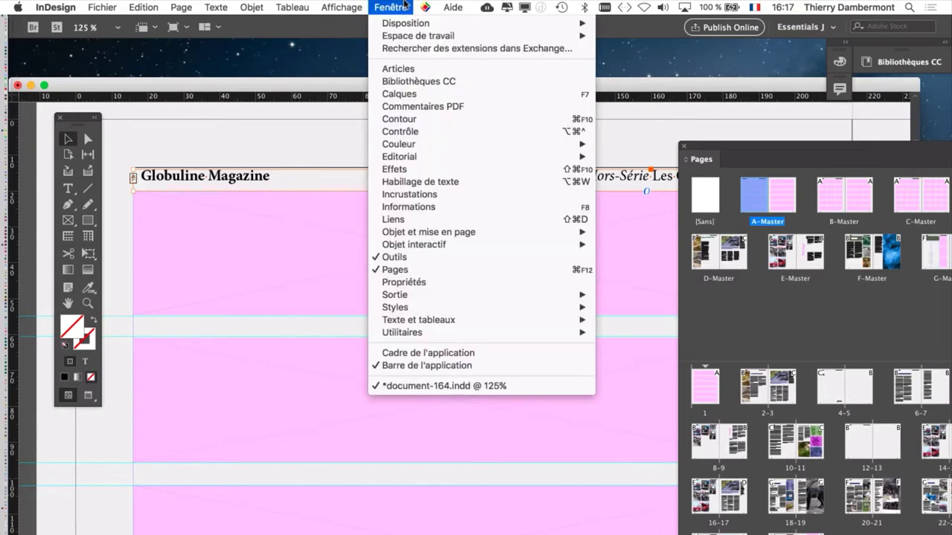
click(439, 130)
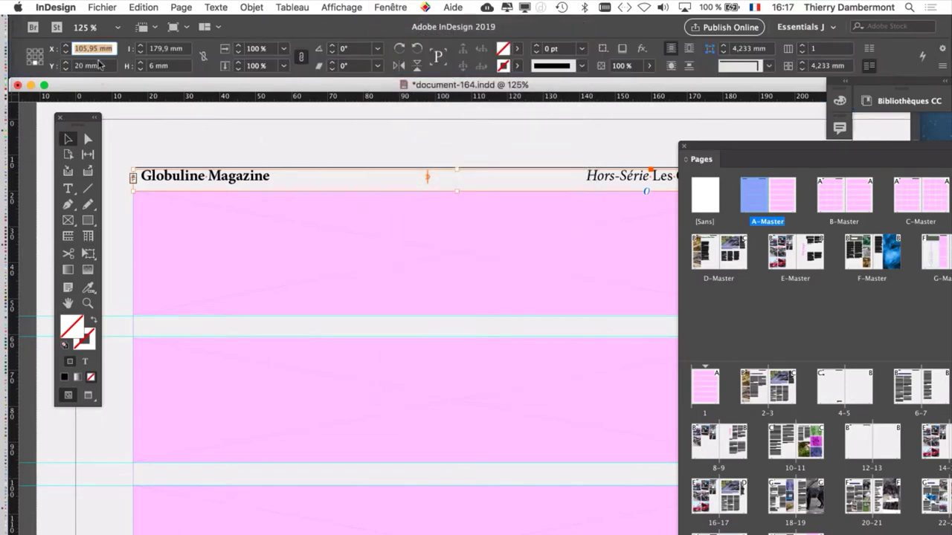
- Show the Transformation panel for the selected header frame and close it again
click(391, 7)
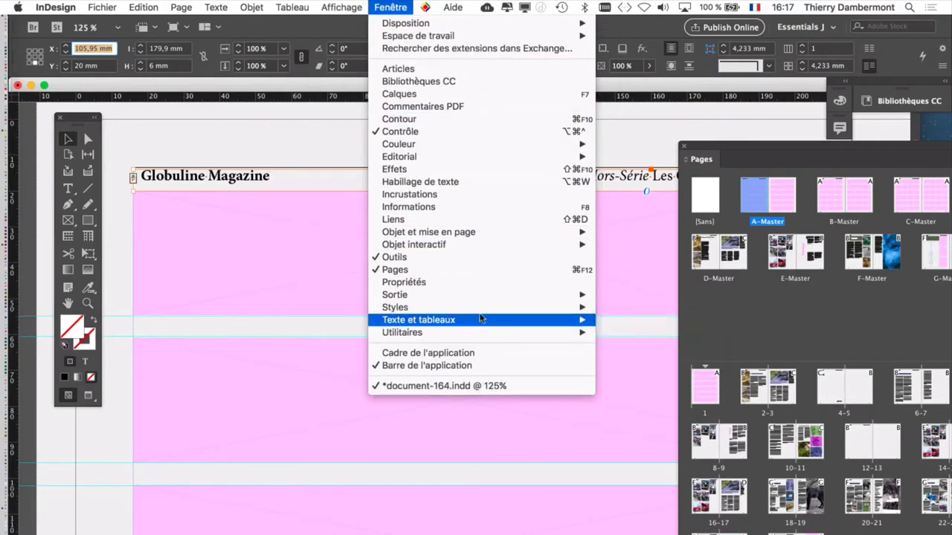
mouse_move(485, 246)
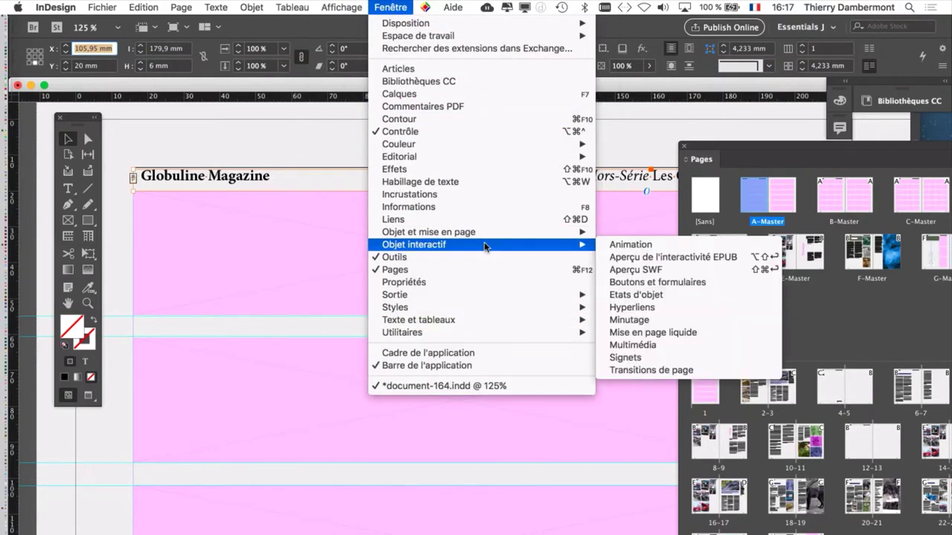
click(641, 257)
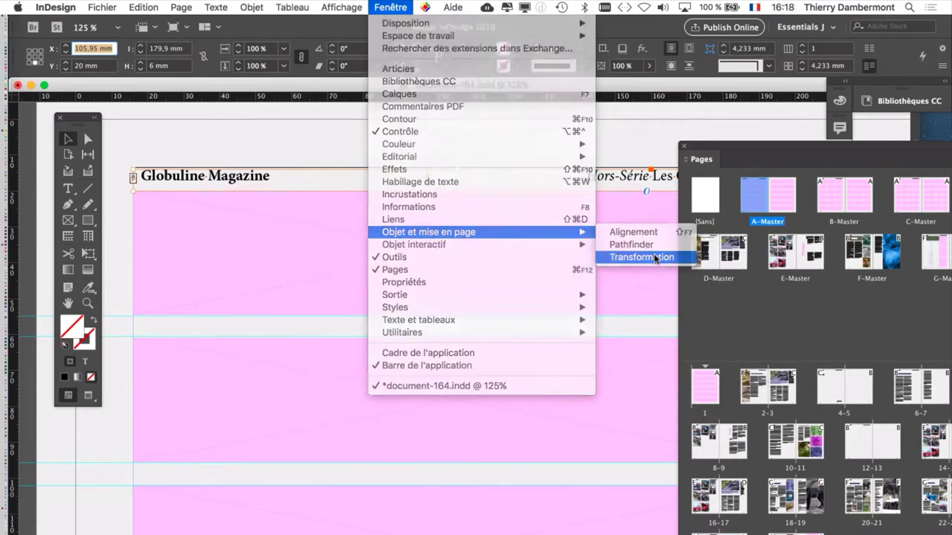
drag(508, 267, 400, 128)
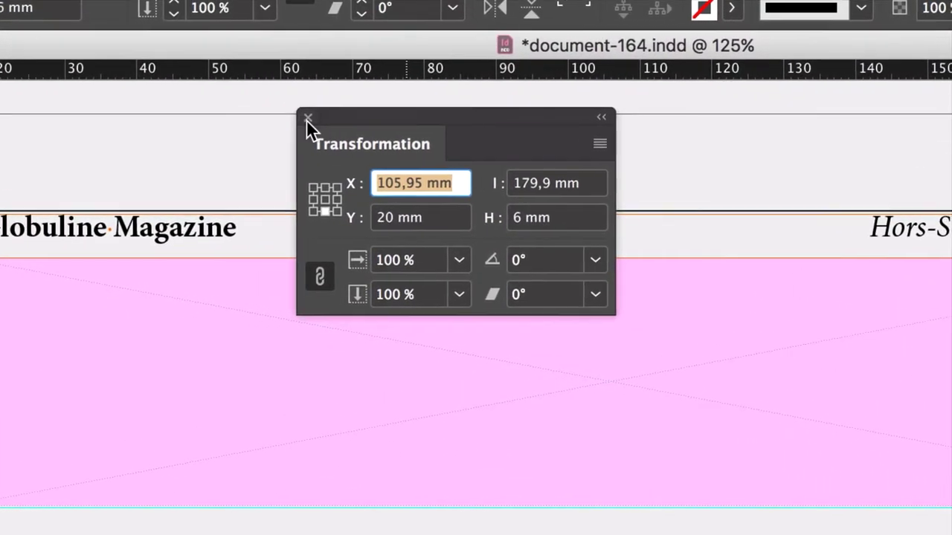
click(242, 98)
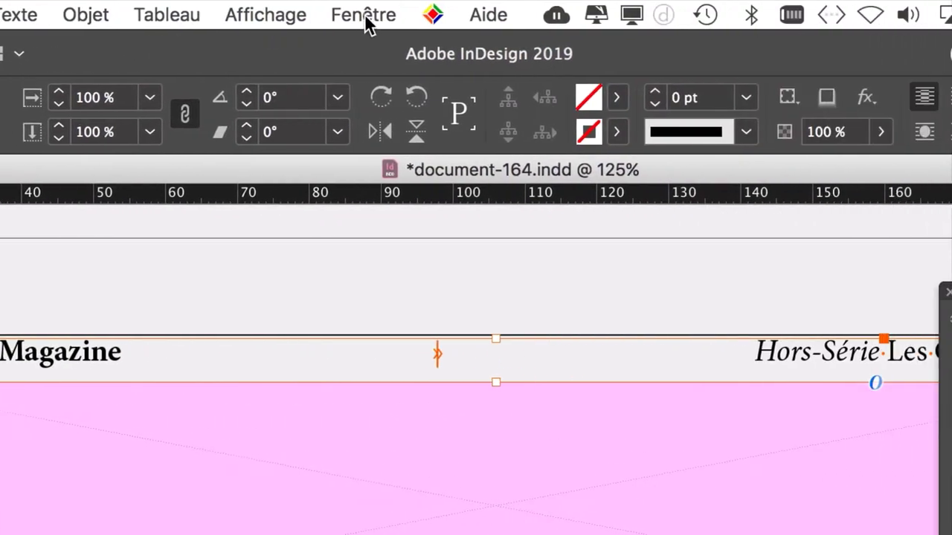
- Hide the Control panel once more and redisplay it
click(364, 15)
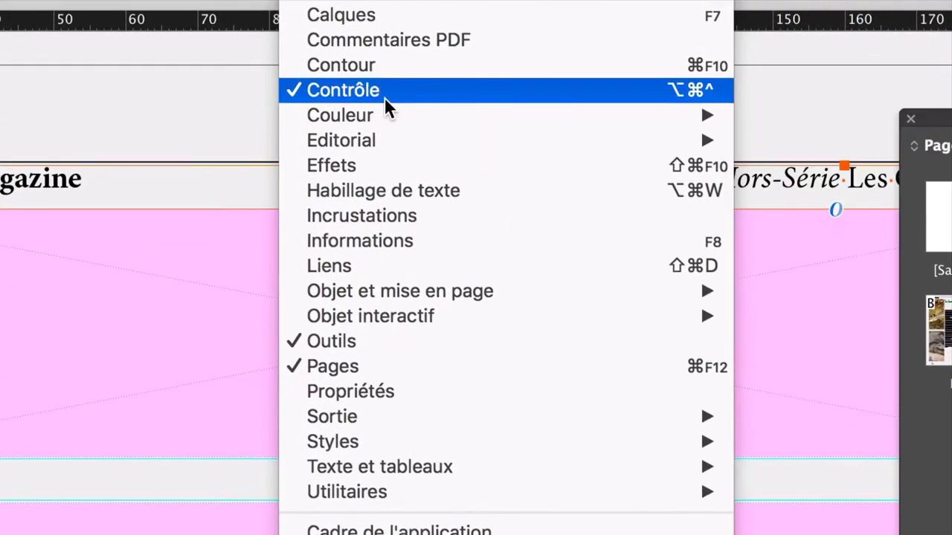
click(374, 177)
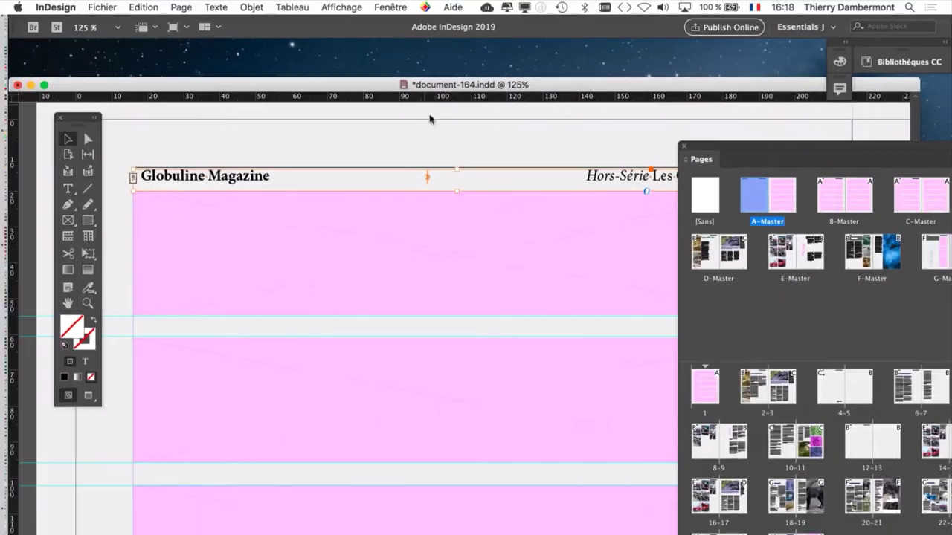
click(390, 7)
click(423, 133)
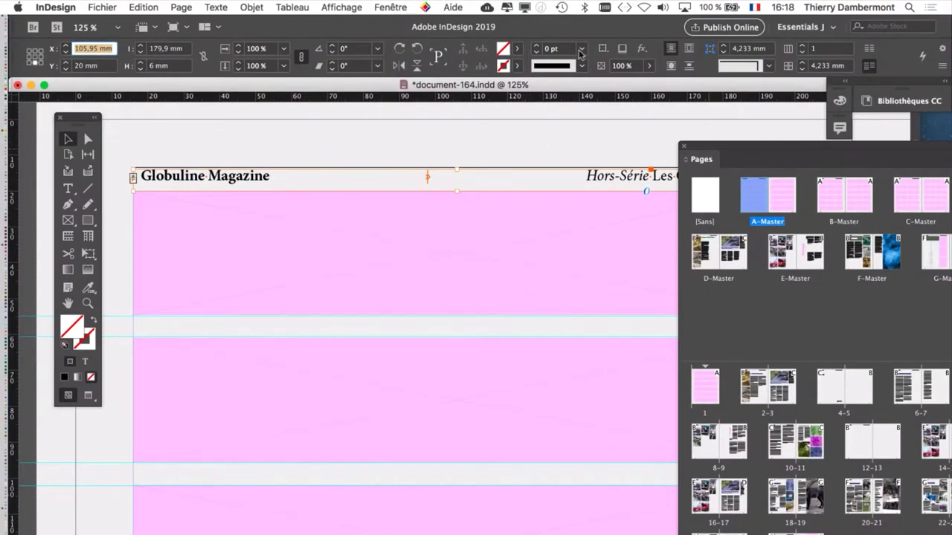
- Check the header at the top of pages 18 and 20 in Preview display mode
drag(736, 145, 544, 22)
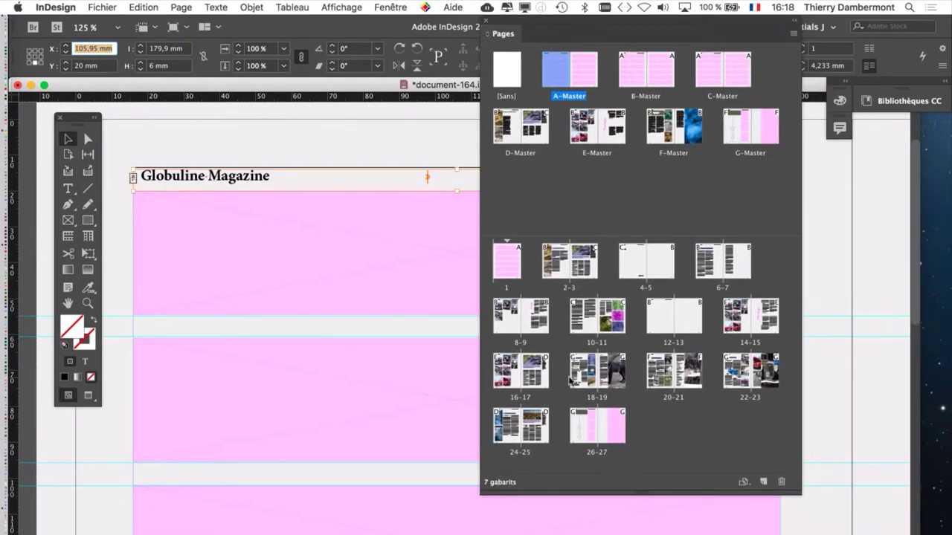
double_click(570, 379)
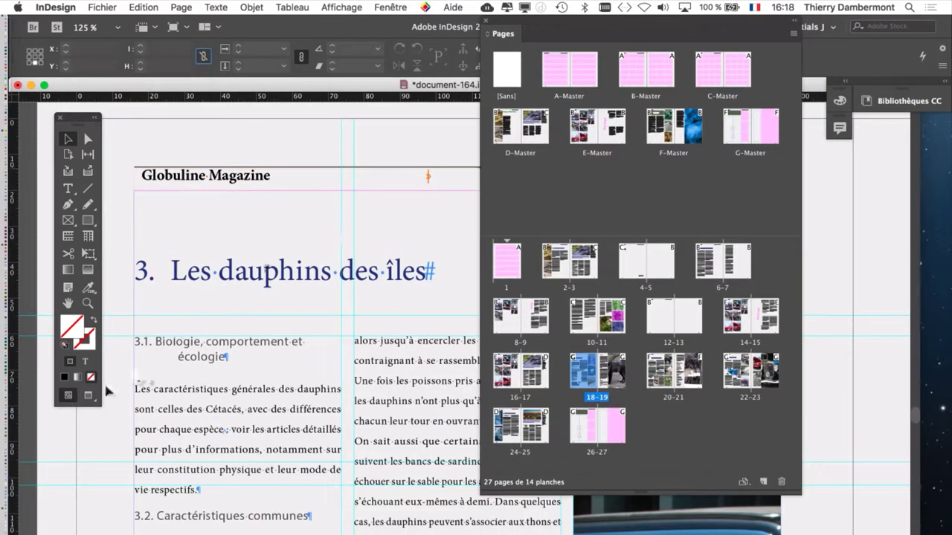
click(88, 394)
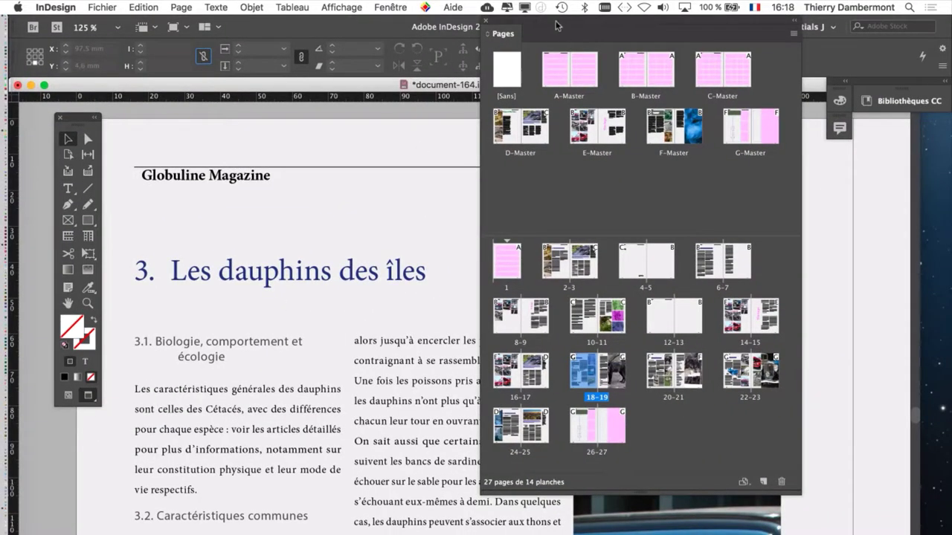
drag(556, 26, 699, 41)
double_click(809, 393)
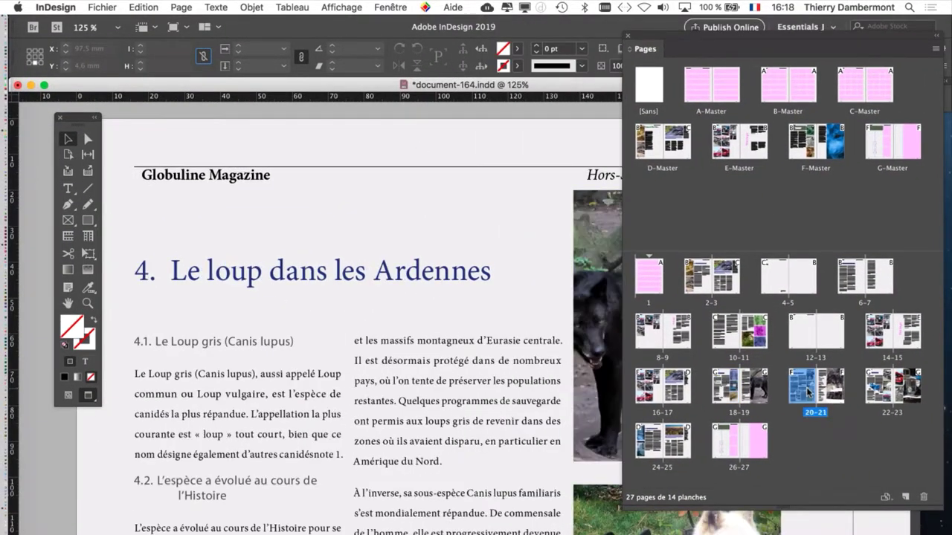
- Show the Layers panel and place it over the page beside the Pages panel
click(405, 7)
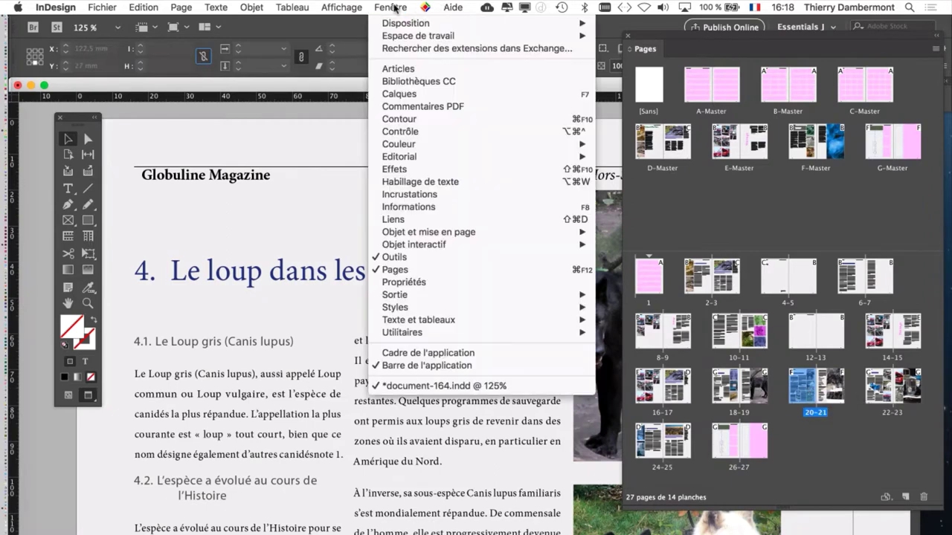
click(409, 95)
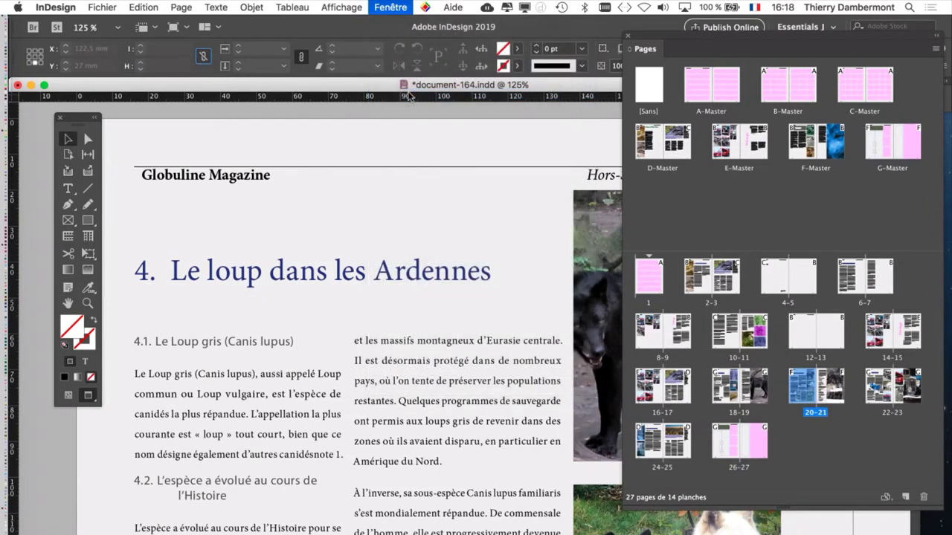
drag(407, 410, 472, 174)
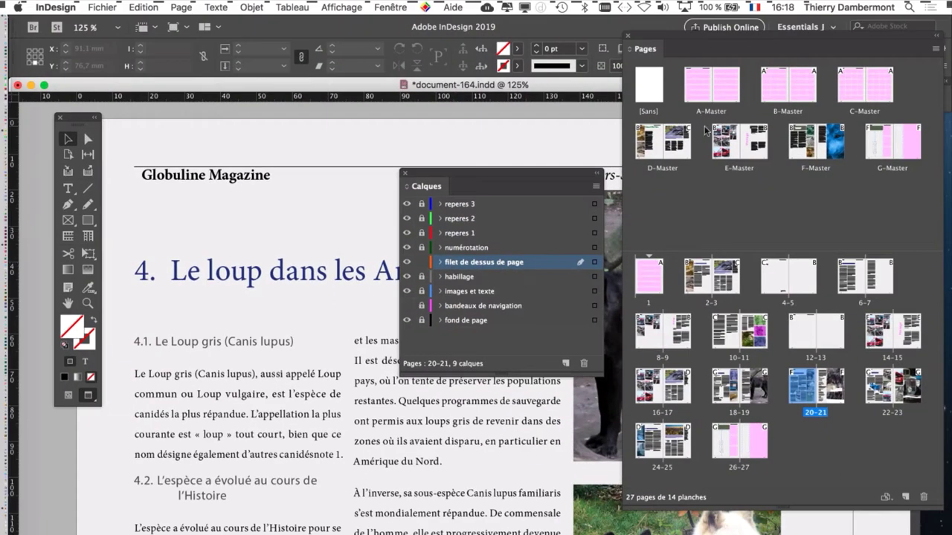
- Return to A-Master's left page, select its header text frame and move the floating panels clear of the header
double_click(699, 86)
click(229, 183)
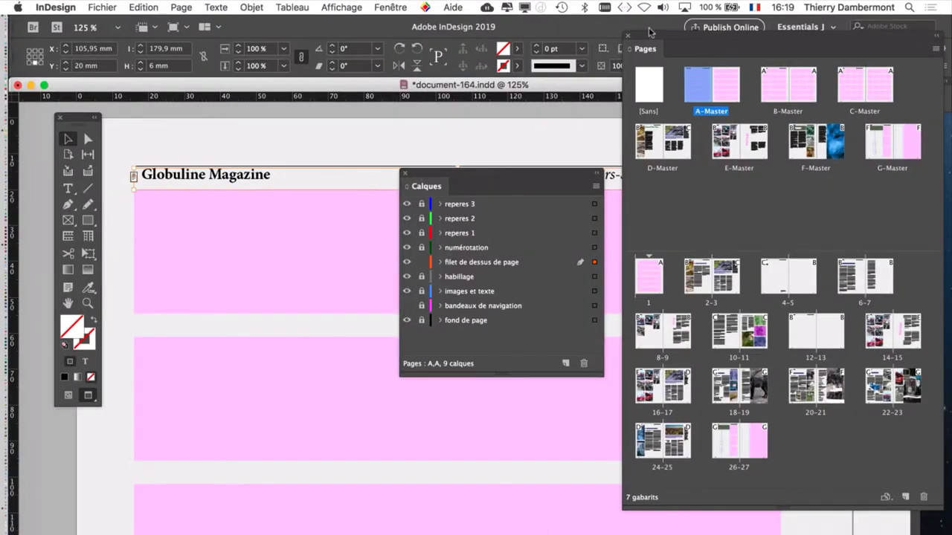
drag(649, 32, 744, 187)
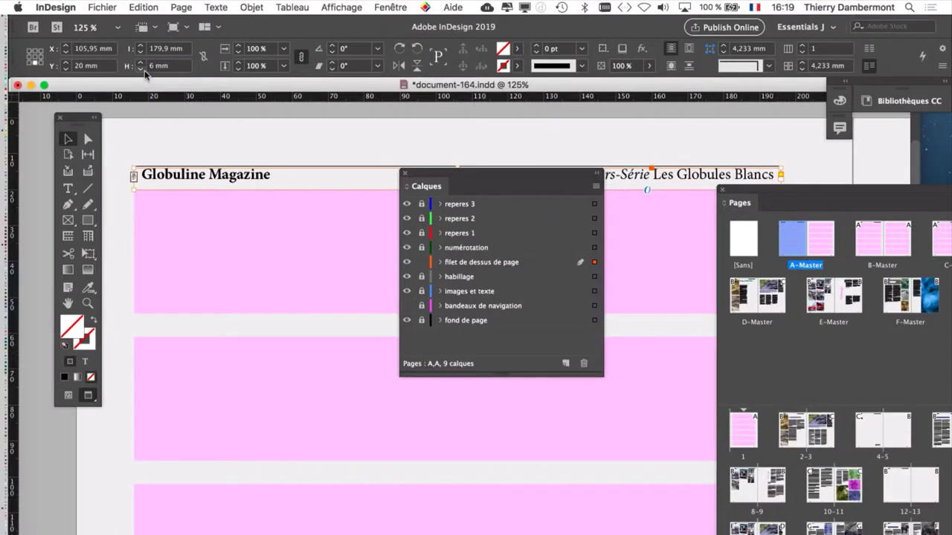
drag(426, 177, 294, 291)
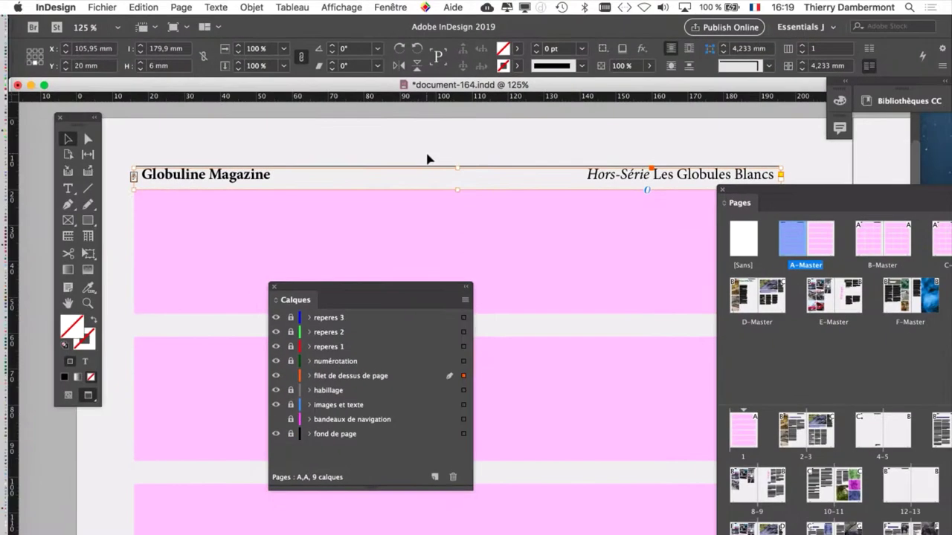
- Duplicate the header text frame from A-Master's left page onto its right page, aligned at X 325,85 mm and Y 20 mm
key(super+minus)
key(super+minus)
key(super+minus)
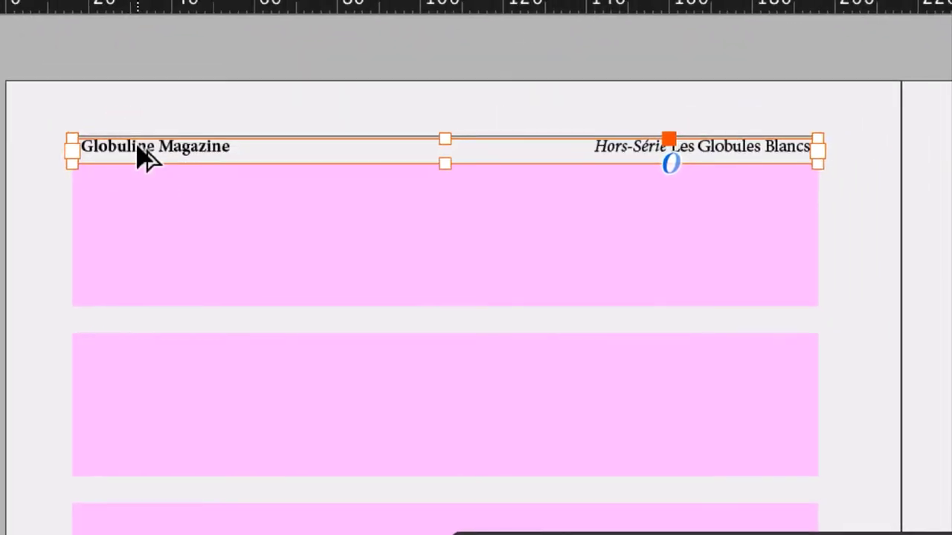
drag(137, 147, 321, 213)
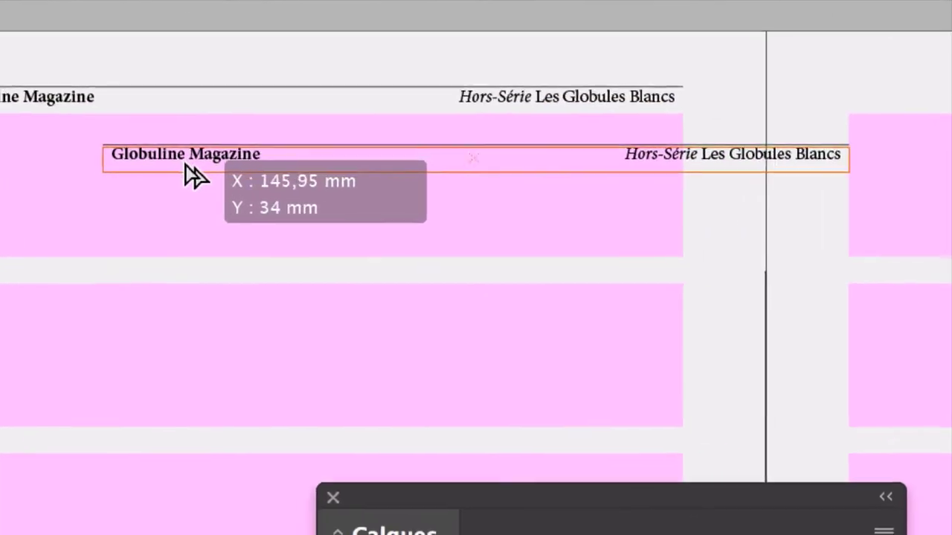
drag(185, 165, 372, 159)
key(shift)
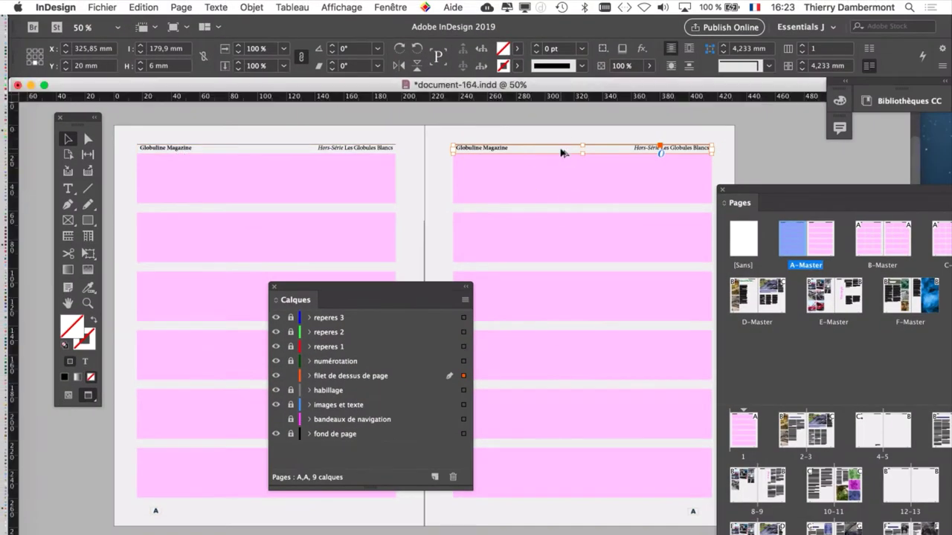
- Compare the headers on A-Master's left and right pages and move the Pages panel clear of the right header
key(super+equal)
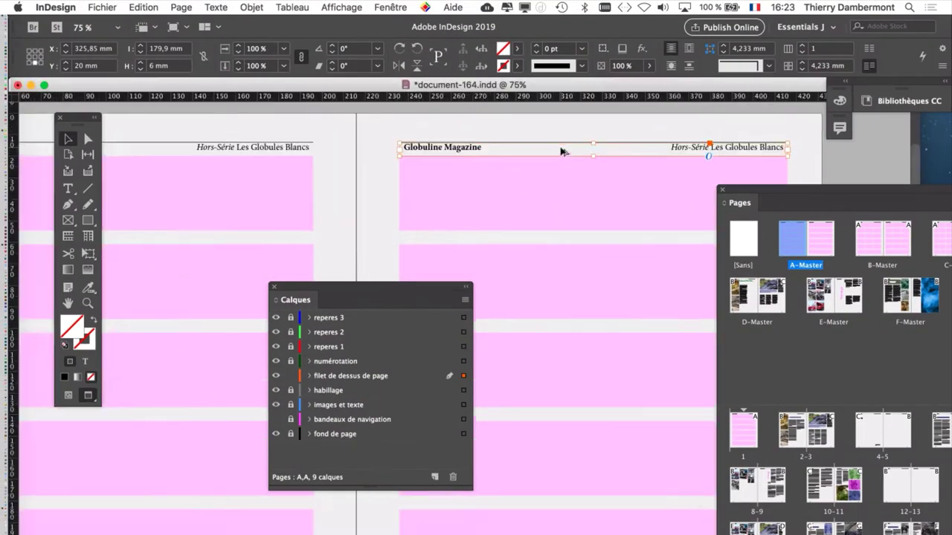
alt+scroll(478, 164, up, 1)
scroll(558, 166, left, 5)
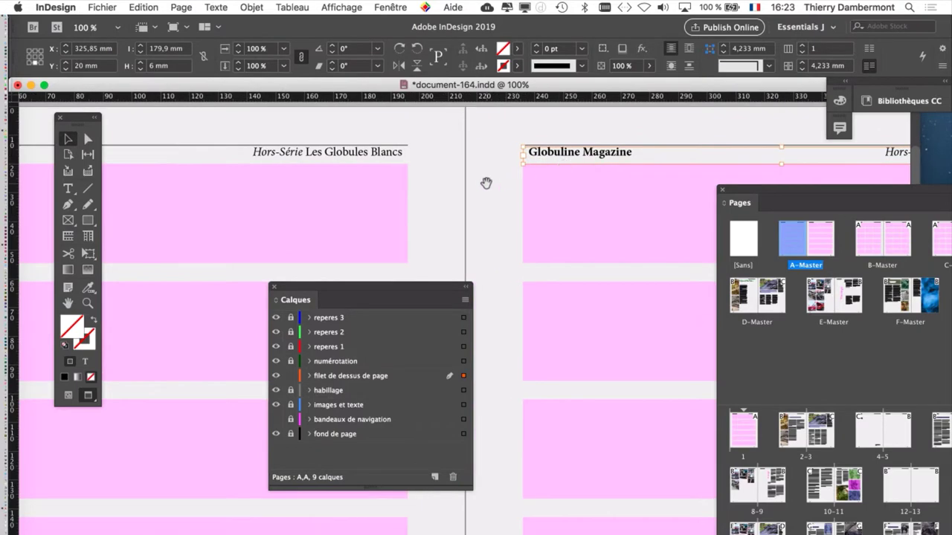
scroll(659, 169, right, 10)
scroll(658, 169, left, 2)
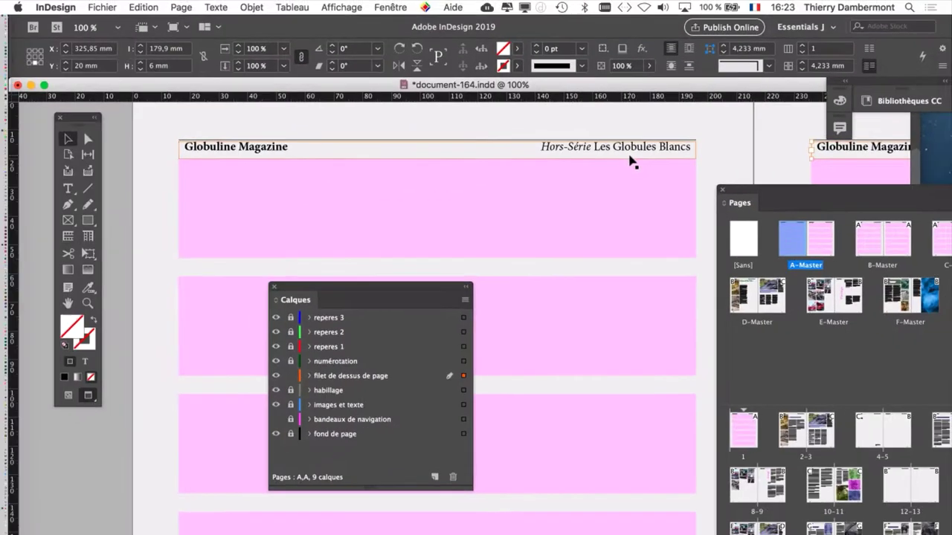
scroll(529, 182, right, 5)
drag(558, 214, 389, 198)
drag(753, 198, 805, 276)
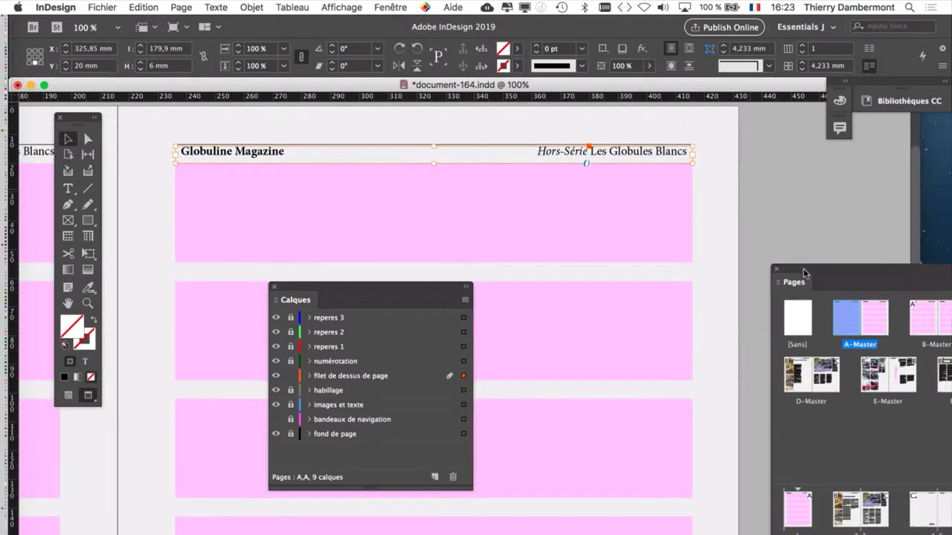
- Replace all the text in the right page's header with "La vie privée des globules blancs"
scroll(505, 189, left, 3)
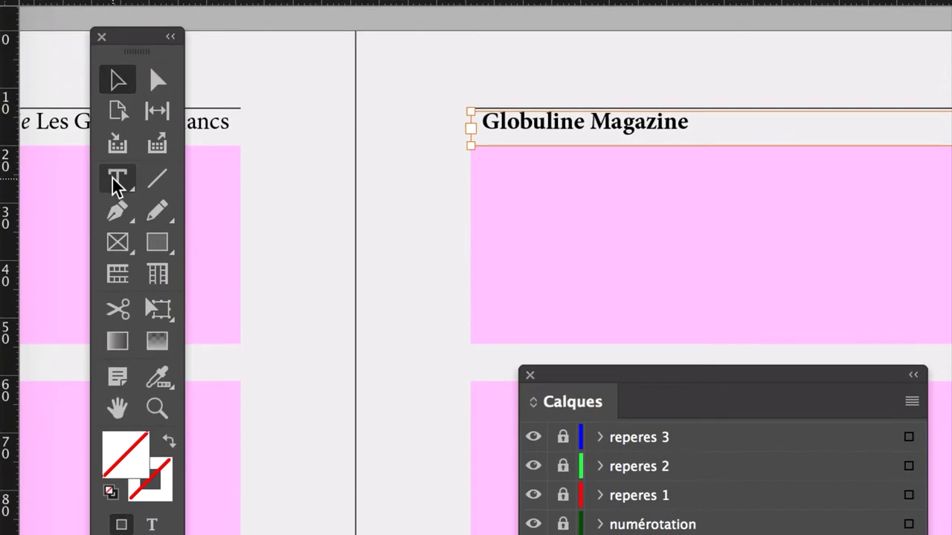
click(117, 186)
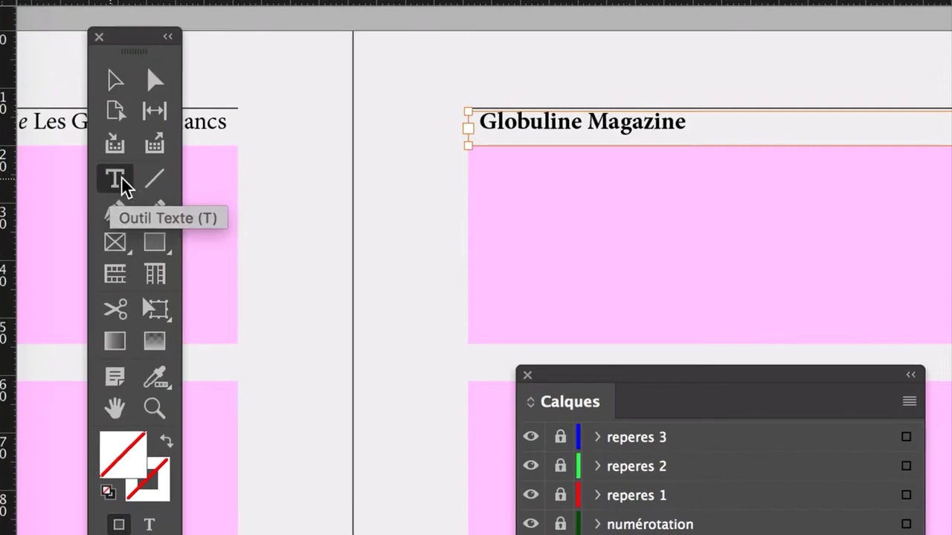
click(263, 159)
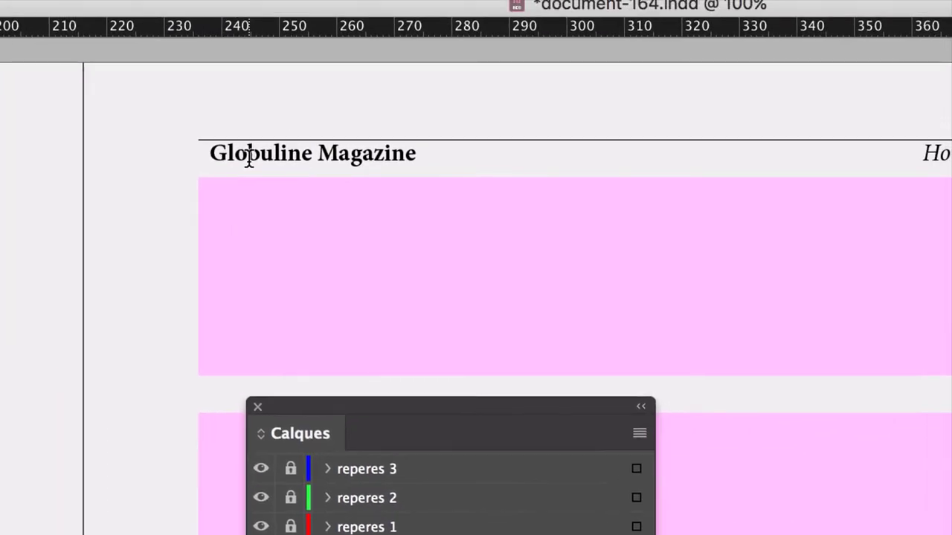
key(super+a)
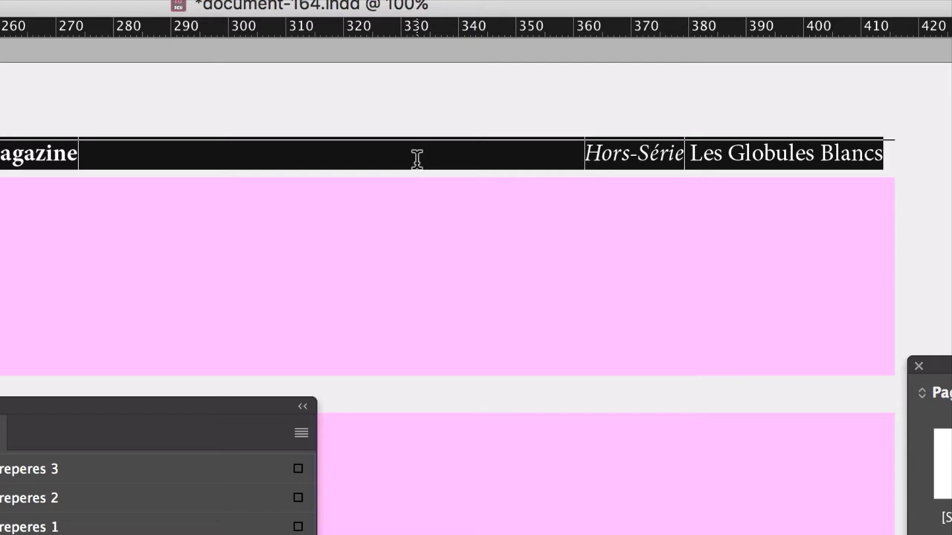
key(BackSpace)
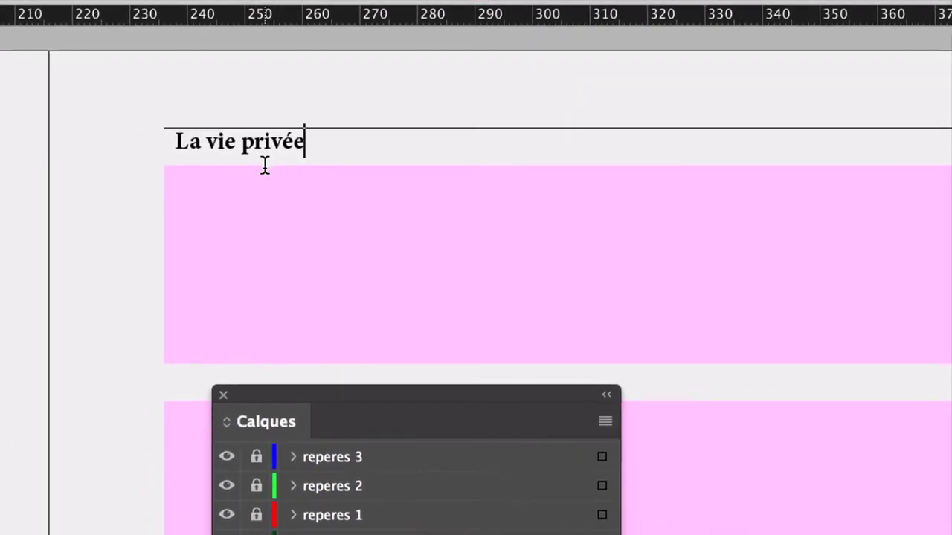
text(des globules)
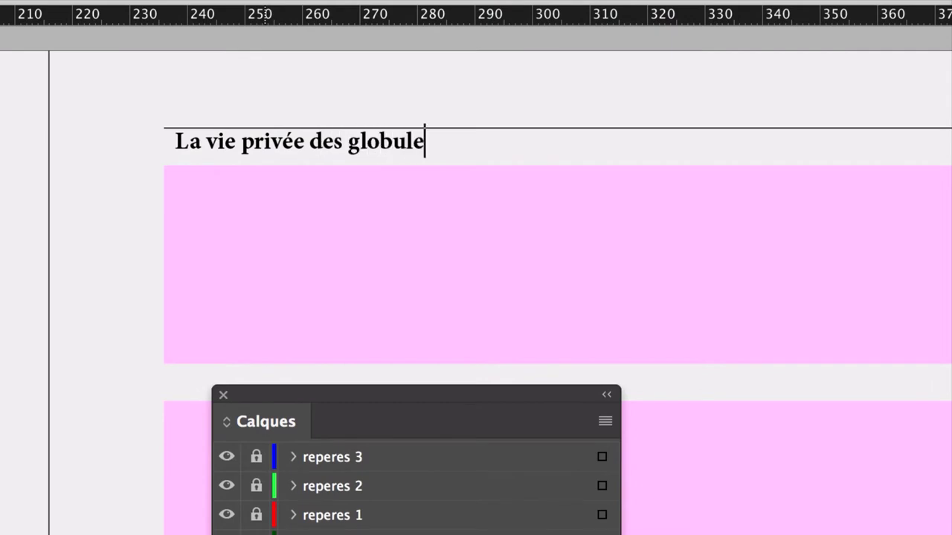
text( blancs)
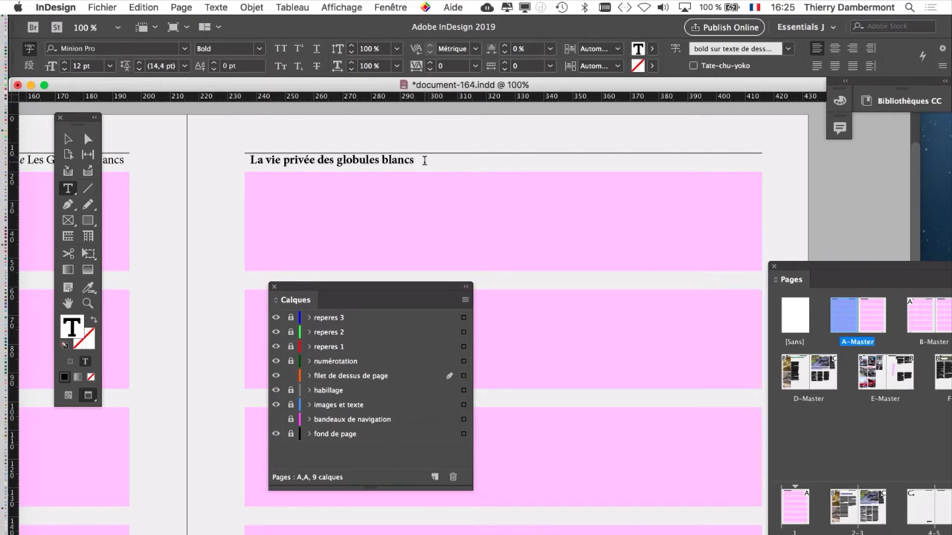
- Try right alignment on the right page's header paragraph with the Paragraph panel and return it to left alignment
click(216, 6)
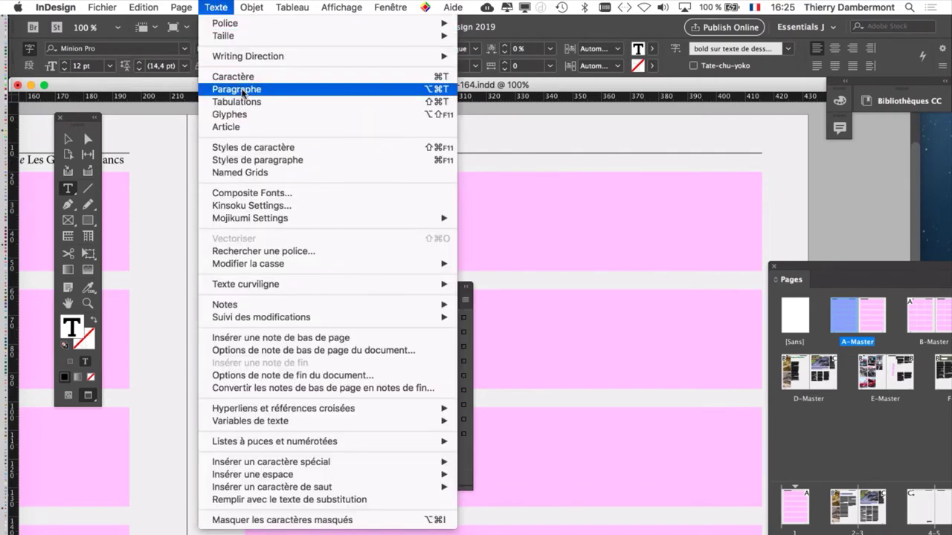
click(243, 93)
drag(228, 180, 633, 123)
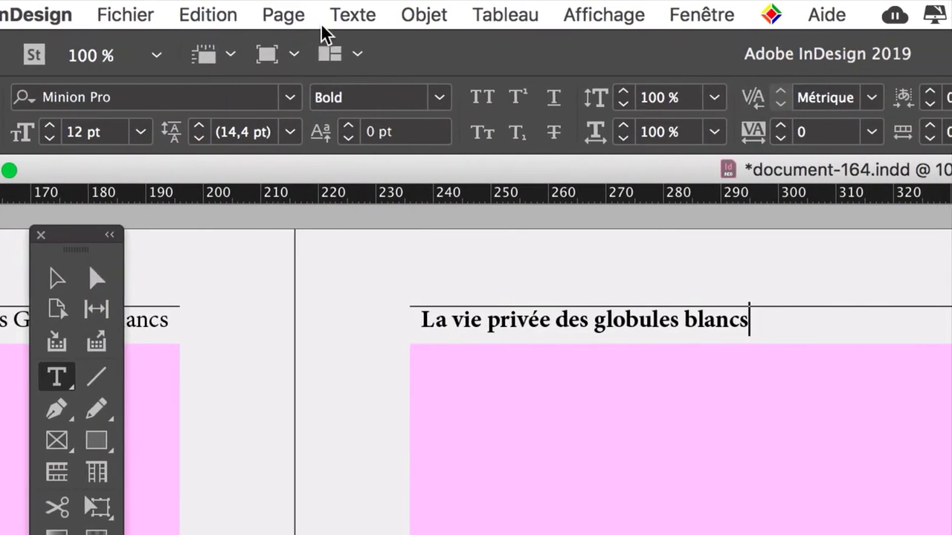
click(347, 18)
click(346, 18)
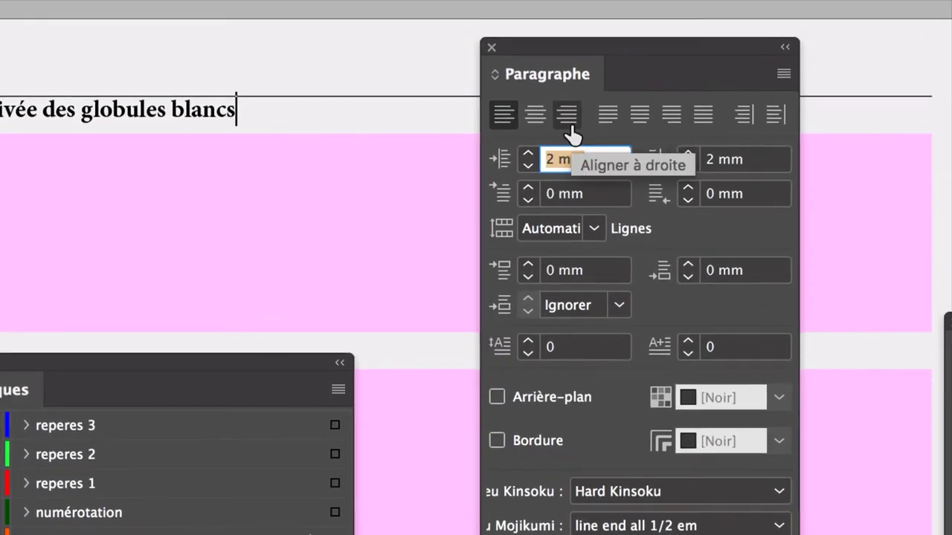
click(570, 126)
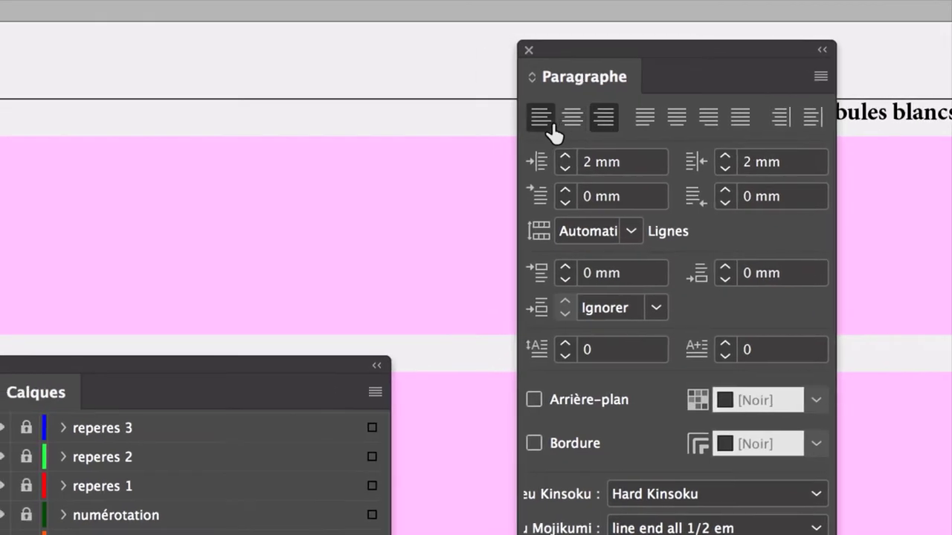
click(551, 127)
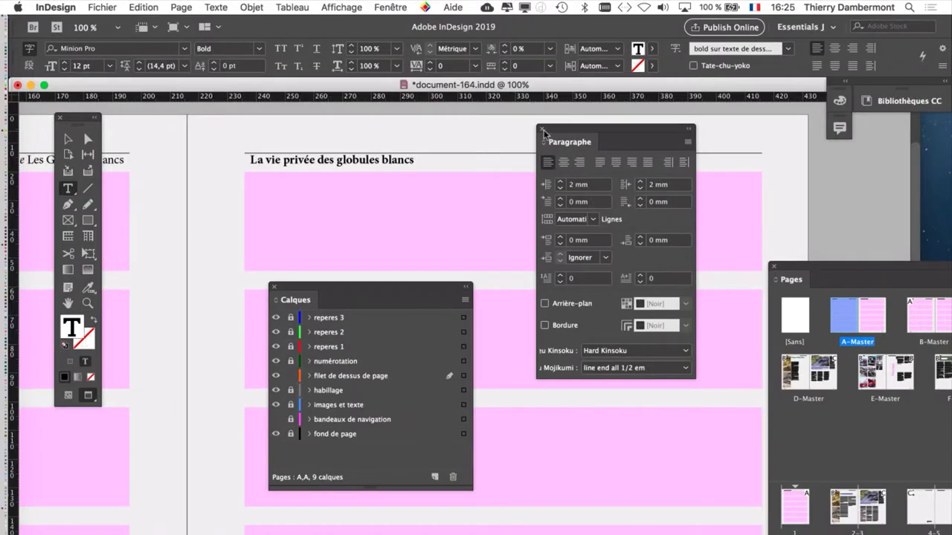
click(542, 129)
- Place the text cursor in the left page's header and switch the document to Normal display mode
scroll(447, 187, left, 5)
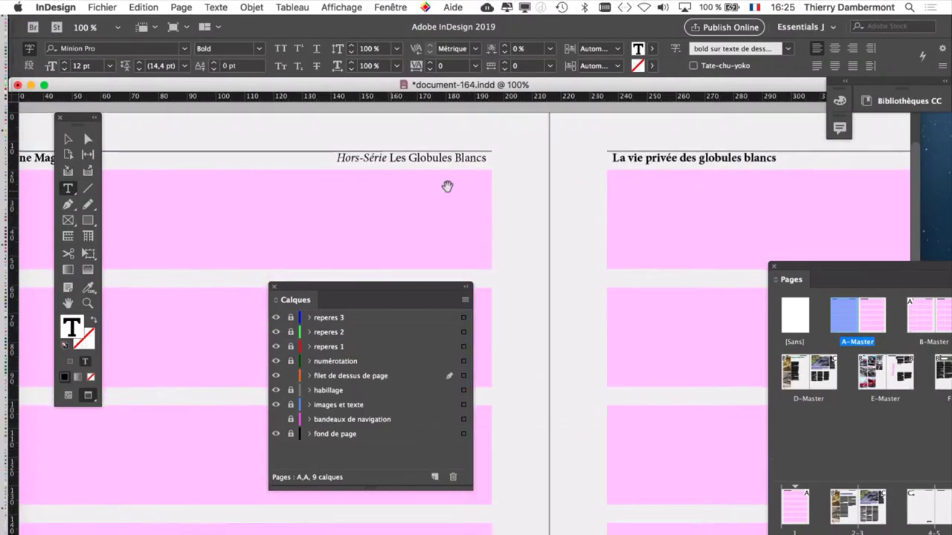
scroll(447, 187, left, 5)
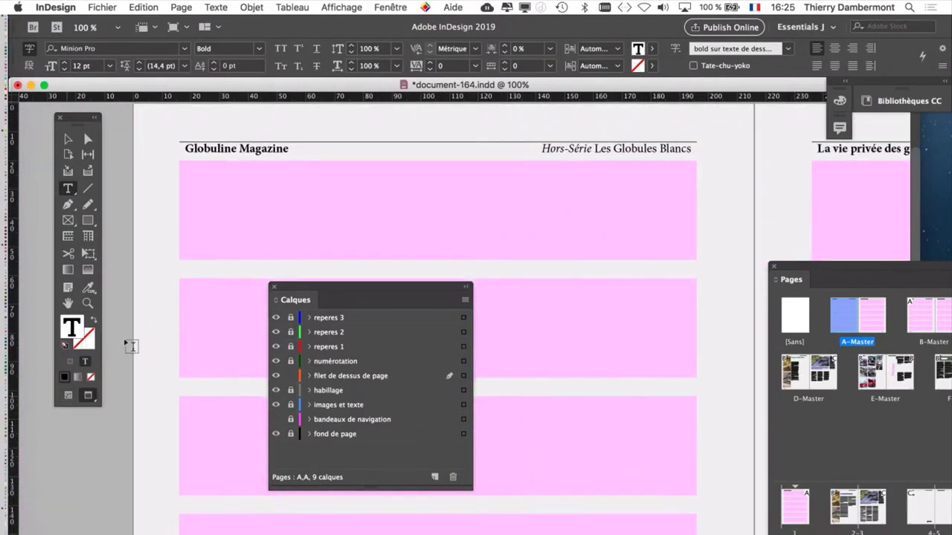
key(Escape)
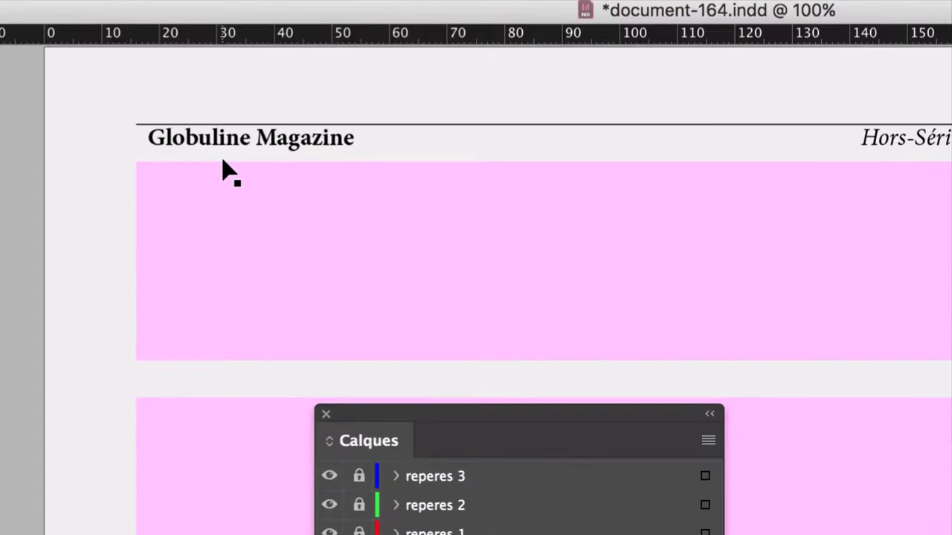
click(220, 158)
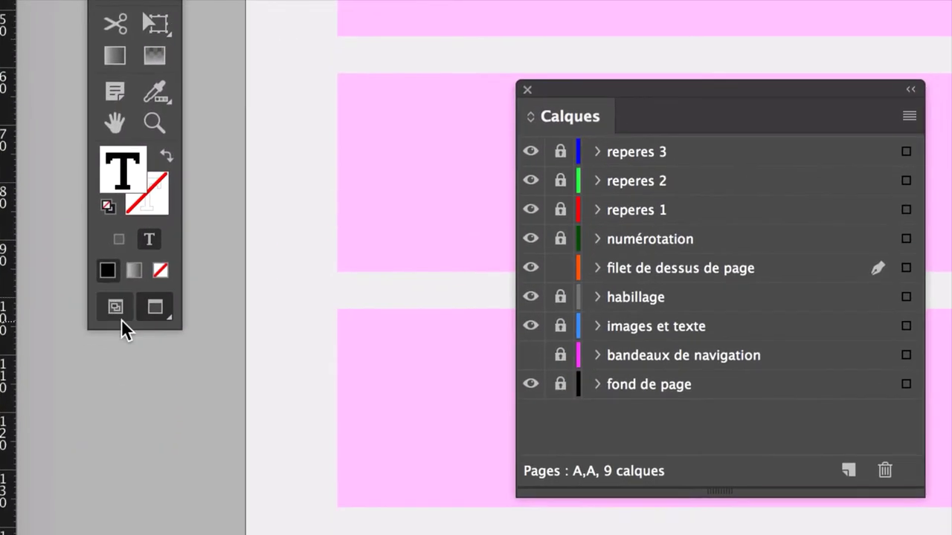
click(120, 319)
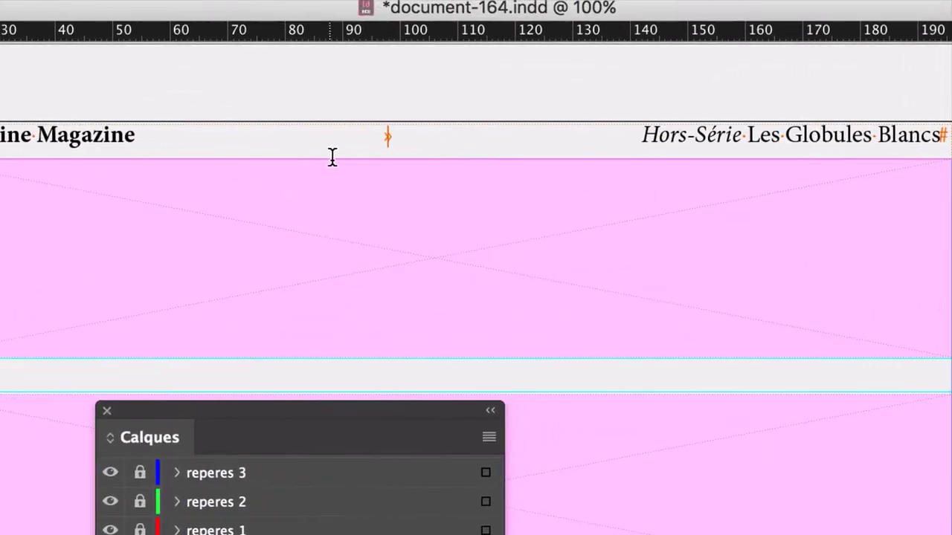
- Examine the tab character in the left page's header and locate the command that shows or hides hidden characters
scroll(387, 138, up, 5)
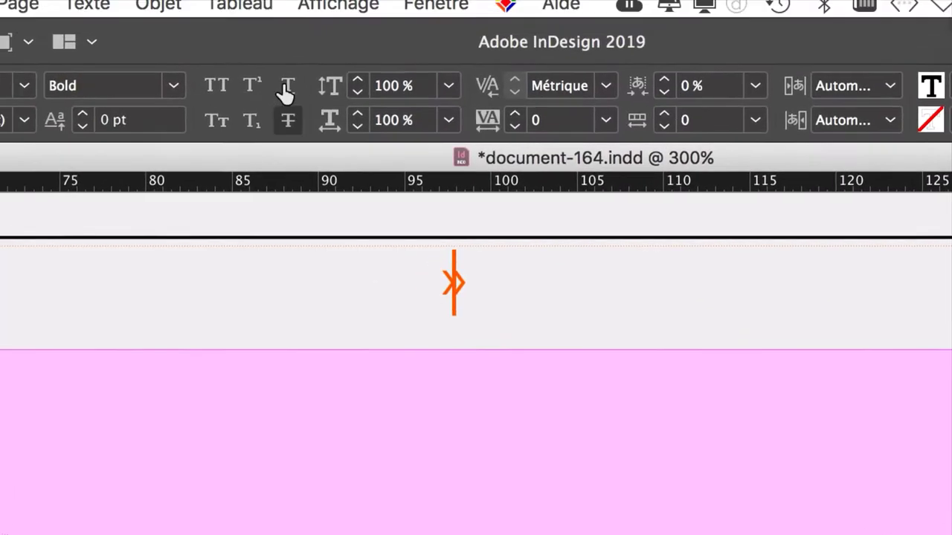
click(122, 5)
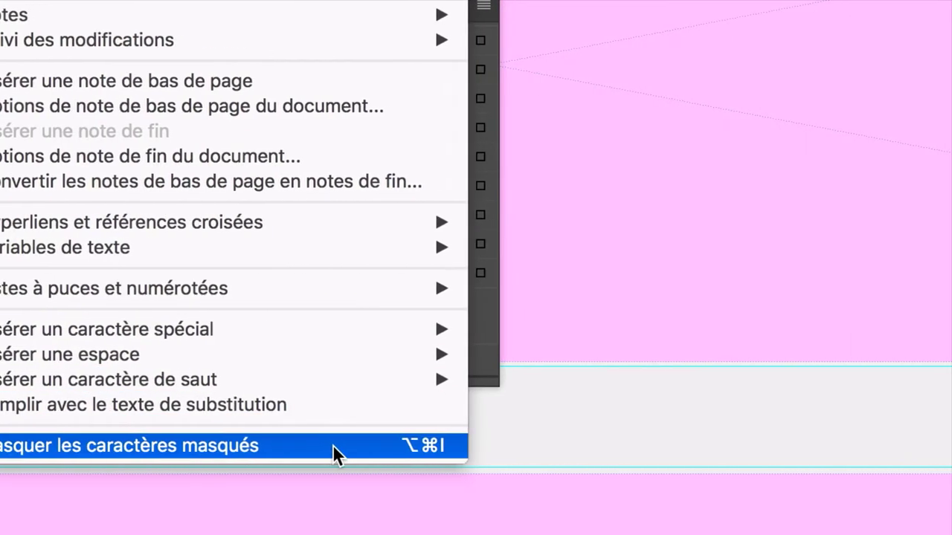
click(335, 447)
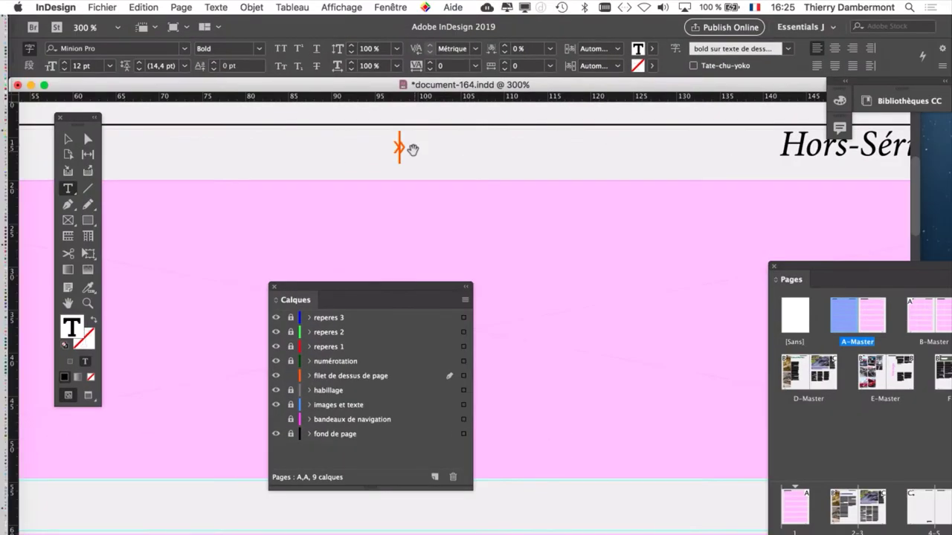
key(super+minus)
key(super+minus)
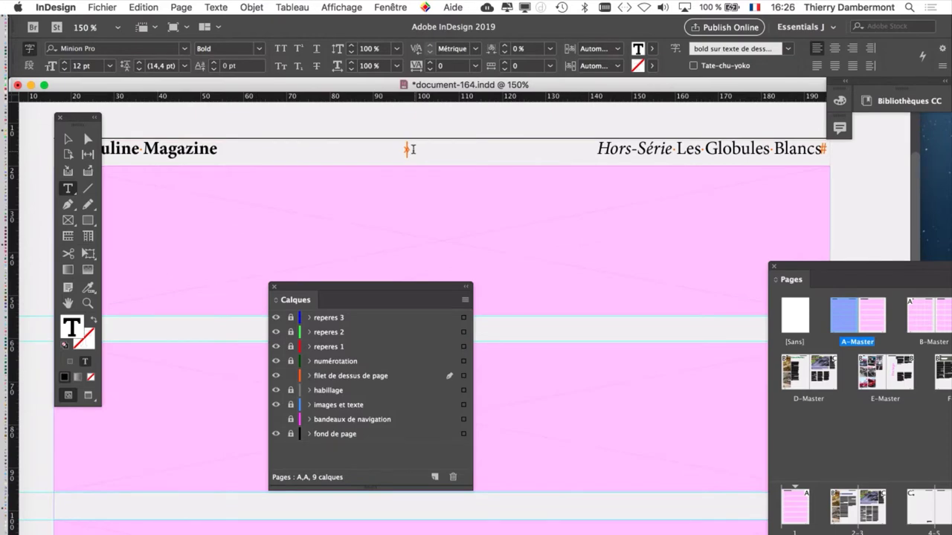
- Place the text cursor after "Globuline Magazine" and show the Paragraph panel just below the left page's header
click(218, 149)
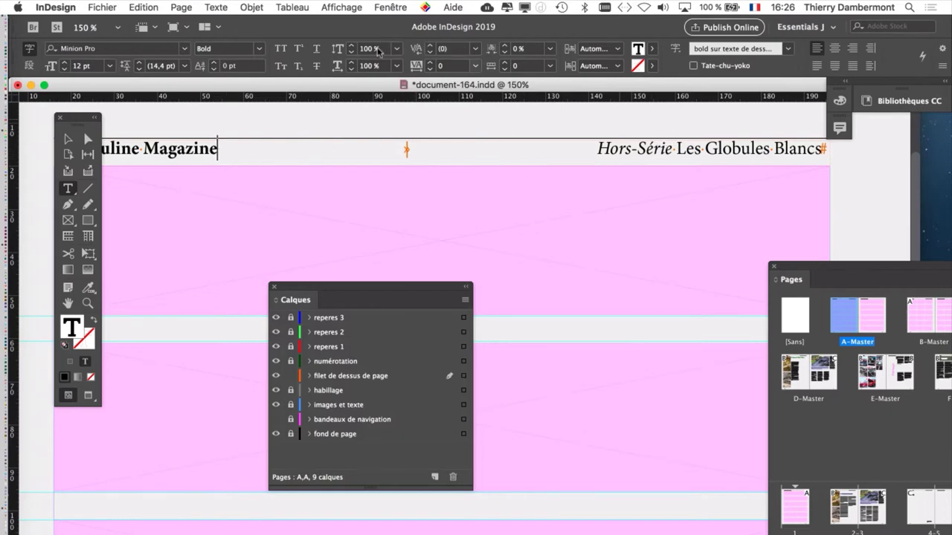
click(217, 8)
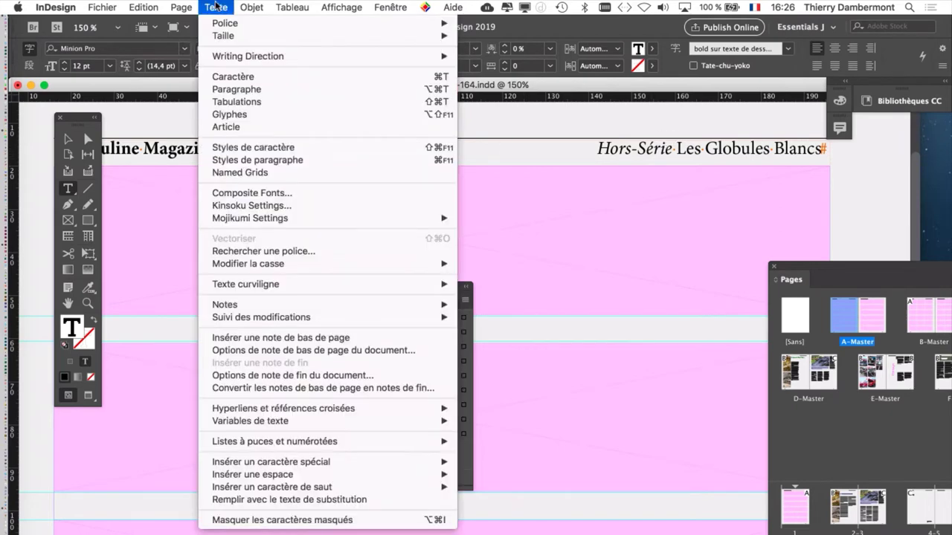
click(256, 90)
drag(578, 129, 196, 187)
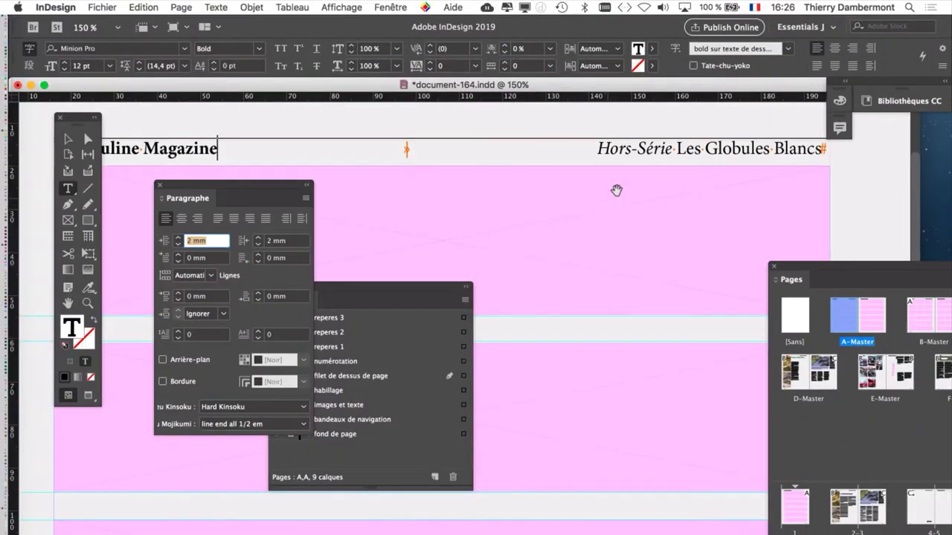
- Insert a right indent tab before "La vie privée des globules blancs" in the right page's header
scroll(617, 191, right, 10)
scroll(498, 190, right, 2)
scroll(498, 190, down, 1)
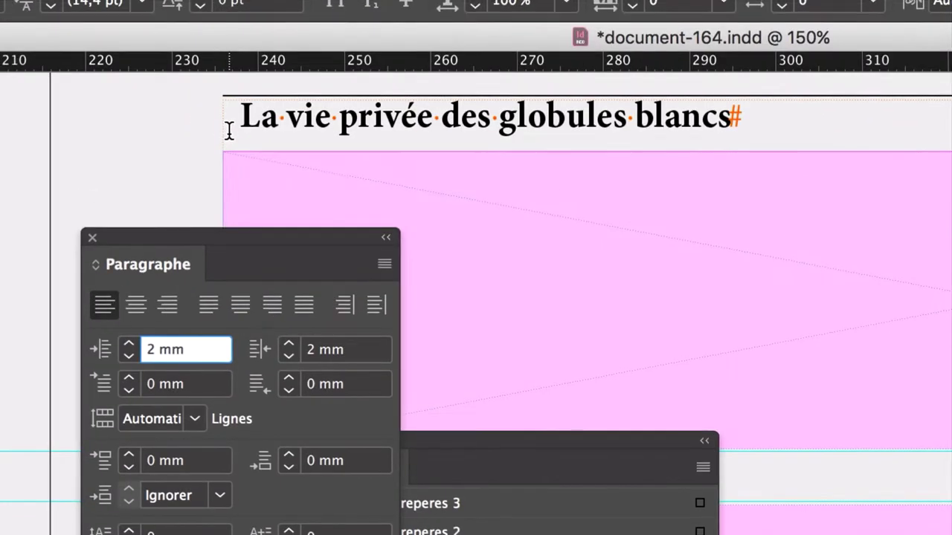
click(237, 126)
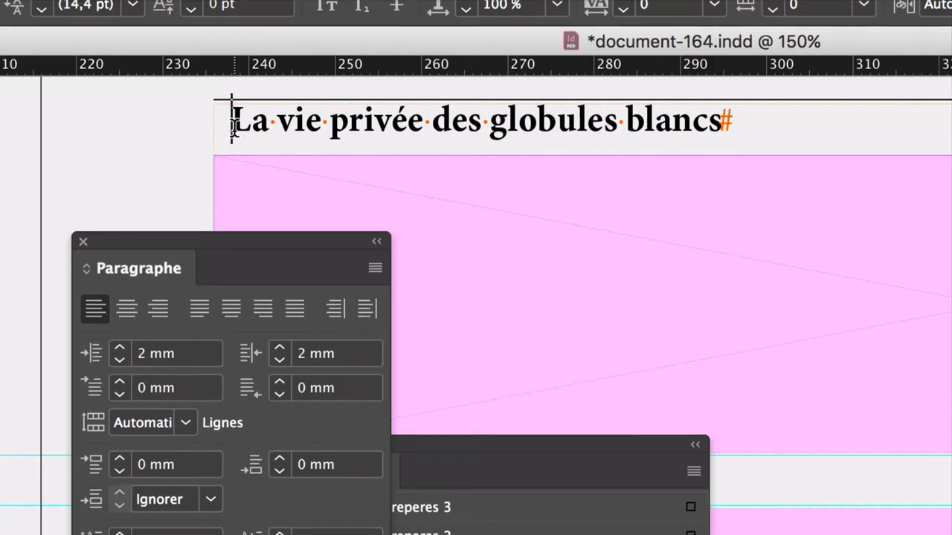
right_click(233, 128)
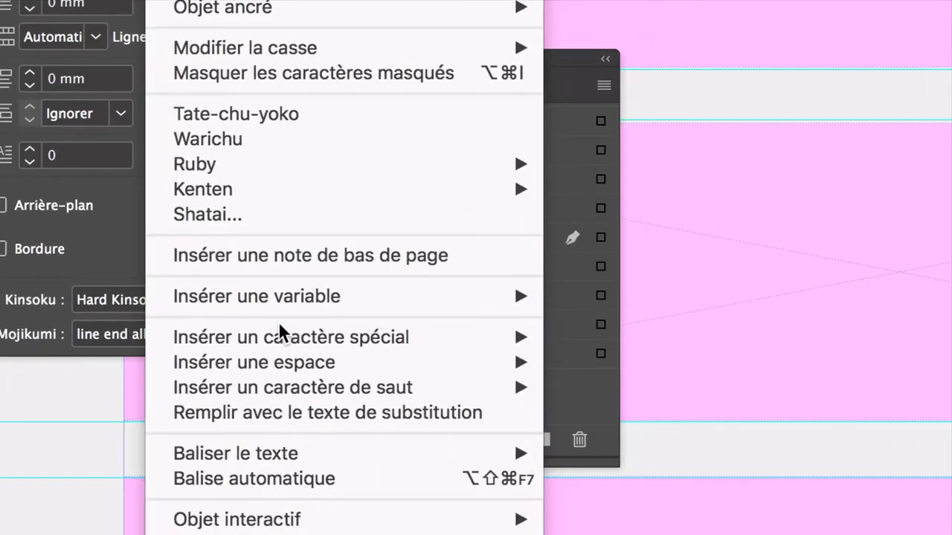
mouse_move(281, 325)
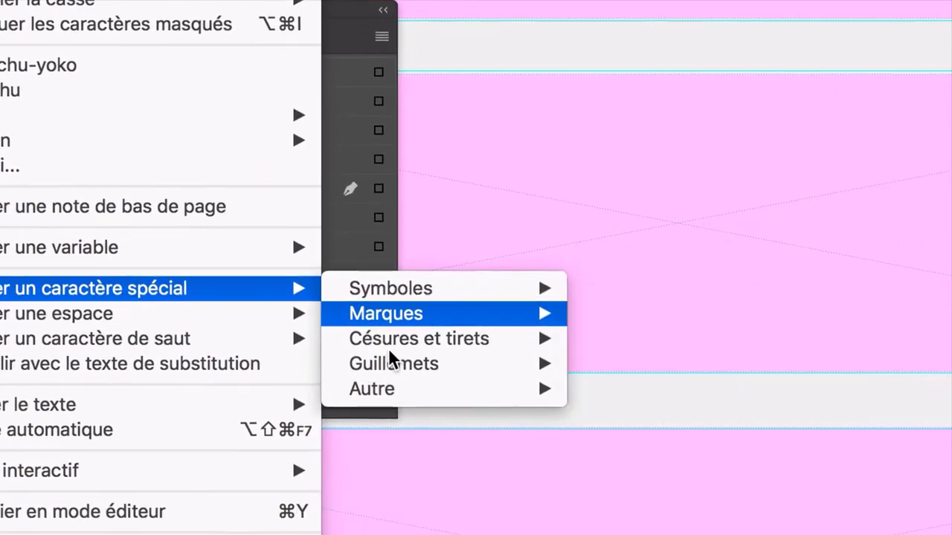
mouse_move(623, 429)
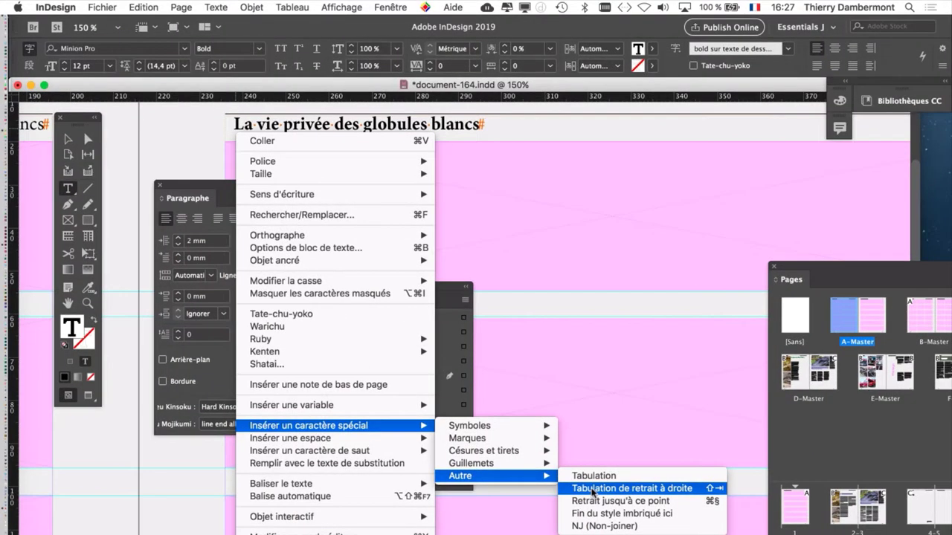
click(593, 491)
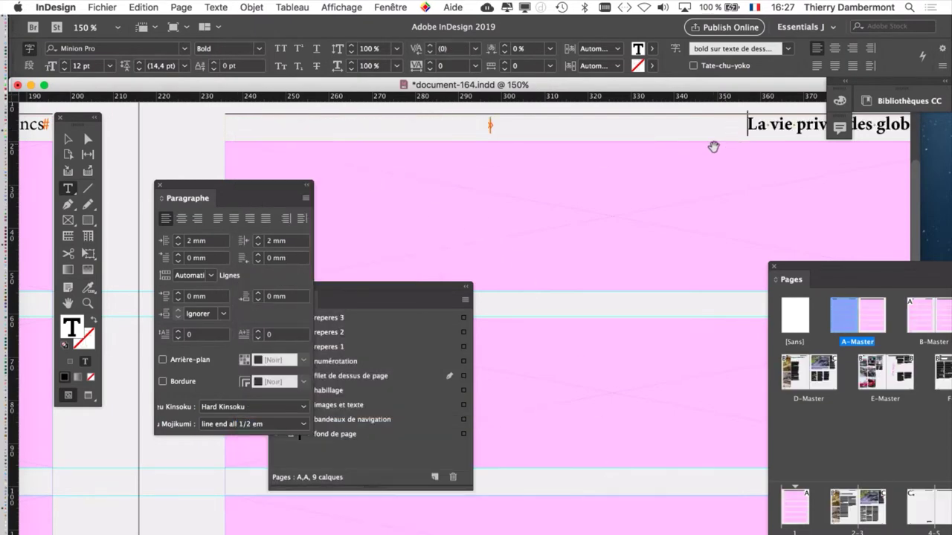
scroll(713, 147, down, 1)
drag(648, 153, 525, 156)
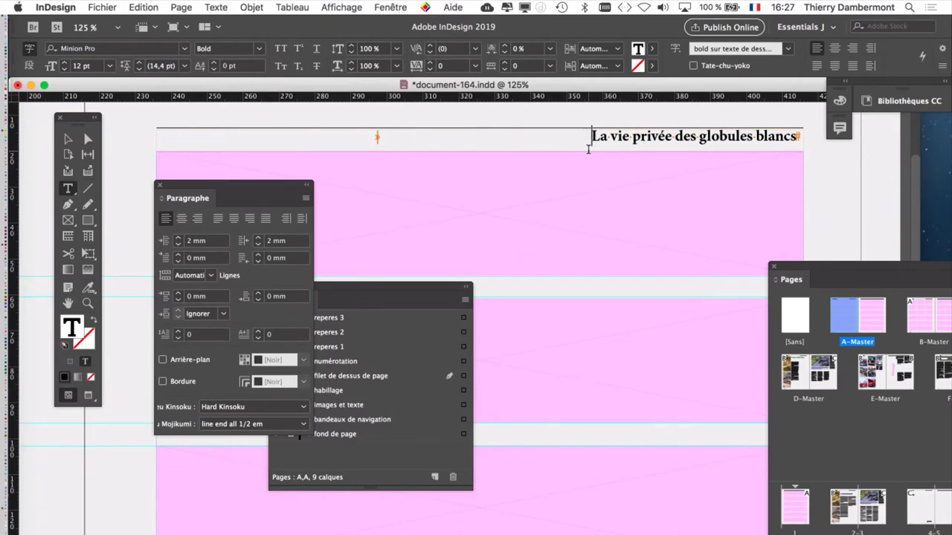
click(587, 147)
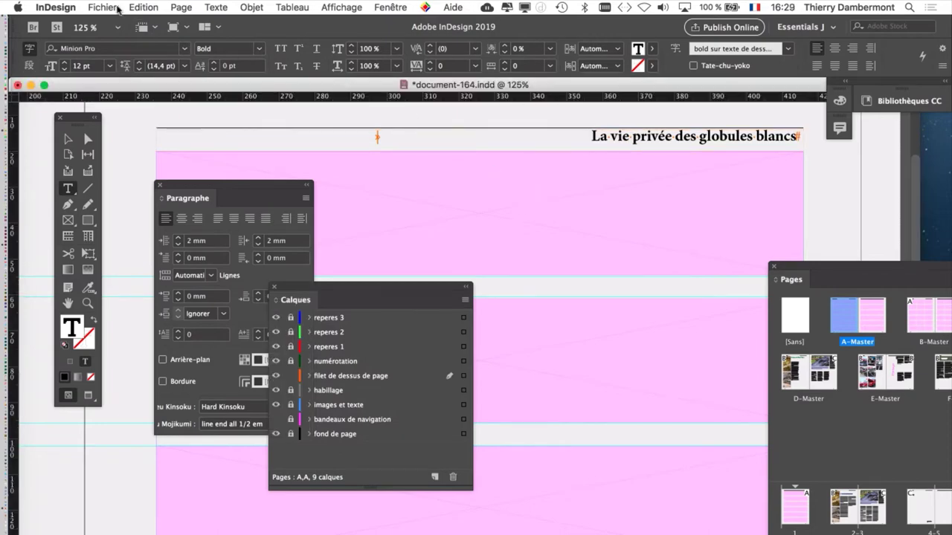
- Save the document under the new name document-165.indd in the Dossier document-164 folder
click(104, 7)
click(169, 104)
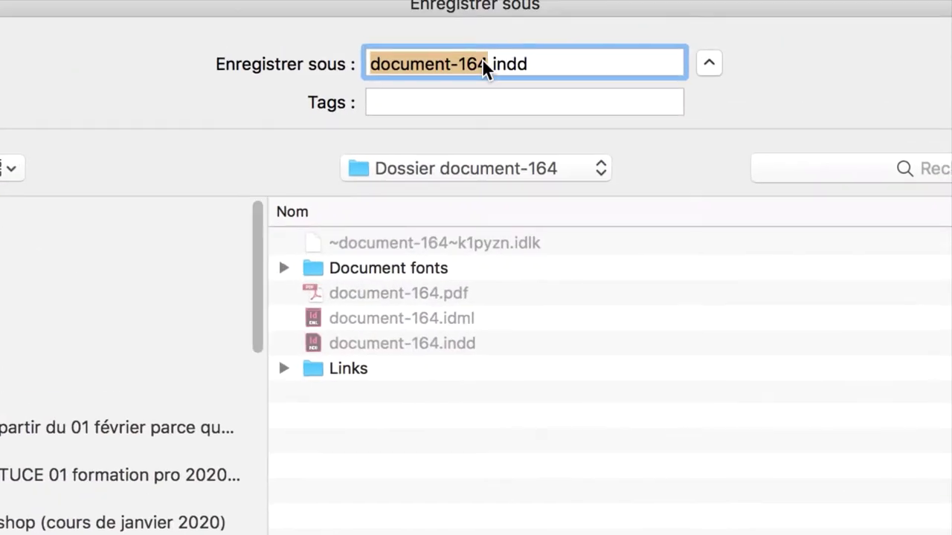
click(485, 67)
key(shift+Left)
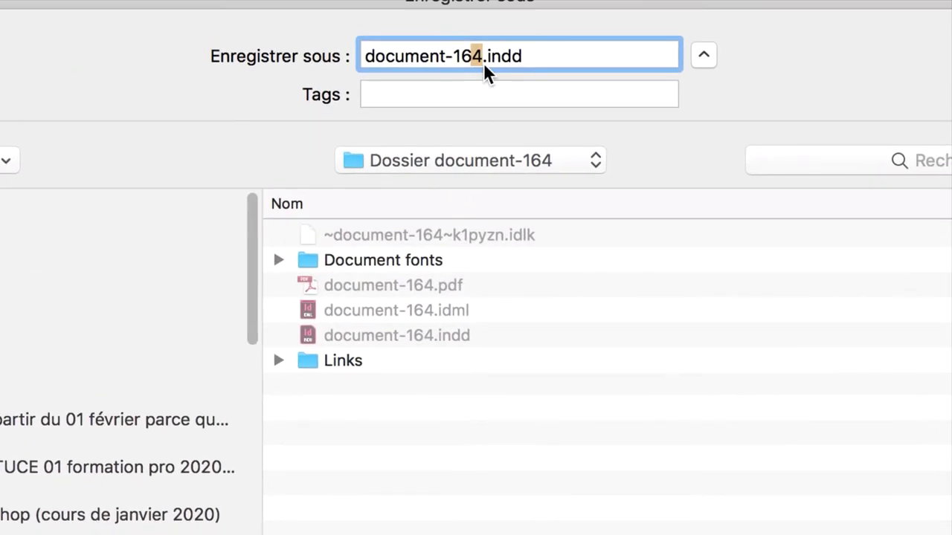
text(5)
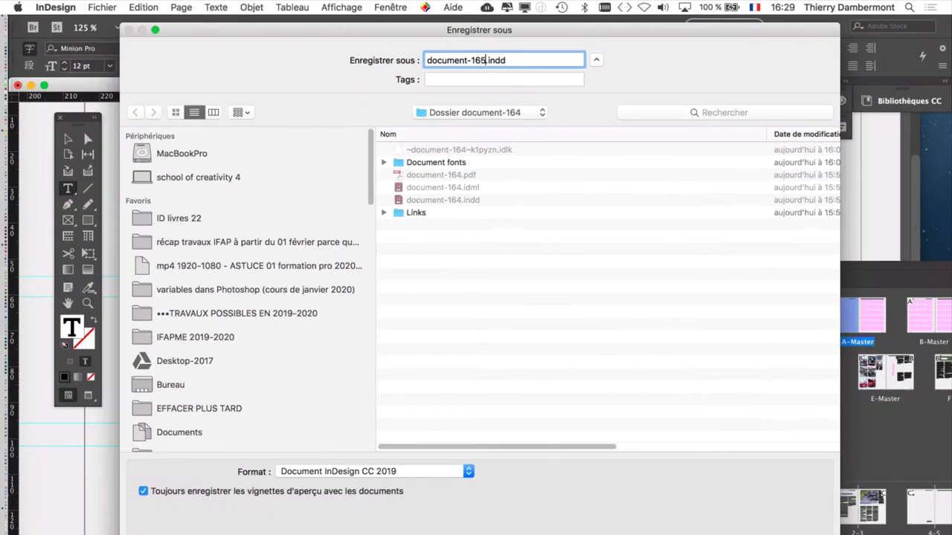
key(Return)
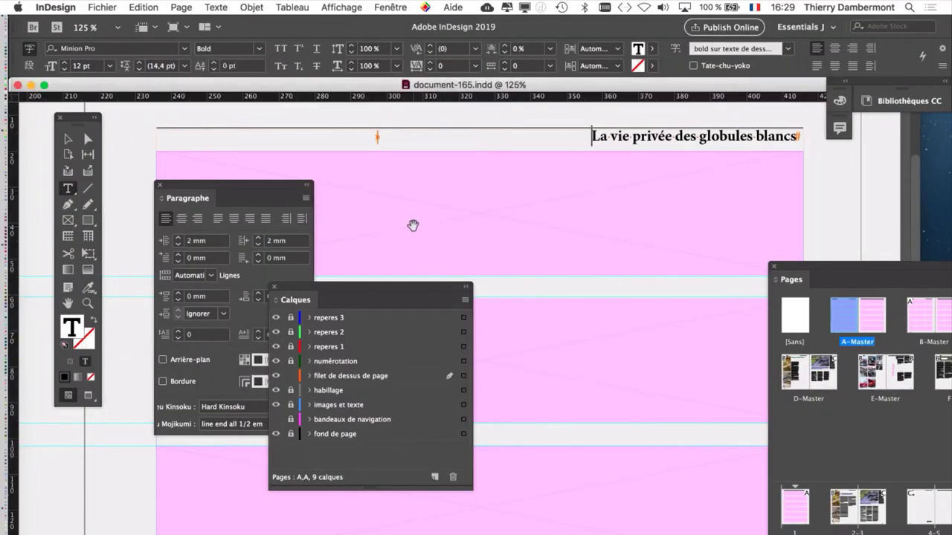
- Return to the left page's header and move the Paragraph and Layers panels down, well clear of it
key(super+minus)
key(super+minus)
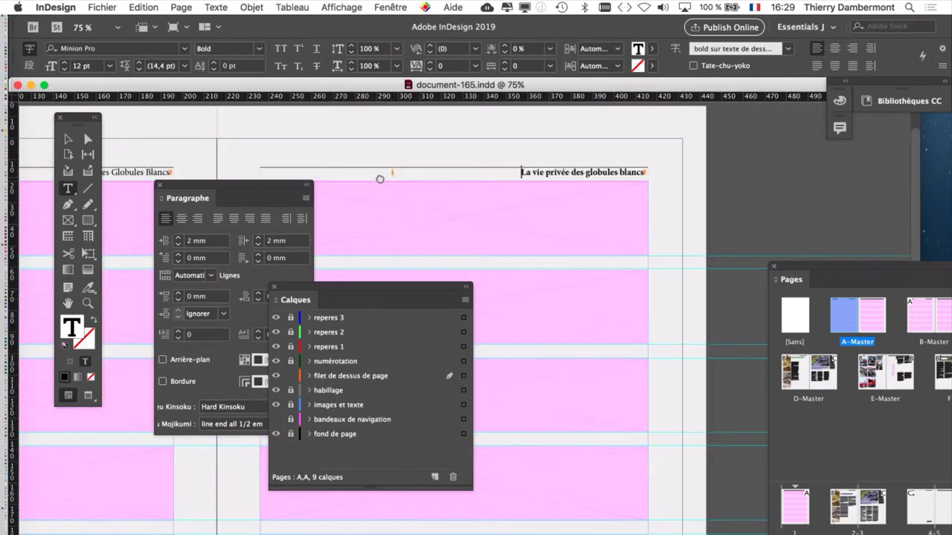
drag(382, 176, 615, 149)
scroll(520, 142, left, 2)
scroll(310, 148, left, 2)
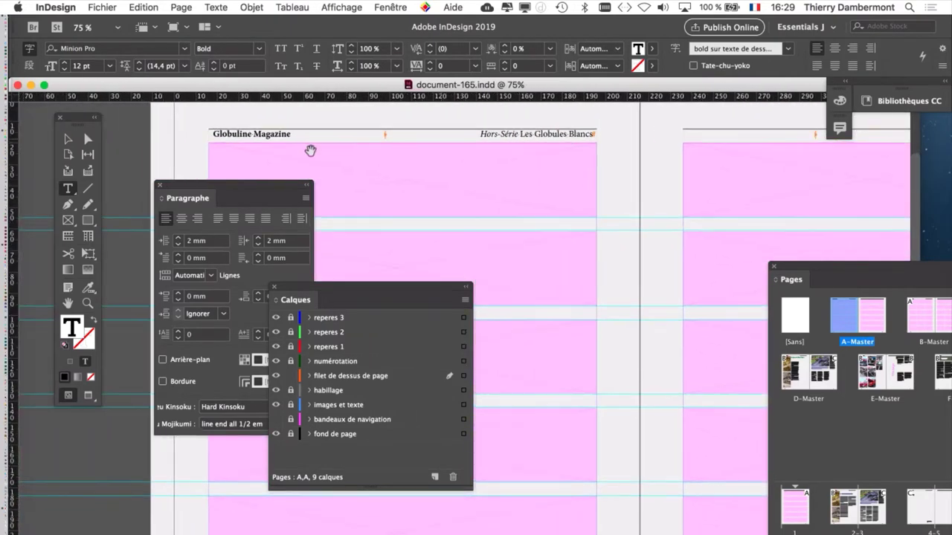
key(super+equal)
drag(188, 198, 121, 452)
drag(336, 285, 431, 460)
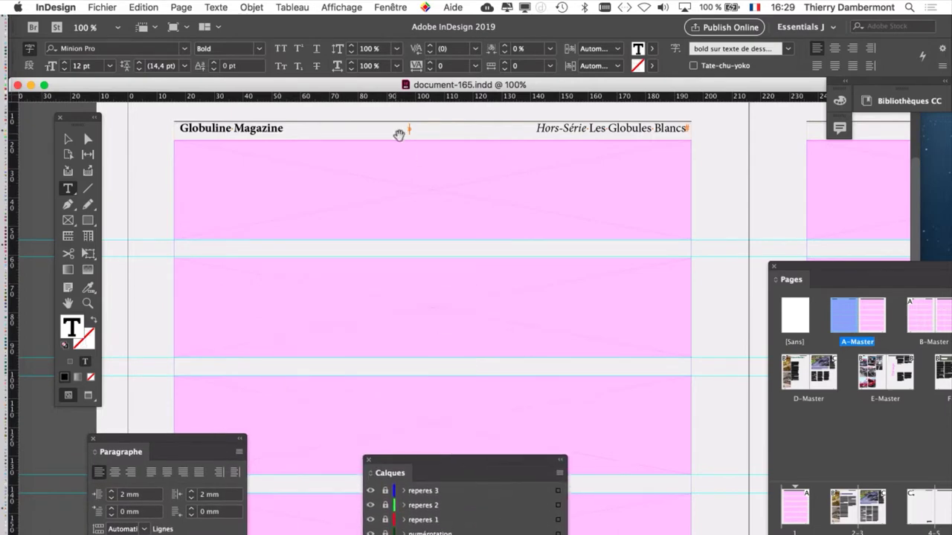
scroll(371, 144, up, 2)
drag(372, 145, 402, 208)
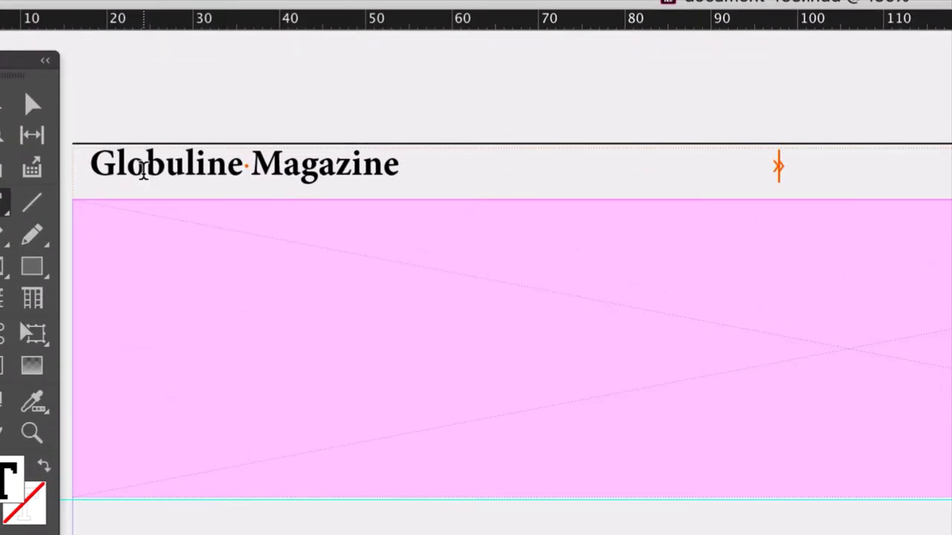
- Examine the formatting of "Globuline Magazine", "Hors-Série" and "Les Globules Blancs" in the left page's header
drag(145, 170, 198, 169)
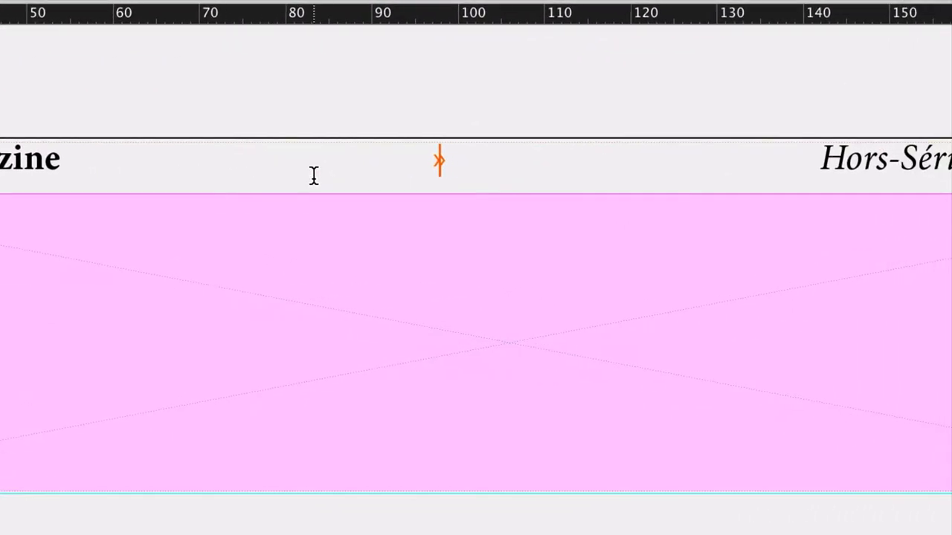
drag(864, 161, 936, 162)
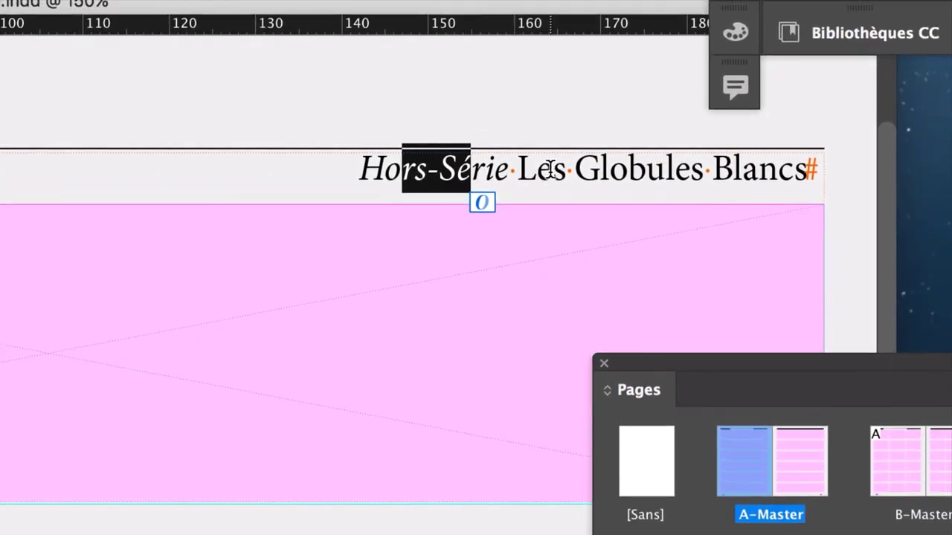
drag(547, 171, 764, 169)
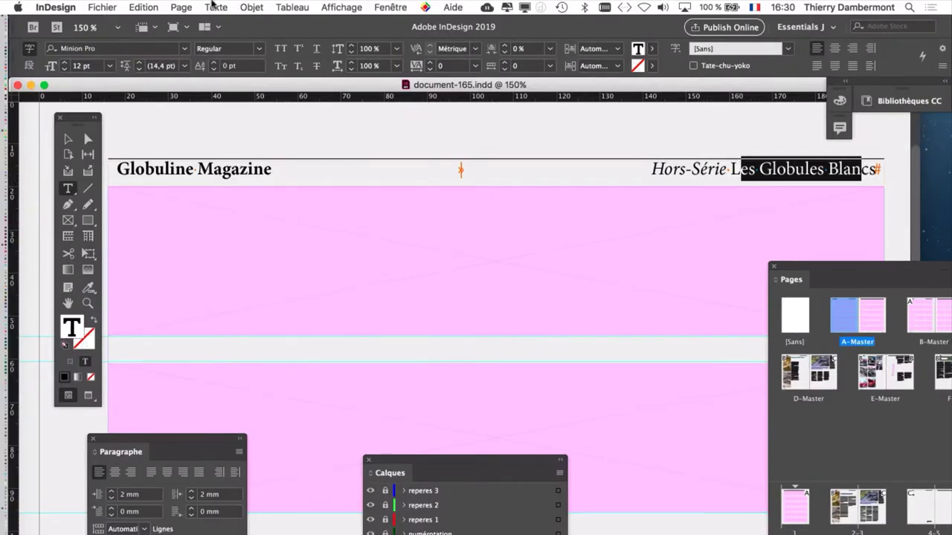
- Show the Character Styles panel and place it just below "Hors-Série Les Globules Blancs" in the left page's header
click(215, 7)
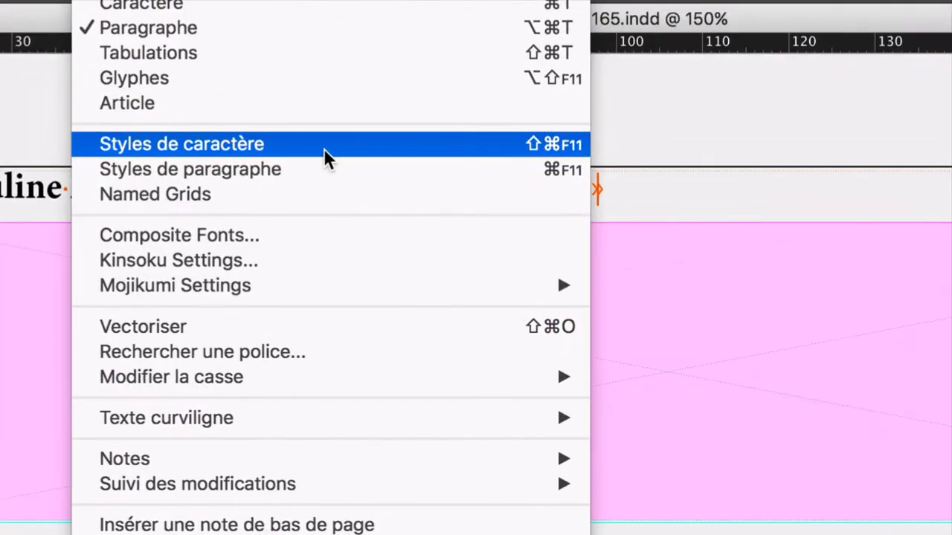
click(325, 149)
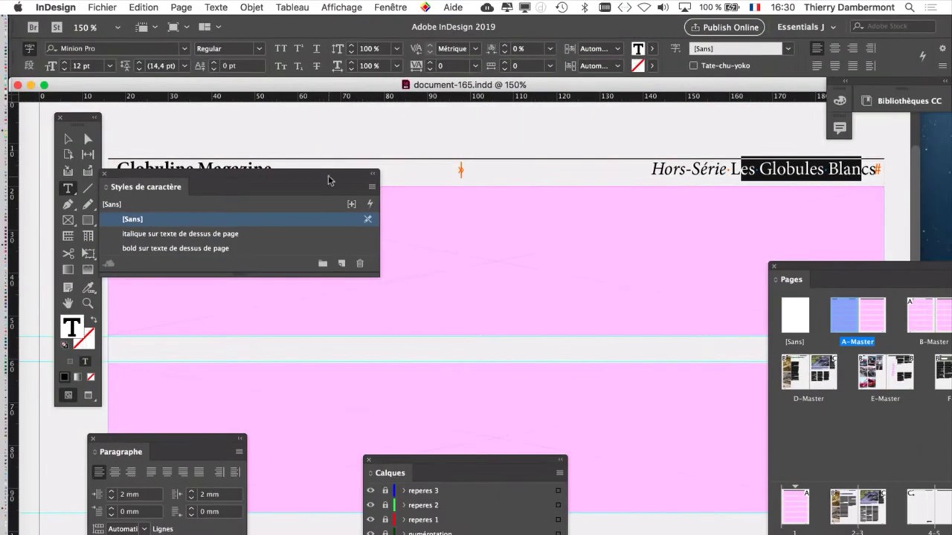
drag(330, 180, 684, 209)
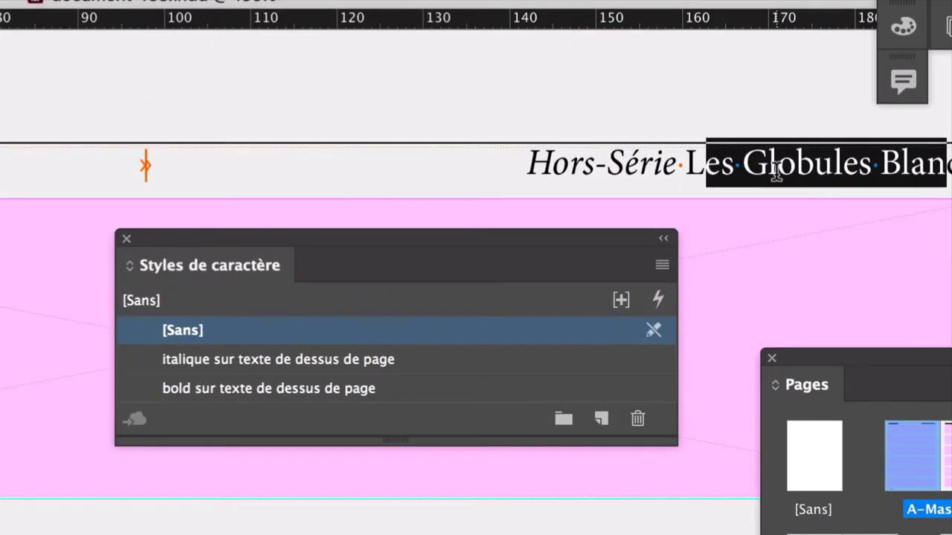
- Select part of "Globules" in the left page's header and show the Character panel beside the Character Styles panel
drag(759, 169, 802, 173)
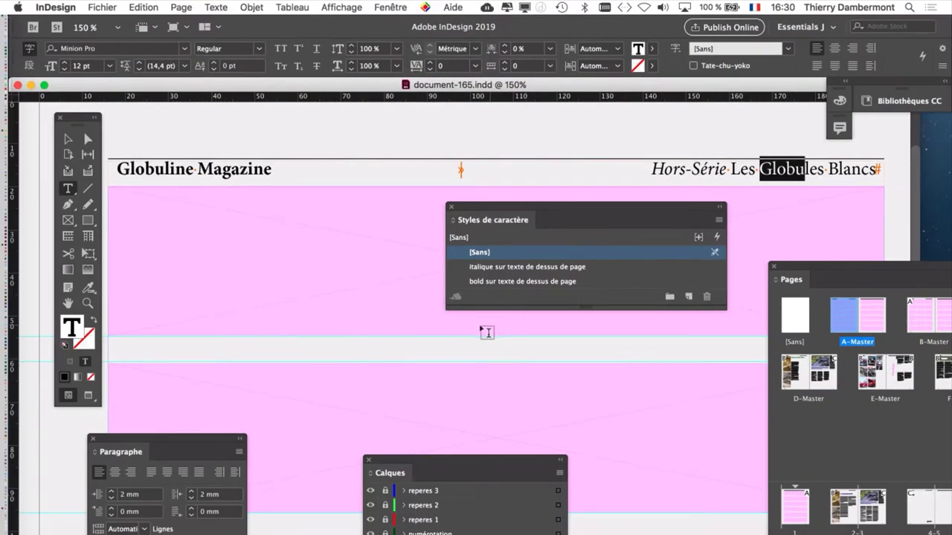
click(214, 6)
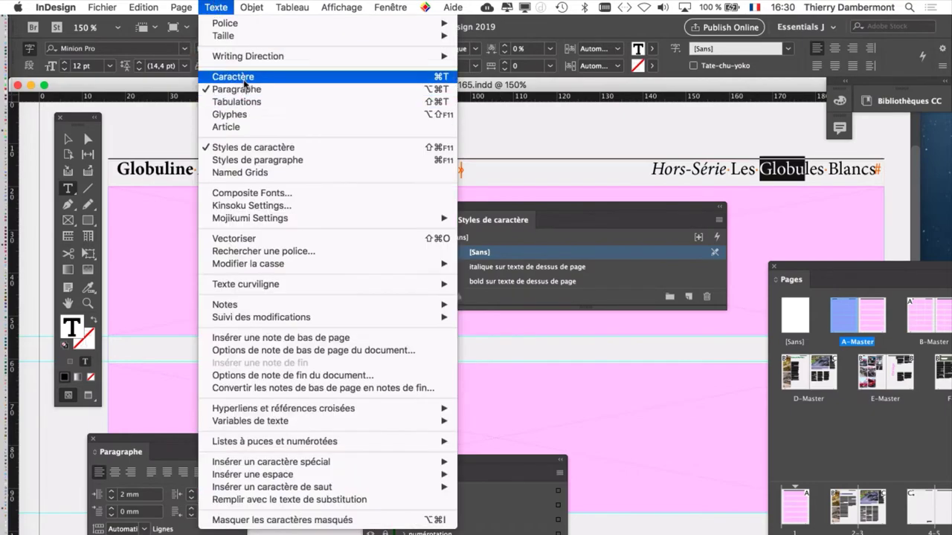
click(382, 187)
drag(446, 255, 368, 216)
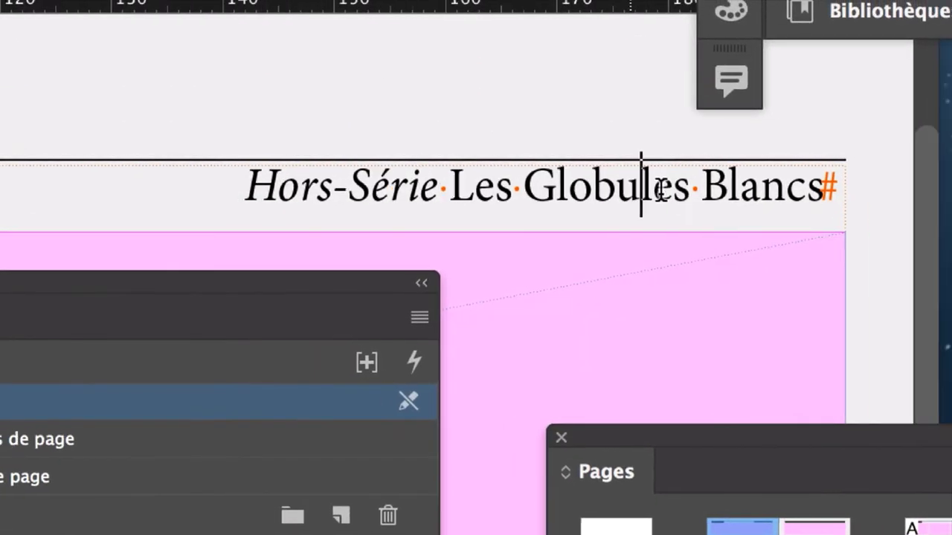
- Compare the character styles applied to "Les Globules Blancs", "Hors-Série" and "Globuline Magazine" in the left page's header
drag(805, 175, 898, 175)
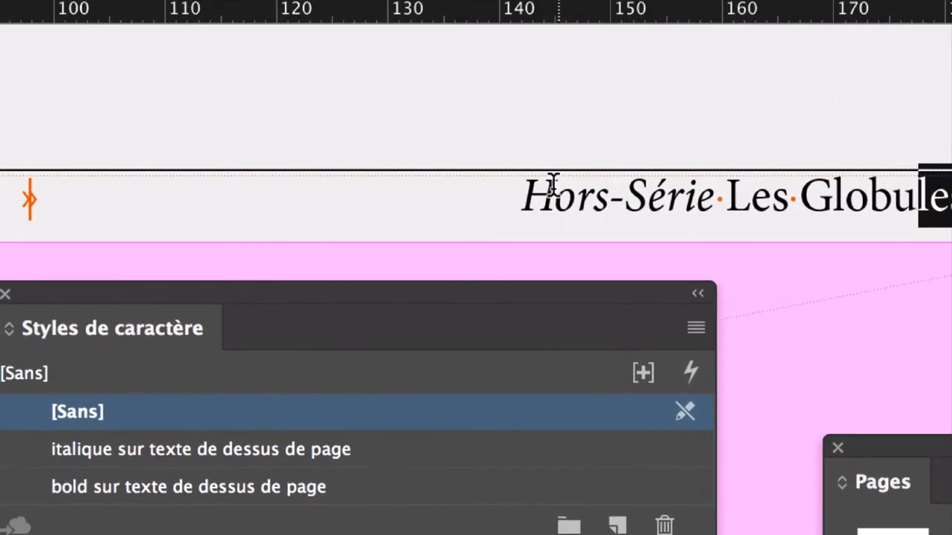
click(595, 75)
drag(554, 192, 652, 194)
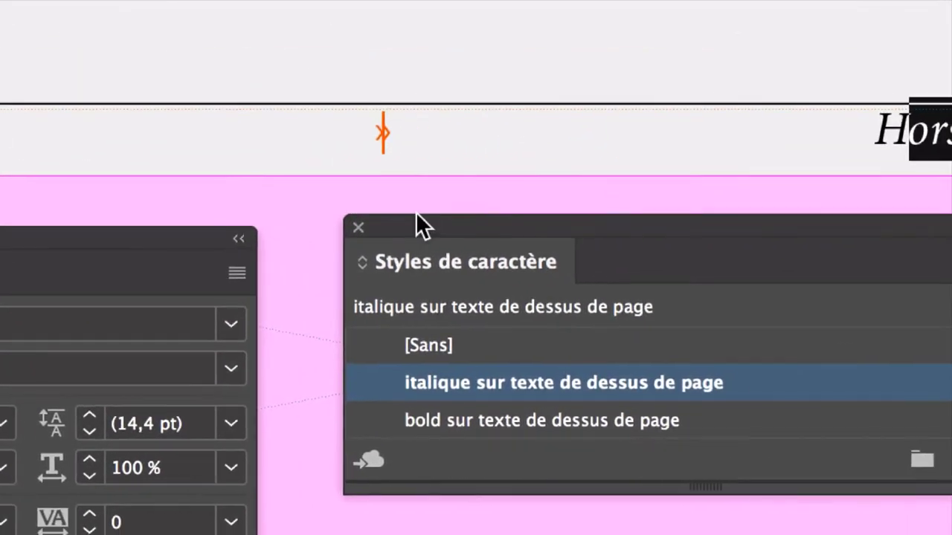
drag(415, 226, 0, 217)
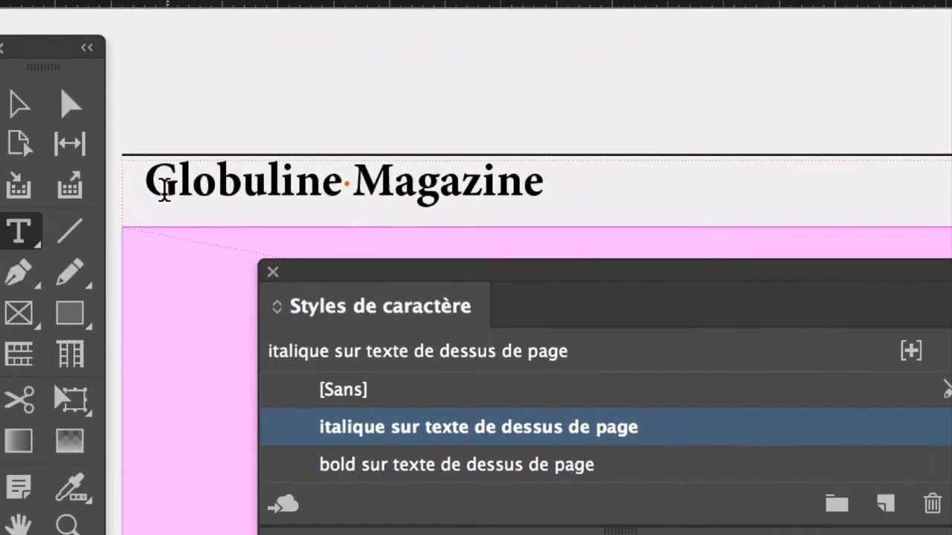
drag(60, 136, 386, 136)
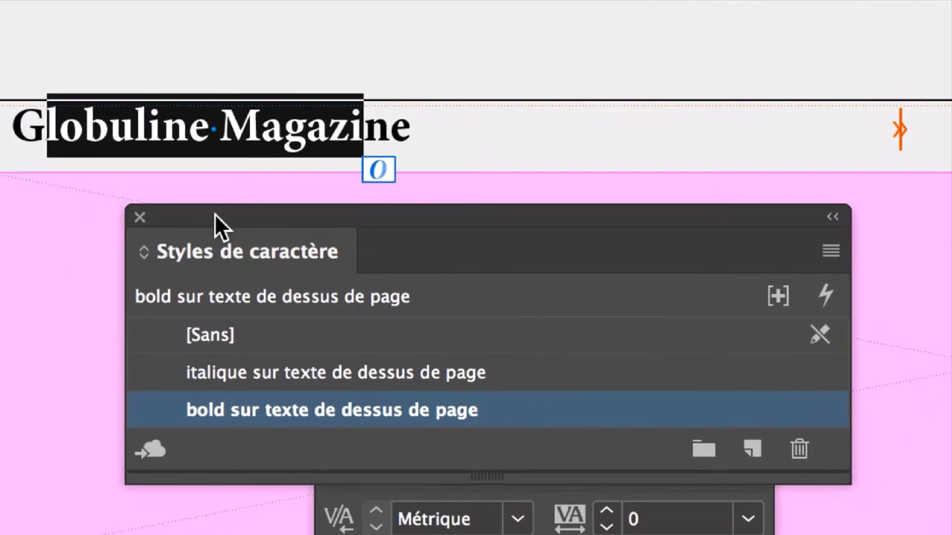
drag(100, 281, 0, 254)
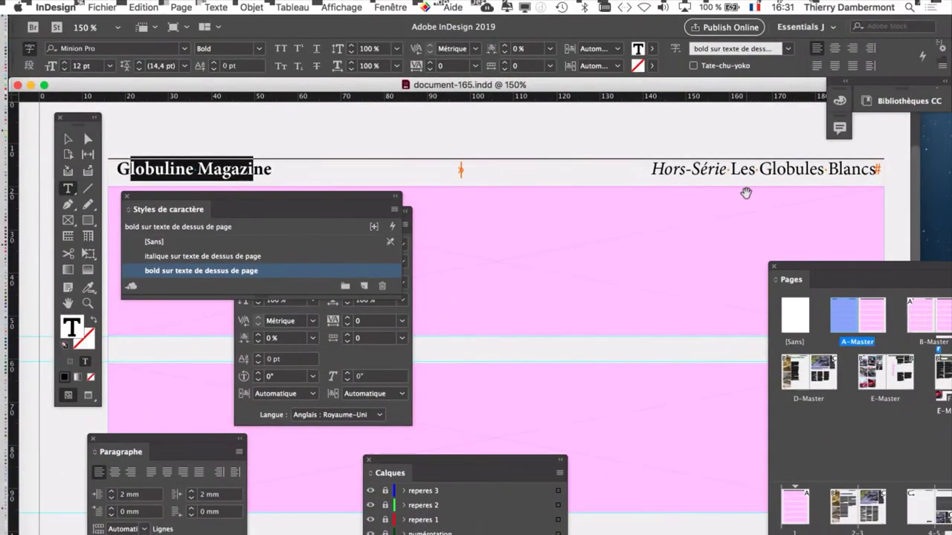
- Try the [Sans] character style on "La vie privée des globules blancs" in the right page's header and reapply "bold sur texte de dessus de page"
scroll(757, 191, right, 15)
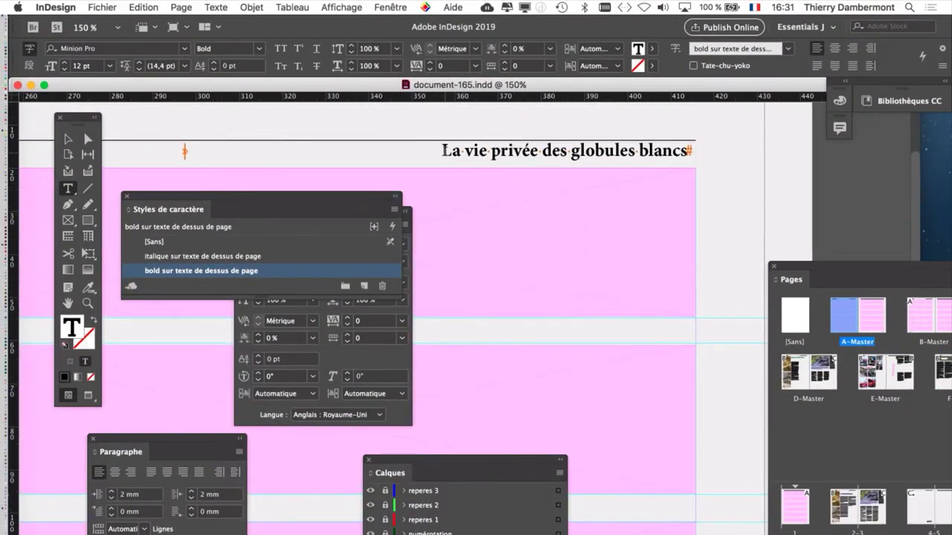
drag(360, 195, 665, 183)
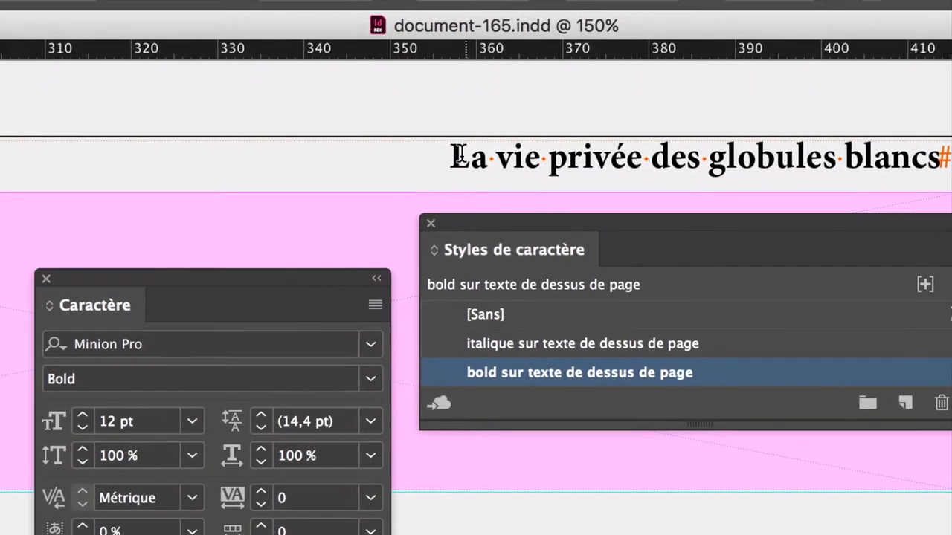
drag(455, 156, 943, 154)
drag(622, 154, 638, 155)
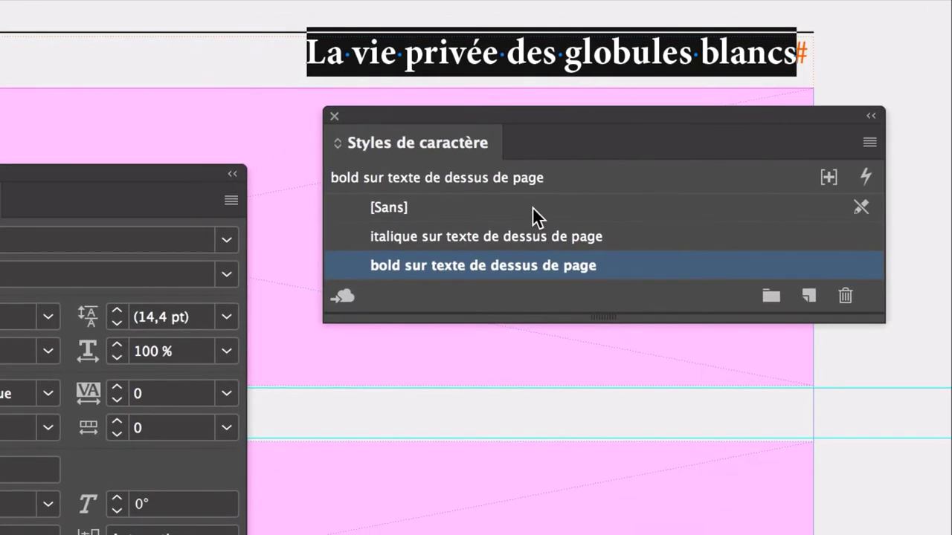
click(471, 270)
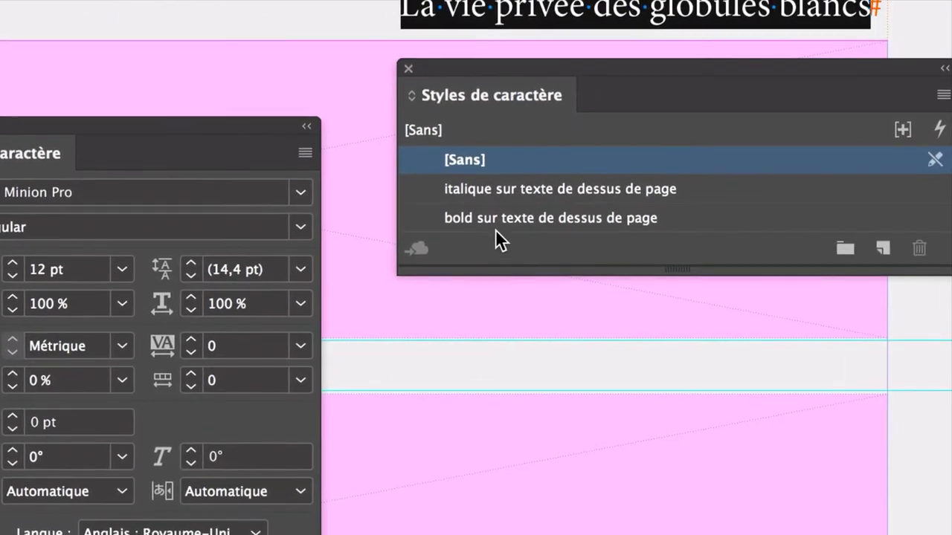
click(496, 229)
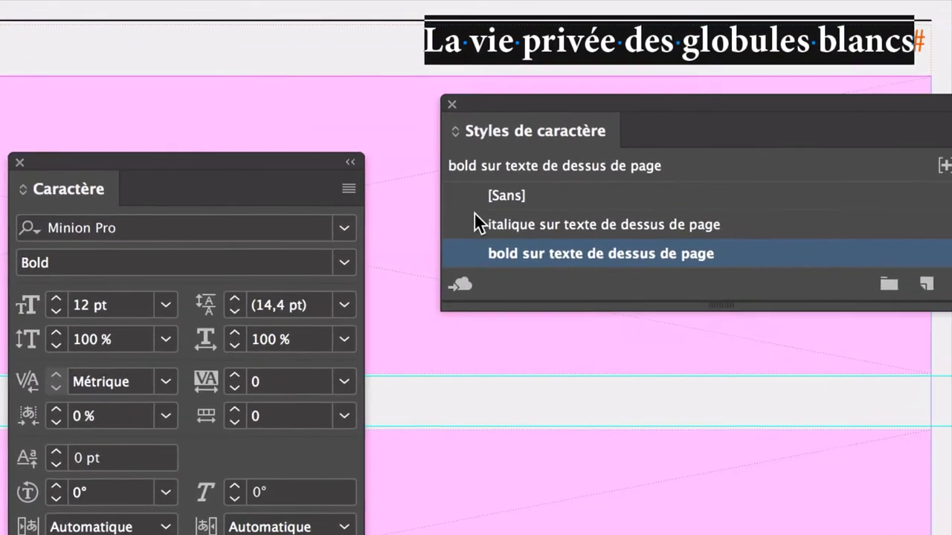
- Apply the [Sans] character style to "La vie privée des globules blancs" in the right page's header and shift the Character panel below the header
click(752, 177)
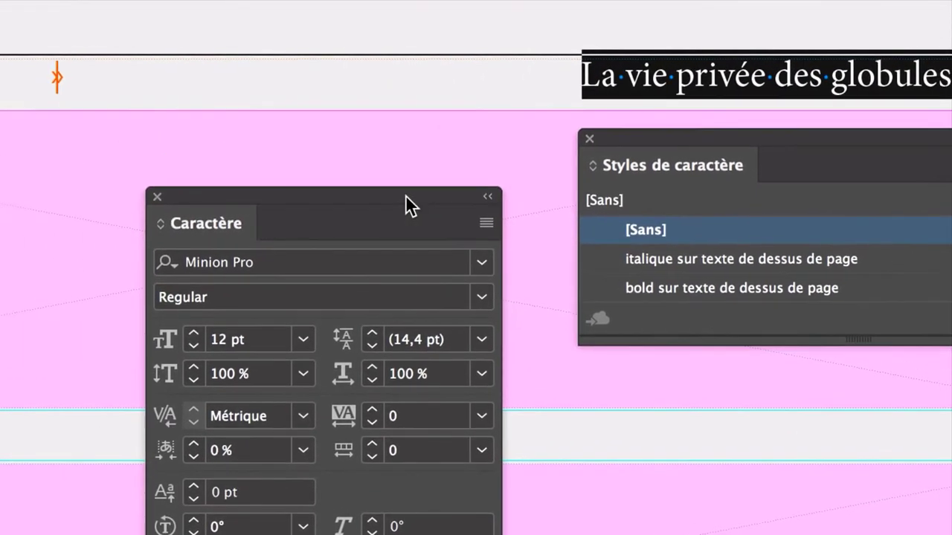
drag(418, 161, 432, 78)
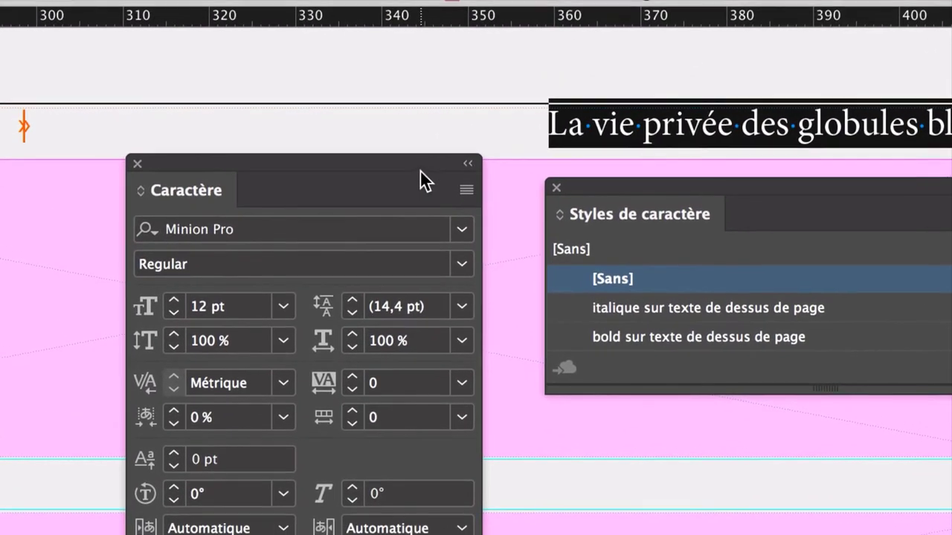
drag(420, 181, 421, 200)
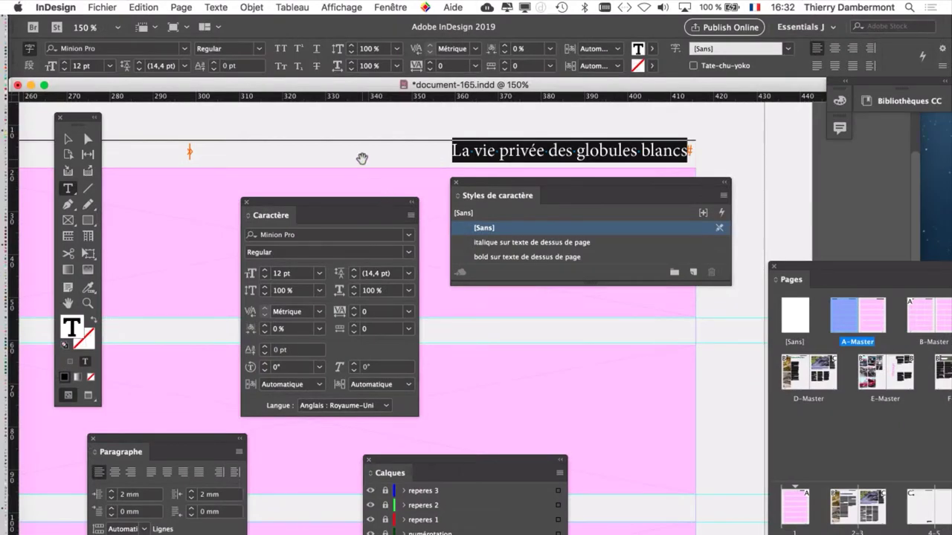
scroll(363, 159, left, 10)
drag(391, 138, 734, 154)
scroll(734, 154, left, 8)
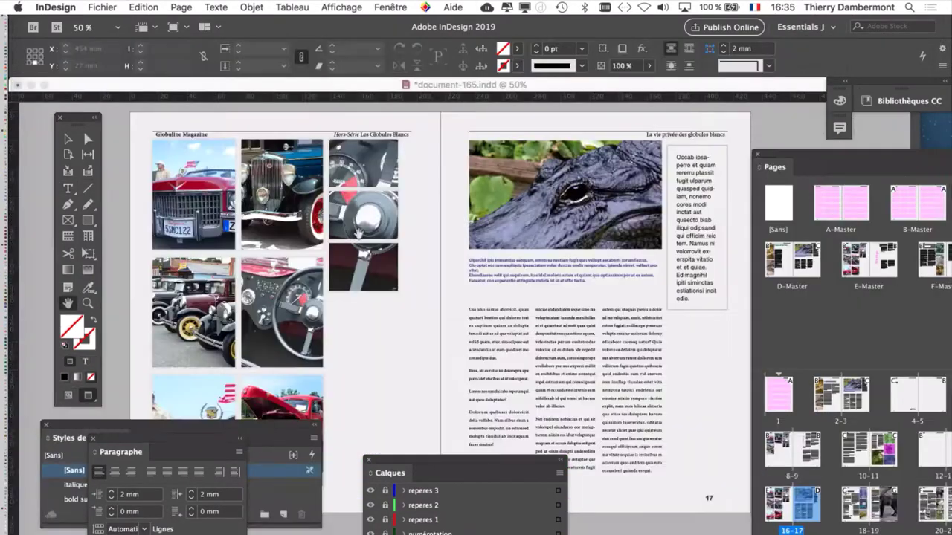
- Select all the masters from A-Master to G-Master in the Pages panel, keeping spread 16-17 in view
click(358, 233)
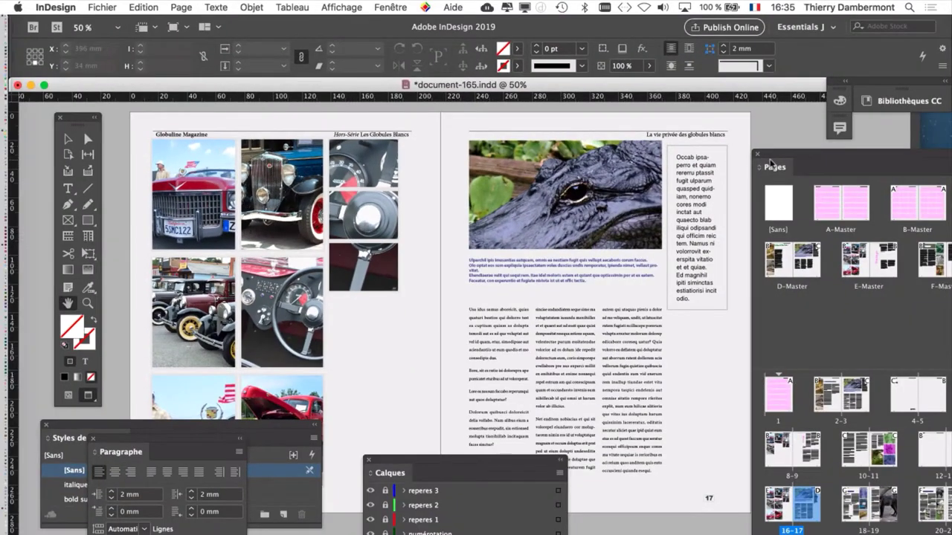
drag(782, 155, 575, 98)
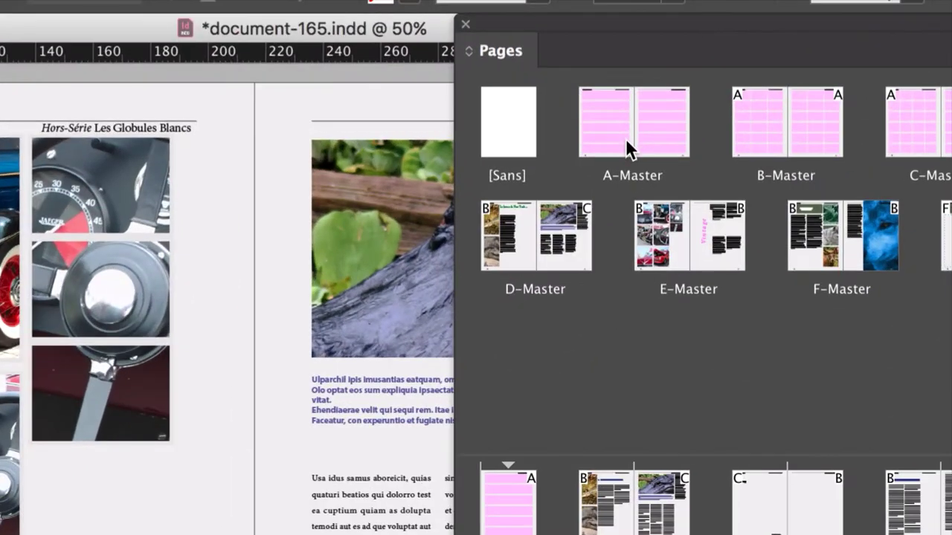
click(626, 139)
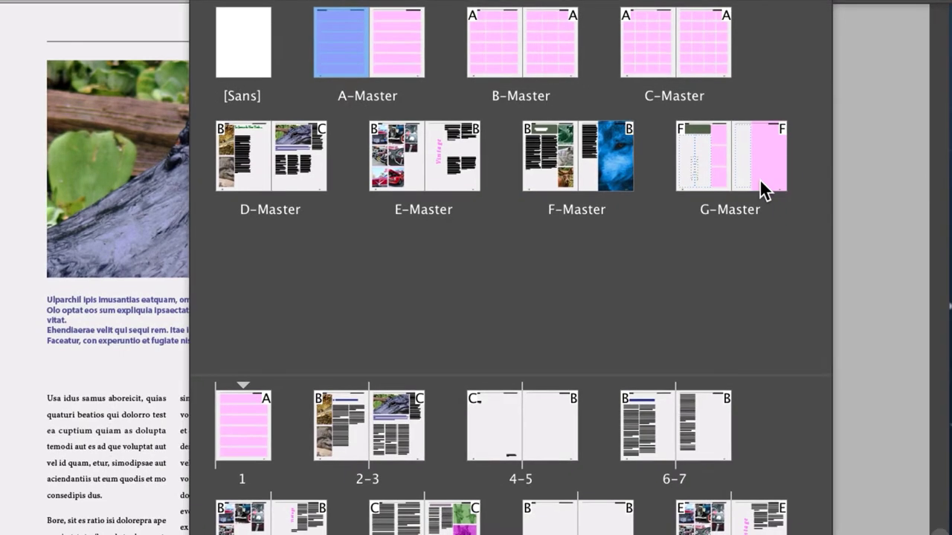
shift+click(760, 181)
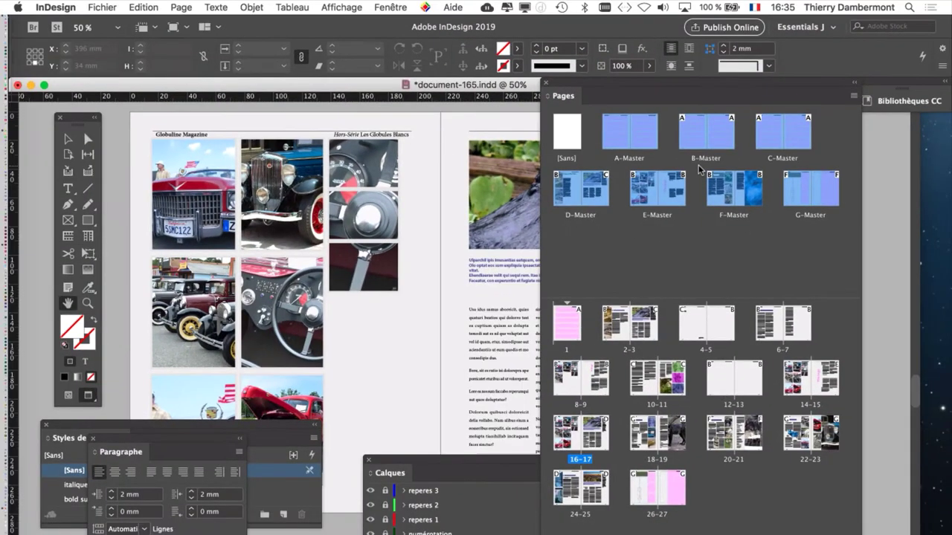
drag(625, 84, 756, 153)
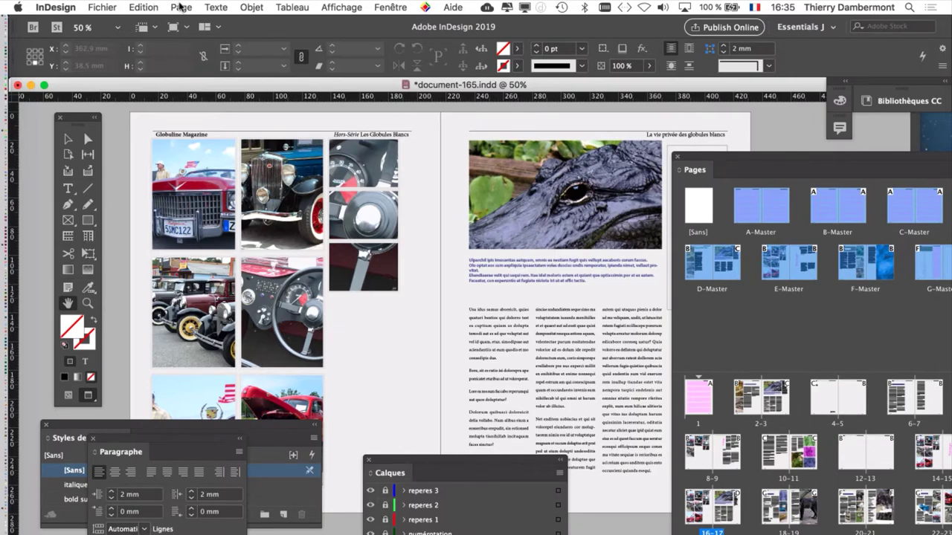
- Set the selected masters' top margin to 30 mm with layout adjustment enabled, and dismiss the notice about hidden objects
click(180, 7)
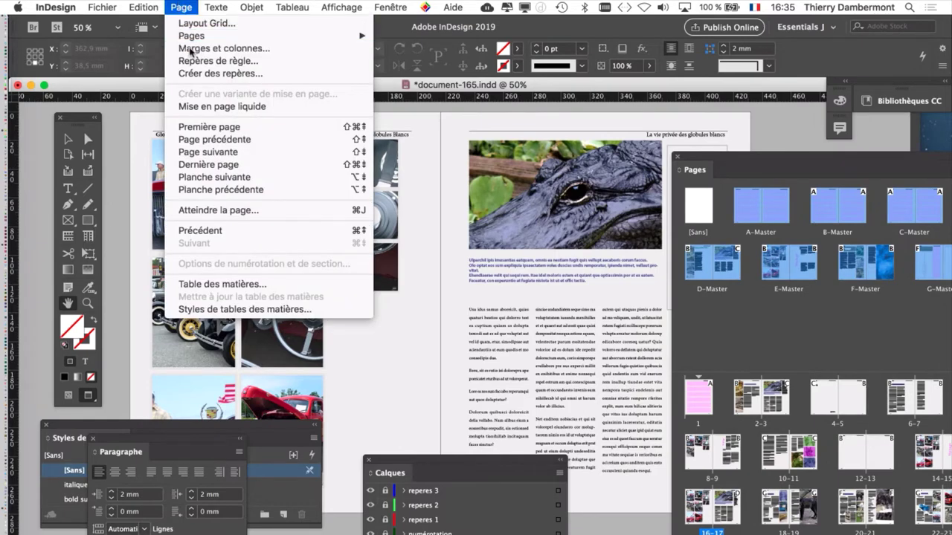
click(216, 107)
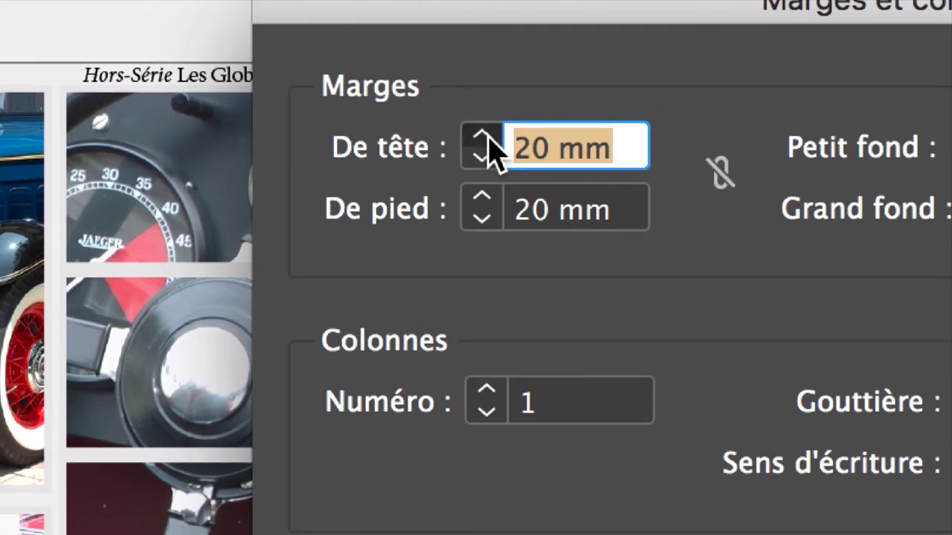
shift+click(483, 137)
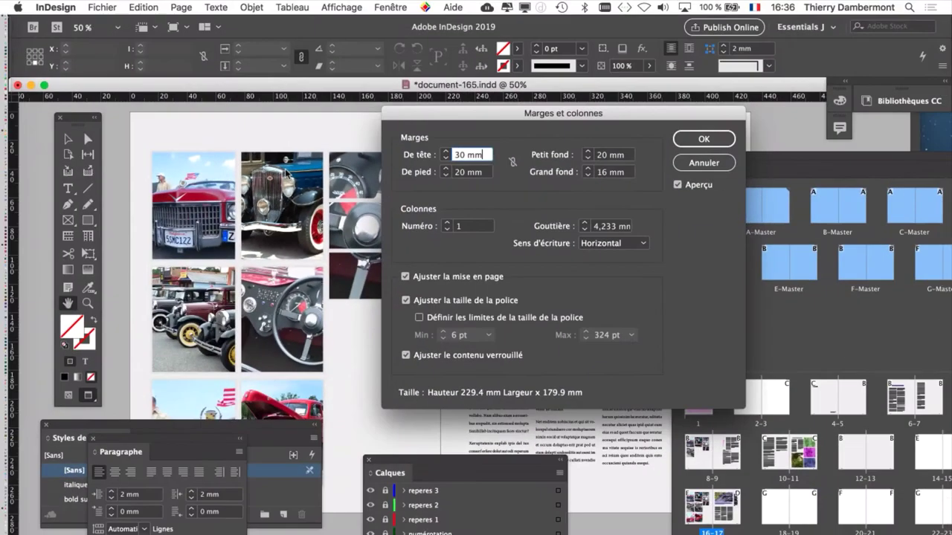
click(726, 138)
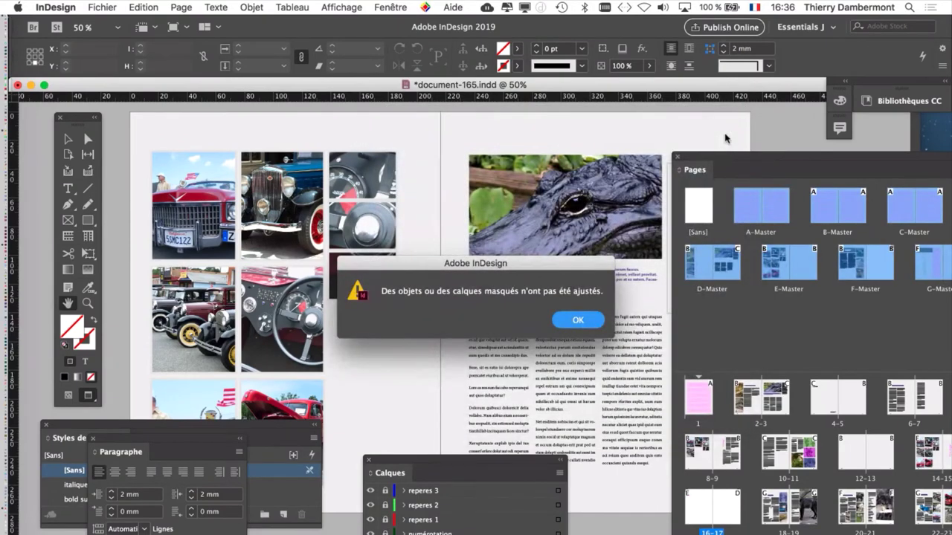
click(579, 319)
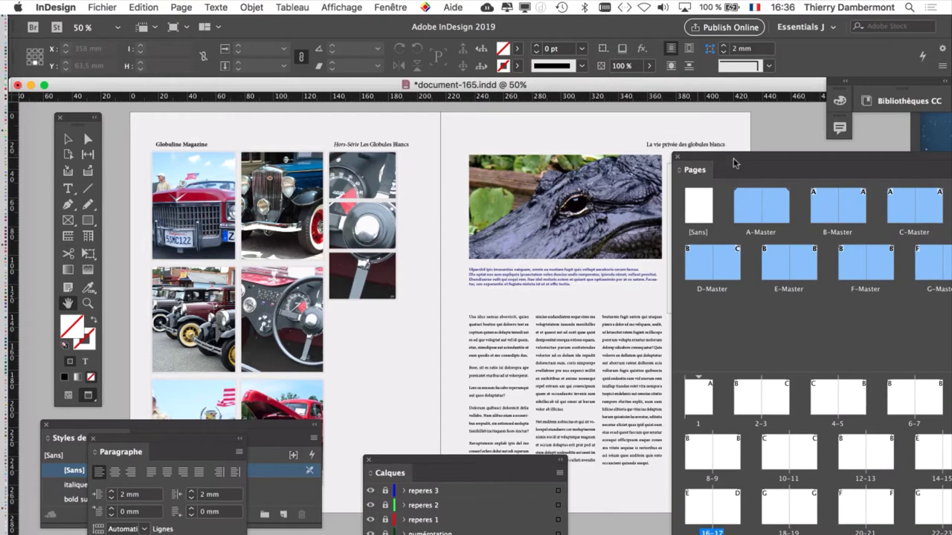
- Examine the headers and the content below them on spreads 16-17, 18-19 and 20-21
drag(718, 160, 783, 163)
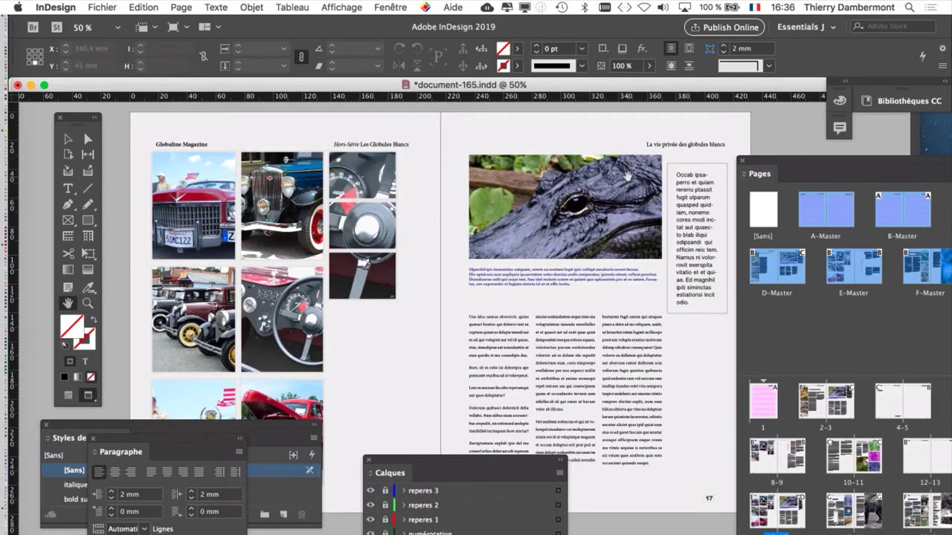
alt+scroll(627, 177, up, 2)
alt+scroll(626, 176, down, 1)
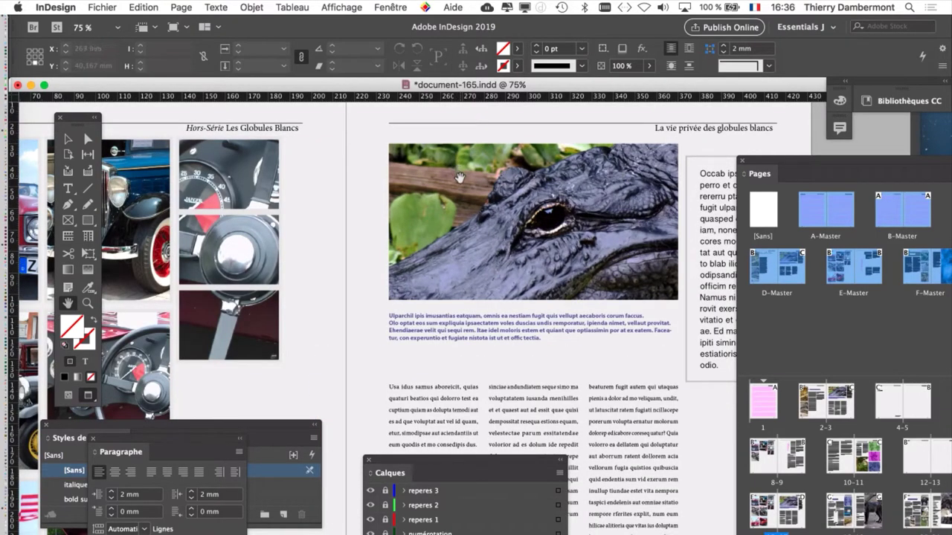
alt+scroll(416, 170, down, 1)
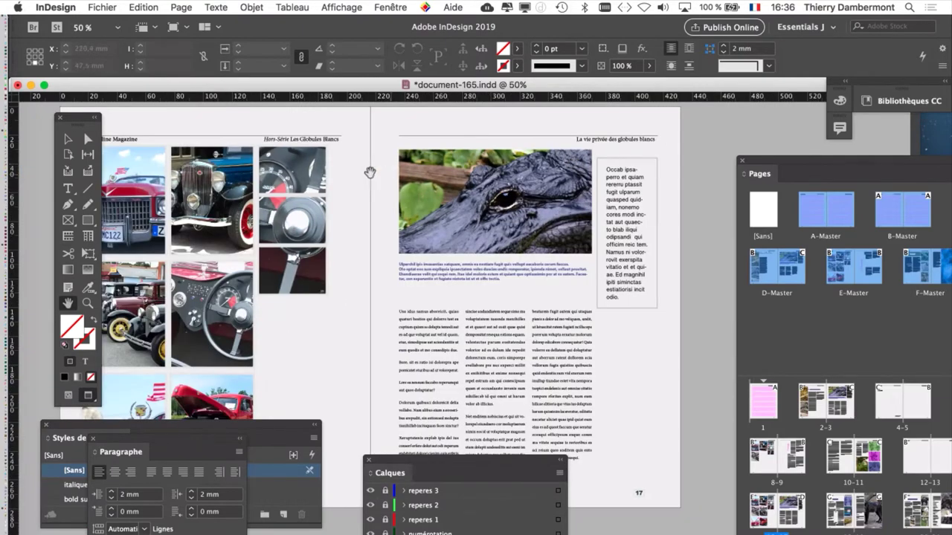
drag(485, 206, 541, 203)
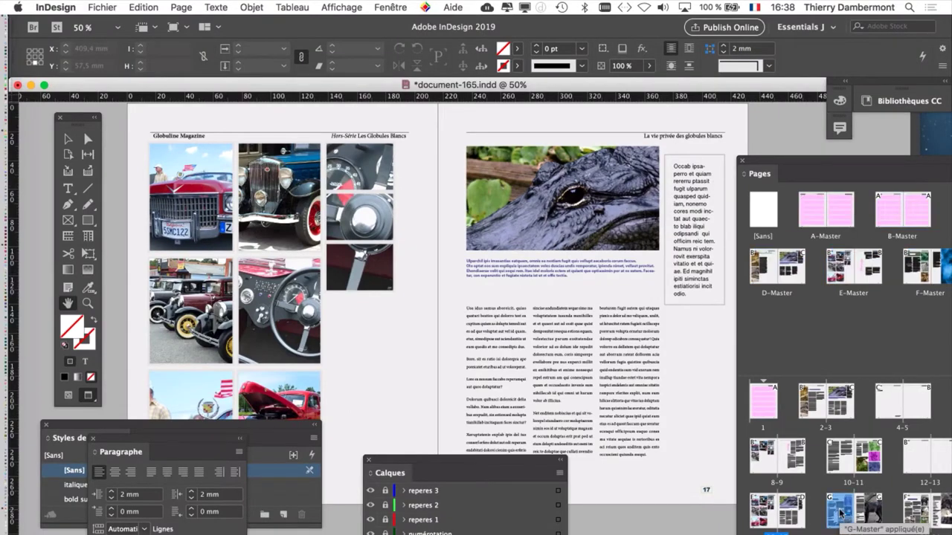
double_click(840, 513)
drag(633, 208, 418, 222)
click(921, 513)
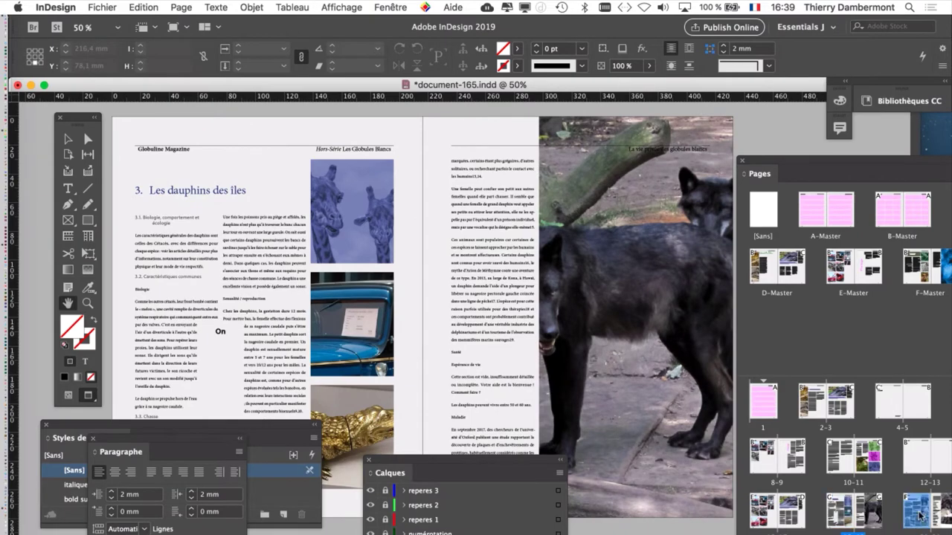
double_click(921, 513)
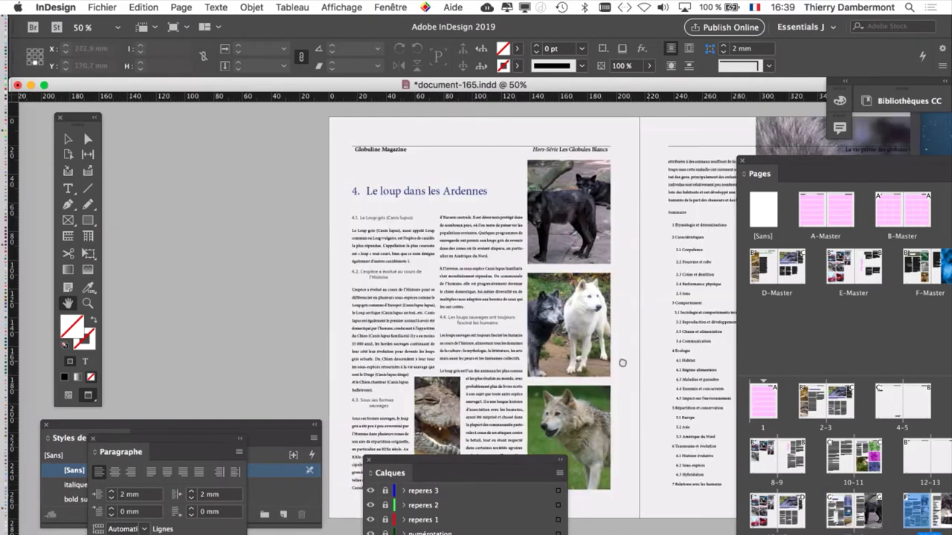
drag(622, 363, 506, 358)
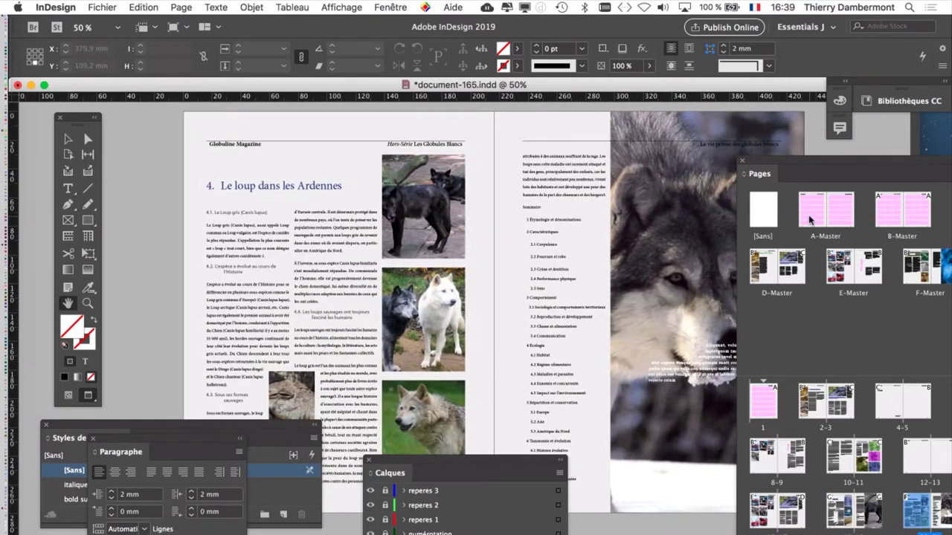
- Open the A-Master spread in normal view and move the Pages panel clear of the right page's header
double_click(810, 220)
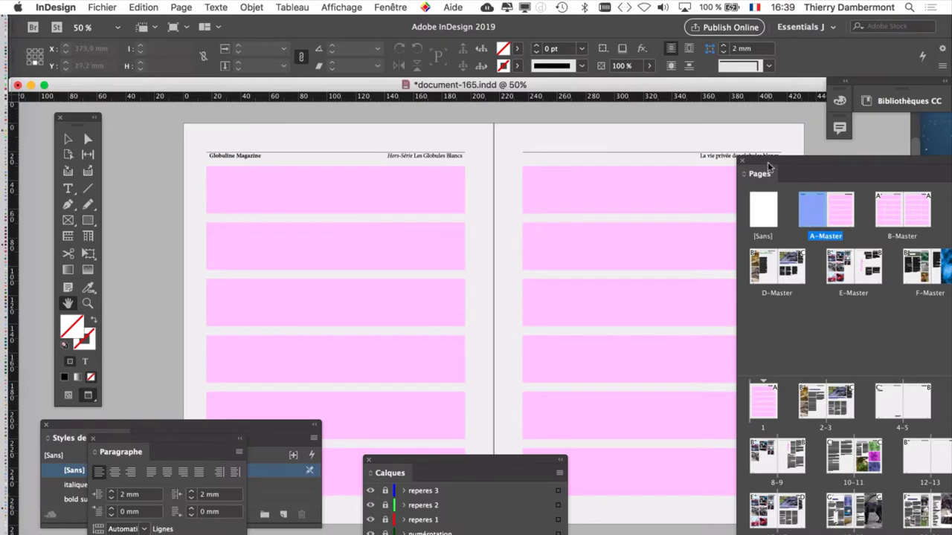
drag(766, 169, 806, 244)
click(69, 394)
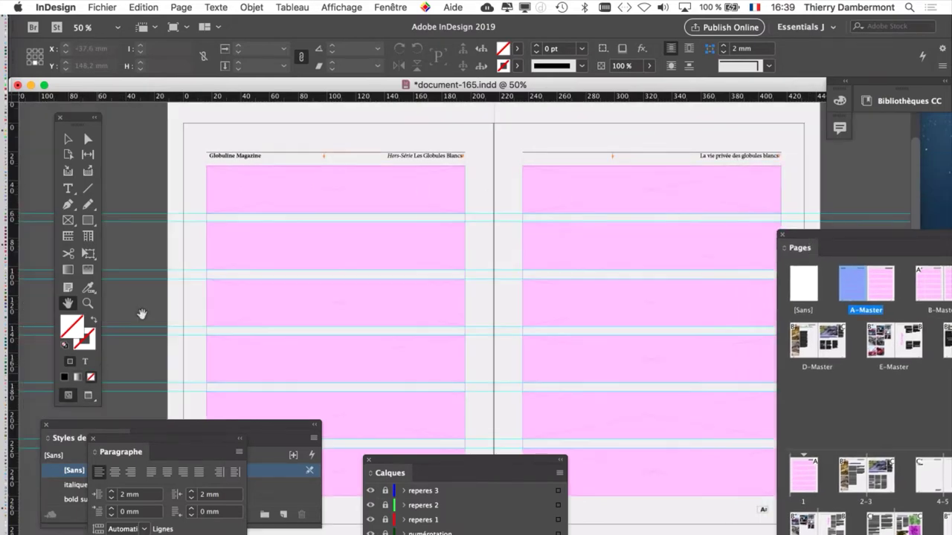
- Set the height of both A-Master header text frames to 14 mm, keeping their bottom edges fixed
click(68, 140)
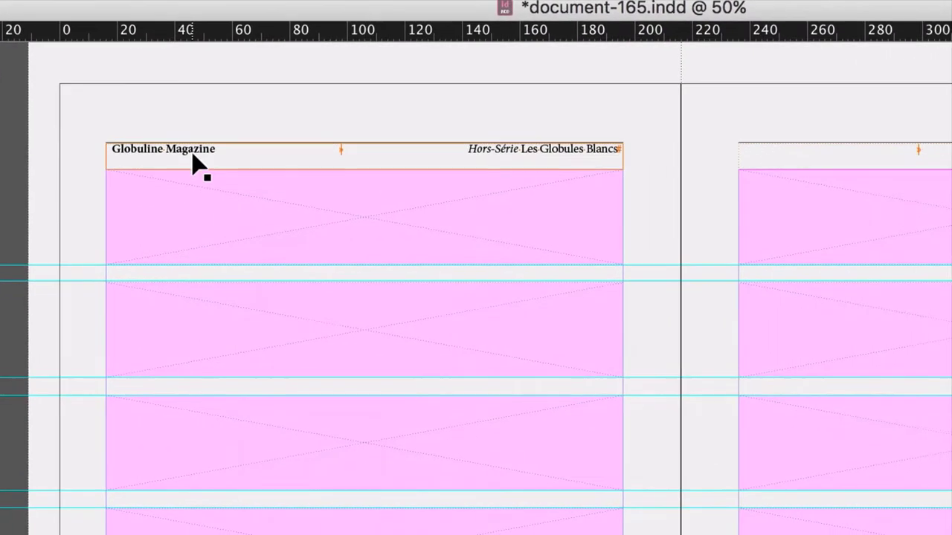
click(195, 162)
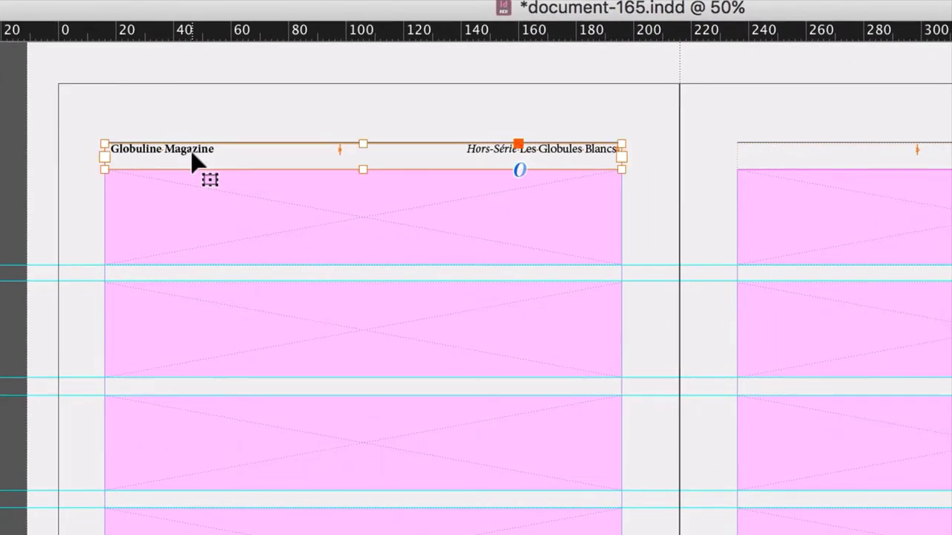
shift+click(389, 159)
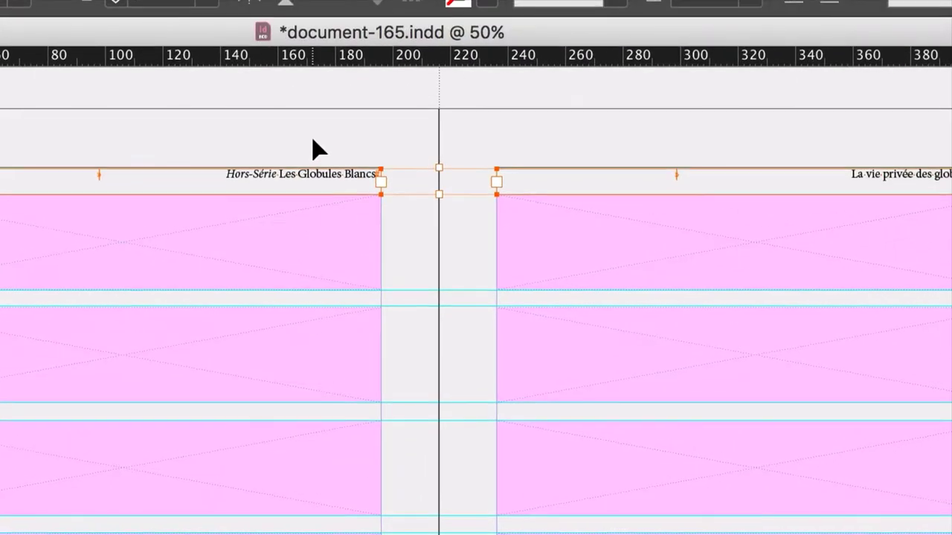
drag(346, 128, 508, 184)
drag(378, 156, 378, 160)
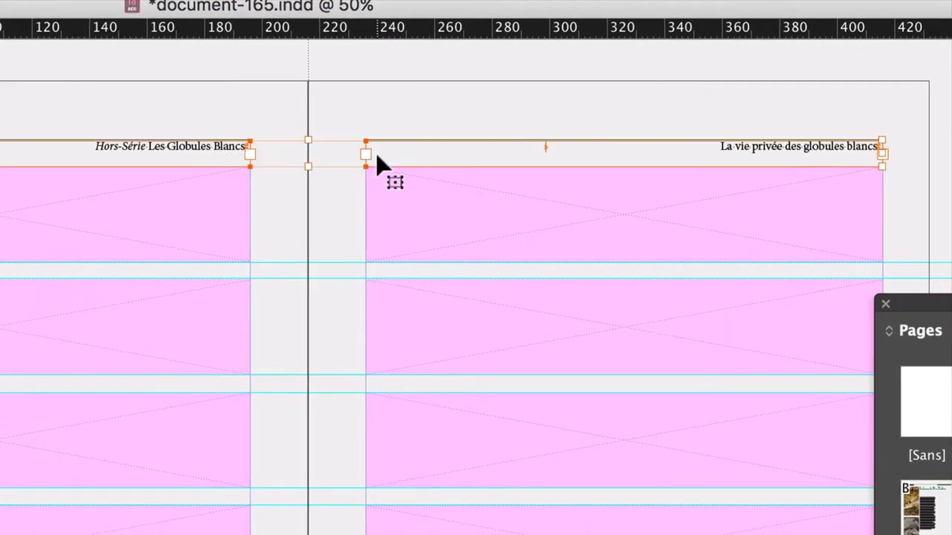
drag(219, 103, 385, 164)
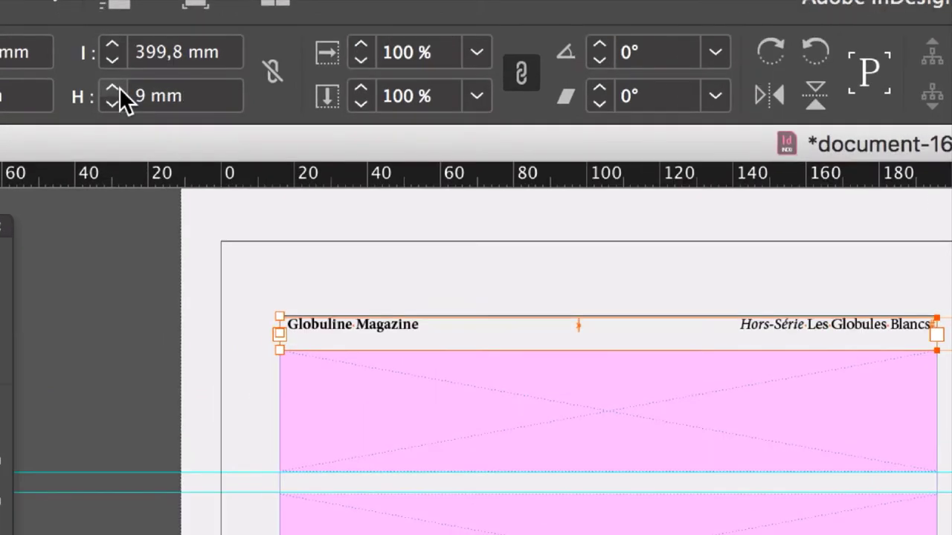
click(118, 88)
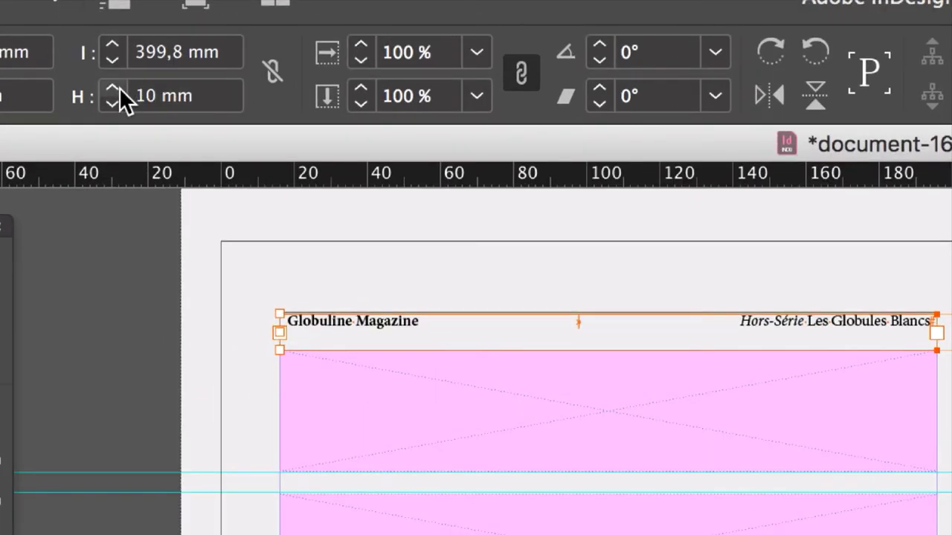
click(119, 87)
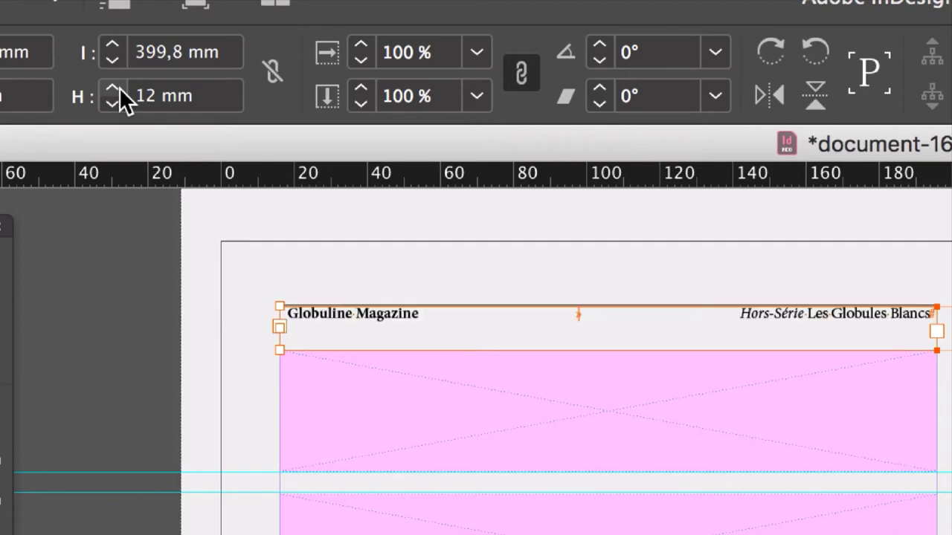
click(119, 87)
click(119, 87)
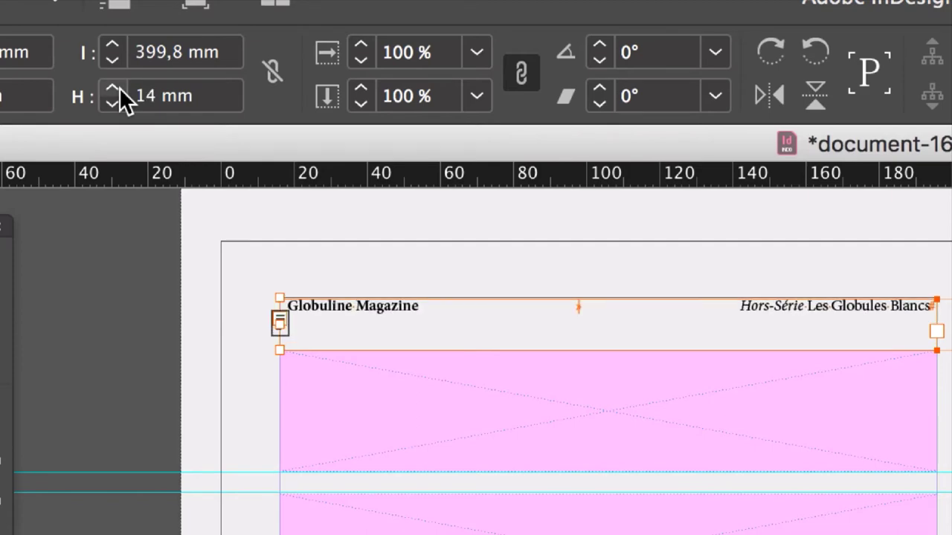
click(119, 87)
click(114, 104)
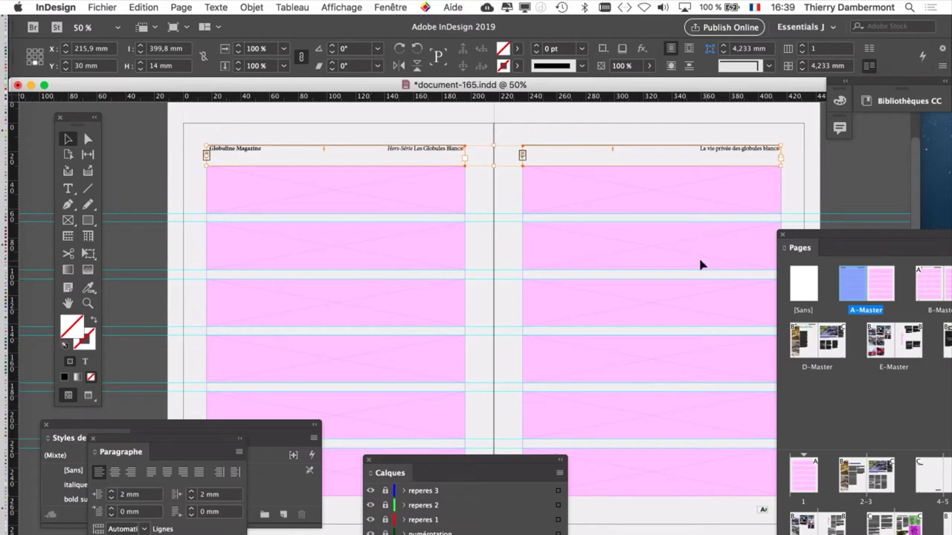
- Open spread 18-19 in preview mode and move the Pages panel off the pages to check the header spacing
drag(794, 239, 674, 58)
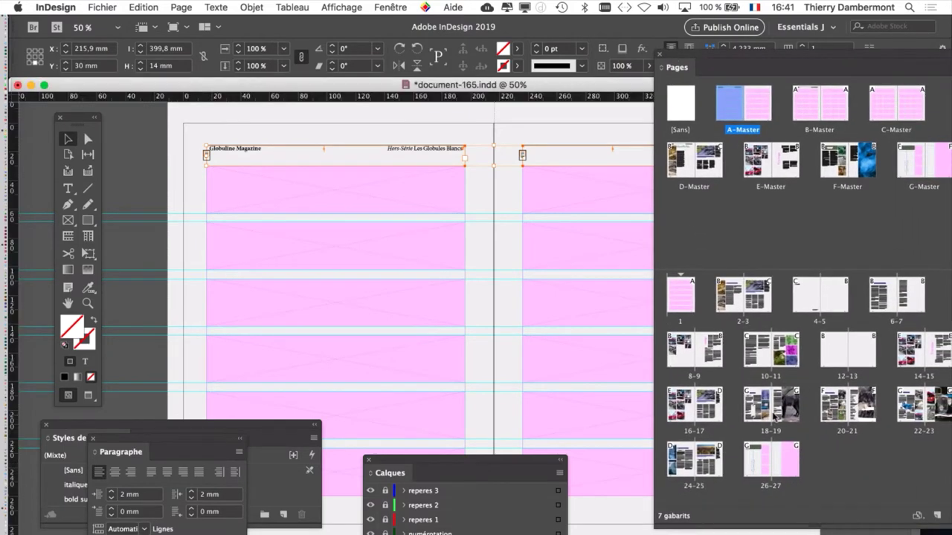
double_click(762, 407)
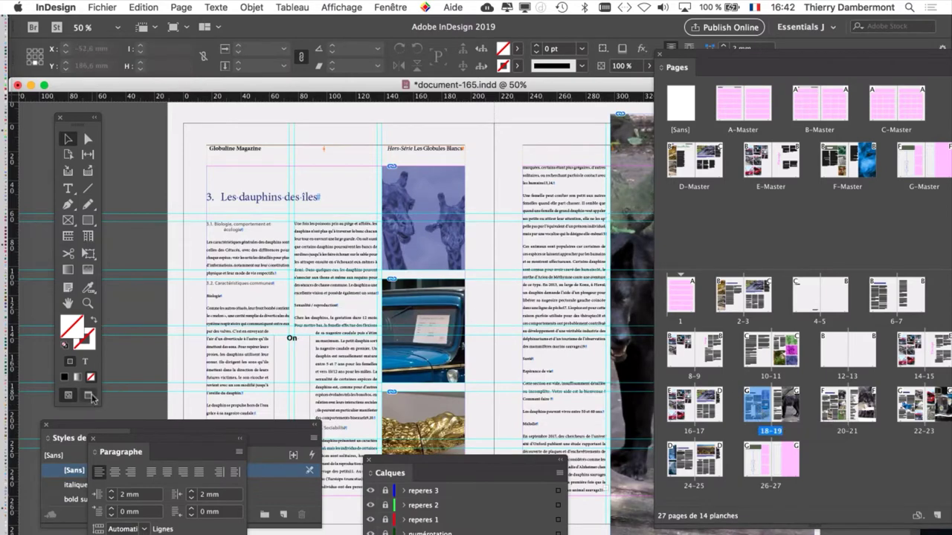
click(88, 395)
drag(683, 56, 844, 190)
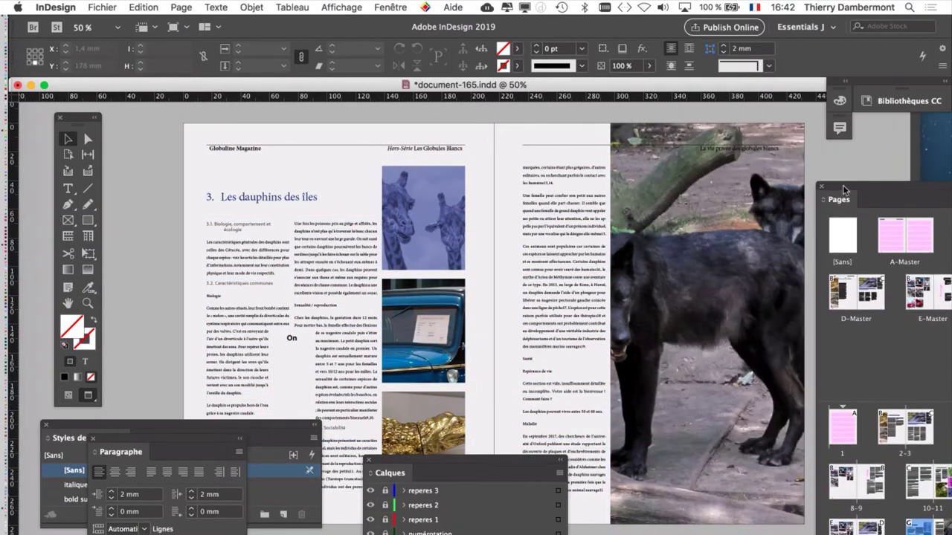
- Open spread 10-11 and save the document under the new name document-166.indd in the Dossier document-164 folder
double_click(922, 484)
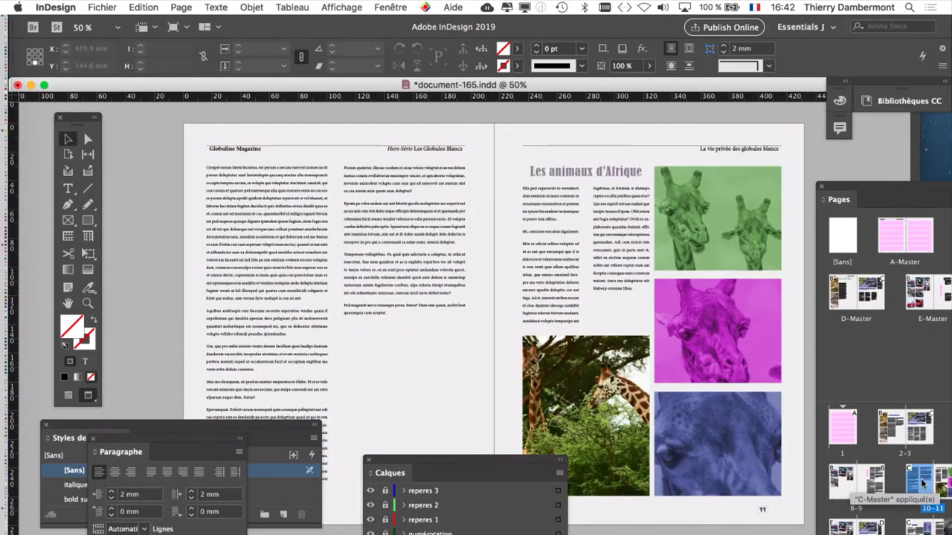
click(102, 7)
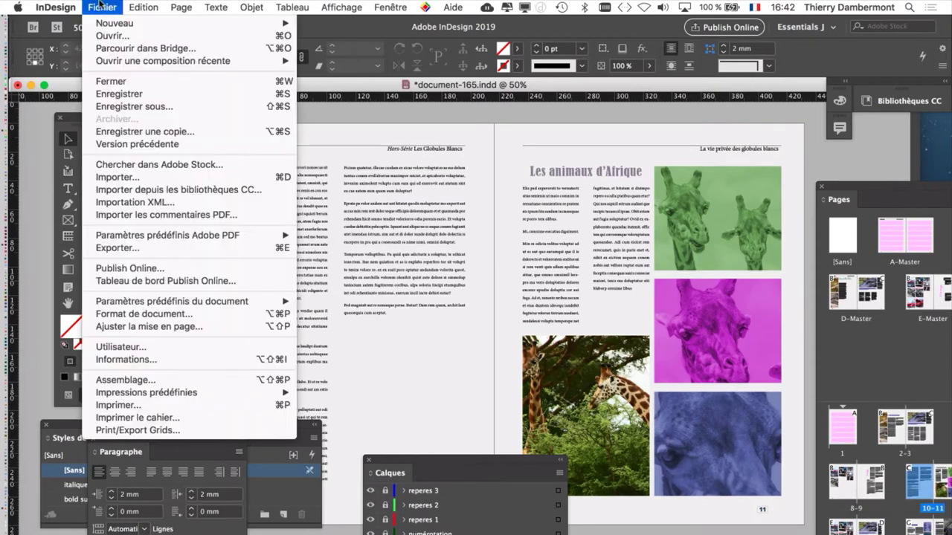
click(132, 106)
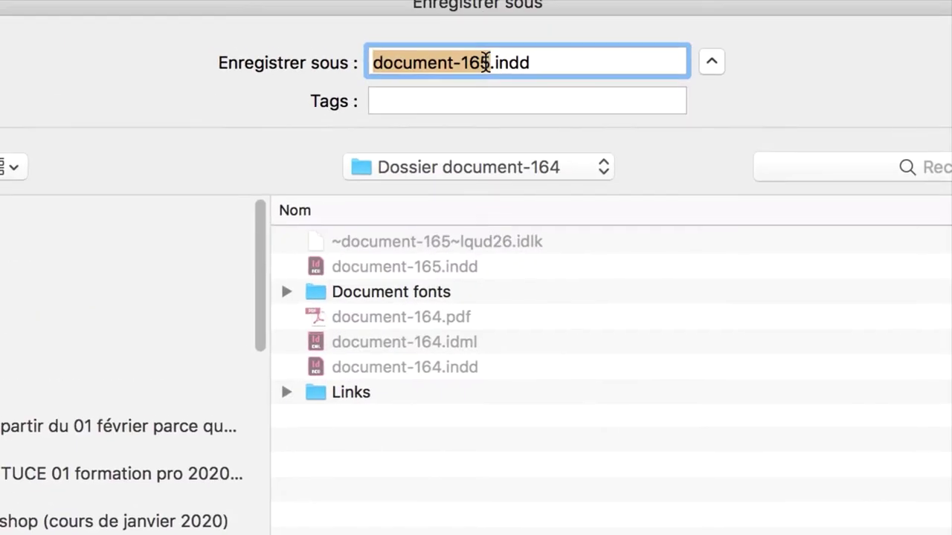
click(484, 61)
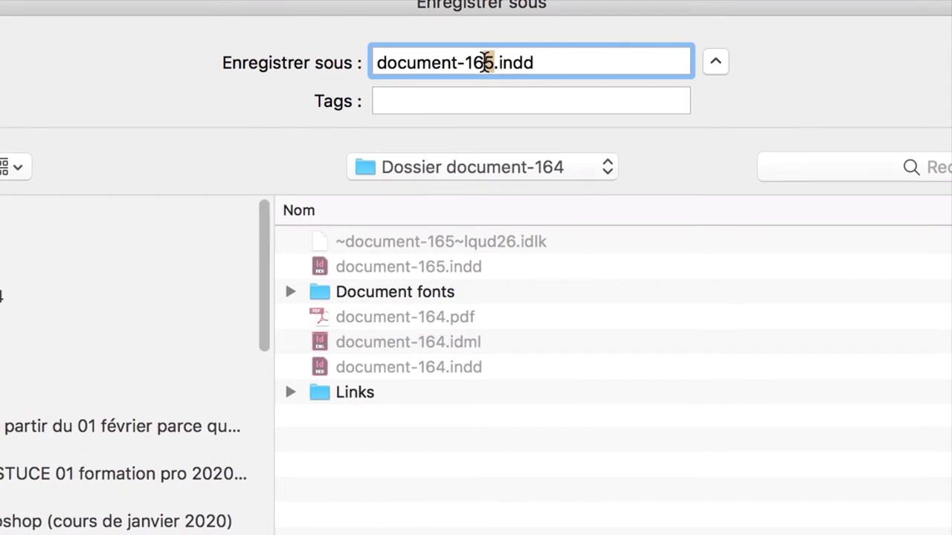
key(BackSpace)
text(6)
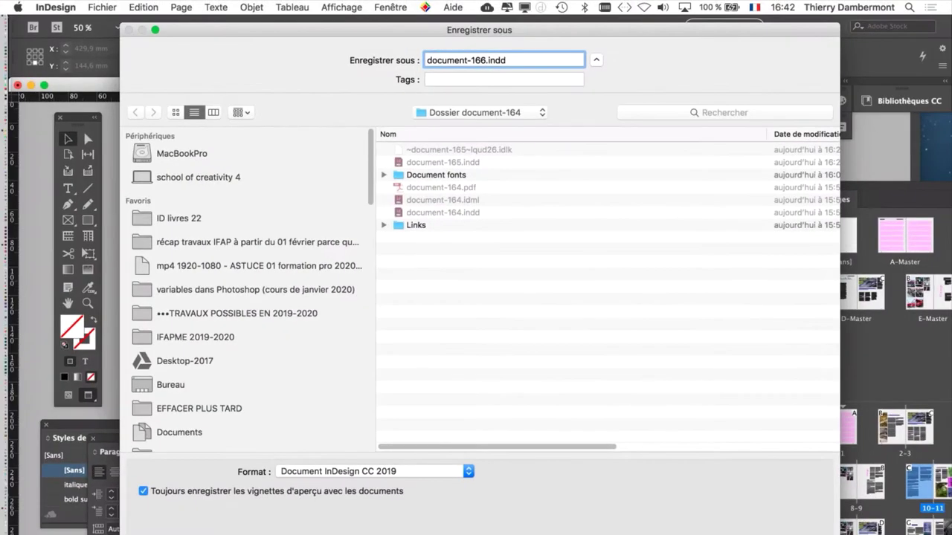
key(Return)
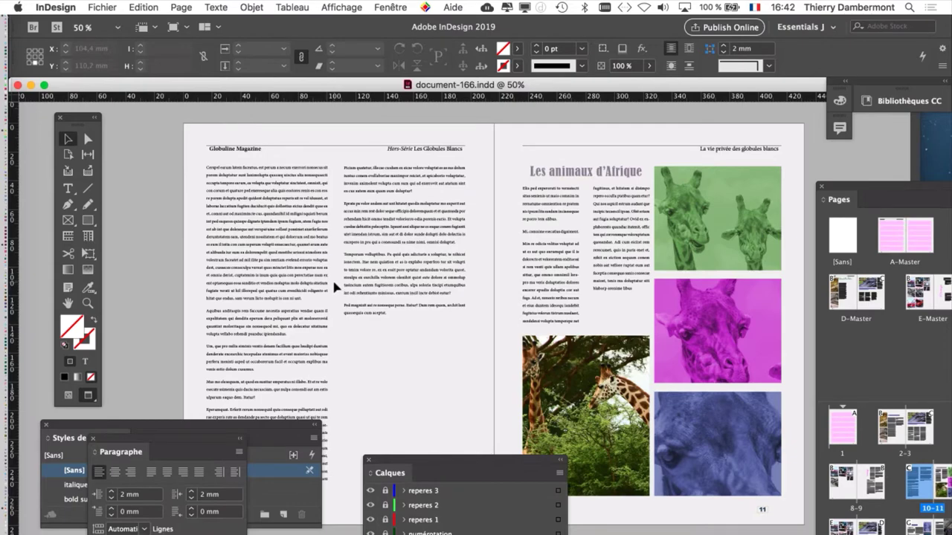
- Examine the body text columns and header of page 10 at close range
scroll(336, 258, up, 3)
scroll(334, 258, up, 3)
scroll(335, 258, left, 5)
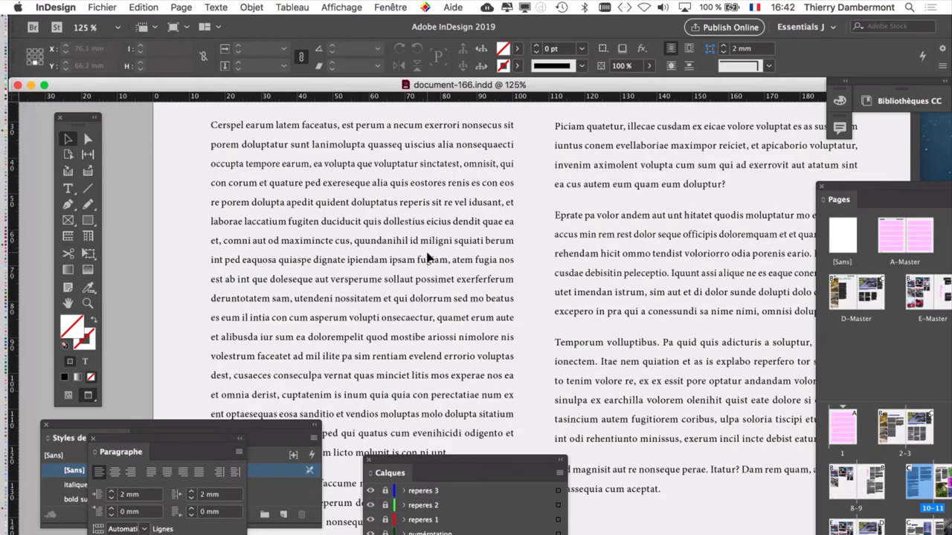
scroll(427, 256, up, 2)
scroll(439, 240, up, 1)
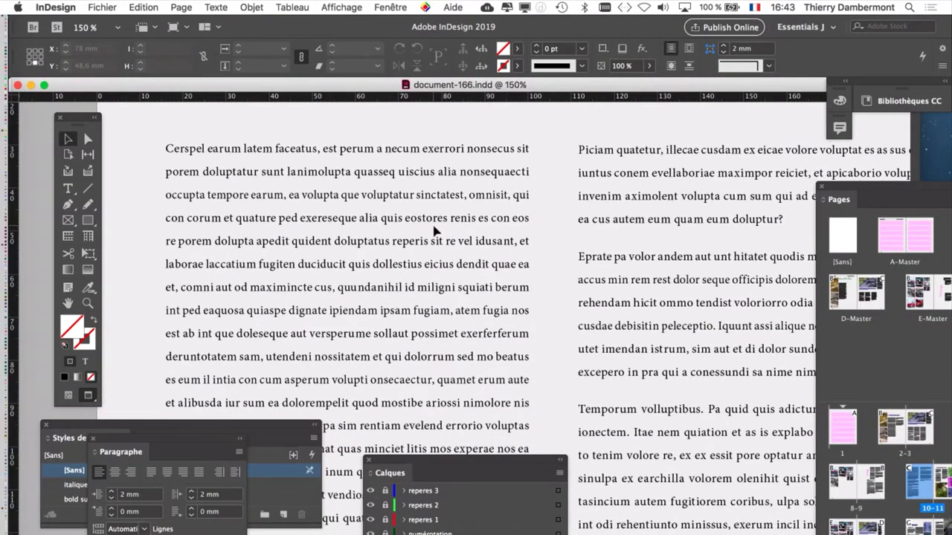
key(super+minus)
key(super+minus)
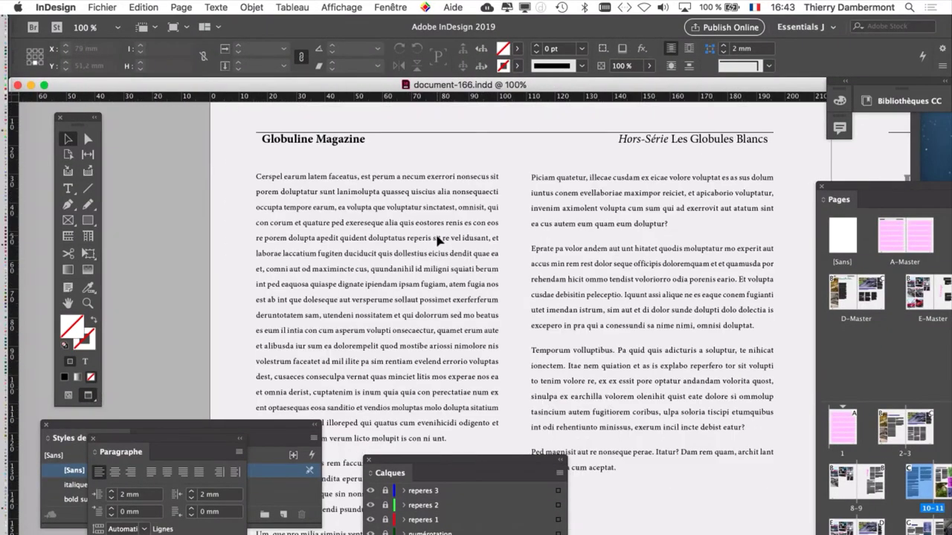
key(super+minus)
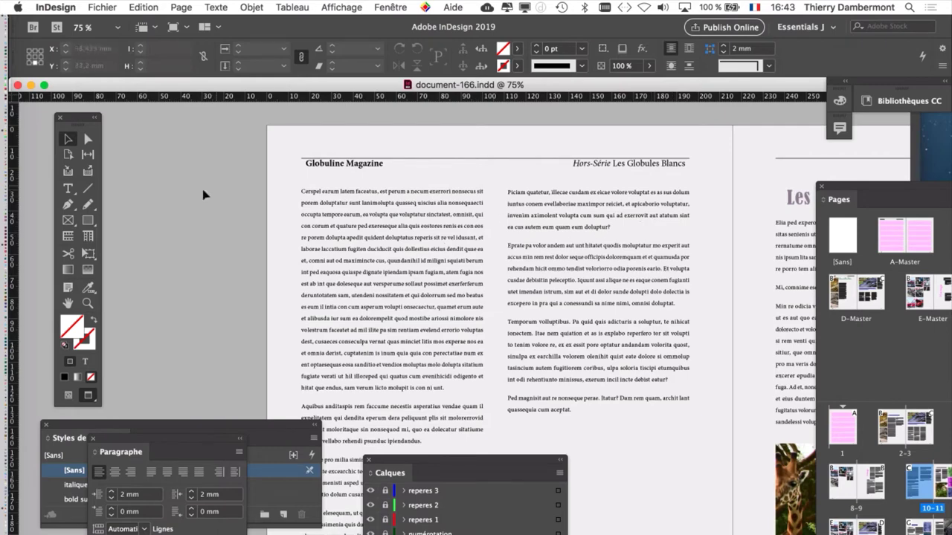
key(h)
drag(225, 279, 101, 253)
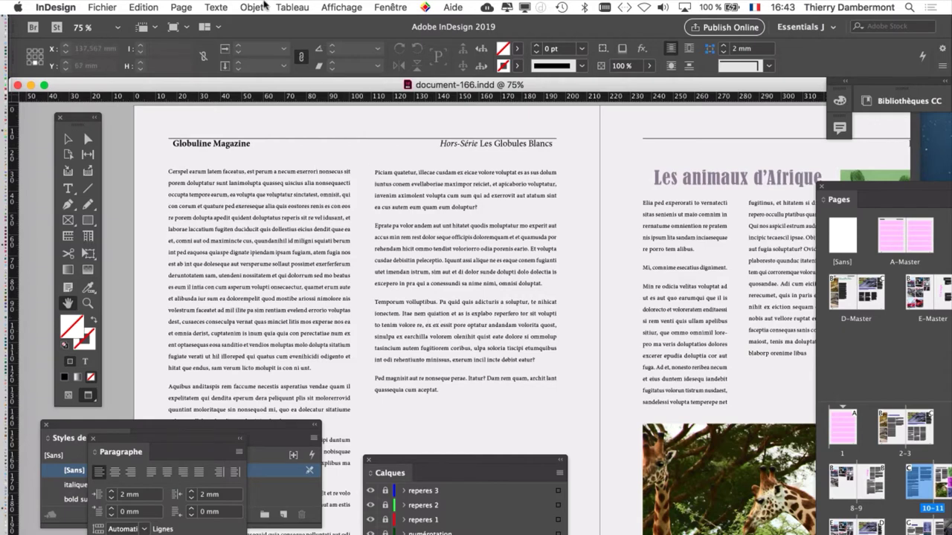
- Move the Tools panel off the page, then show the Paragraph Styles panel and enlarge it over spread 10-11
click(65, 140)
drag(83, 129, 55, 129)
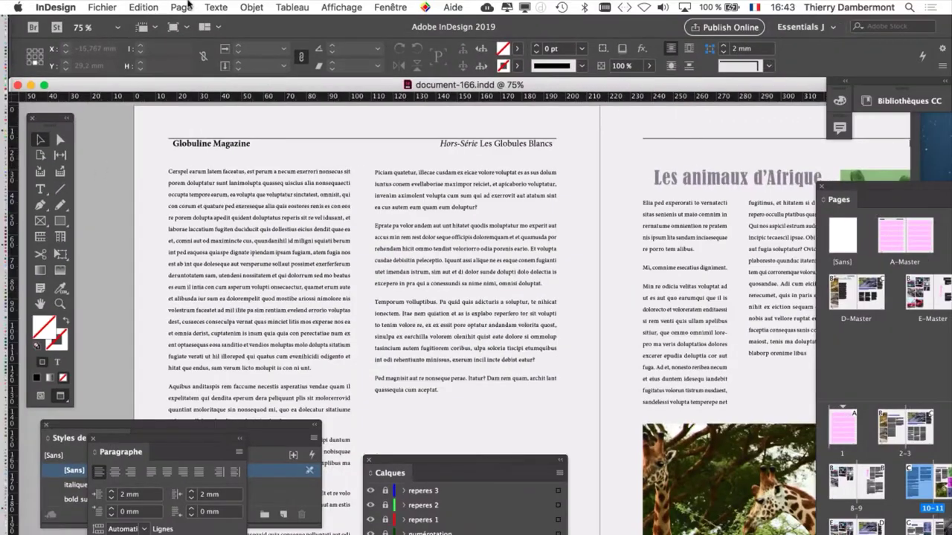
click(216, 7)
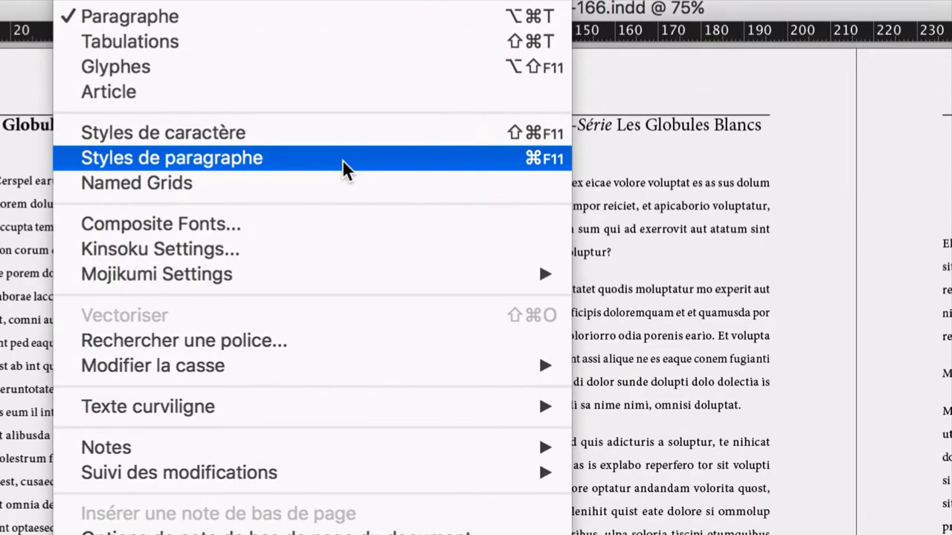
click(343, 159)
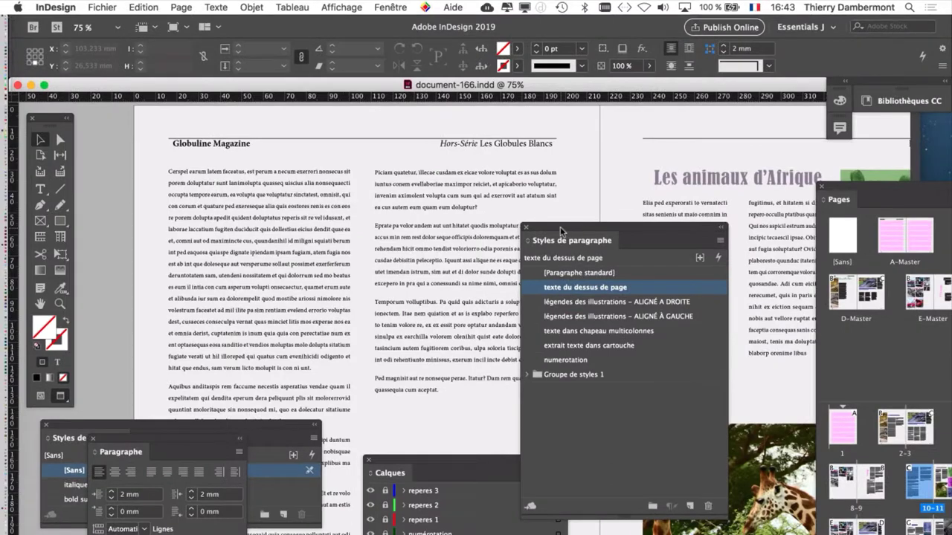
drag(560, 227, 457, 179)
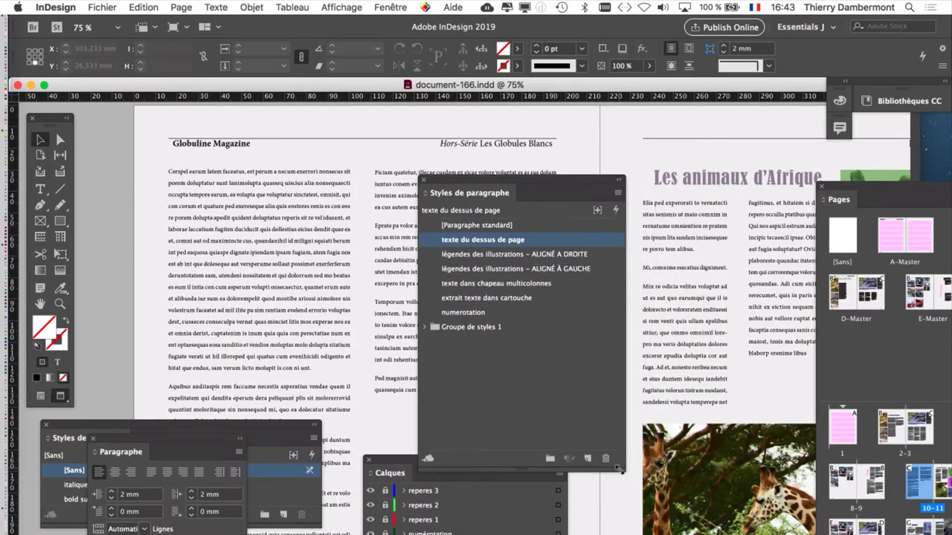
drag(620, 469, 801, 400)
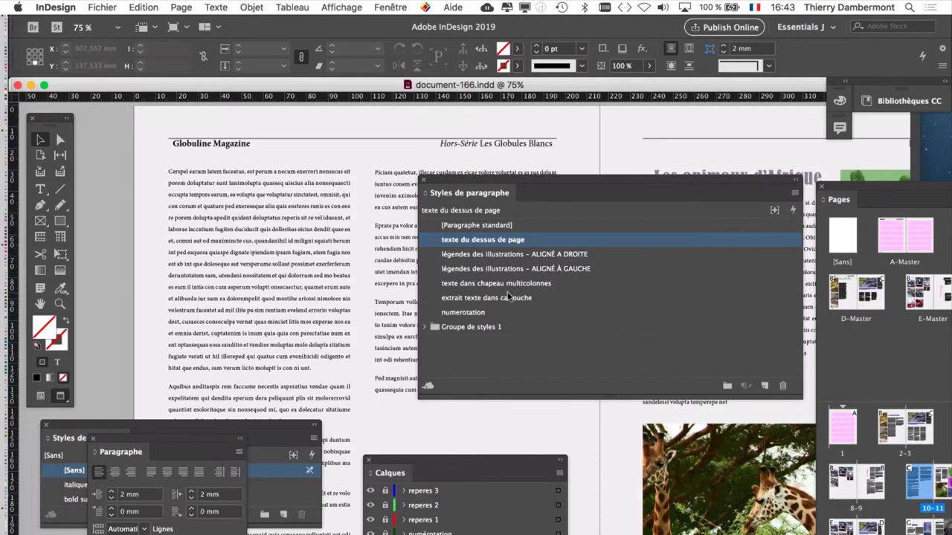
- Expand Groupe de styles 1 in the paragraph styles and select the corps du texte (body) style
click(424, 327)
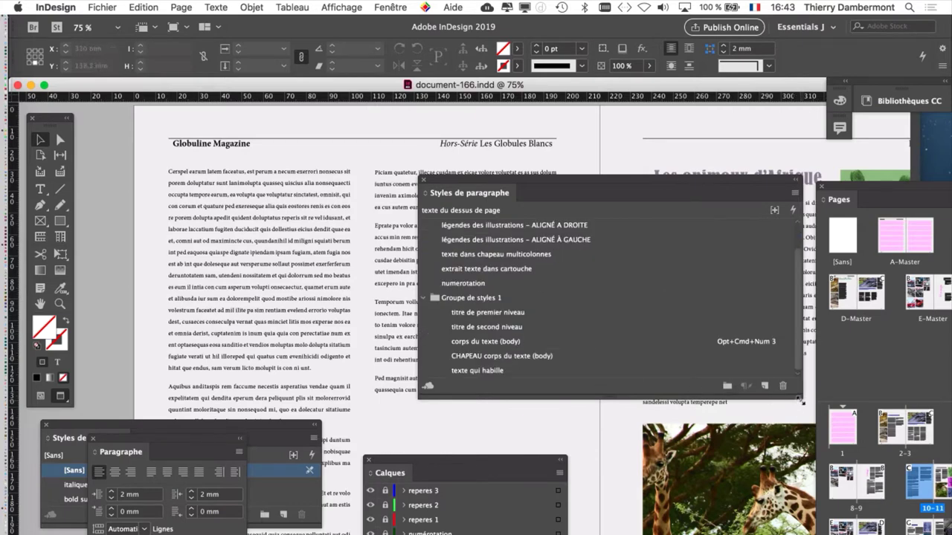
drag(801, 400, 801, 482)
click(425, 328)
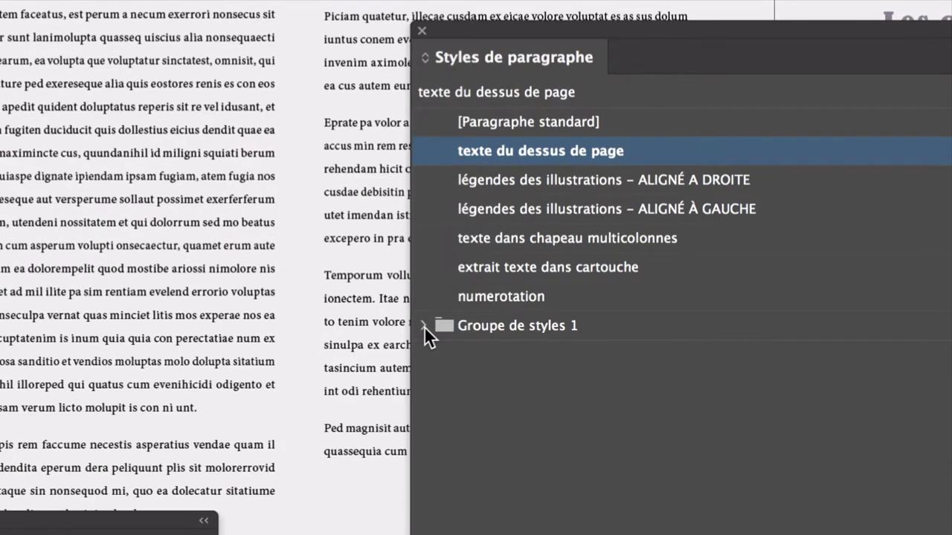
click(424, 327)
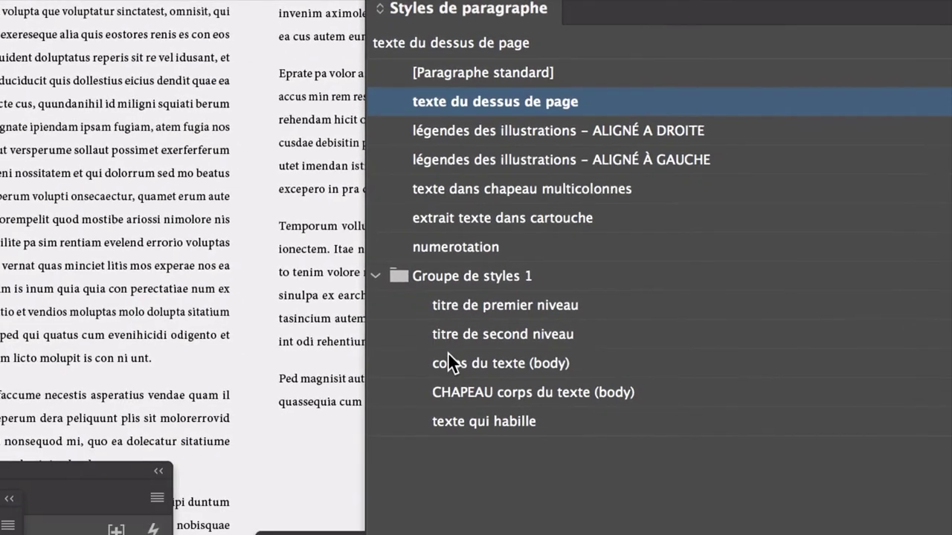
click(480, 409)
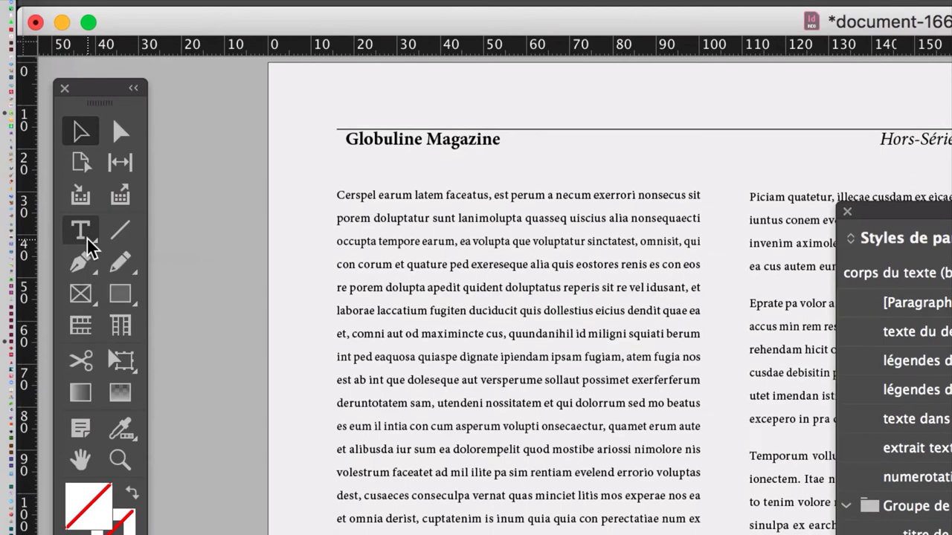
- Activate the Type tool, then lock the filet de dessus de page layer and unlock images et texte
click(83, 238)
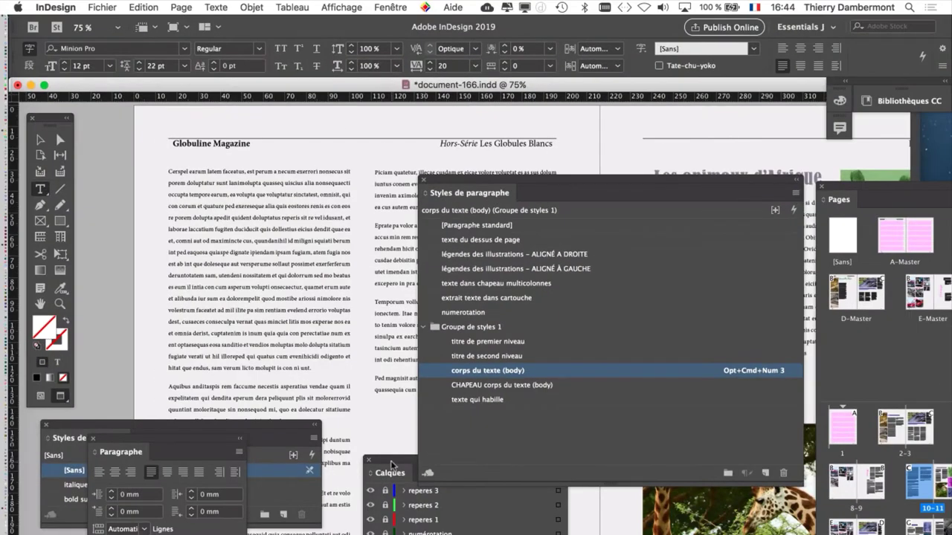
drag(391, 465, 194, 96)
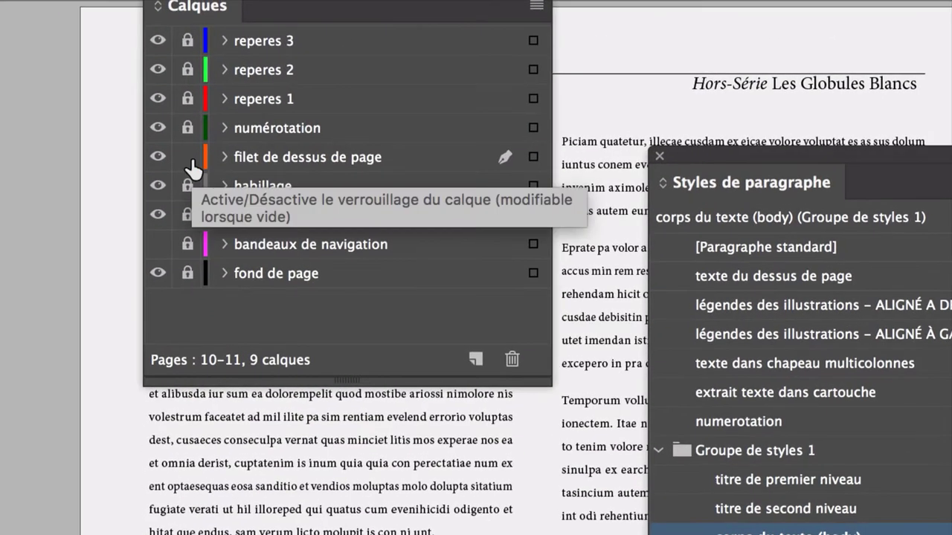
click(189, 159)
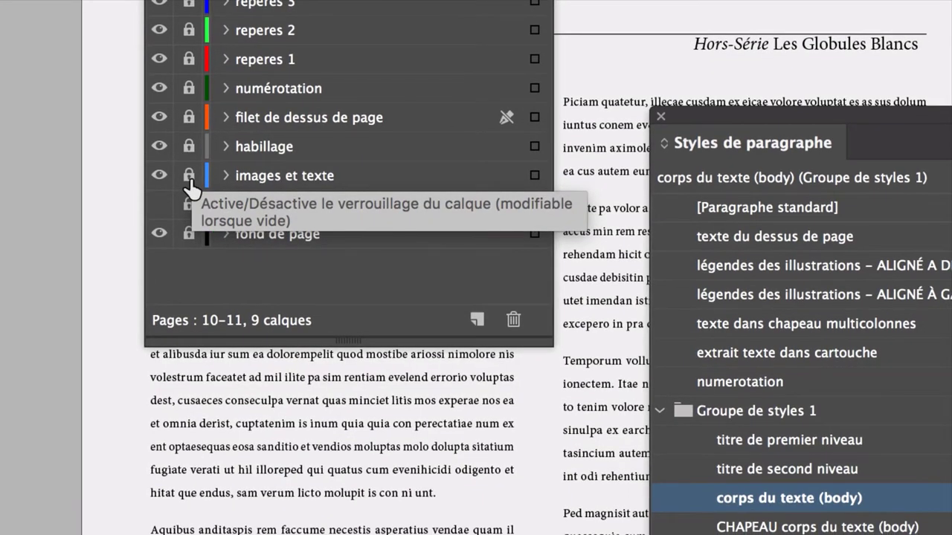
click(192, 217)
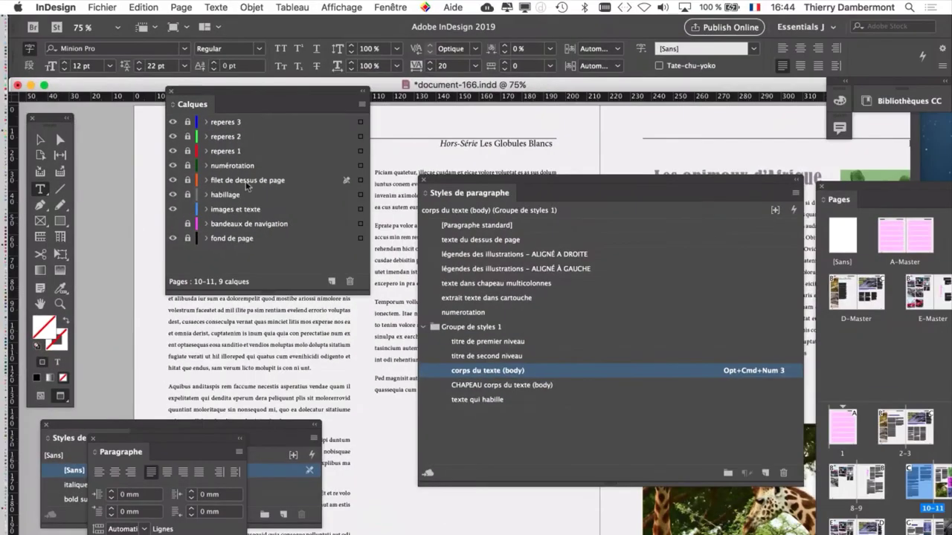
- Move the Layers and Paragraph Styles panels clear of page 10's first column and place the text cursor in its body text
drag(223, 104, 449, 411)
drag(502, 437, 652, 482)
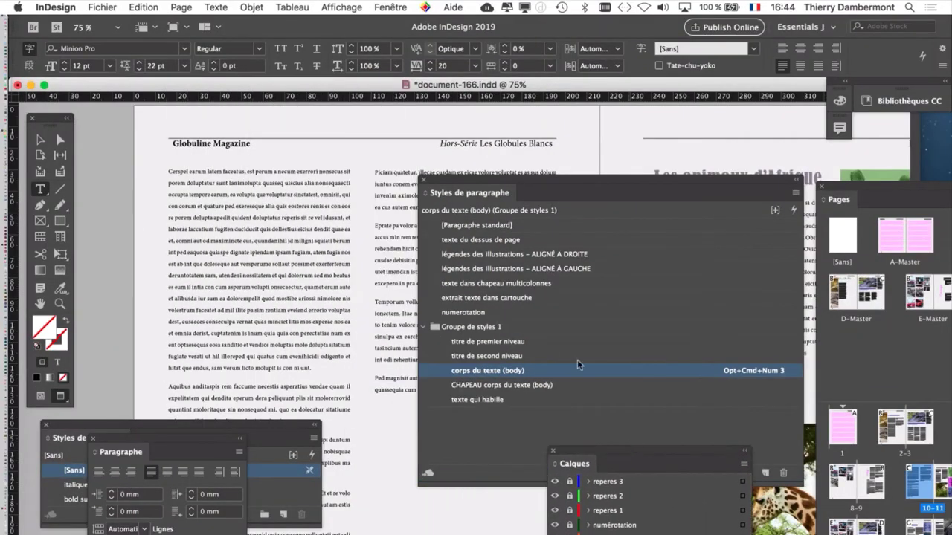
drag(461, 179, 569, 141)
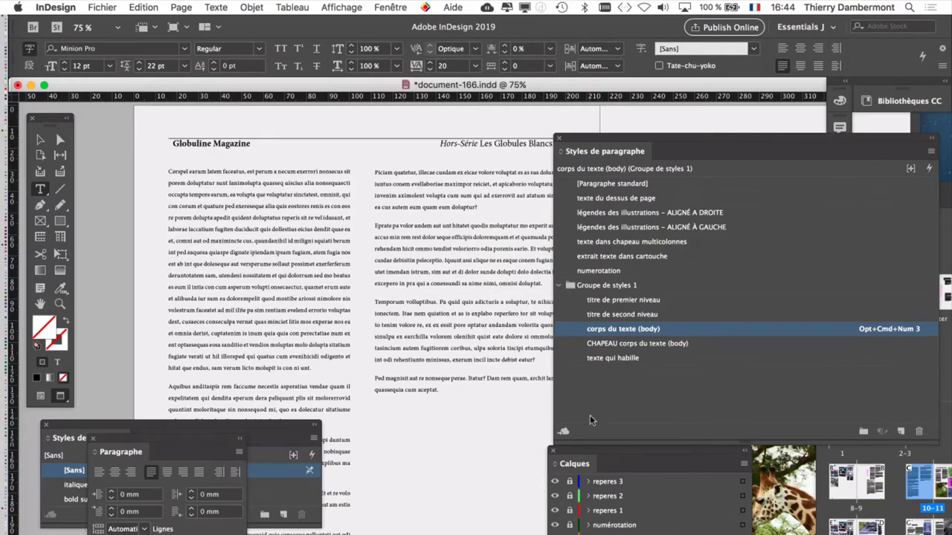
drag(576, 462, 395, 178)
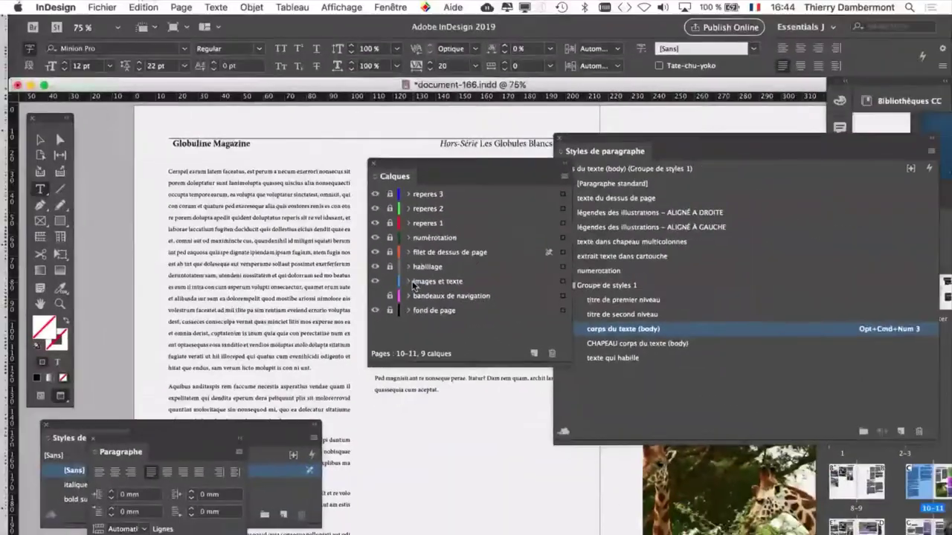
drag(409, 165, 339, 339)
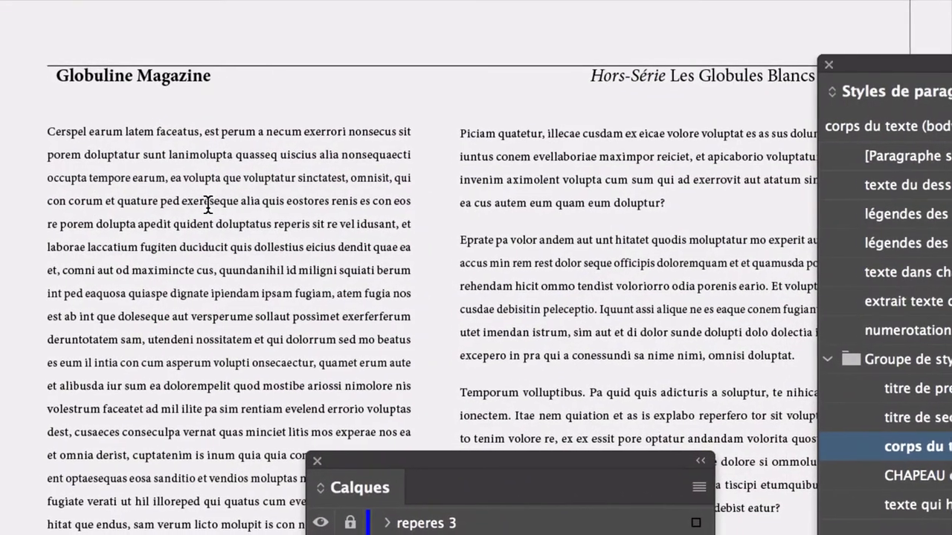
click(244, 206)
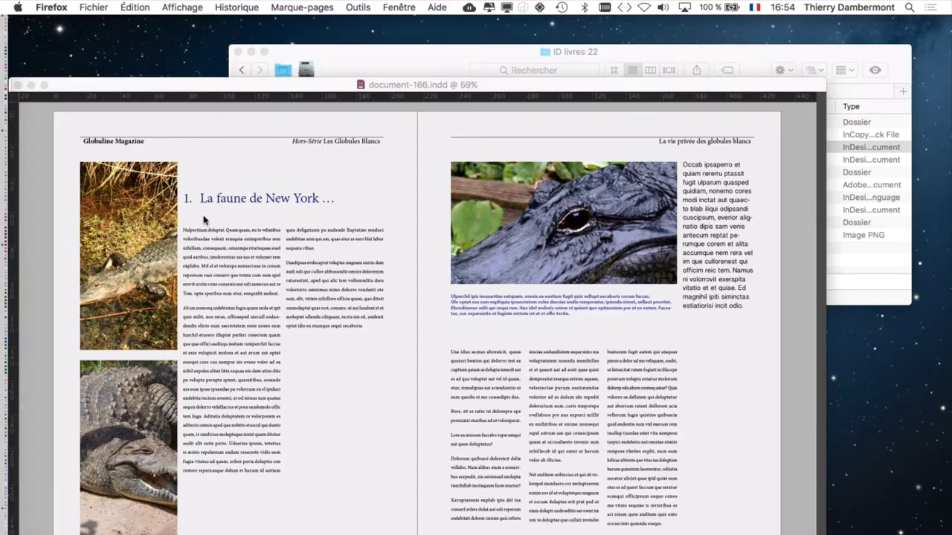
- Switch back to InDesign, show the Layers panel, lock filet de dessus de page, and unlock and activate images et texte
click(494, 87)
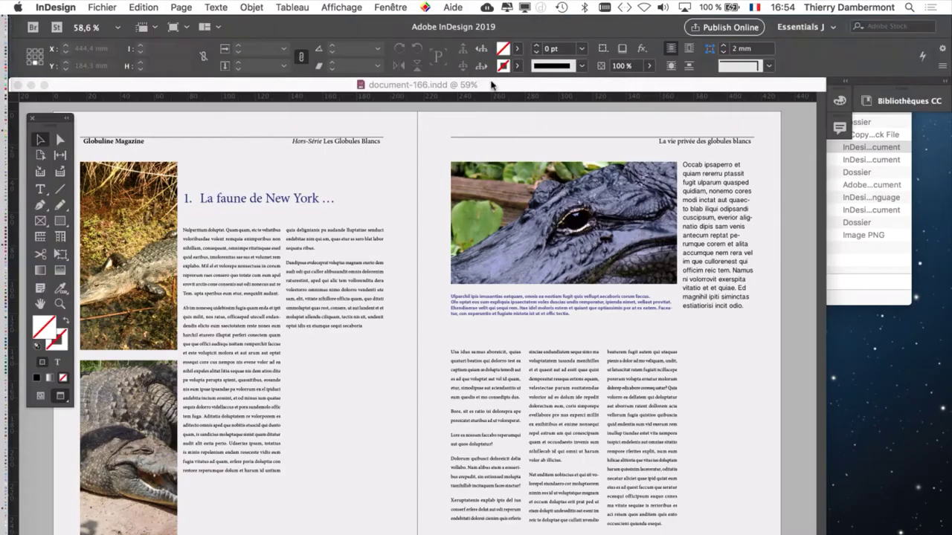
click(382, 7)
click(399, 94)
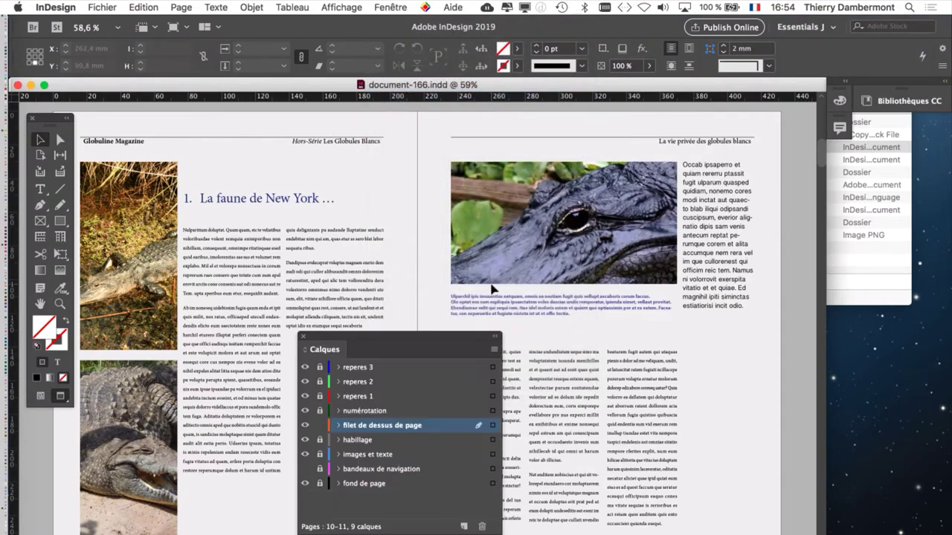
drag(365, 333, 471, 156)
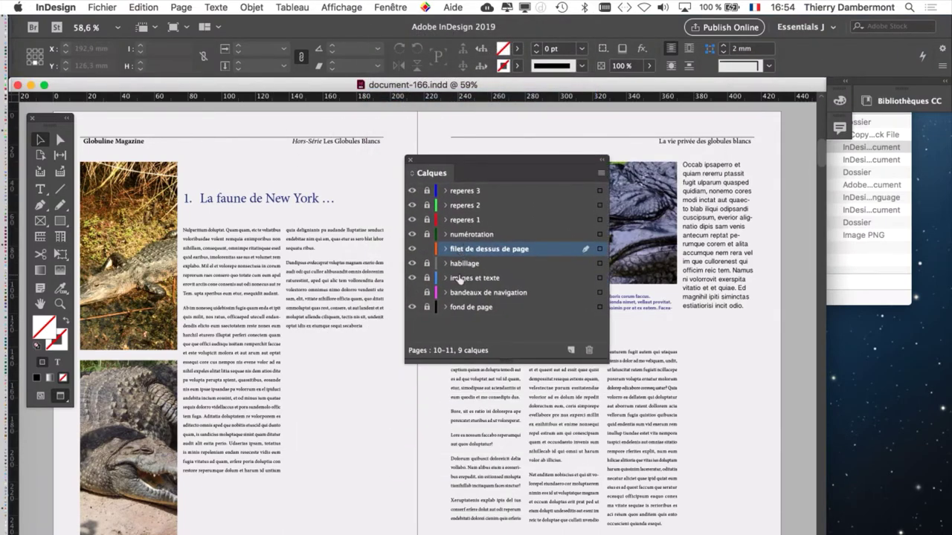
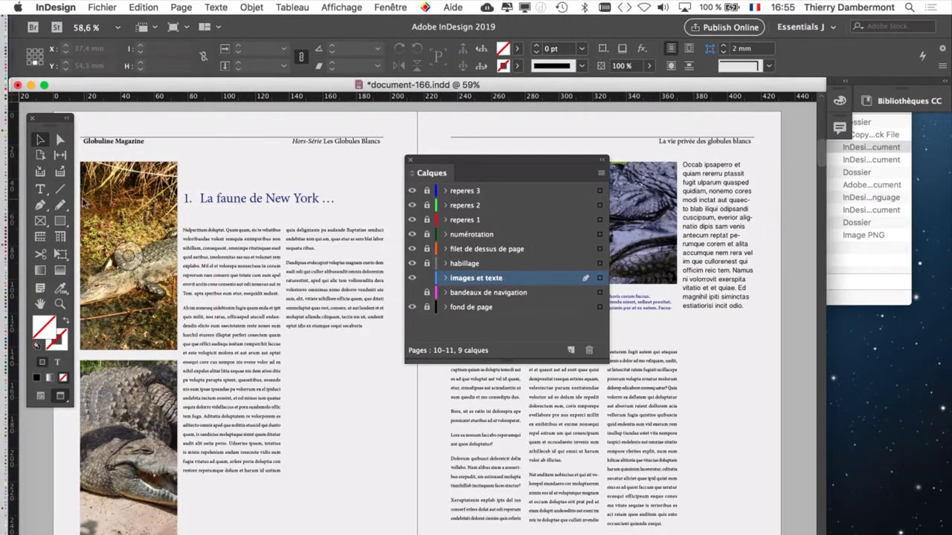
- With the Type tool active in the La faune de New York body text, show the Paragraph Styles panel and move it and Layers clear of the columns
click(40, 189)
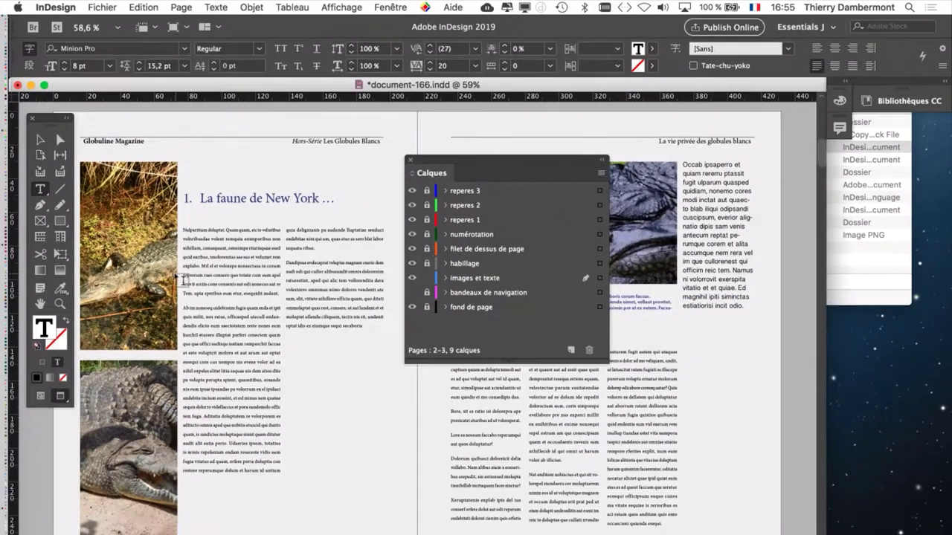
click(209, 7)
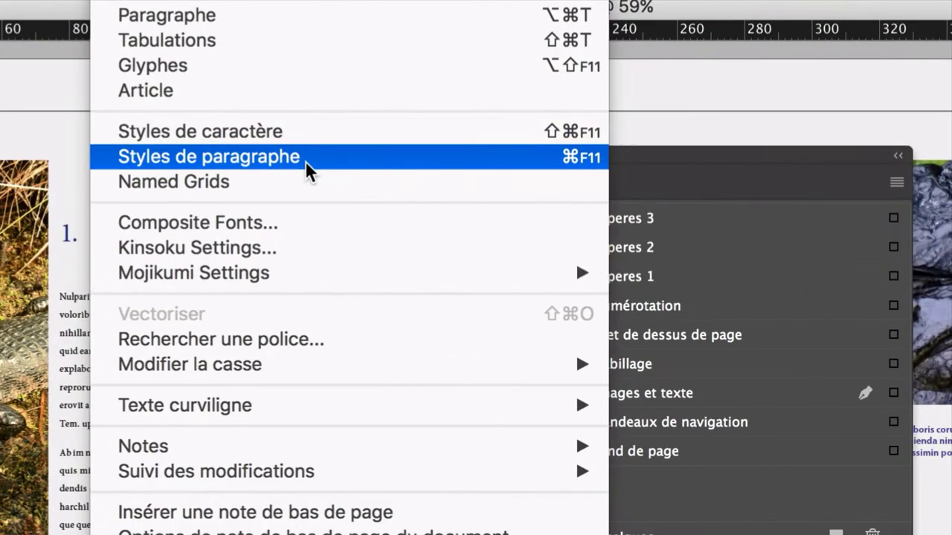
click(304, 160)
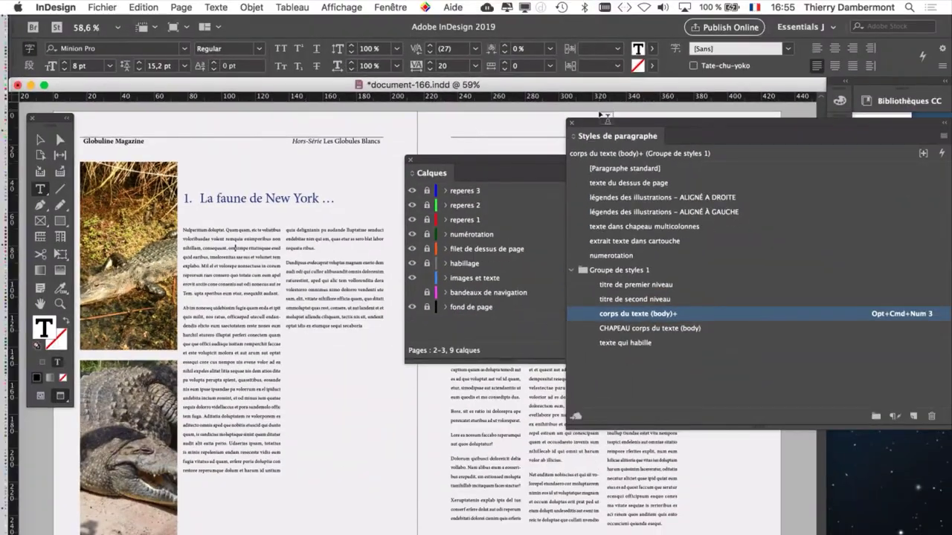
drag(533, 164, 361, 499)
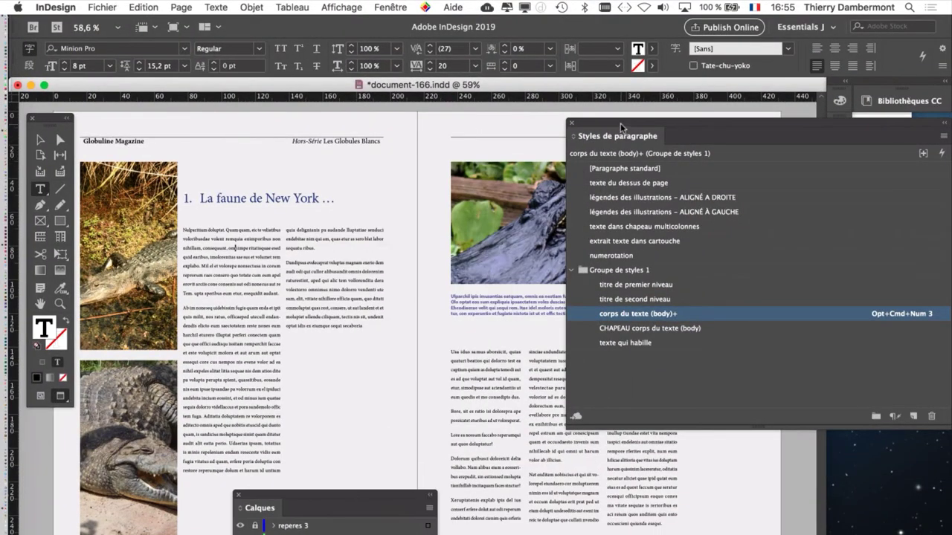
drag(624, 134, 361, 173)
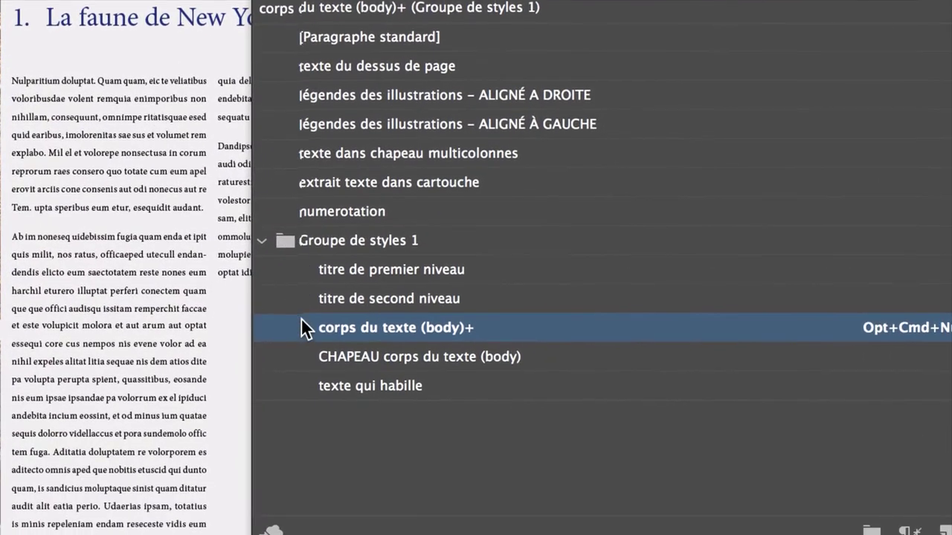
mouse_move(477, 406)
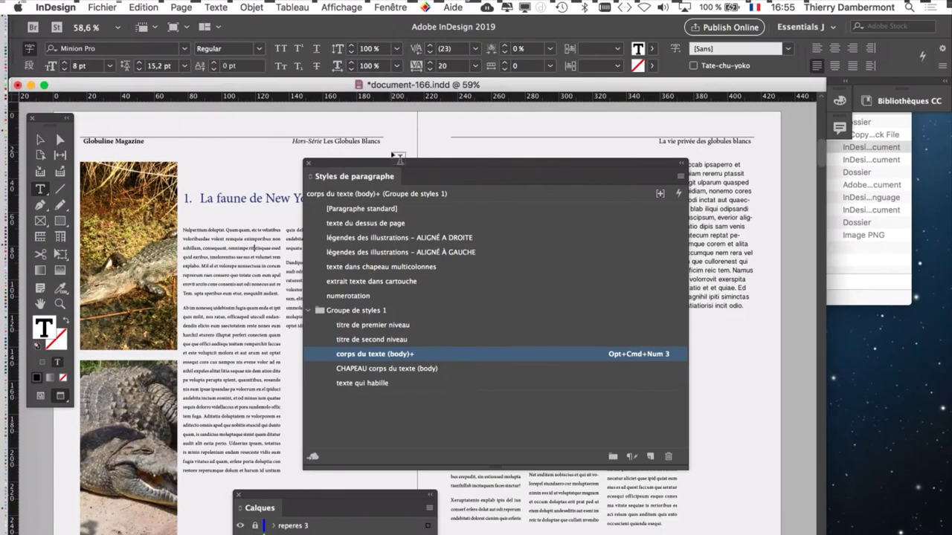
drag(381, 163, 570, 148)
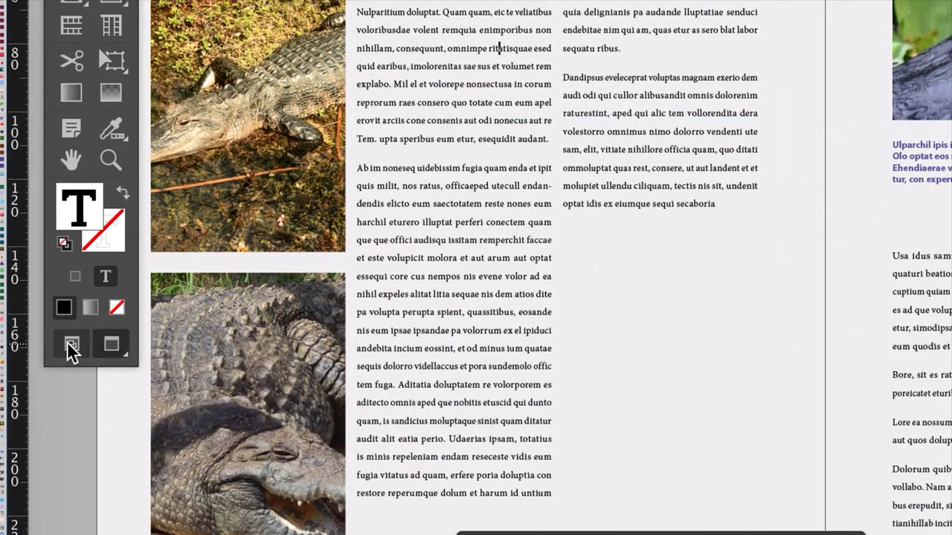
- Display the guides and hidden characters, select all the La faune de New York body text and clear its overrides to corps du texte (body)
click(69, 343)
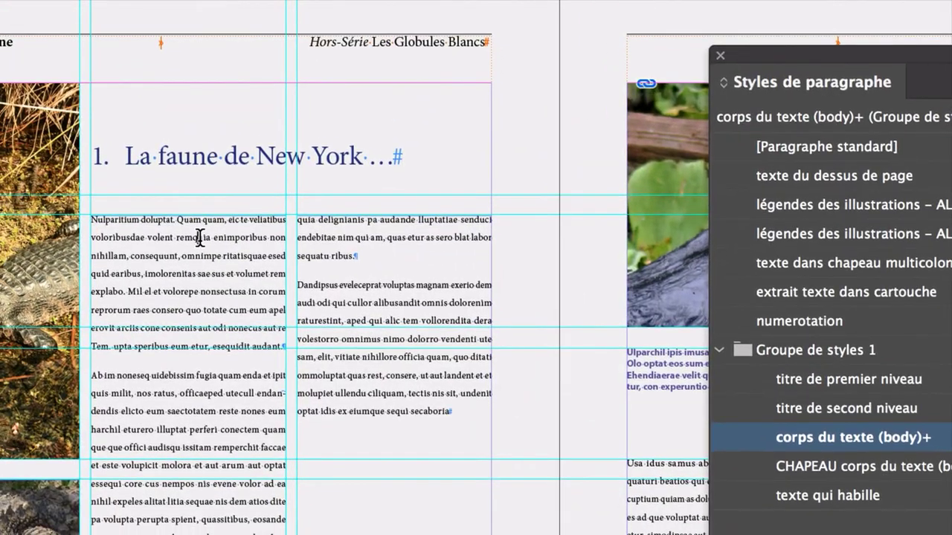
click(198, 238)
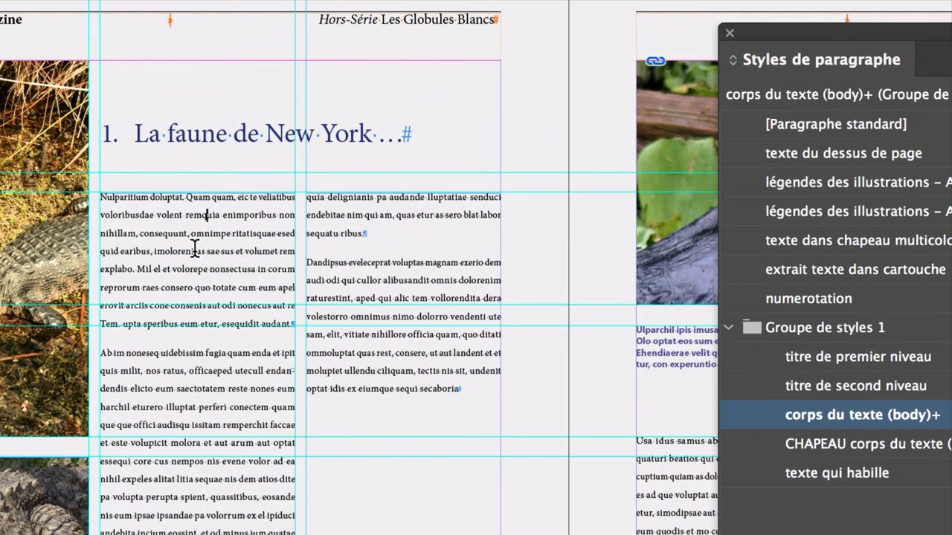
key(ctrl+a)
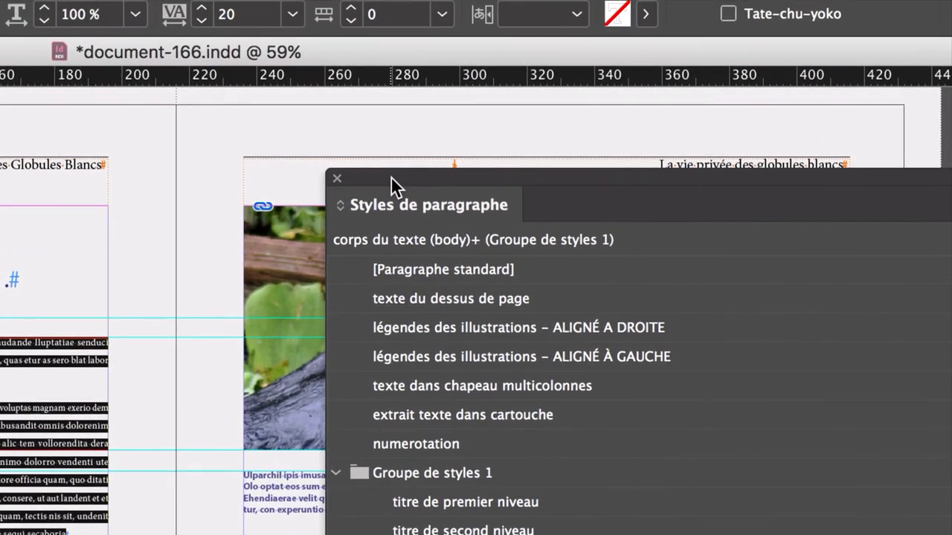
drag(783, 28, 634, 16)
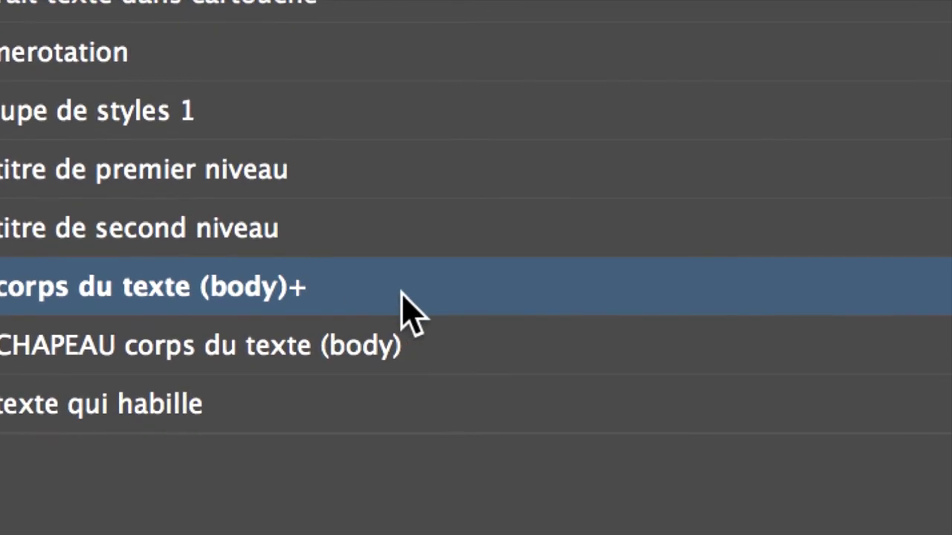
alt+click(402, 293)
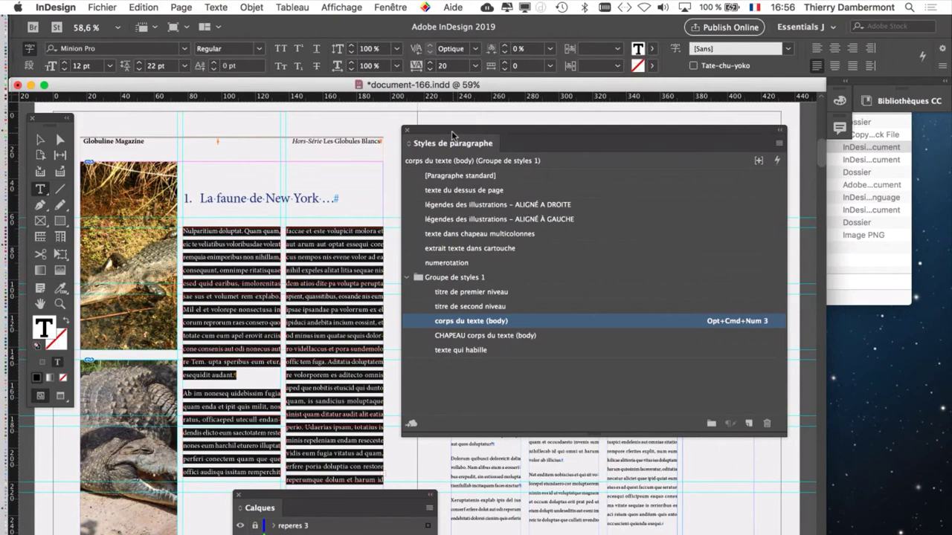
- Move the Paragraph Styles panel aside, deselect the body text and return the document to Preview mode
drag(452, 134, 594, 139)
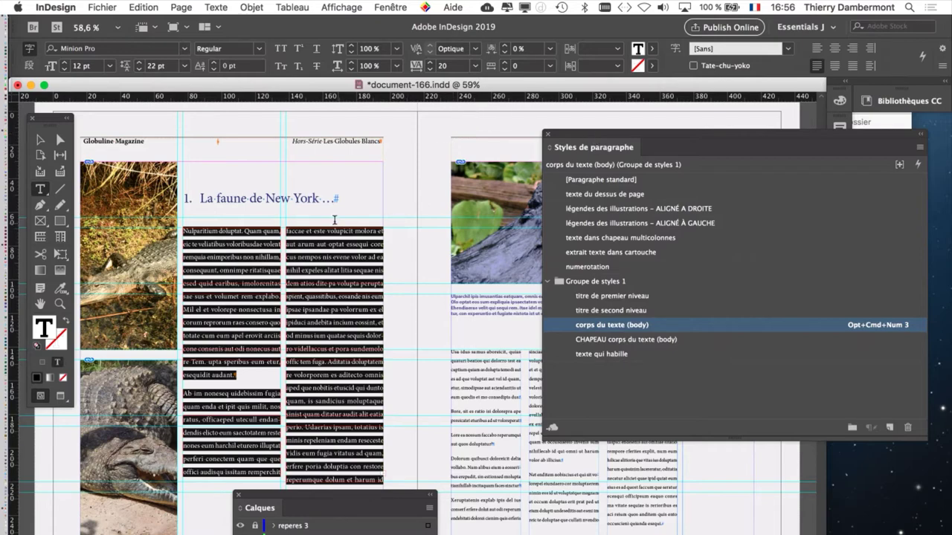
click(41, 141)
click(365, 195)
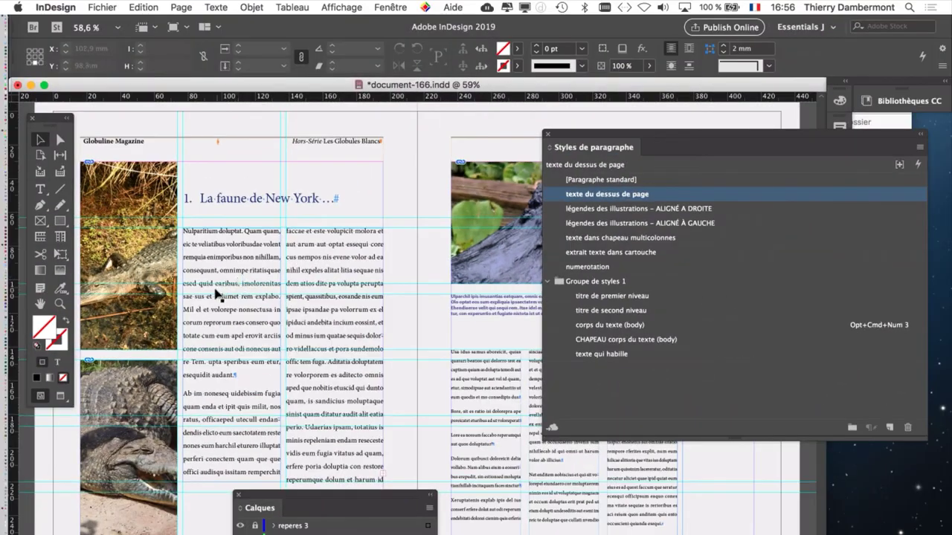
click(59, 400)
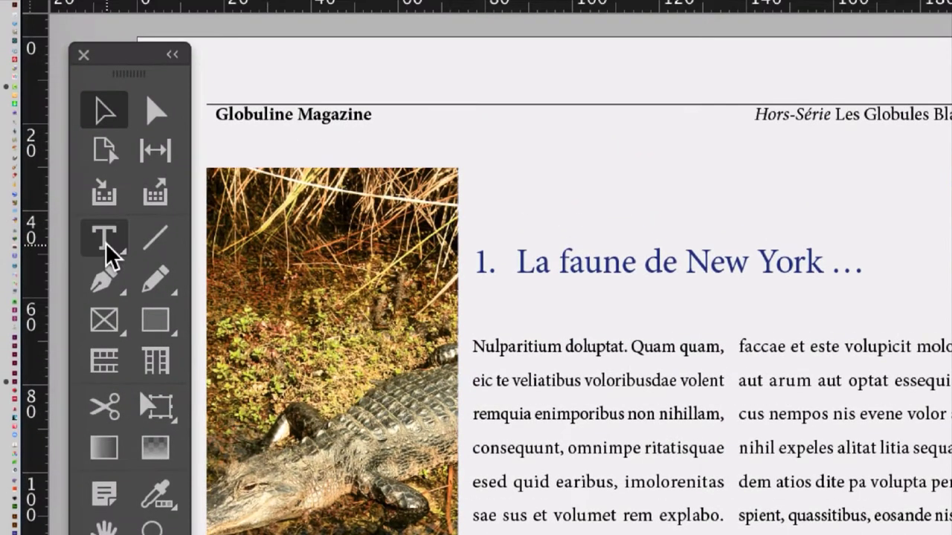
- Move the Paragraph Styles panel off the facing page's image and look through the neighbouring spreads
click(105, 243)
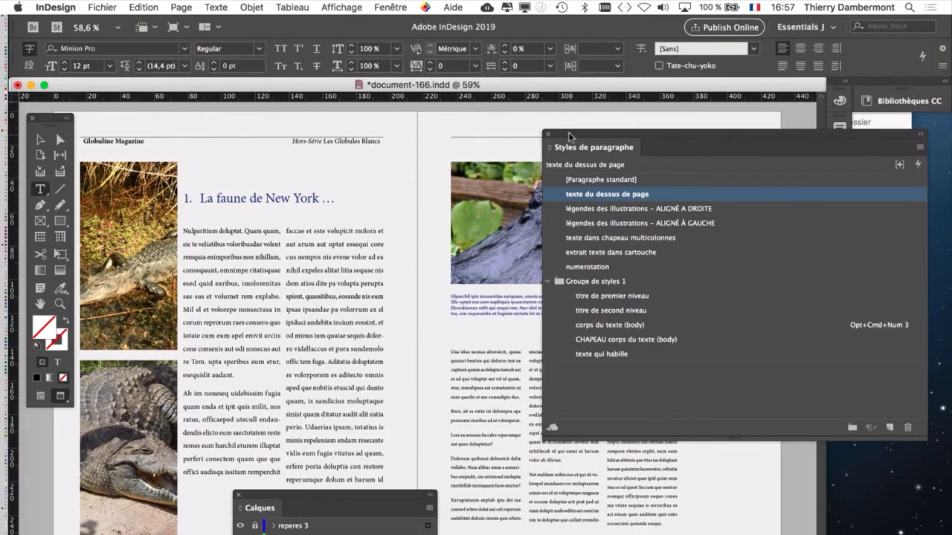
drag(570, 137, 740, 167)
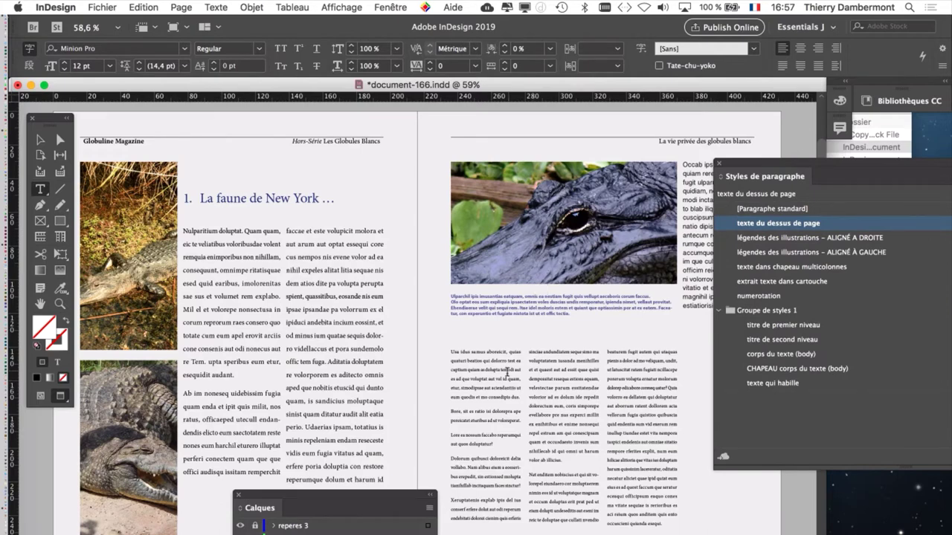
scroll(506, 379, down, 5)
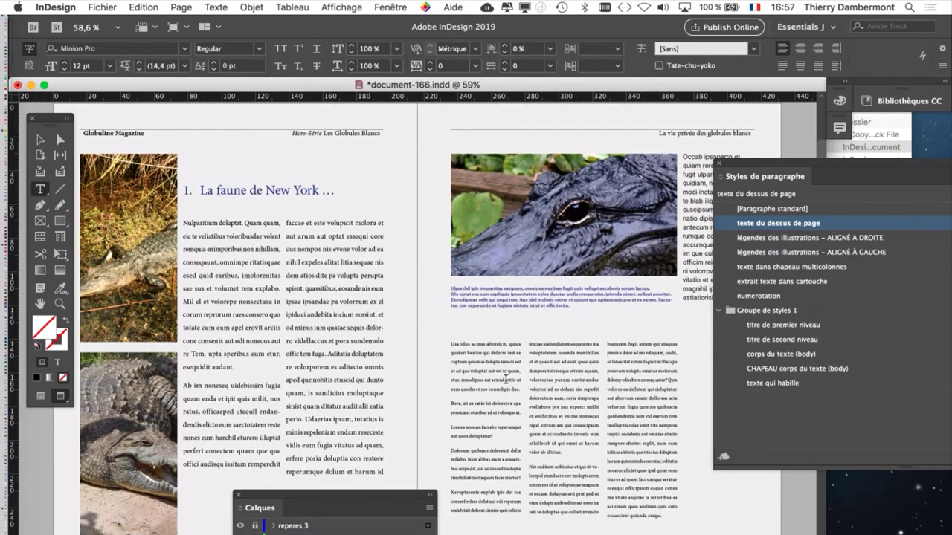
scroll(512, 385, down, 10)
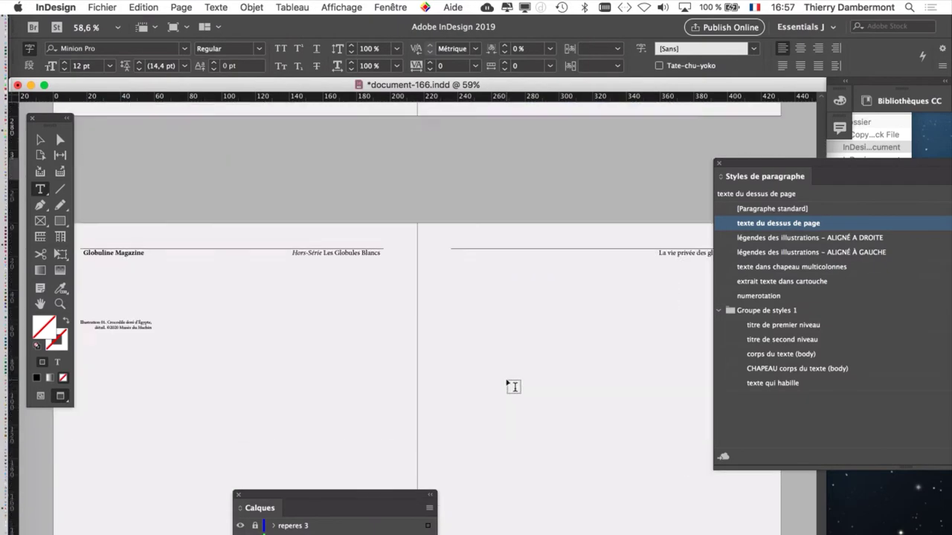
scroll(514, 386, down, 13)
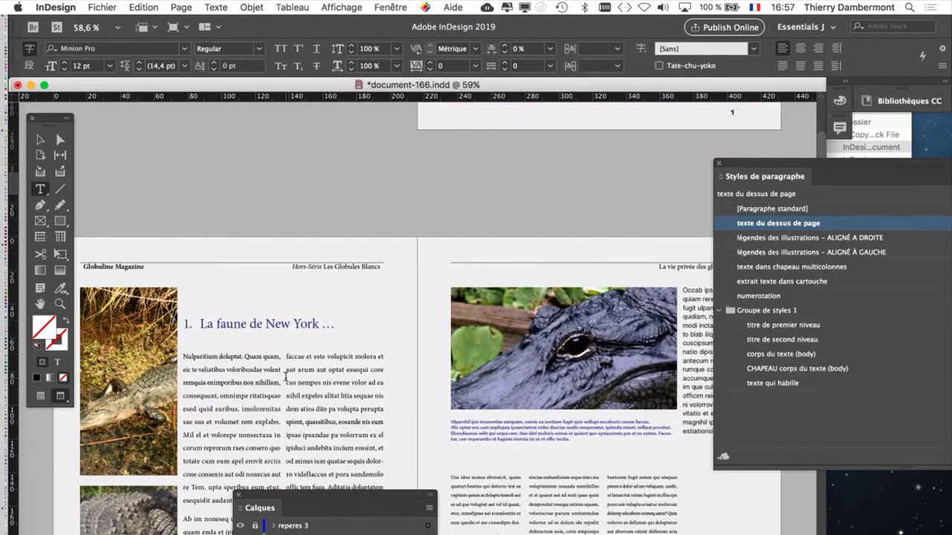
- Undo the last paragraph style application on the La faune de New York body text and deselect the text
key(super+equal)
key(super+equal)
click(143, 7)
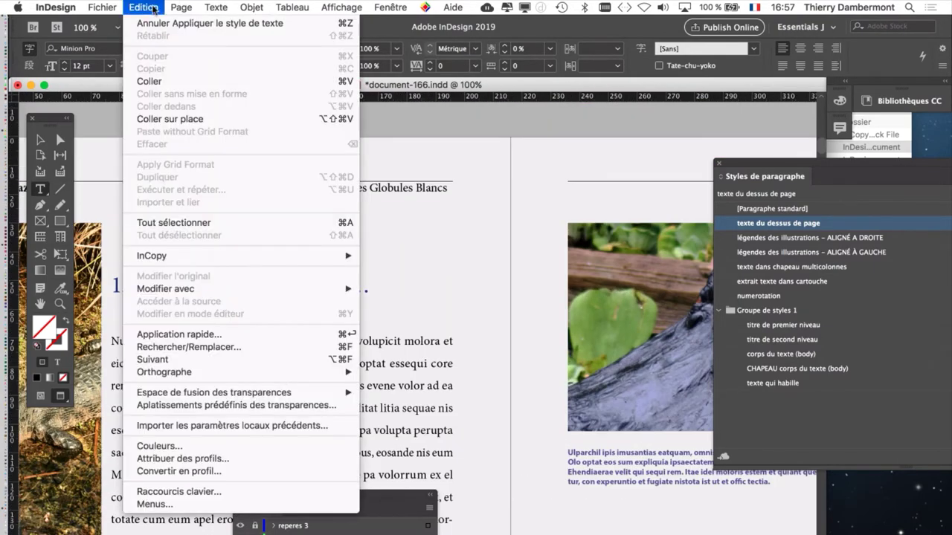
click(155, 23)
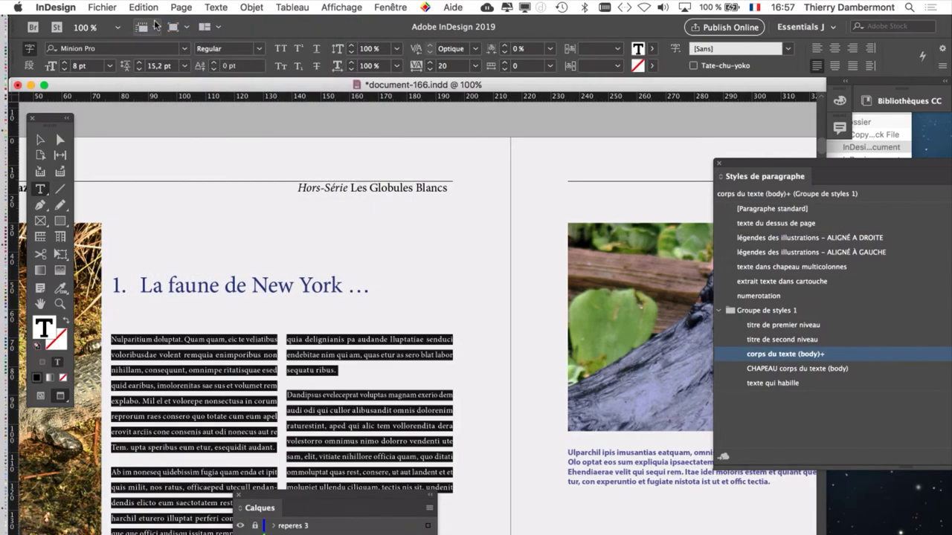
click(47, 140)
click(119, 131)
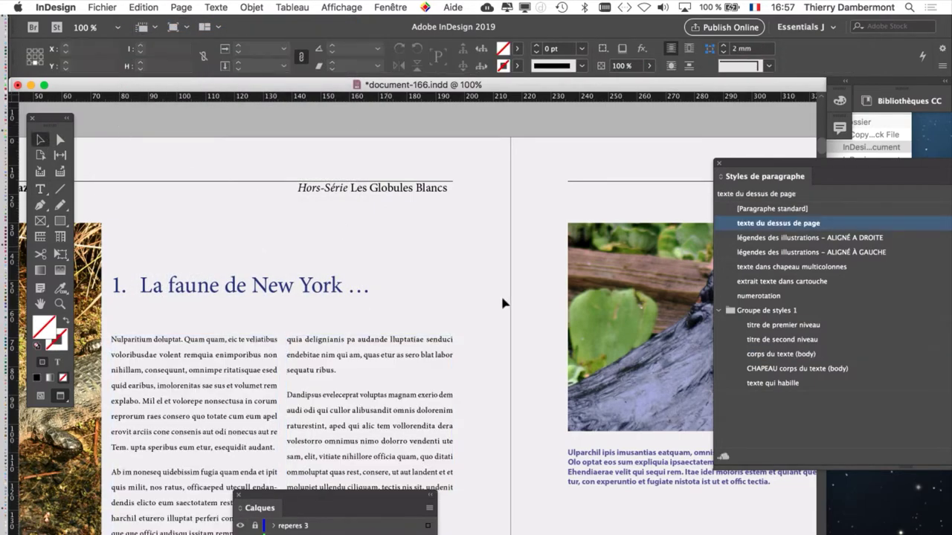
- Reposition the Tools and Paragraph Styles panels around the La faune de New York spread, viewed at 50%
drag(748, 163, 496, 106)
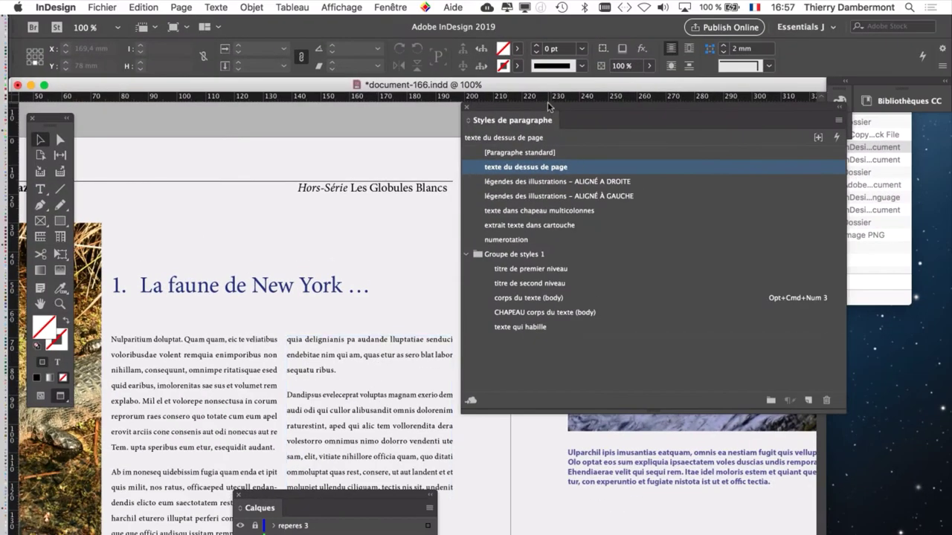
drag(550, 108, 704, 117)
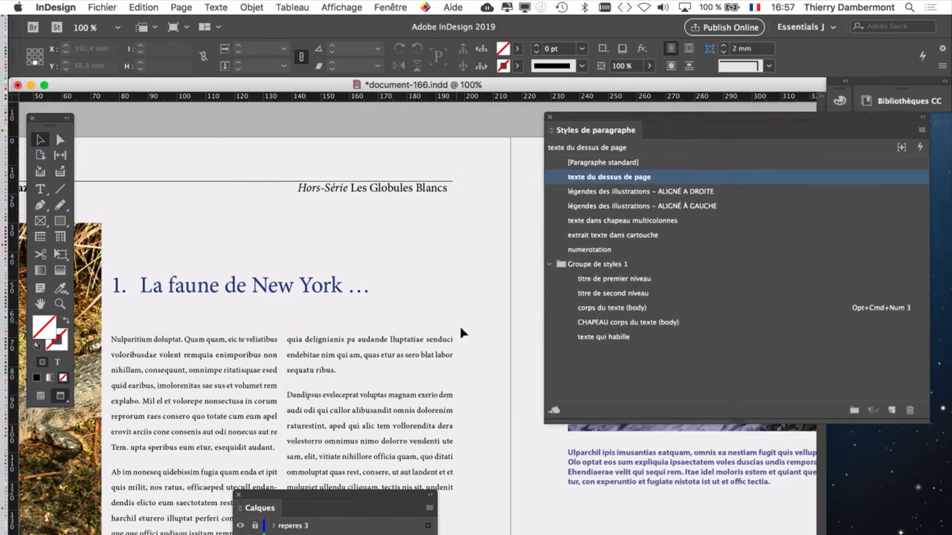
scroll(437, 314, down, 5)
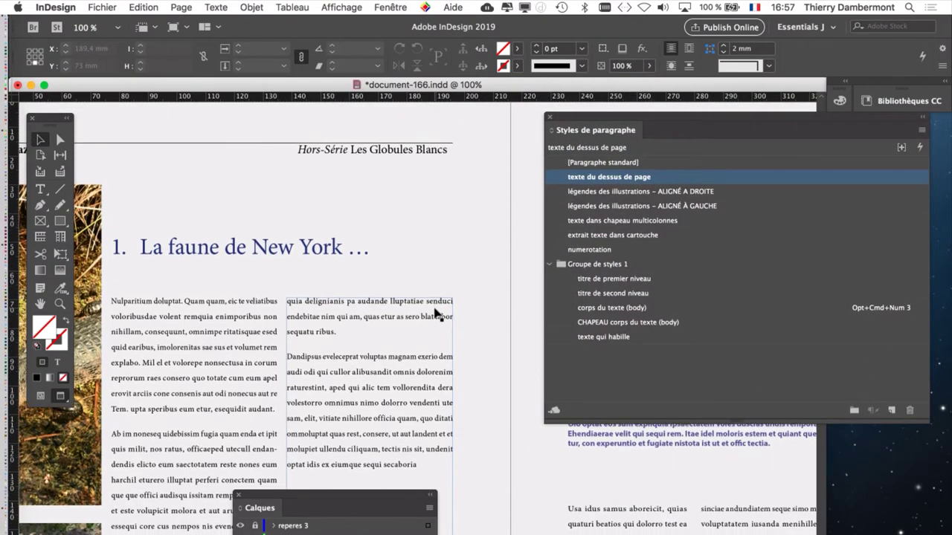
scroll(437, 314, down, 1)
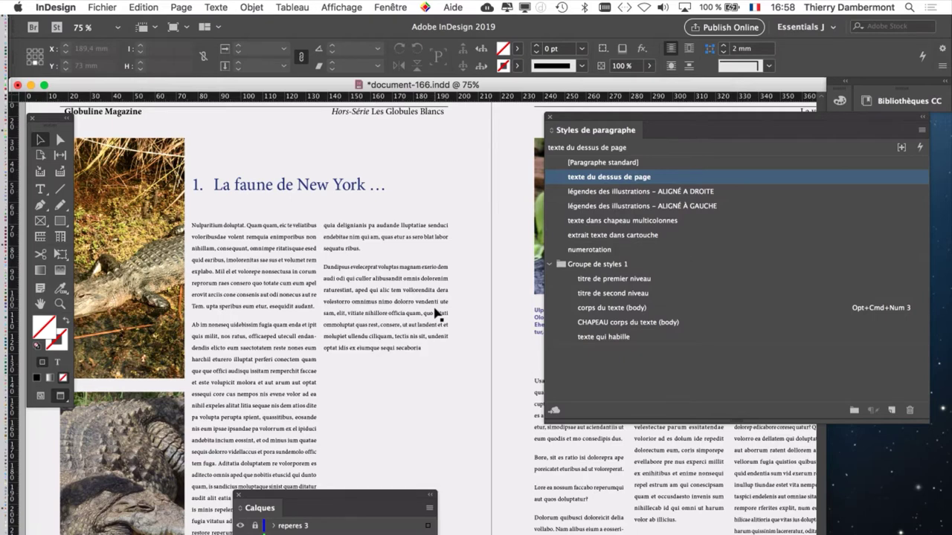
key(super+minus)
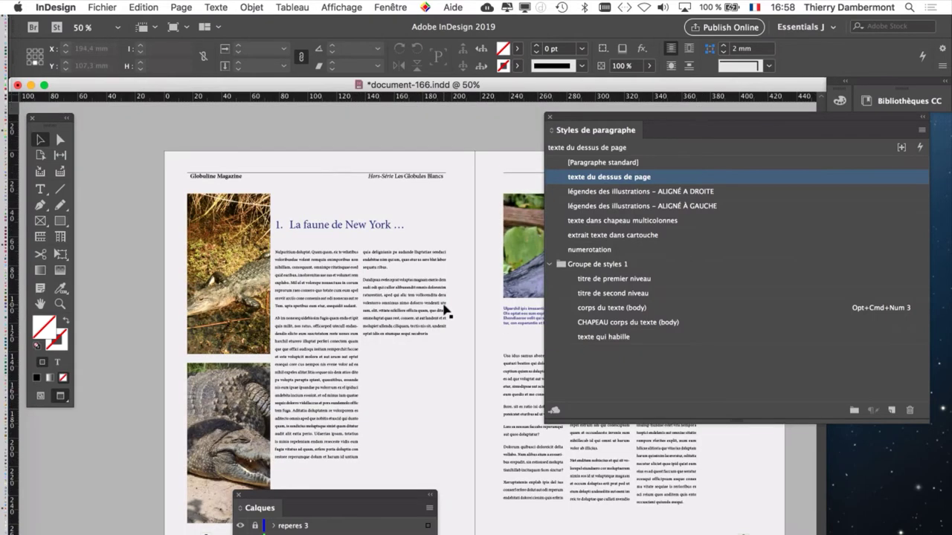
drag(55, 129, 89, 130)
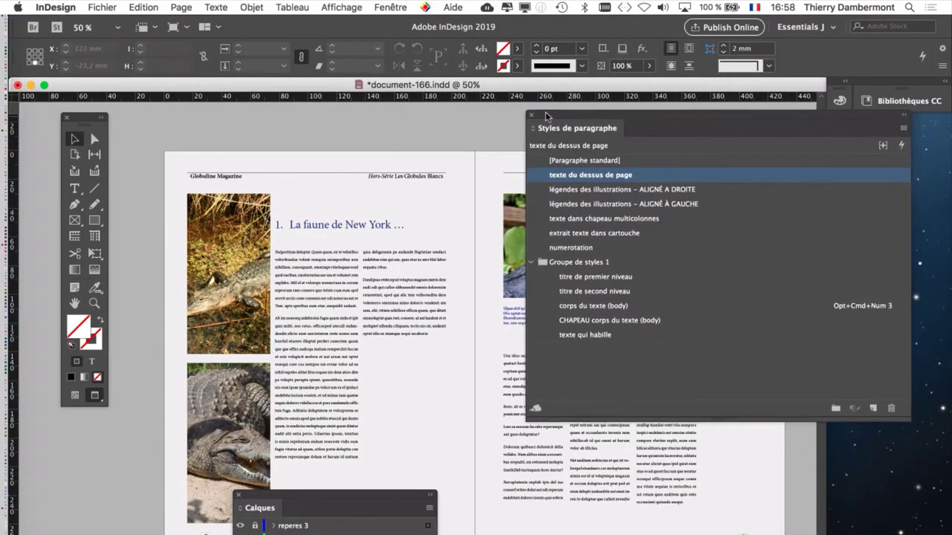
drag(546, 116, 536, 111)
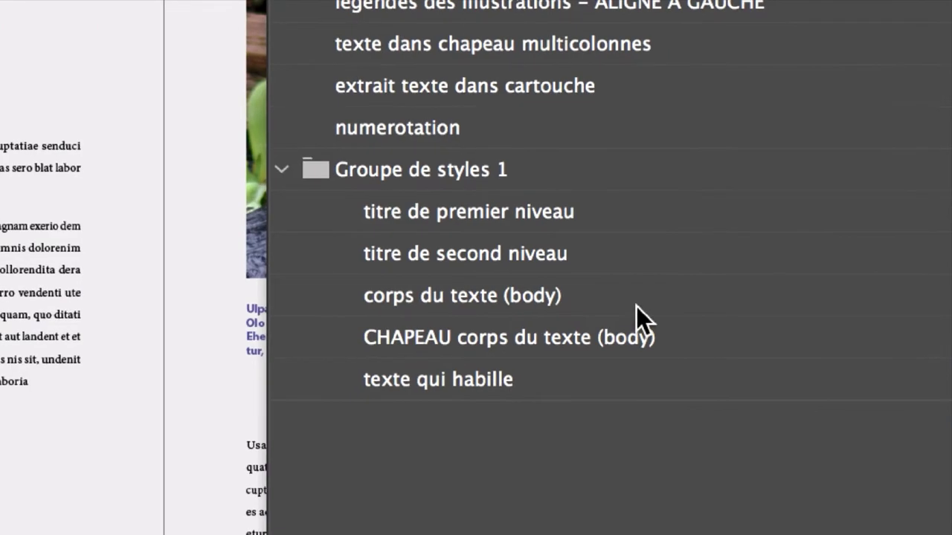
- Duplicate the corps du texte (body) paragraph style in Groupe de styles 1 as corps du texte (body) NOUVEAU
click(637, 307)
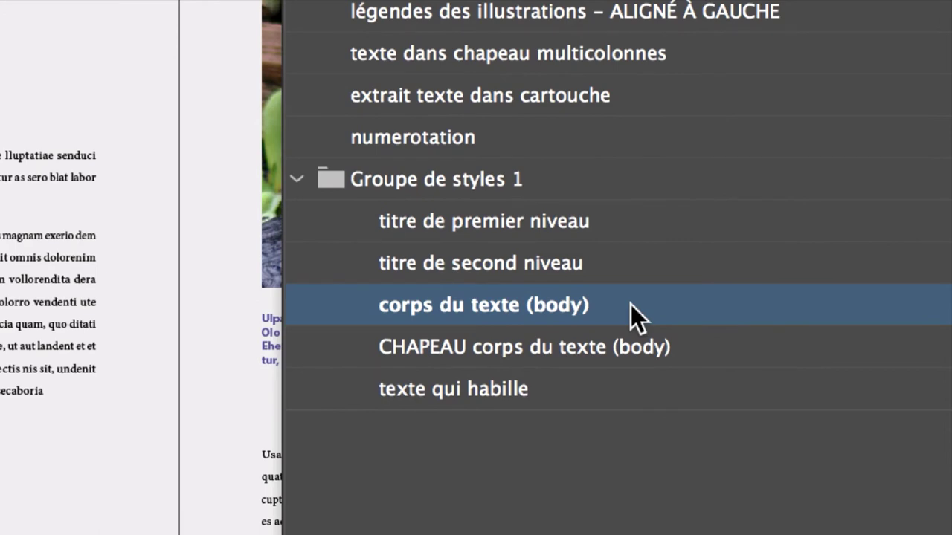
right_click(630, 304)
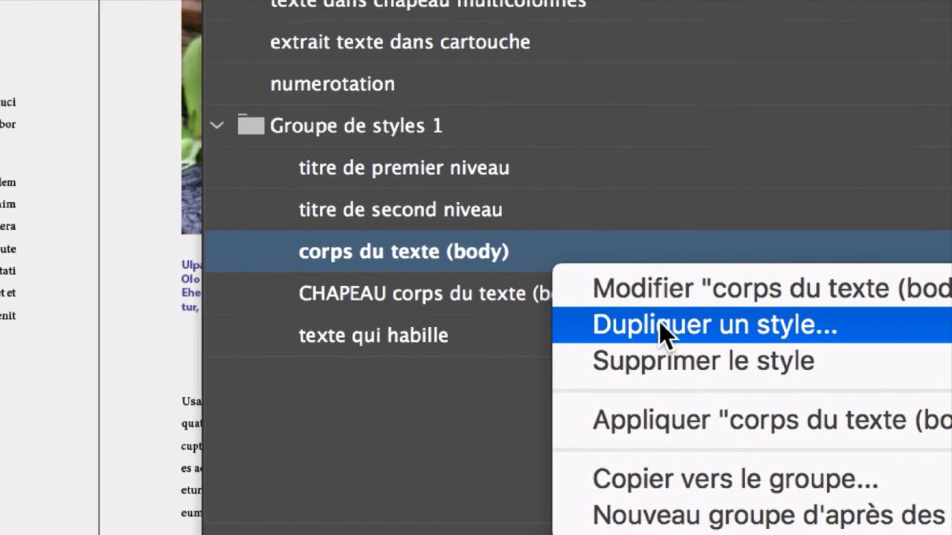
click(659, 321)
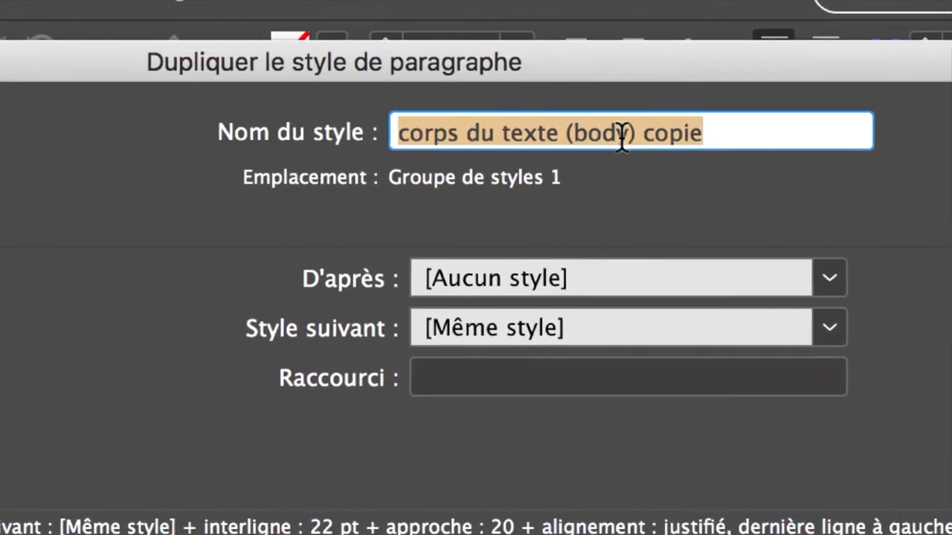
click(624, 133)
drag(627, 137, 677, 144)
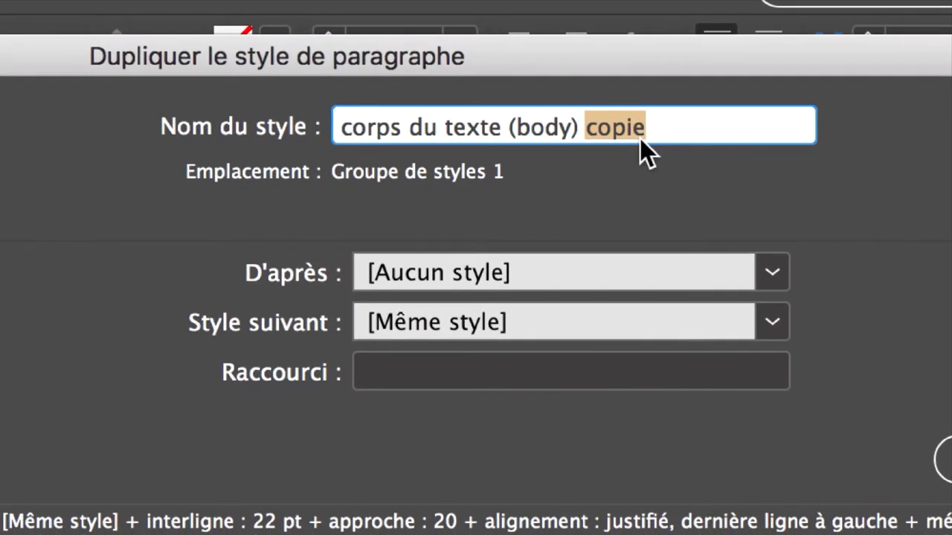
text(NOUVEAU)
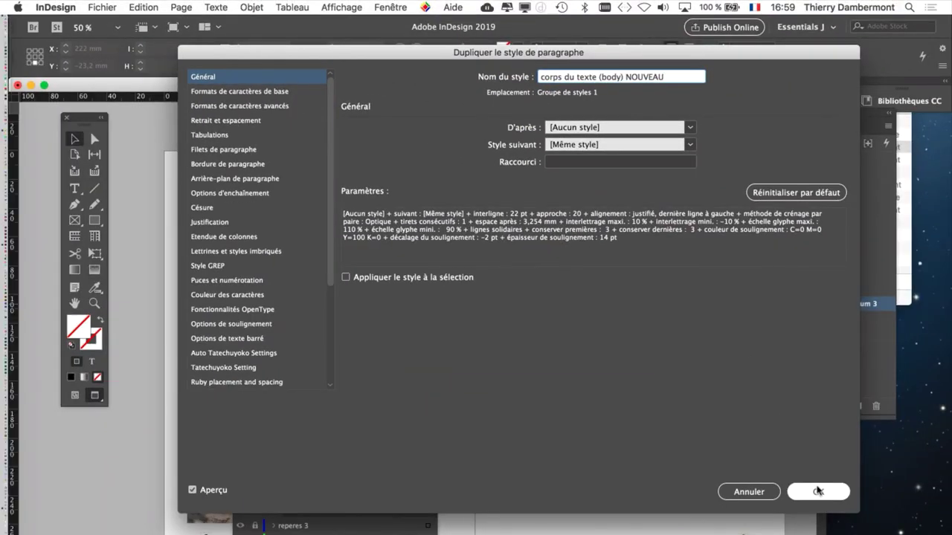
click(818, 491)
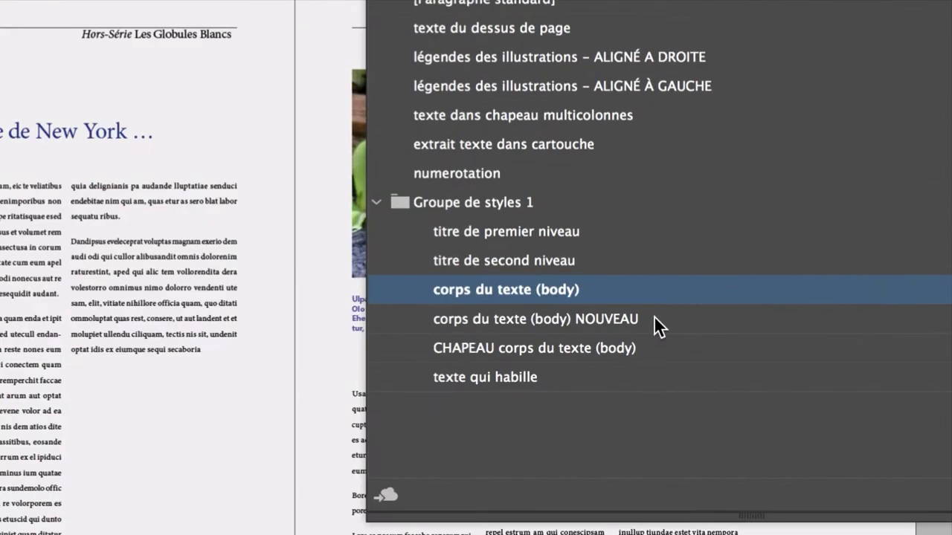
click(653, 317)
click(653, 288)
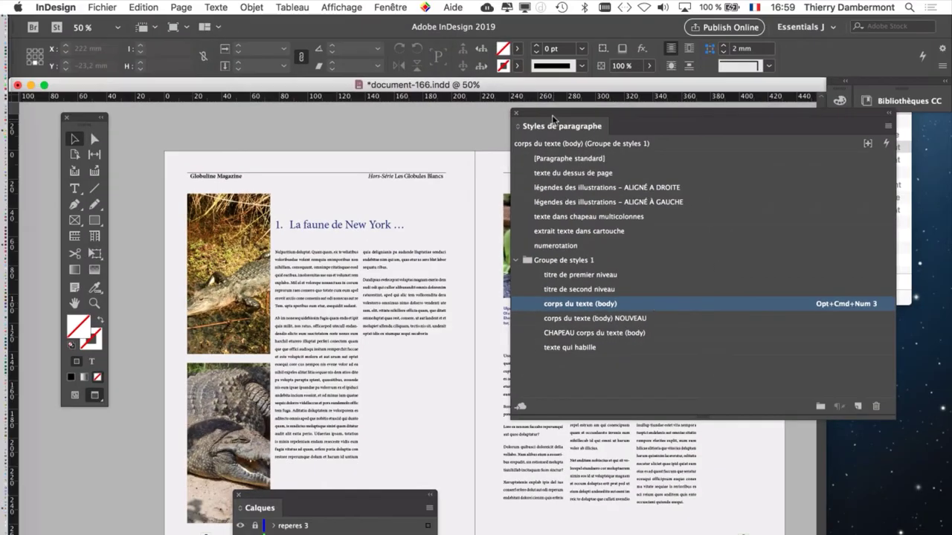
- Move the Paragraph Styles panel off the facing page's image and open Find/Change, leaving the search and replacement text empty
drag(545, 121, 688, 122)
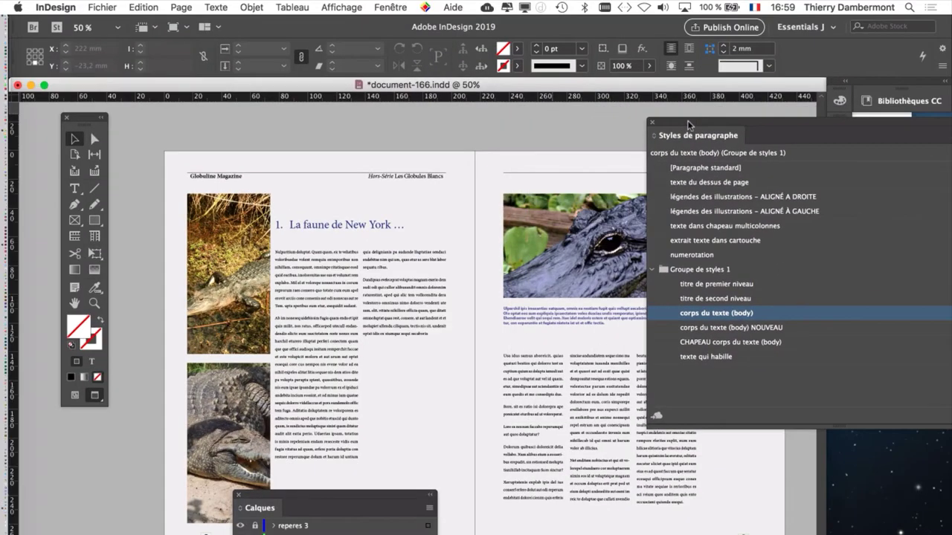
click(144, 7)
click(149, 9)
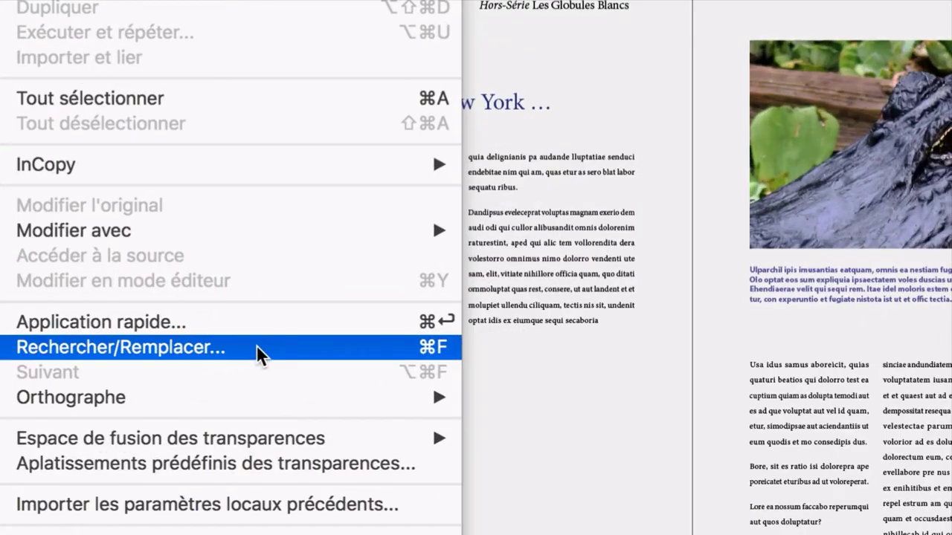
click(256, 347)
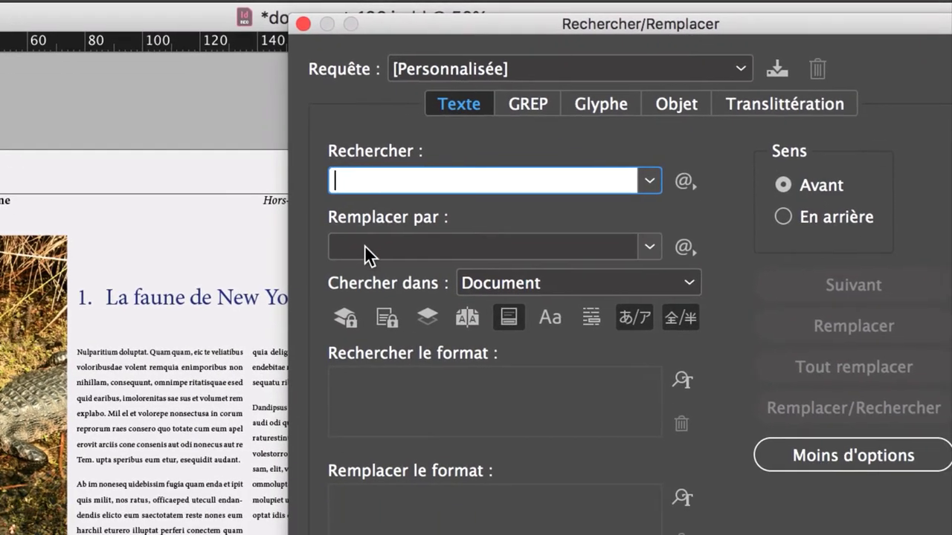
click(373, 288)
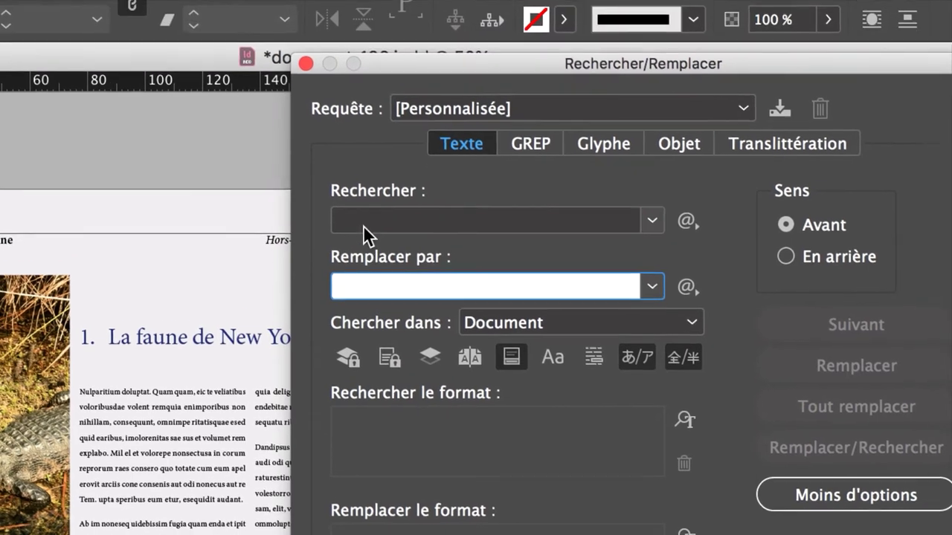
click(364, 185)
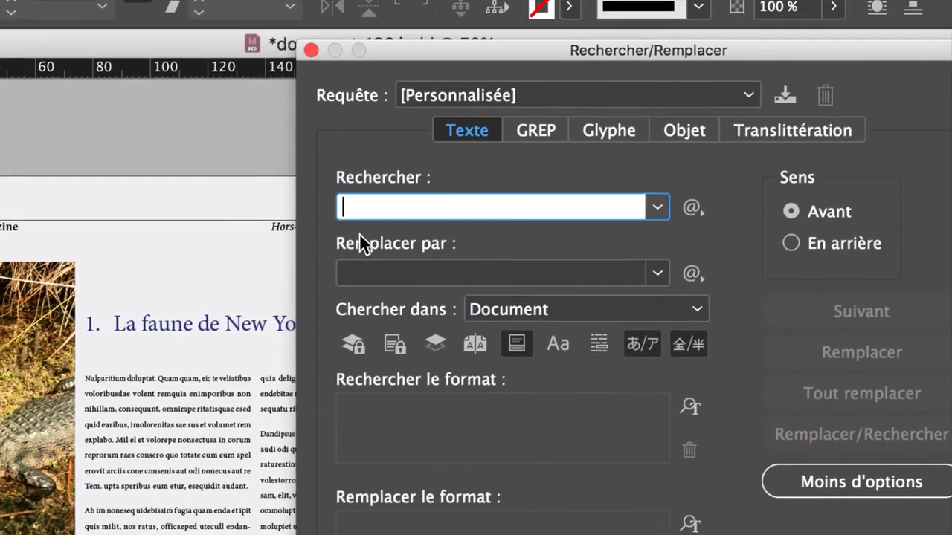
click(353, 248)
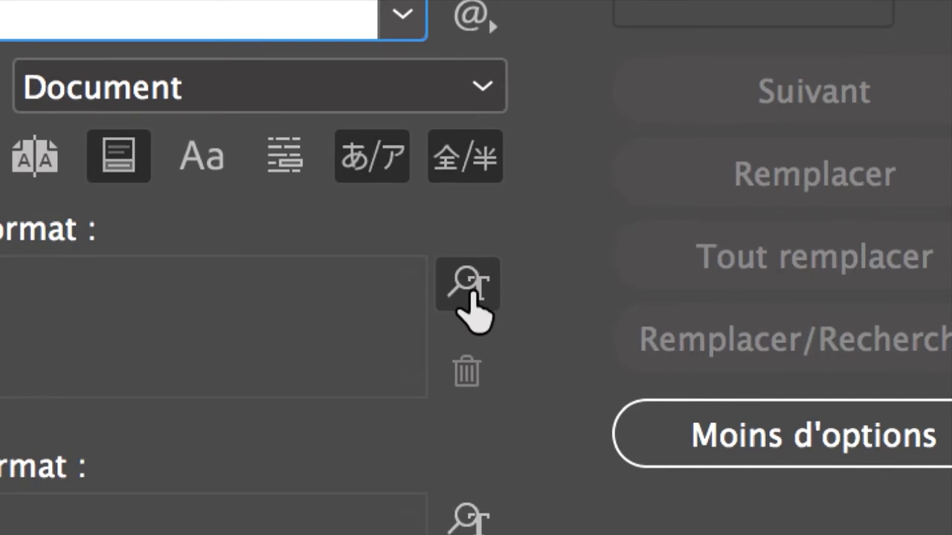
- Set the format to search for to the paragraph style corps du texte (body)
click(470, 296)
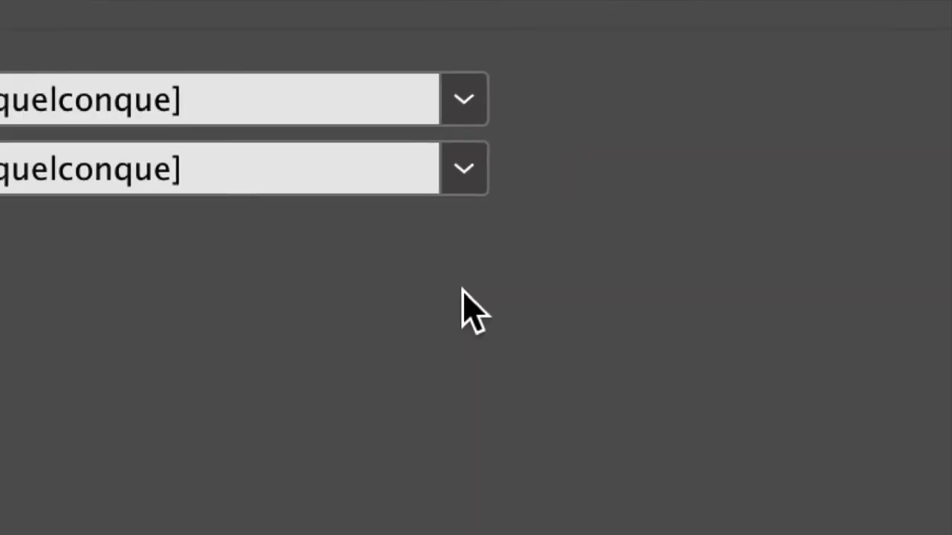
click(654, 274)
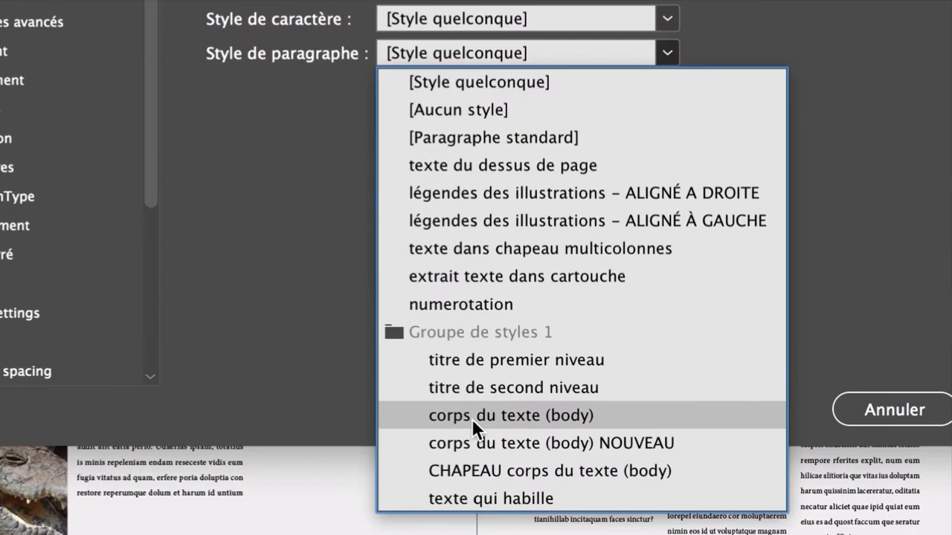
click(471, 418)
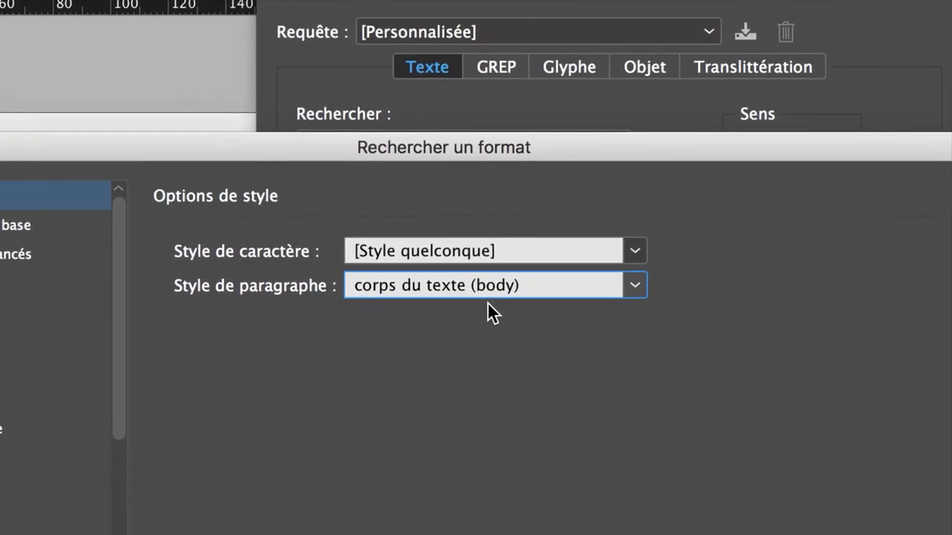
click(669, 434)
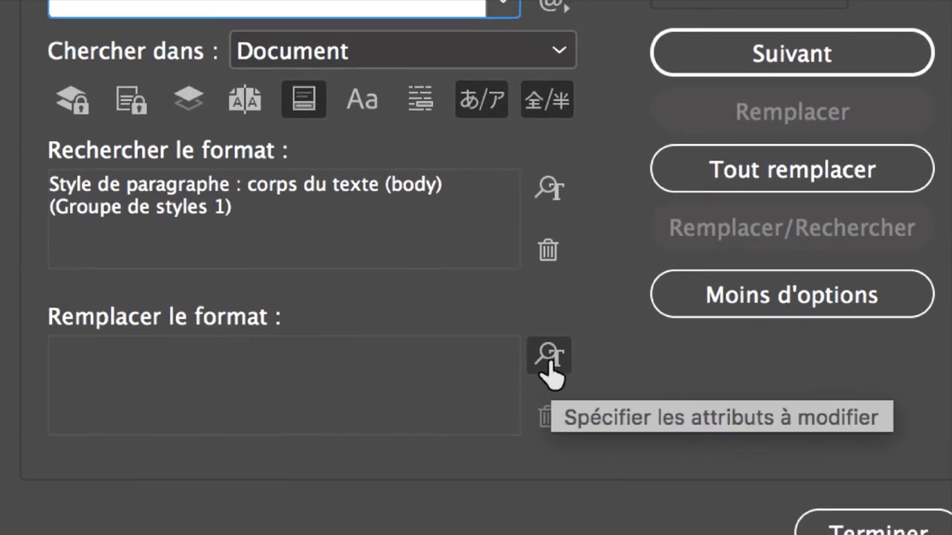
- Set the replacement format's paragraph style to corps du texte (body) NOUVEAU
click(549, 358)
click(459, 296)
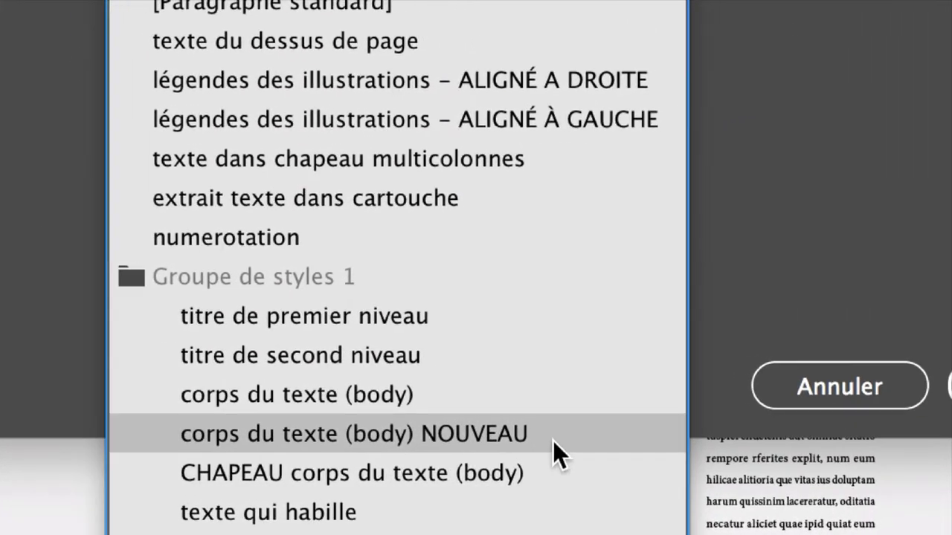
click(721, 420)
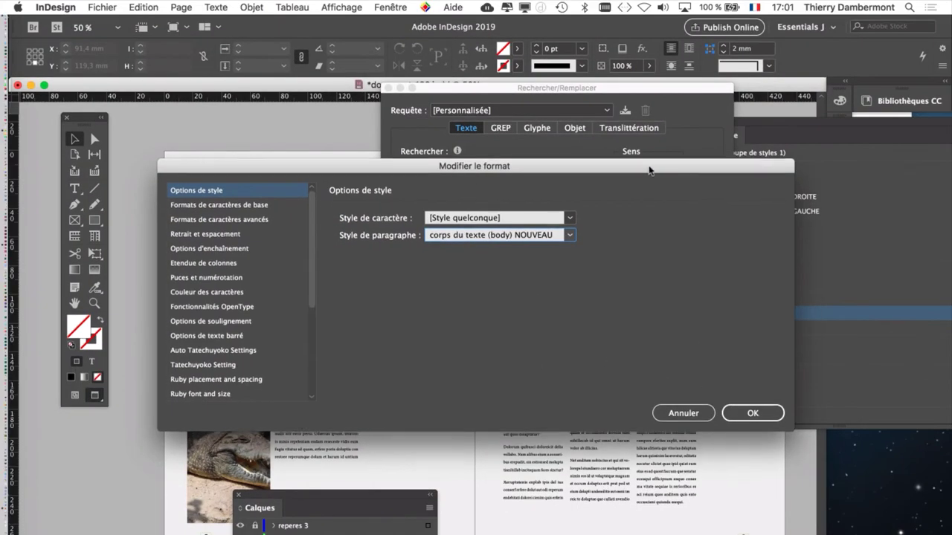
- Confirm the paragraph style "corps du texte (body) NOUVEAU" as the replacement format, leaving the search and replacement text empty
drag(649, 171, 676, 27)
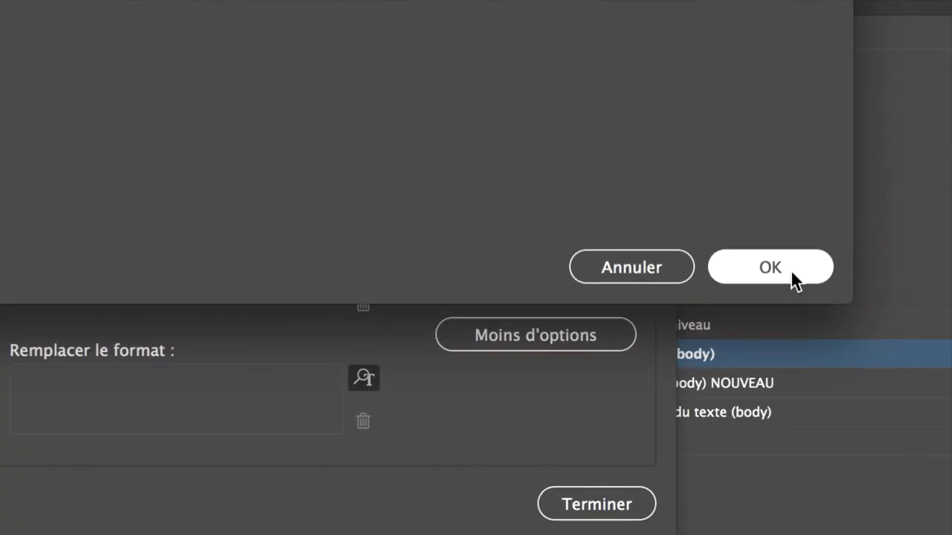
click(791, 273)
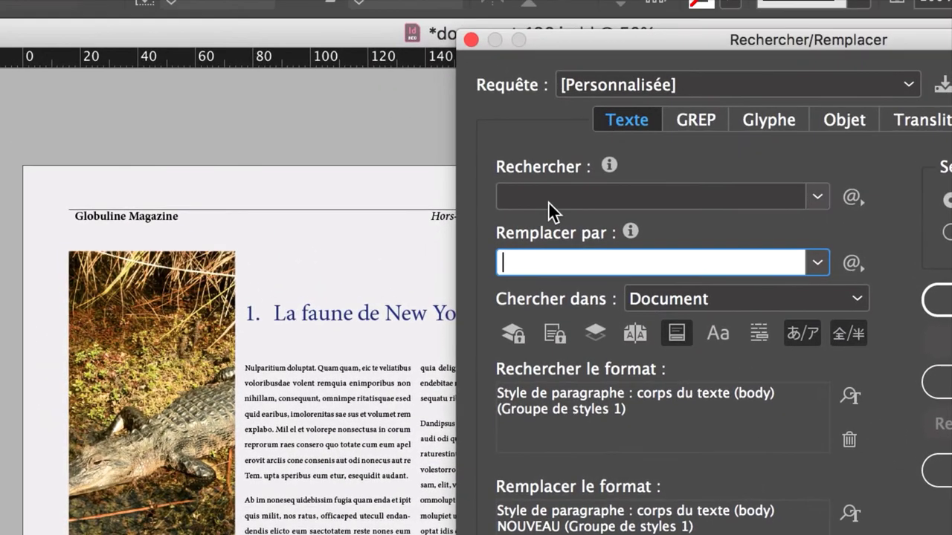
click(272, 69)
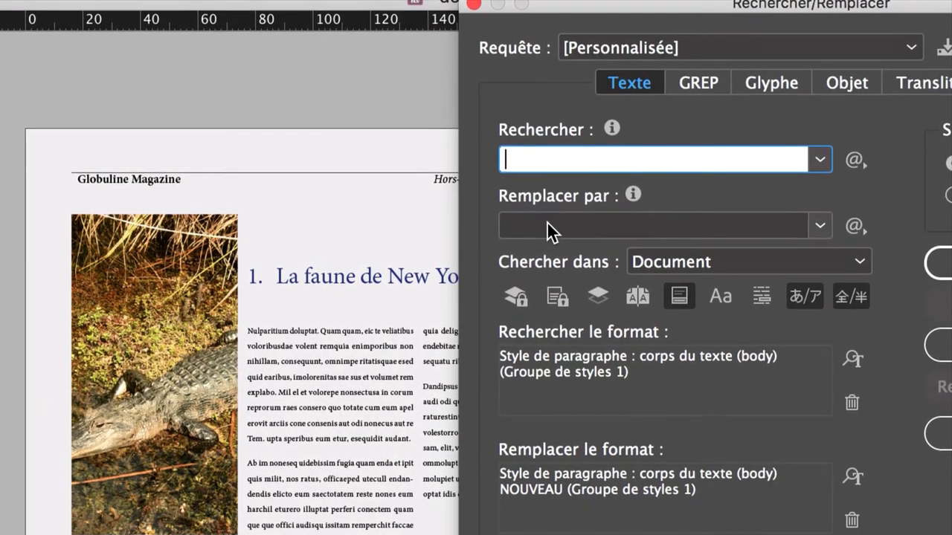
click(547, 221)
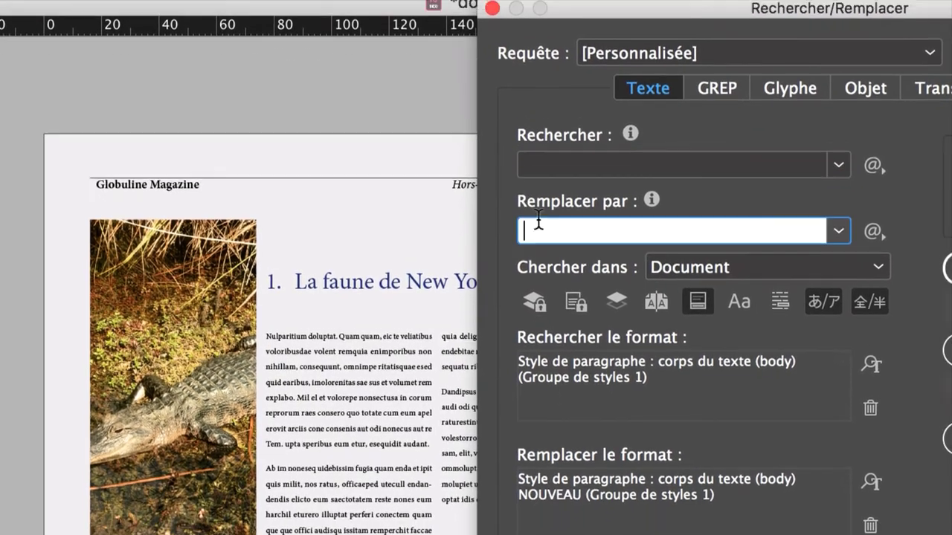
click(536, 173)
click(538, 223)
click(536, 172)
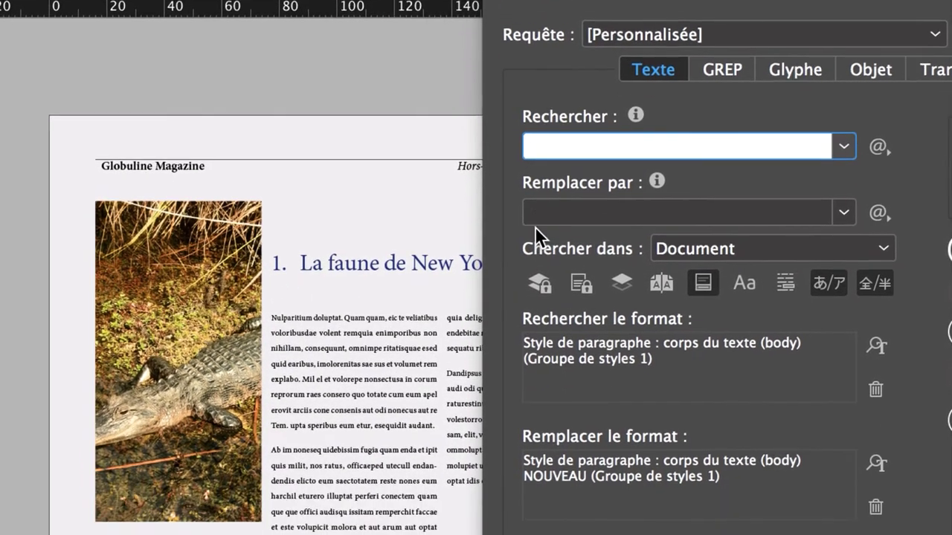
click(537, 256)
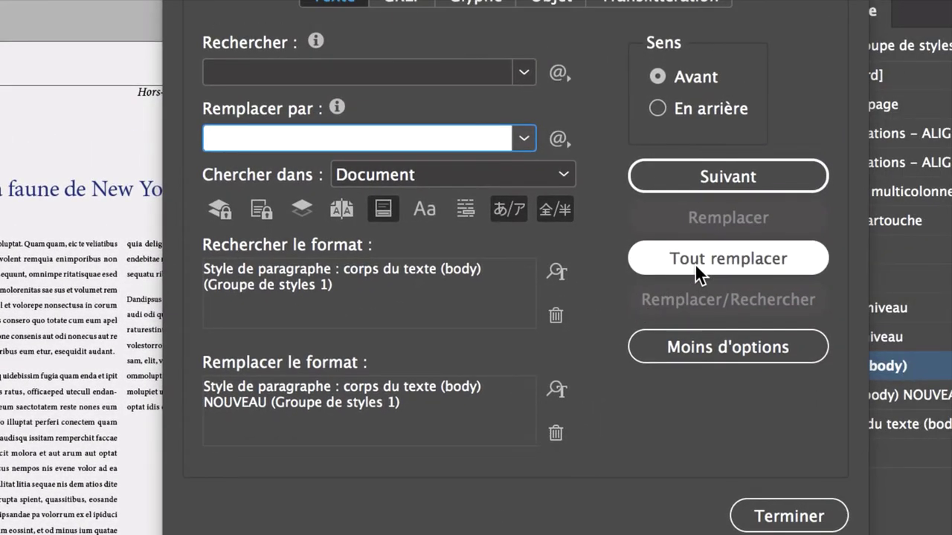
- Replace all uses of the "corps du texte (body)" style throughout the document and close the find/replace dialog
click(695, 264)
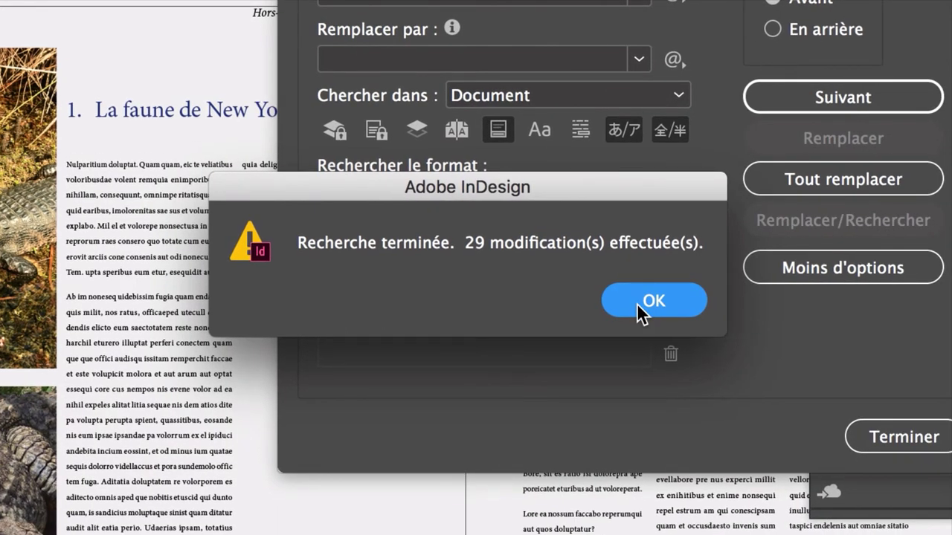
click(637, 303)
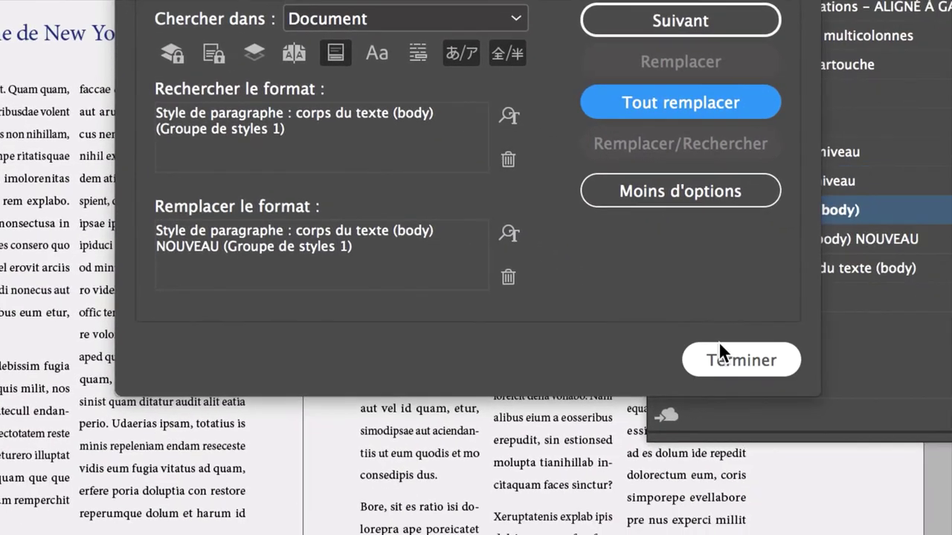
click(888, 435)
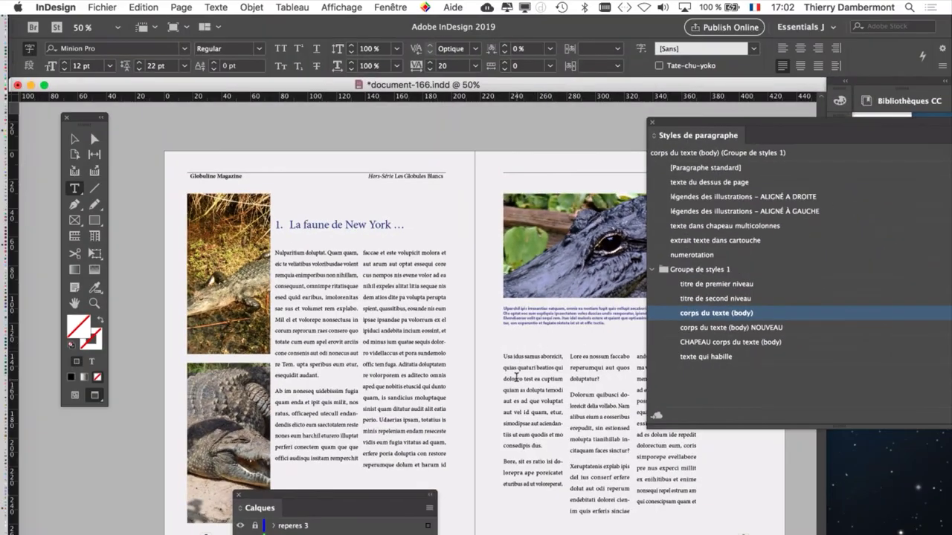
- Examine the body text from the first spreads to the Vintage article, moving the paragraph styles panel aside
scroll(516, 378, down, 5)
scroll(516, 376, up, 8)
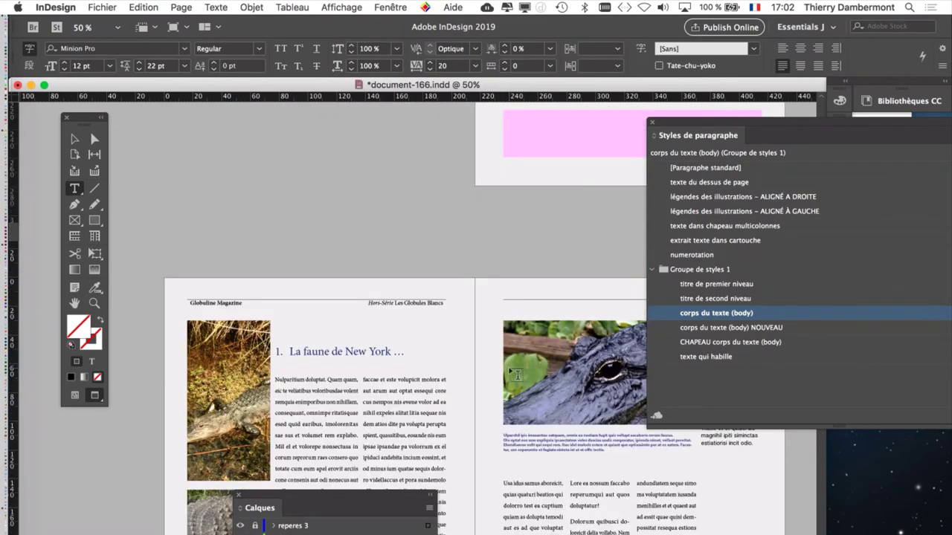
scroll(516, 374, up, 5)
scroll(516, 374, down, 4)
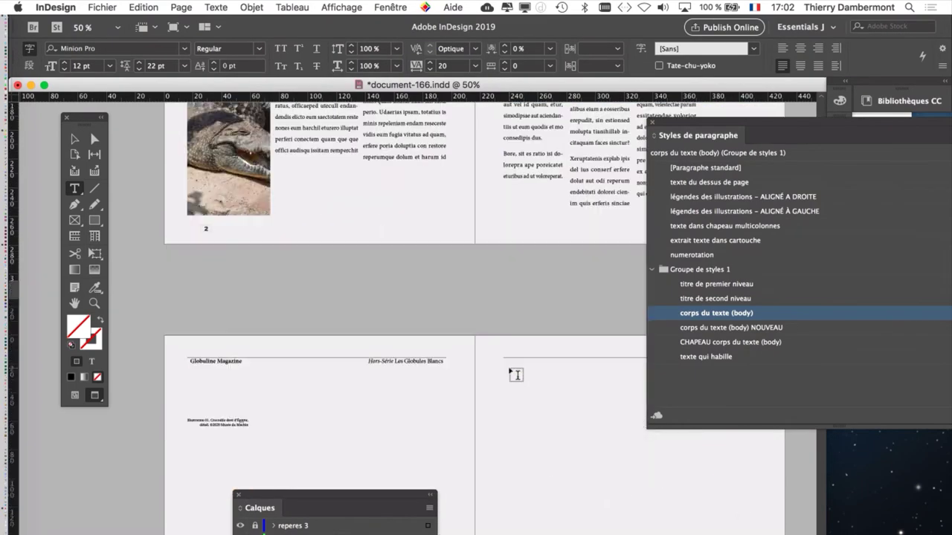
scroll(516, 375, down, 10)
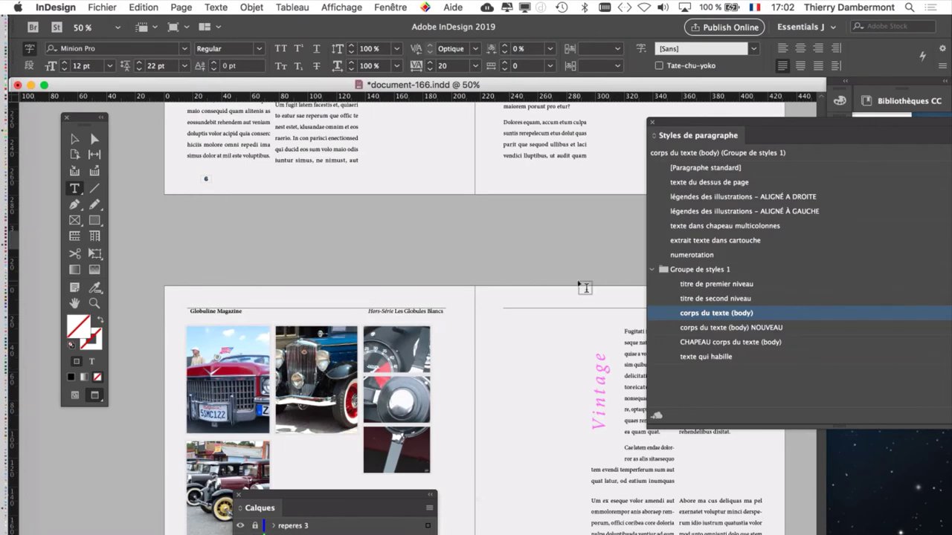
drag(662, 132, 783, 165)
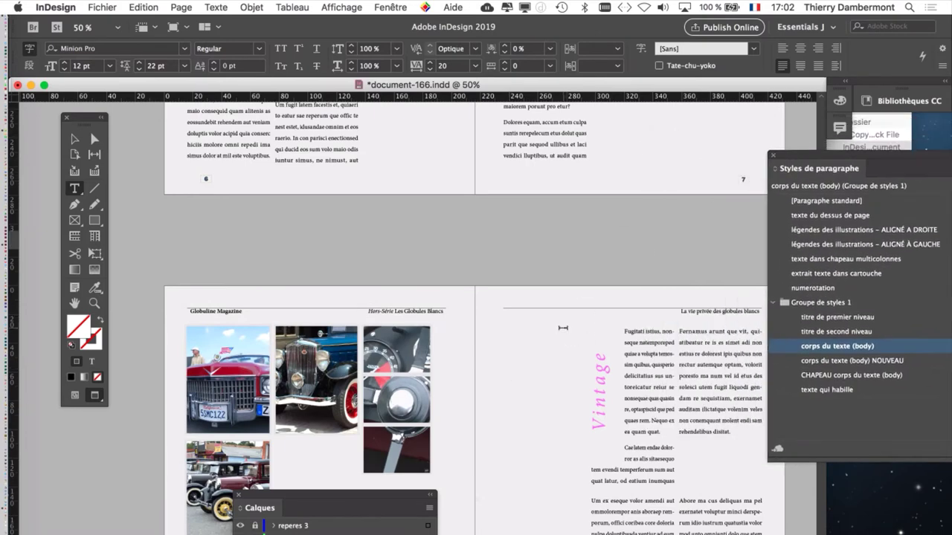
click(74, 139)
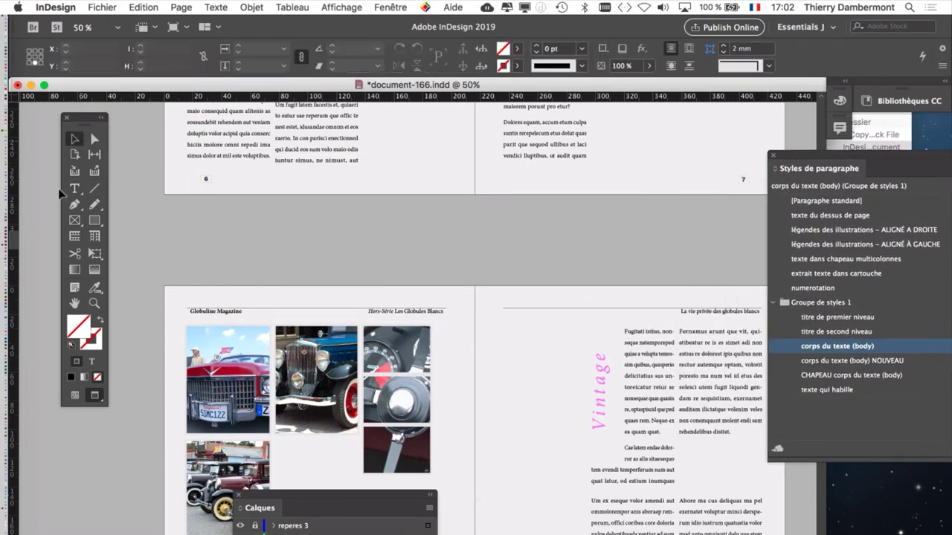
click(74, 303)
drag(617, 433, 562, 282)
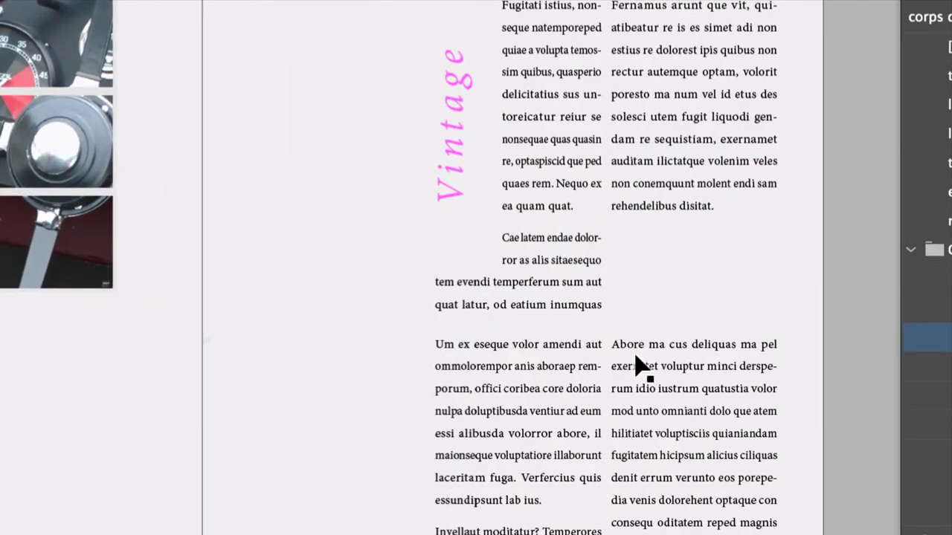
- Check the body text on the spreads from page 6 through page 15
scroll(633, 354, up, 10)
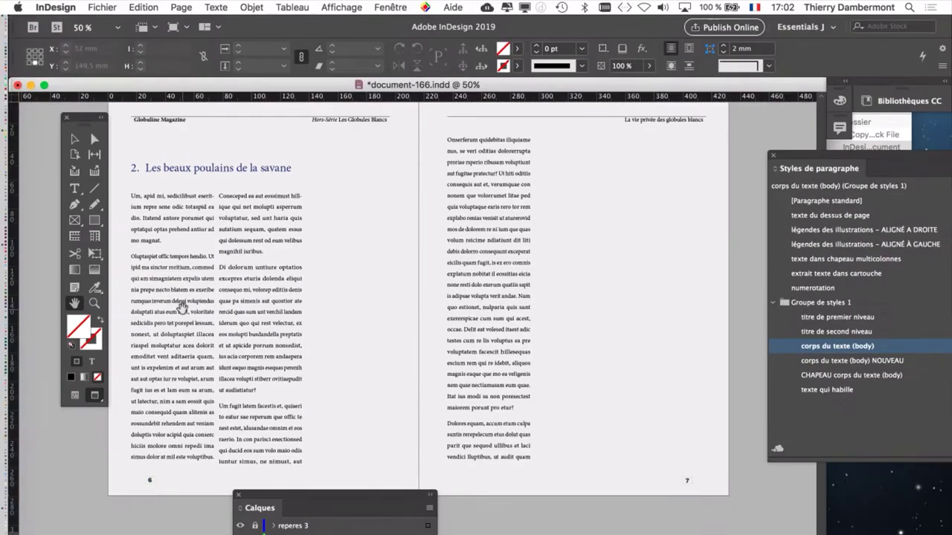
scroll(702, 338, down, 5)
scroll(440, 325, down, 8)
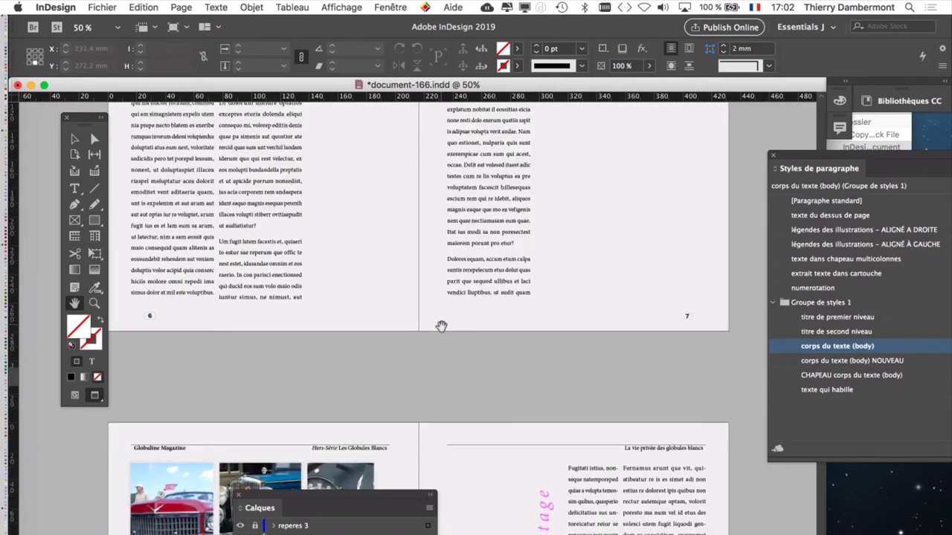
scroll(440, 328, down, 8)
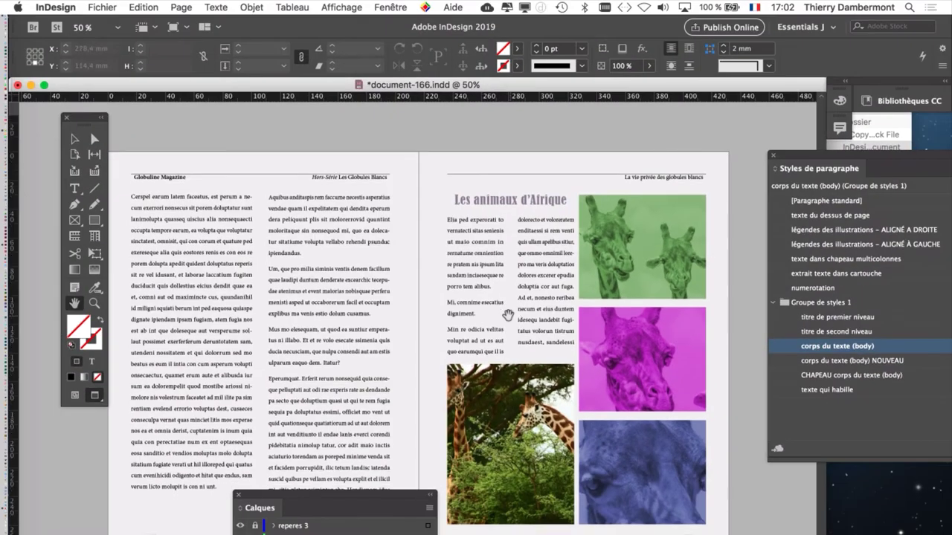
scroll(509, 316, down, 5)
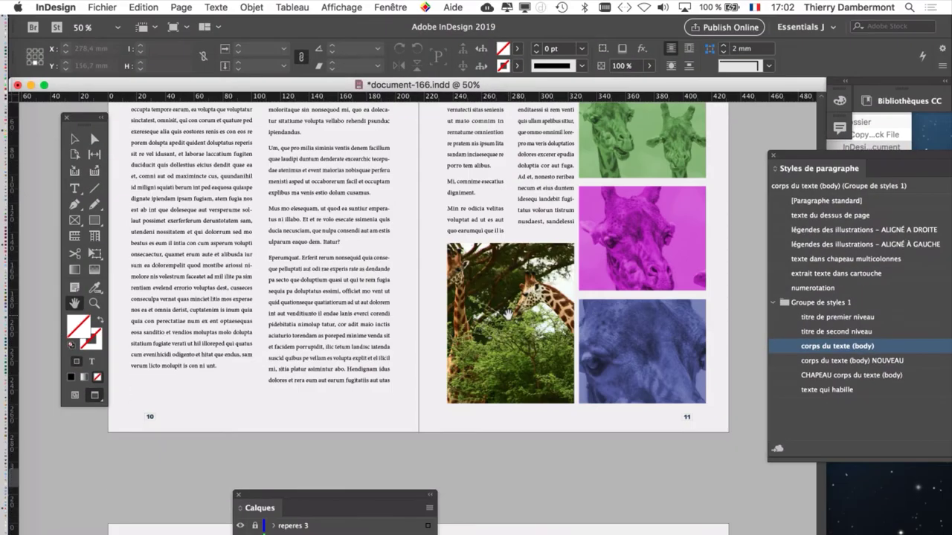
scroll(509, 316, down, 10)
scroll(512, 322, up, 3)
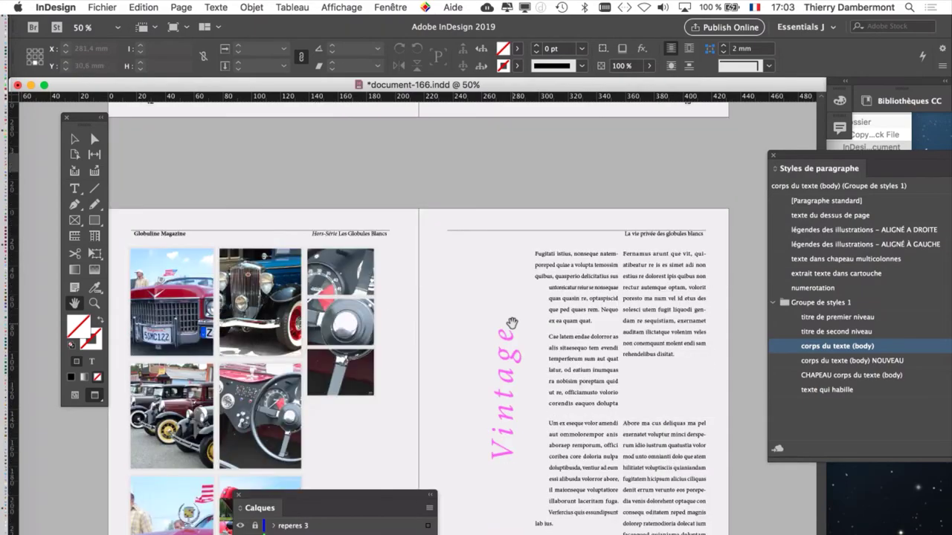
scroll(512, 323, down, 5)
- Save the document under the new name document-167.indd in the folder Dossier document-164
click(109, 7)
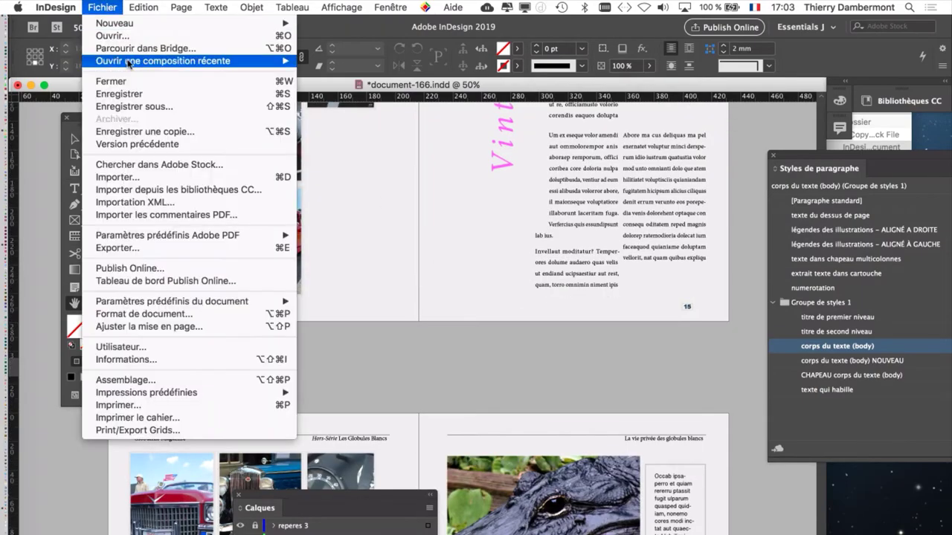
click(148, 106)
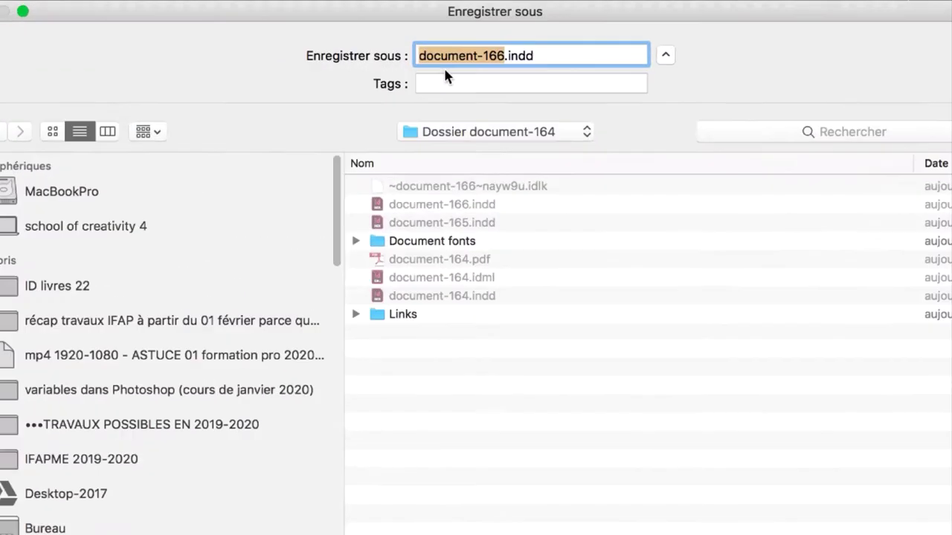
drag(496, 55, 505, 56)
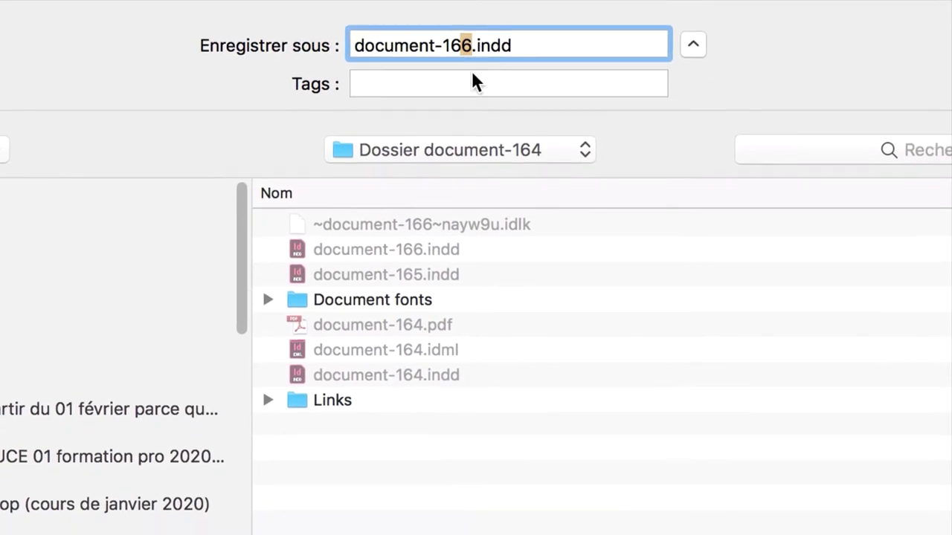
text(7)
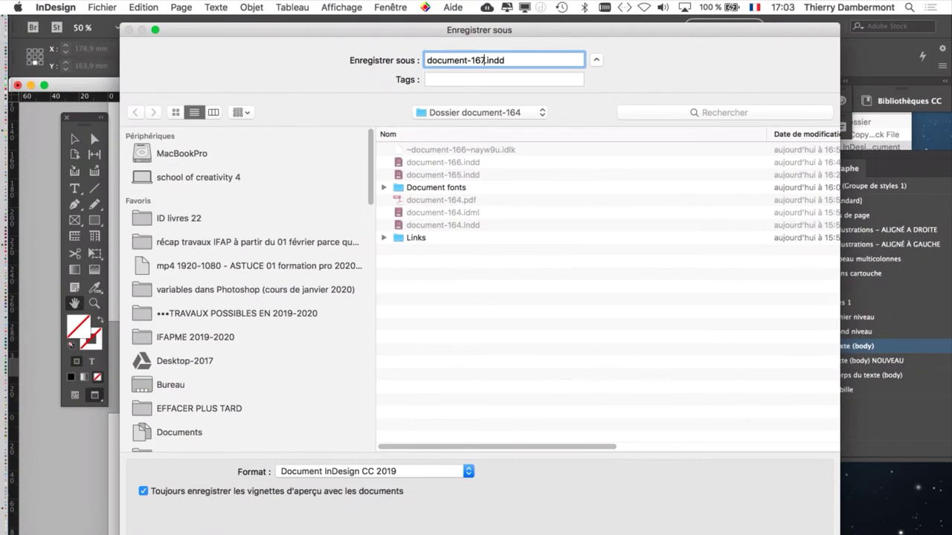
key(Return)
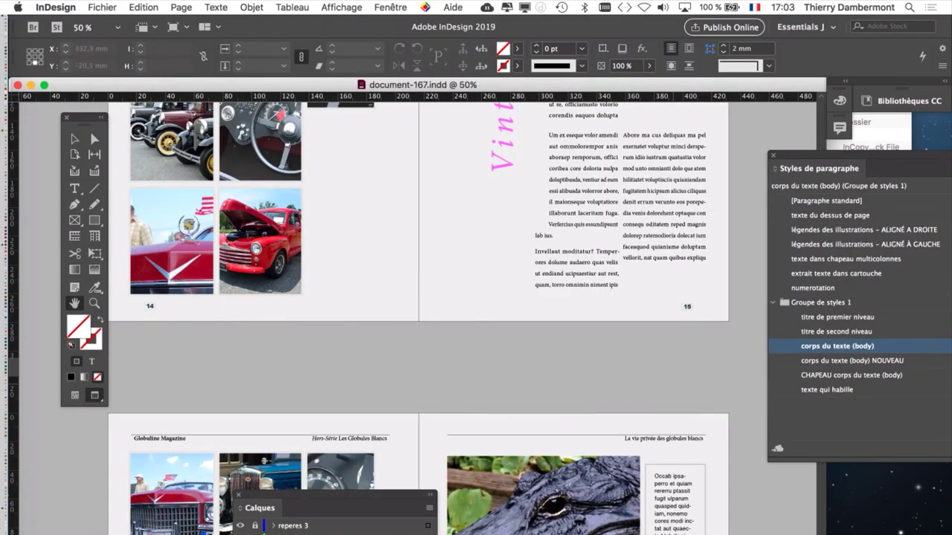
- Select the first column's text frame on page 10 and show the frame edges, guides and hidden characters
scroll(571, 251, up, 10)
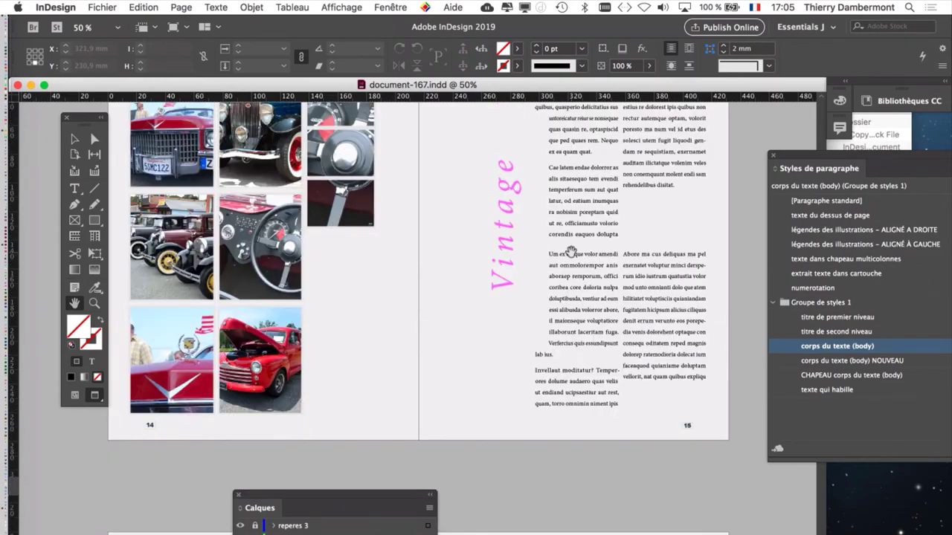
scroll(570, 251, up, 15)
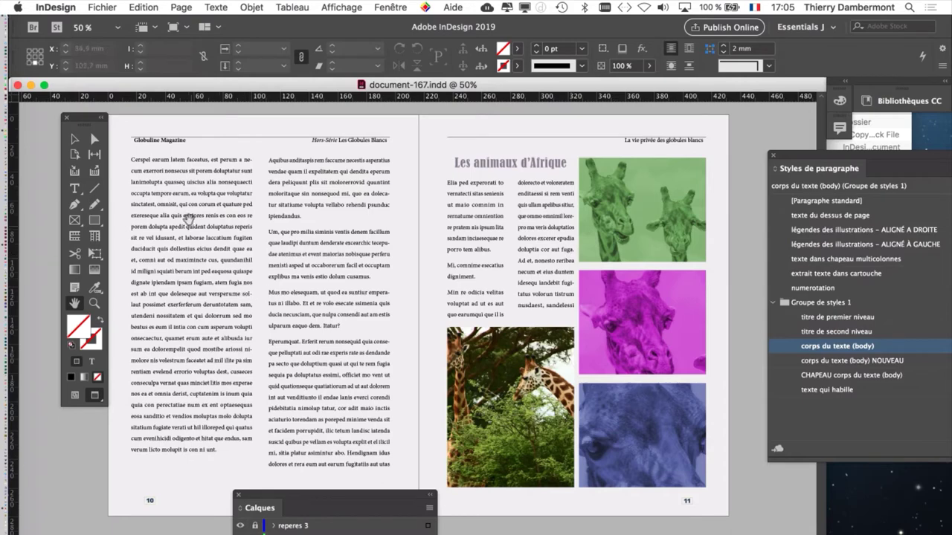
scroll(147, 187, up, 1)
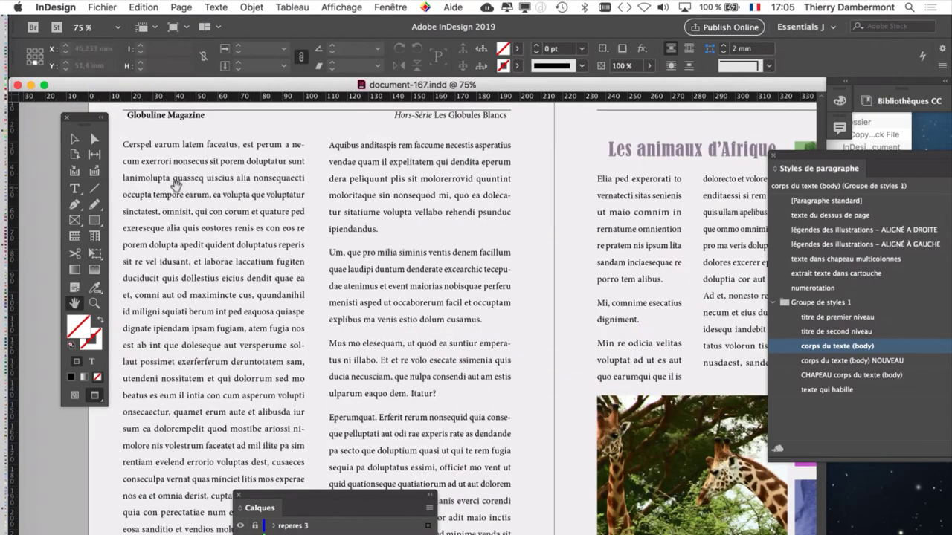
click(74, 140)
click(189, 178)
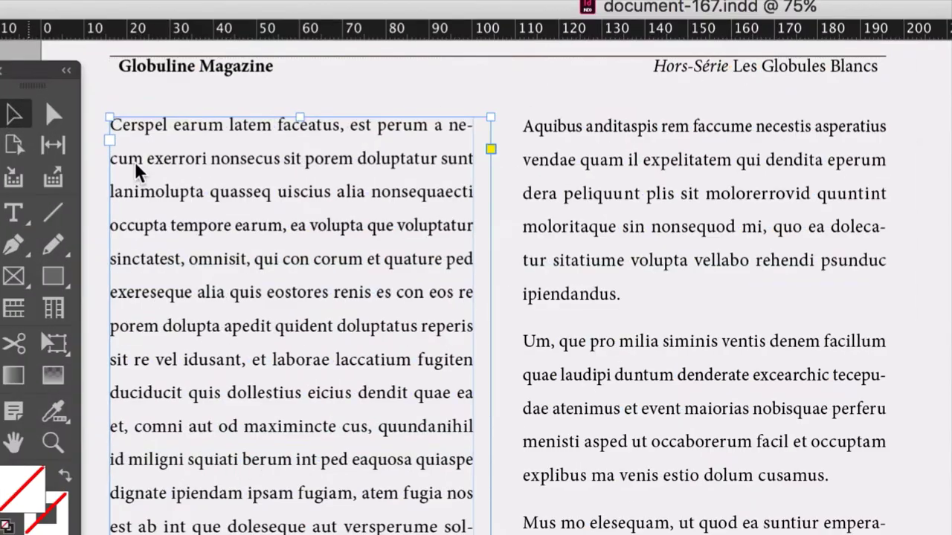
key(w)
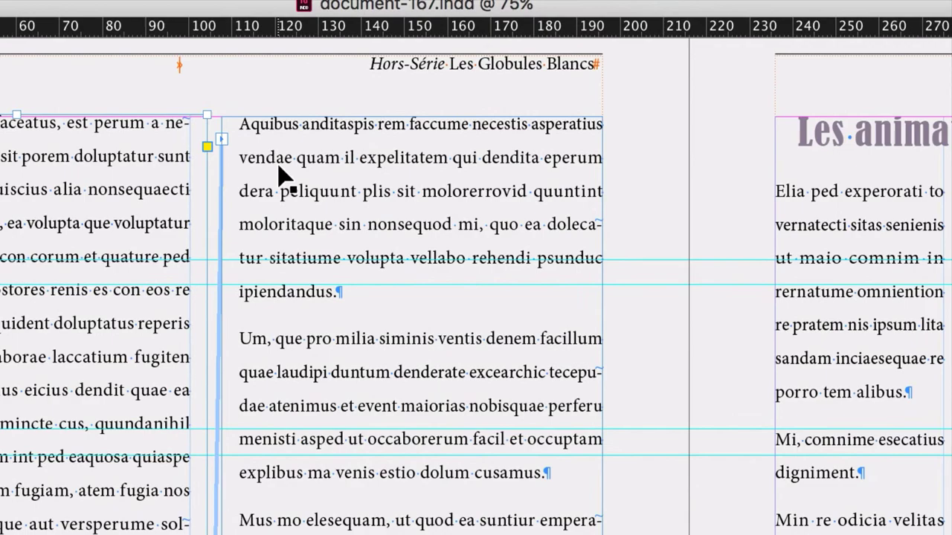
- Examine the two linked column frames on page 10, moving the tools panel clear of the first column's text
click(578, 188)
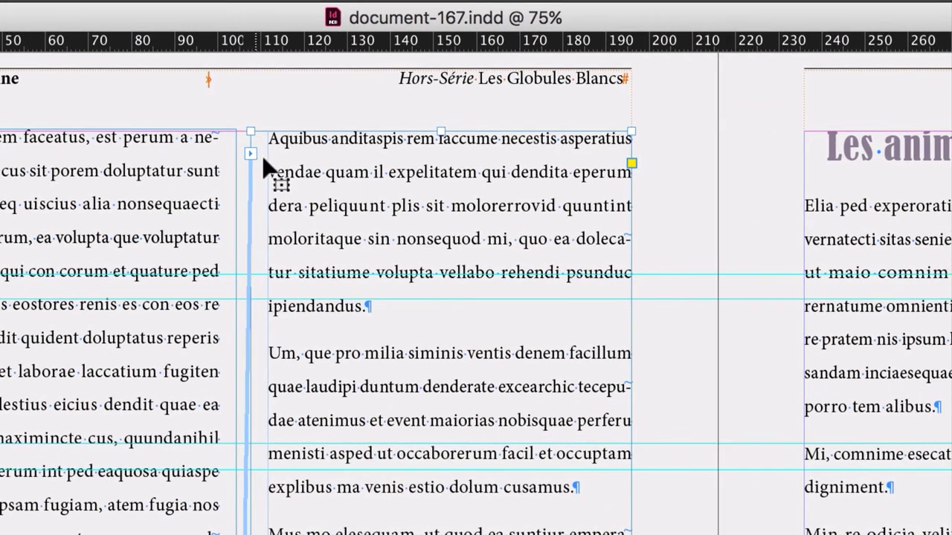
mouse_move(264, 167)
mouse_down()
mouse_move(263, 178)
mouse_move(315, 195)
mouse_move(183, 125)
mouse_move(272, 170)
mouse_up()
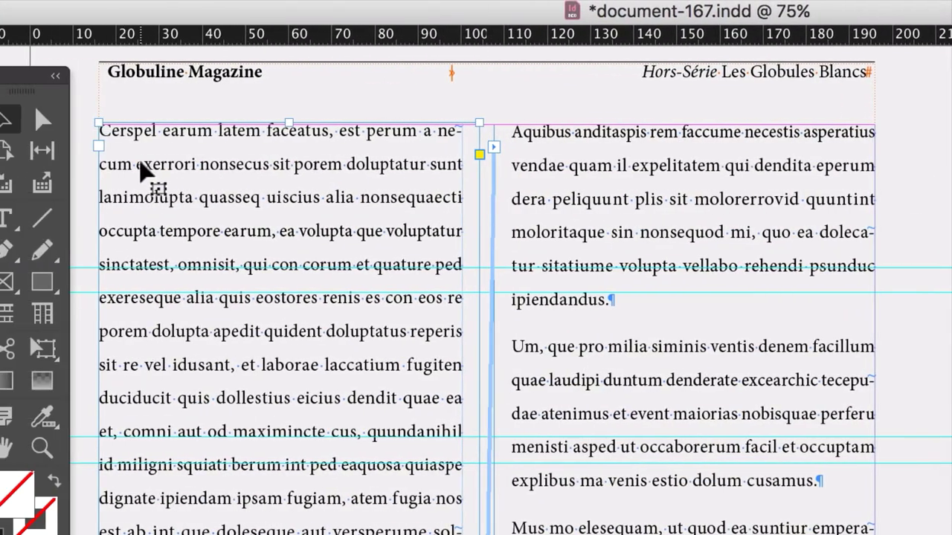
drag(139, 162, 140, 163)
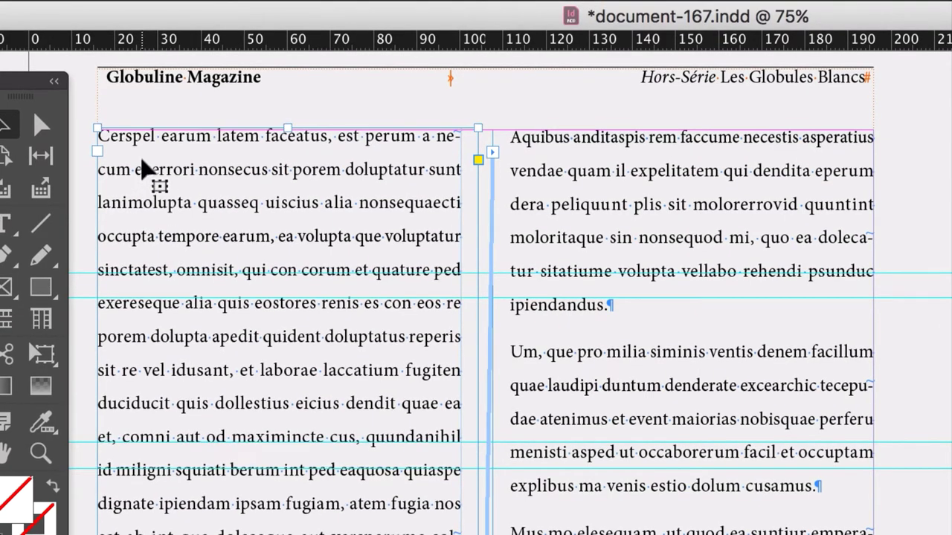
scroll(144, 165, up, 2)
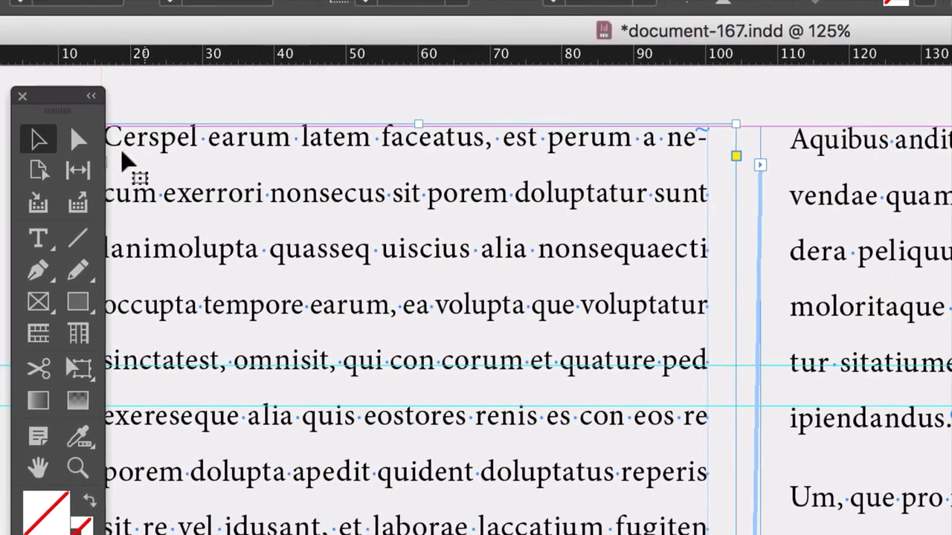
drag(45, 113, 0, 112)
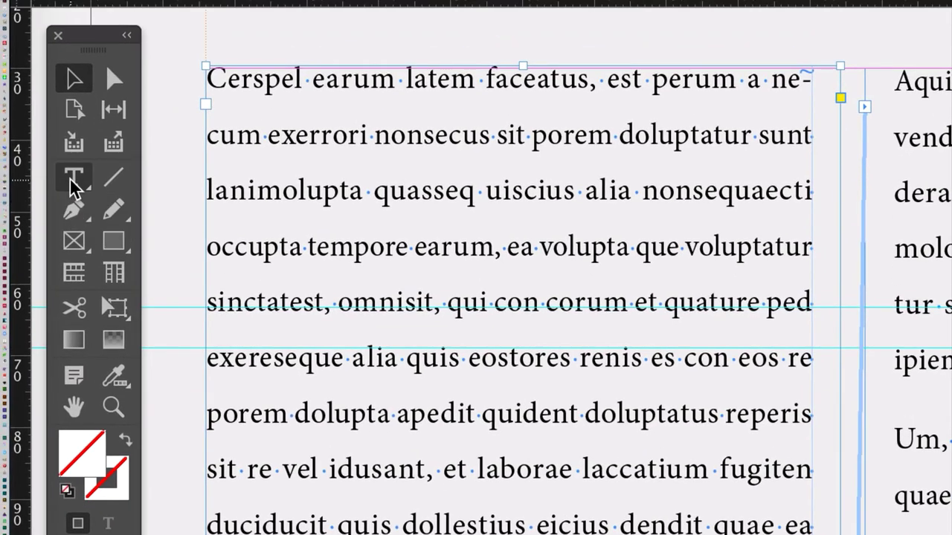
- Place the text cursor in the first column's opening paragraph and move the paragraph styles panel clear of most of the column text
click(71, 178)
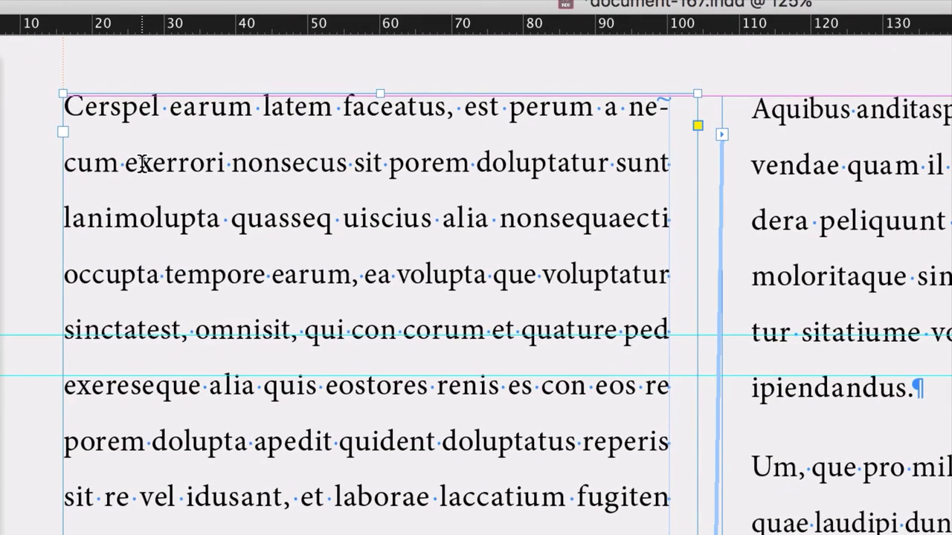
click(140, 163)
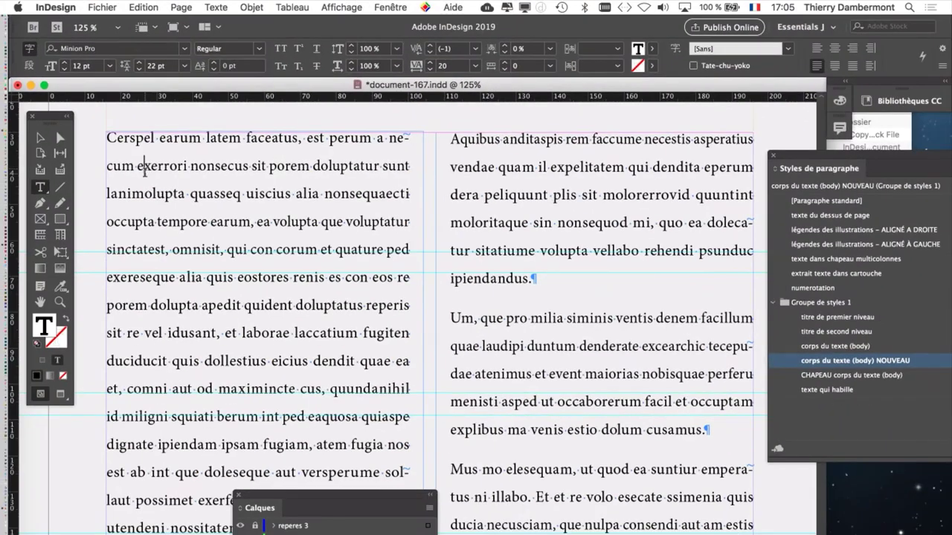
key(super)
click(215, 8)
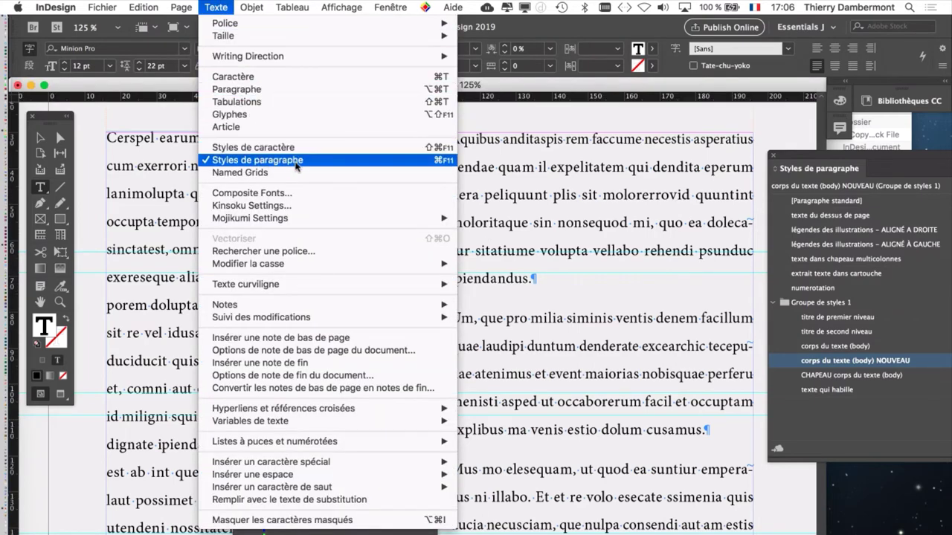
click(817, 154)
drag(816, 154, 409, 61)
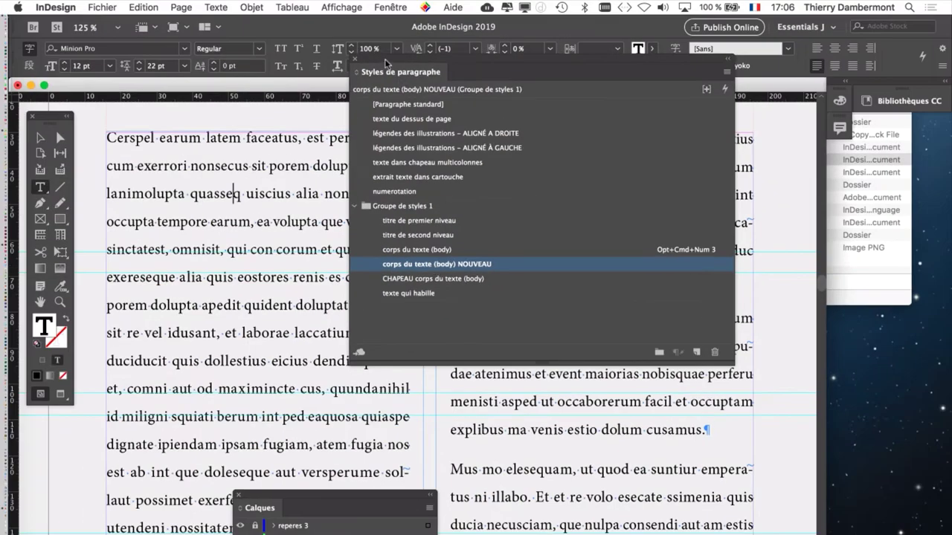
drag(386, 64, 715, 320)
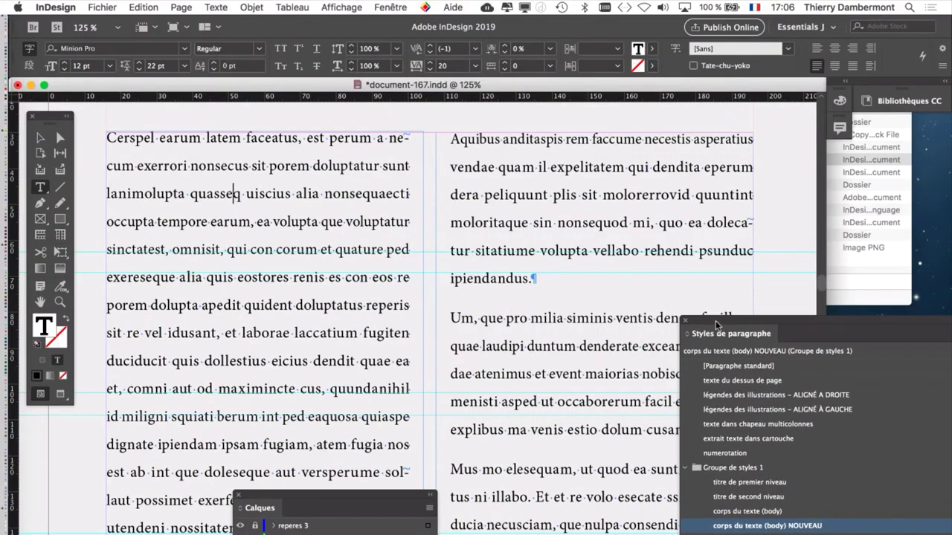
- Close the layers panel, show the Paragraph formatting panel and position it between the two columns
click(237, 497)
click(216, 7)
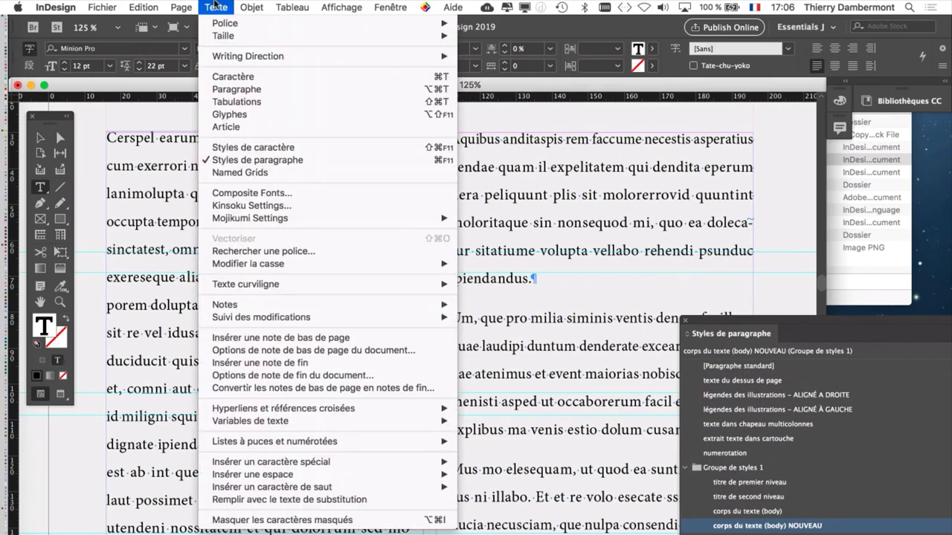
click(240, 90)
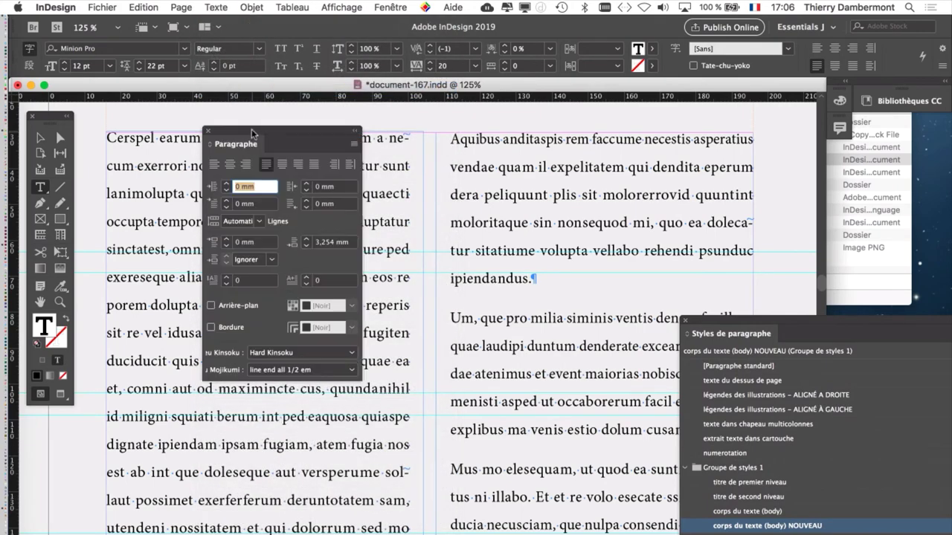
drag(251, 129, 432, 124)
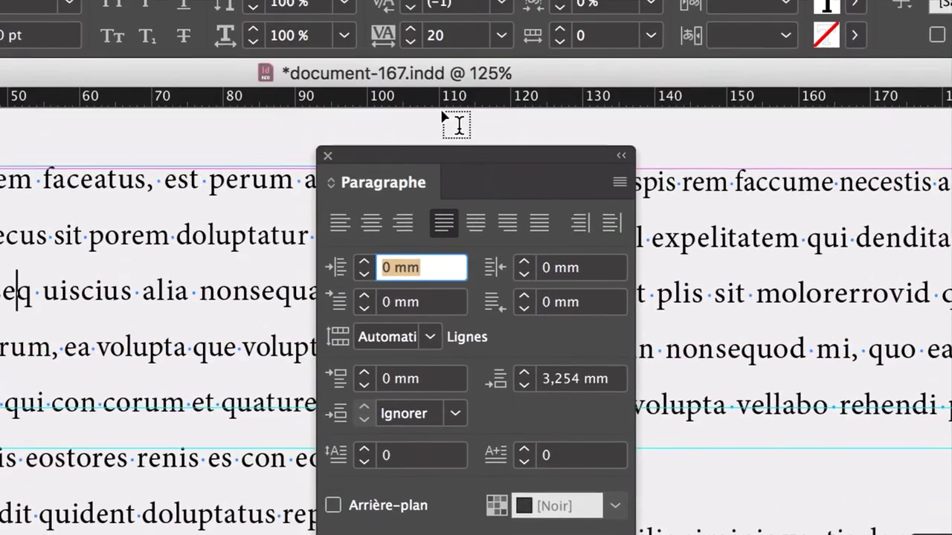
drag(455, 155, 433, 149)
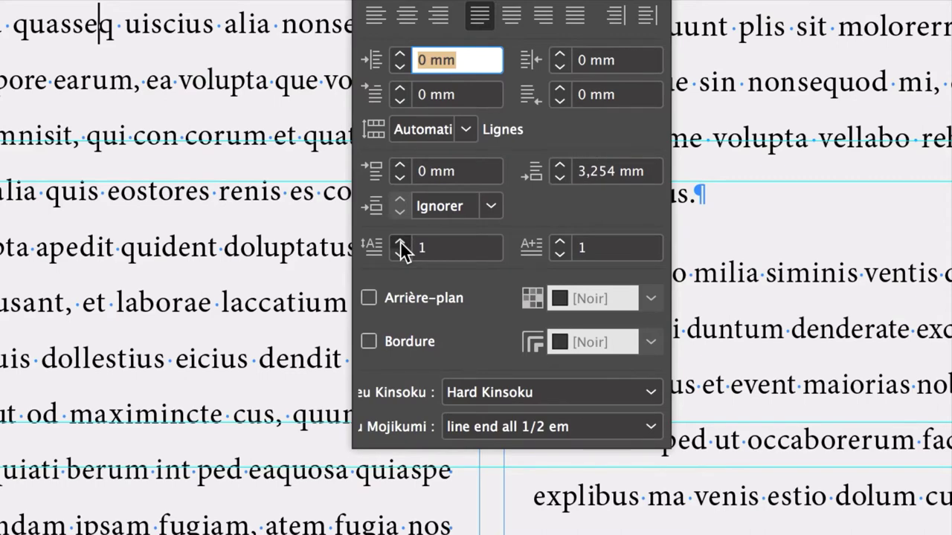
- Try a drop cap up to four lines high on the opening paragraph, bringing it back down to two lines
click(400, 245)
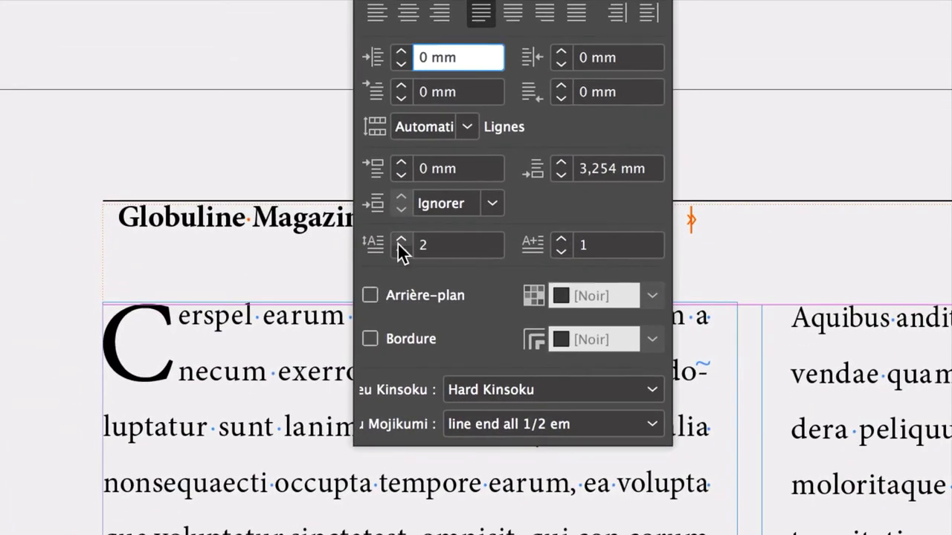
click(400, 239)
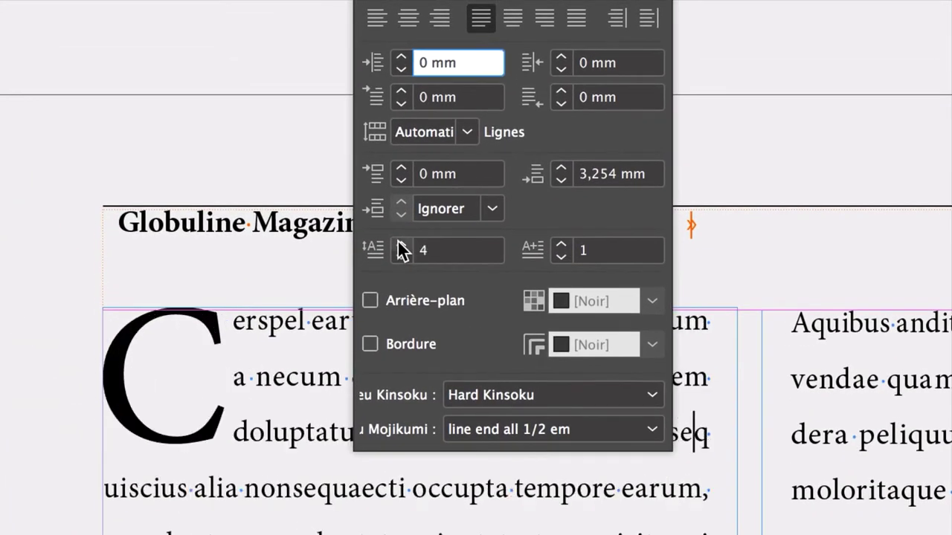
click(402, 255)
click(401, 255)
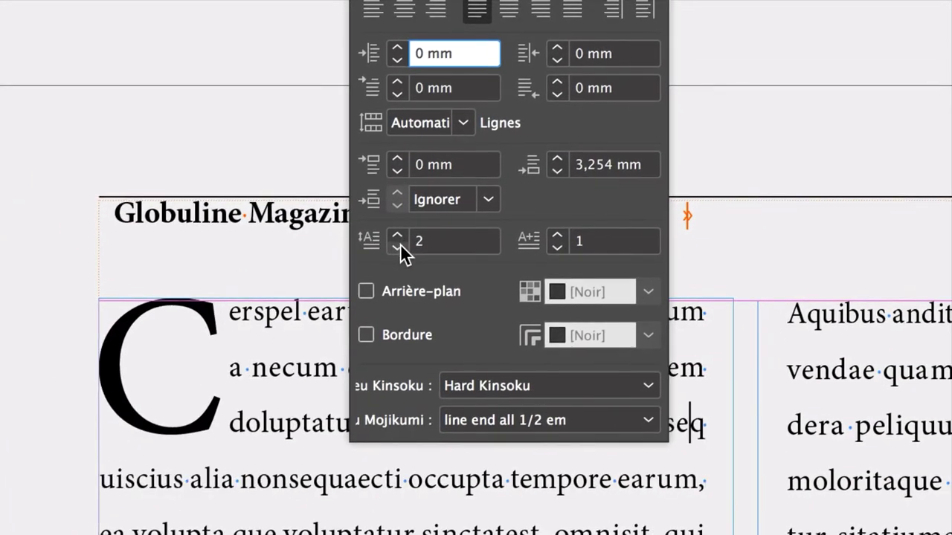
- Try enlarging up to four characters in the two-line drop cap, reducing it back to a single character
click(556, 235)
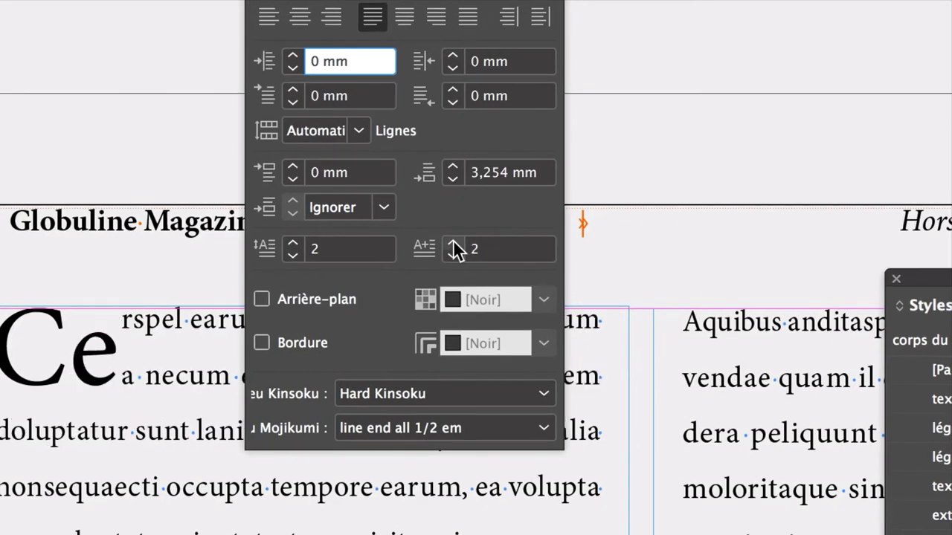
click(453, 242)
click(453, 242)
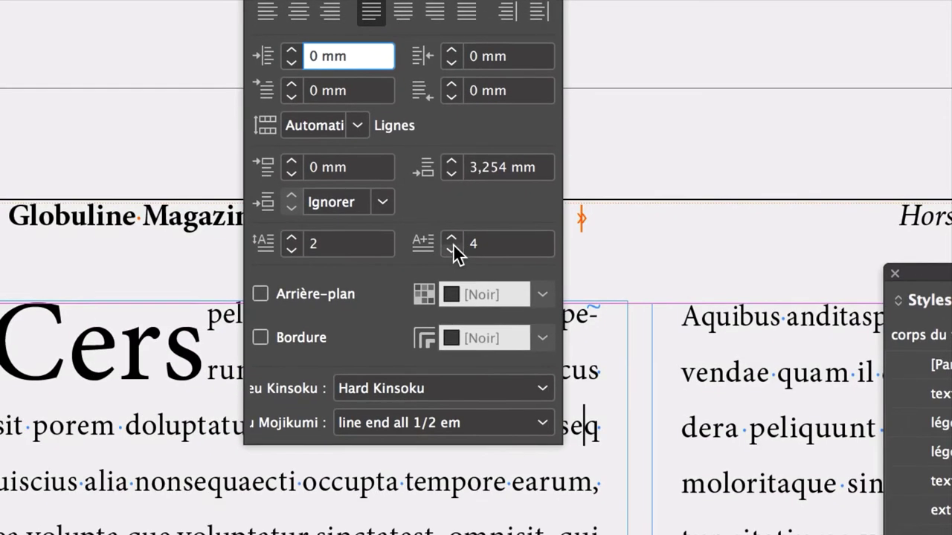
click(453, 249)
click(453, 248)
click(453, 249)
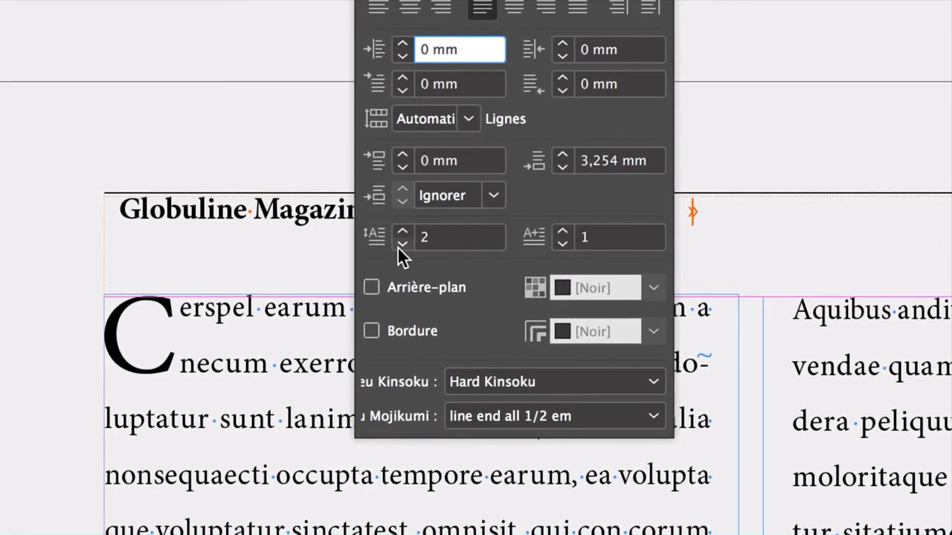
click(291, 247)
click(399, 243)
click(399, 243)
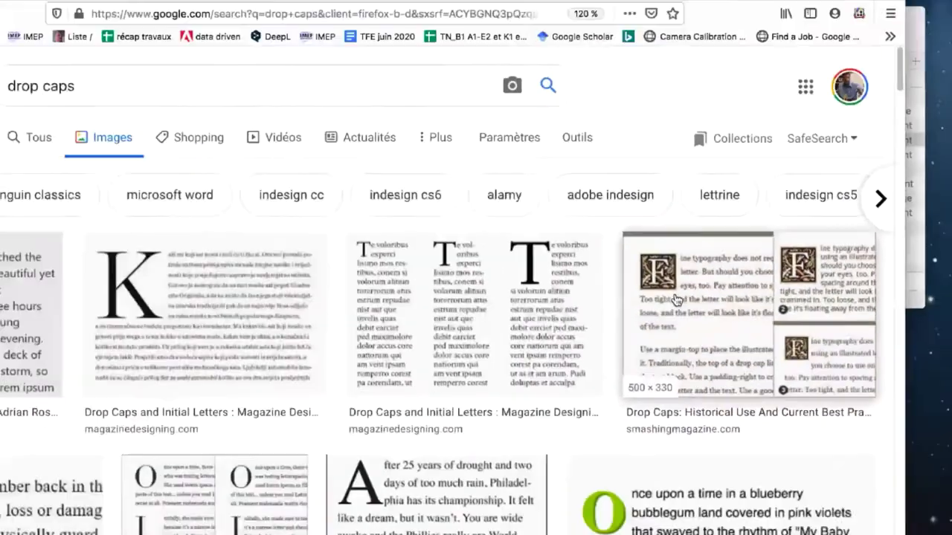
- Examine the drop cap examples in the browser's image search results and return to the InDesign document
scroll(482, 330, down, 10)
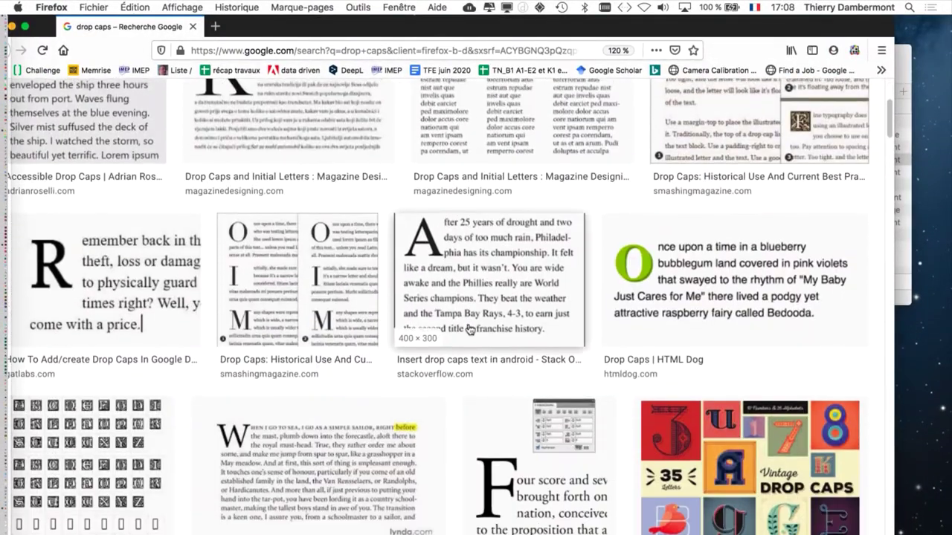
scroll(290, 402, down, 2)
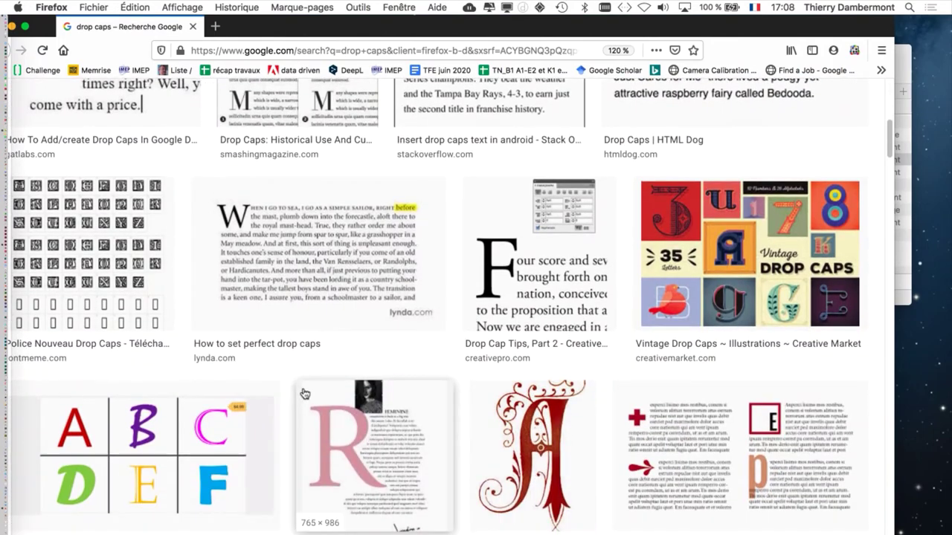
scroll(304, 394, down, 5)
scroll(545, 399, down, 9)
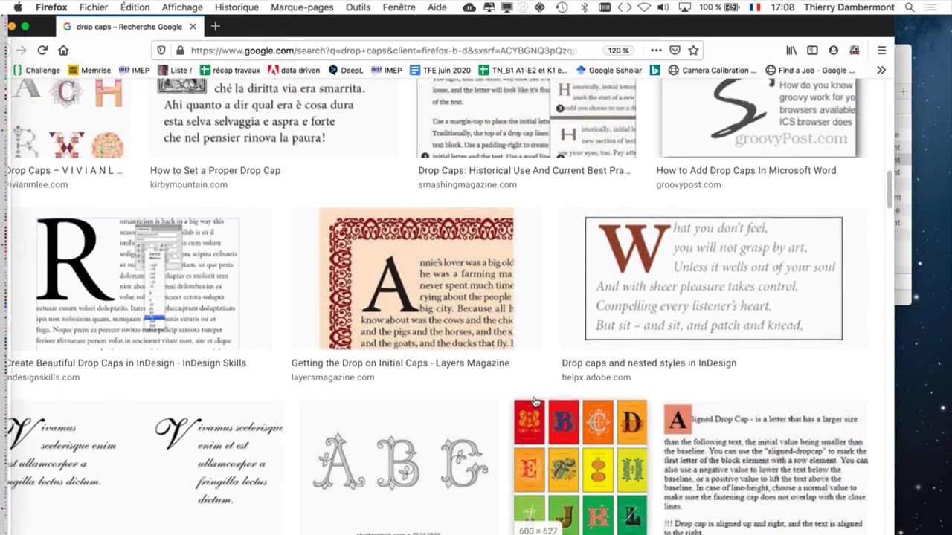
scroll(535, 404, down, 10)
scroll(547, 403, down, 1)
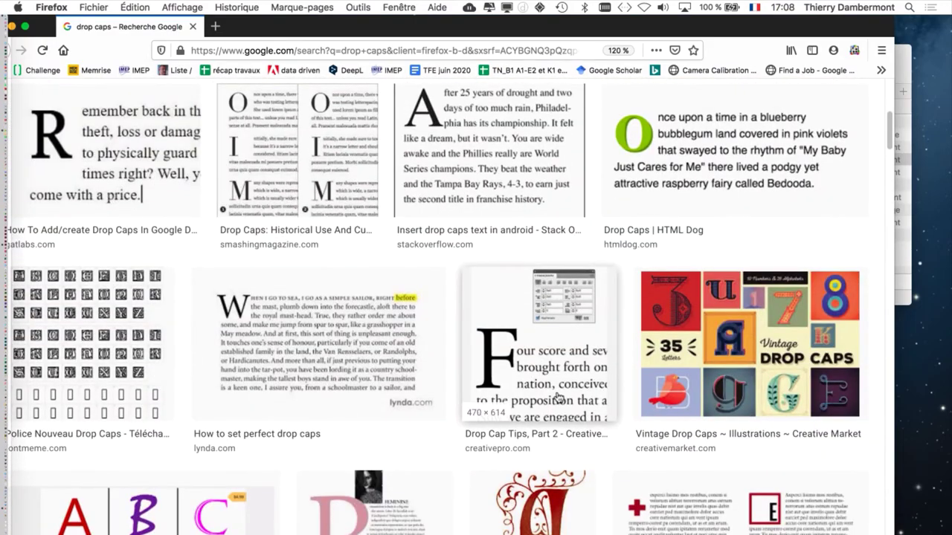
scroll(559, 399, up, 1)
scroll(562, 435, up, 1)
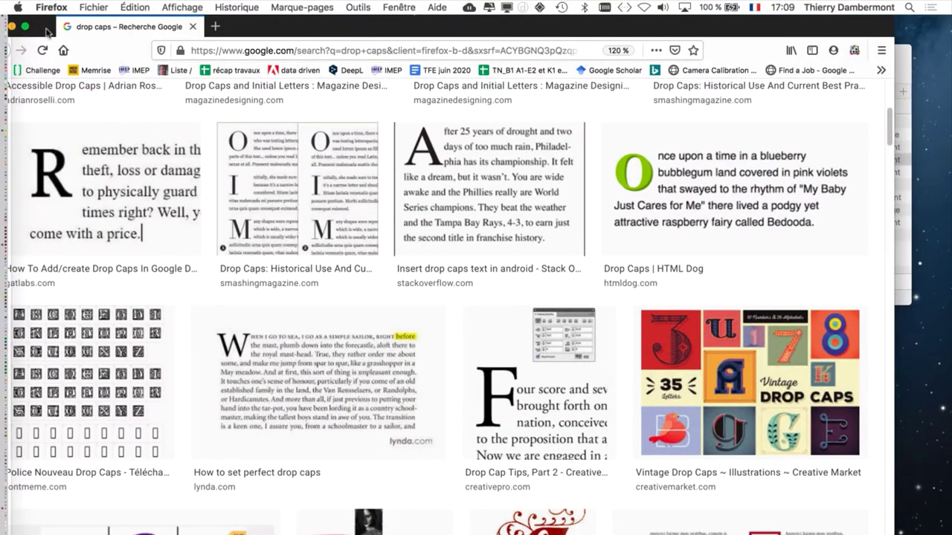
drag(46, 31, 126, 33)
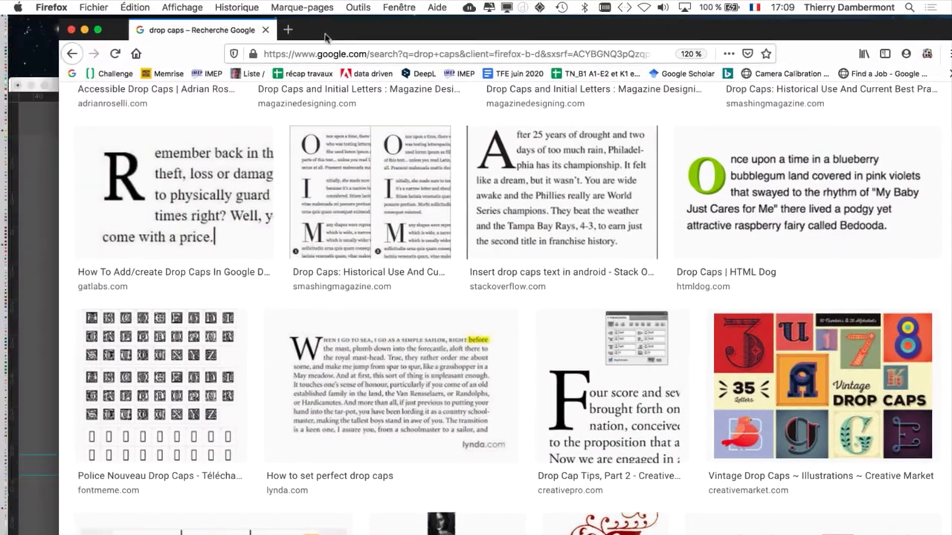
click(109, 30)
click(85, 85)
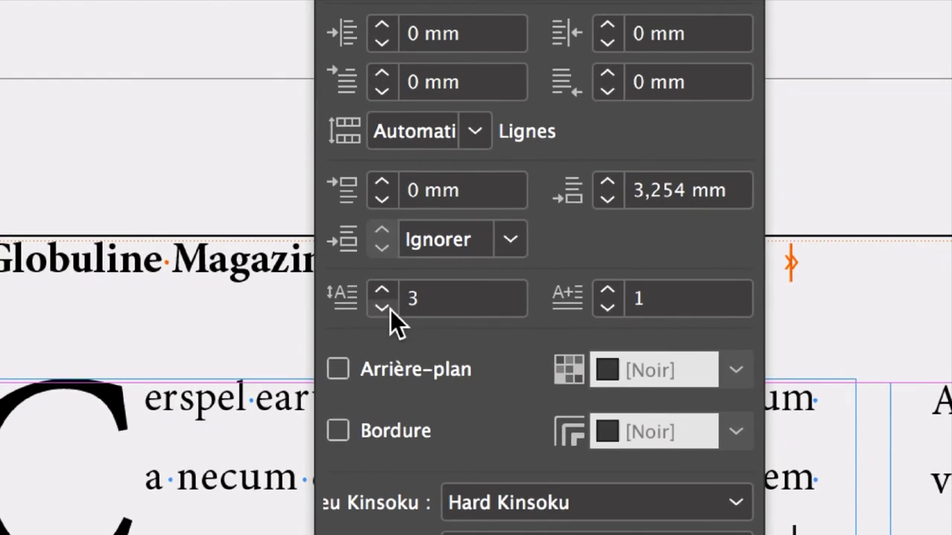
- Reset the opening paragraph's drop cap to one line and retype its first letter C
key(Down)
key(Down)
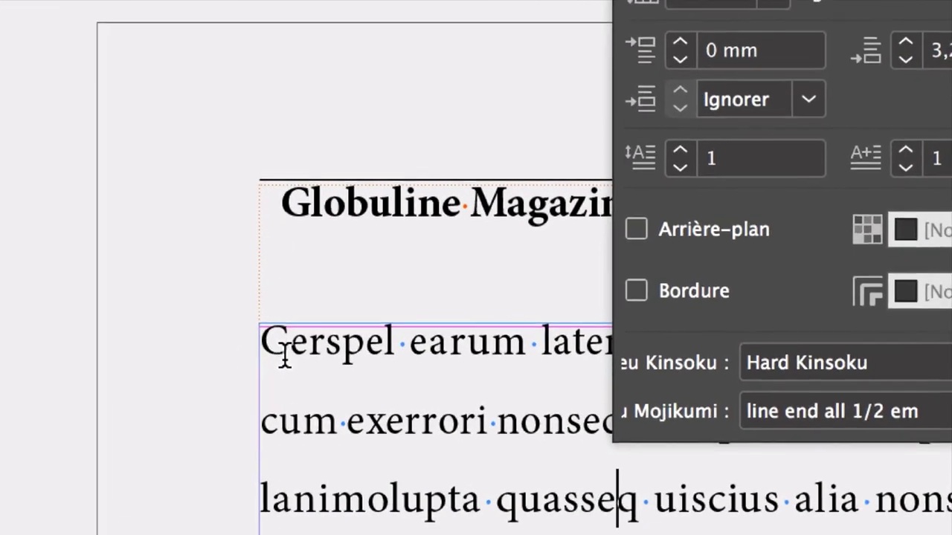
drag(284, 349, 261, 343)
text(C)
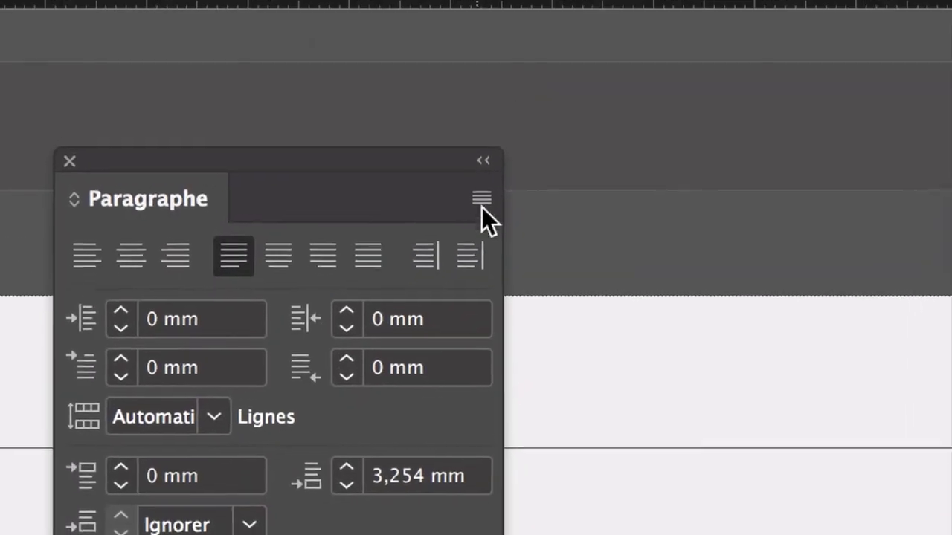
- Look at the Lettrines et styles imbriqués options for the opening paragraph, cancel them and close the Paragraph panel
click(482, 206)
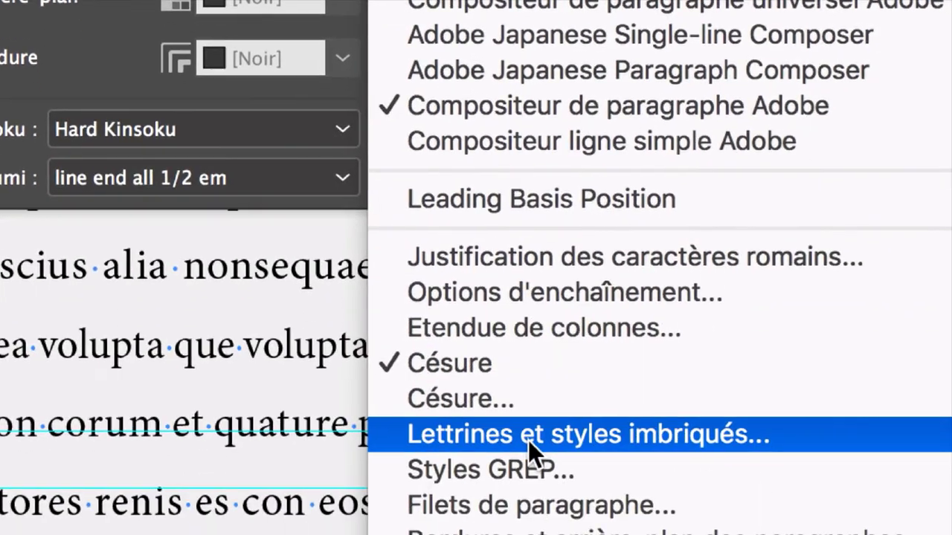
click(528, 441)
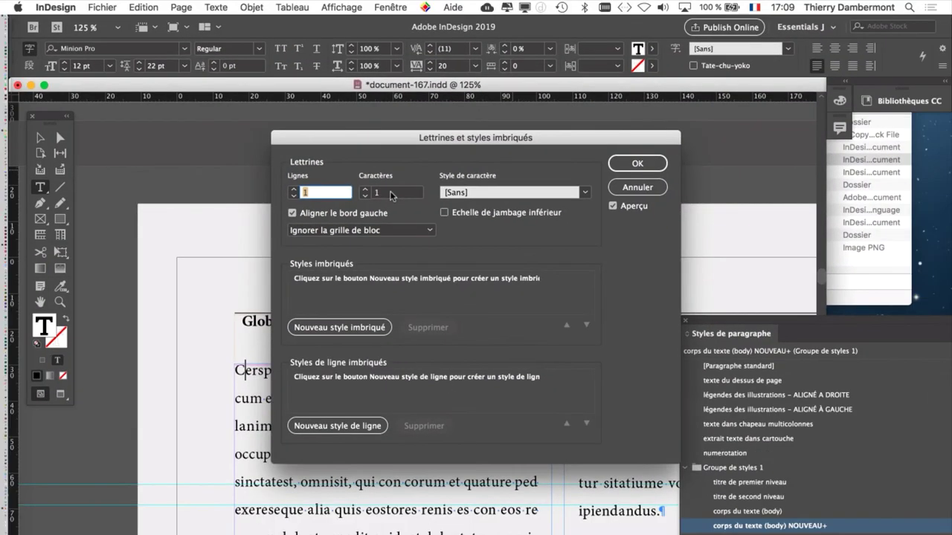
click(637, 188)
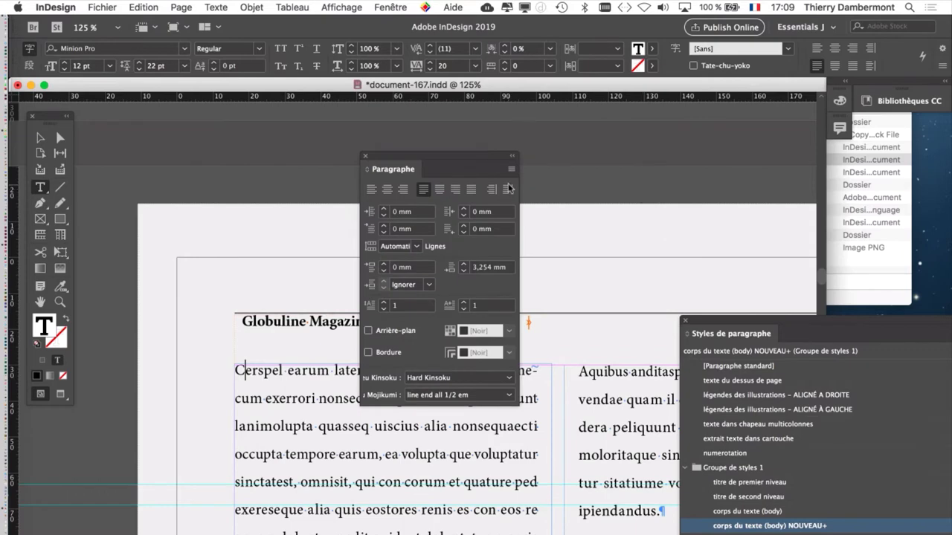
click(365, 156)
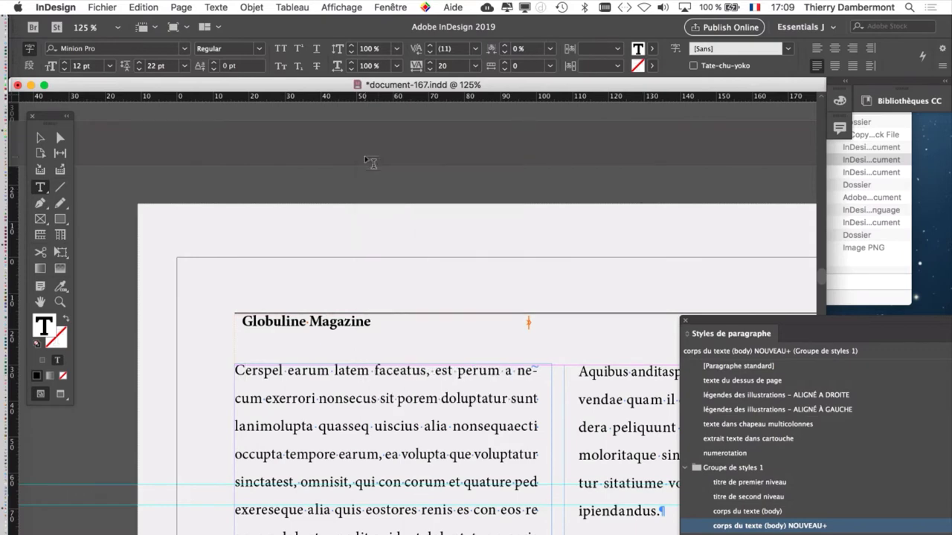
- Highlight the opening paragraph's initial letter C to examine it up close at 400% zoom
alt+scroll(241, 380, up, 5)
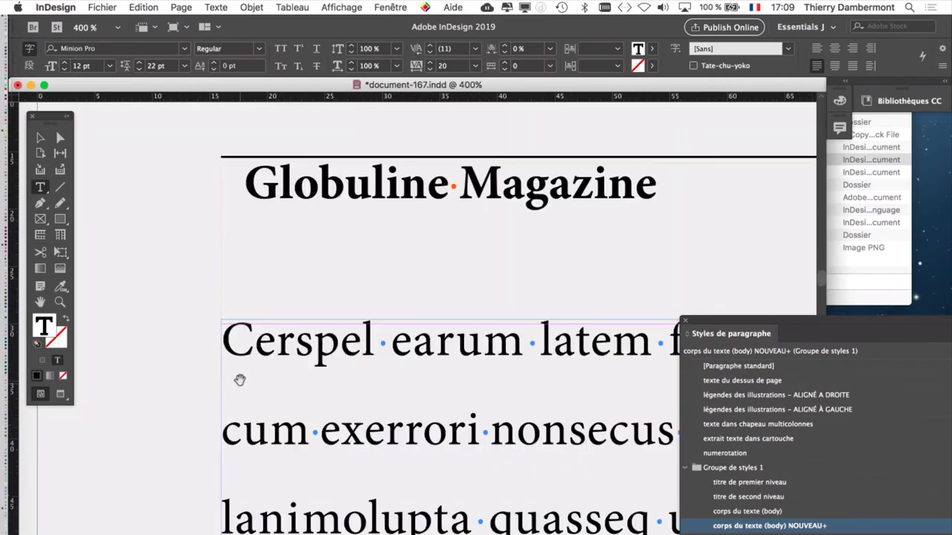
drag(244, 351, 232, 348)
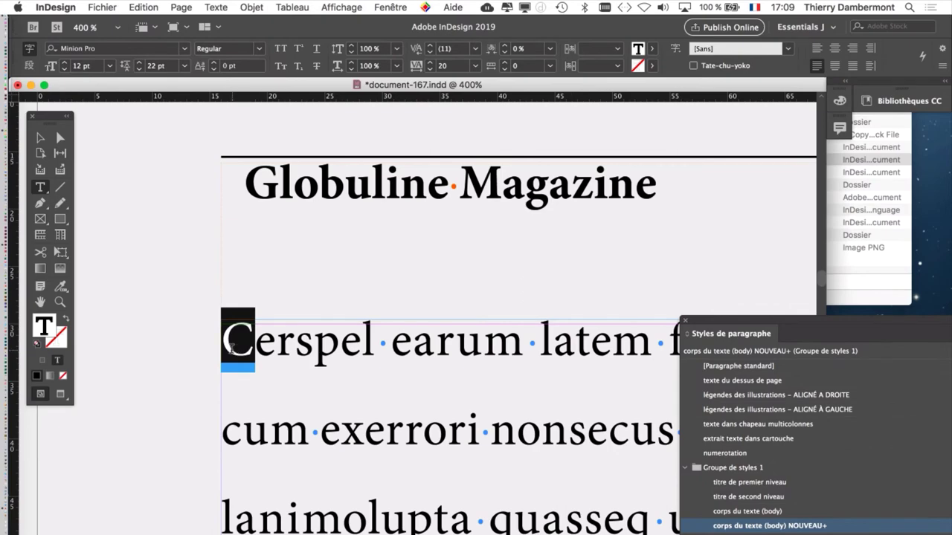
click(274, 371)
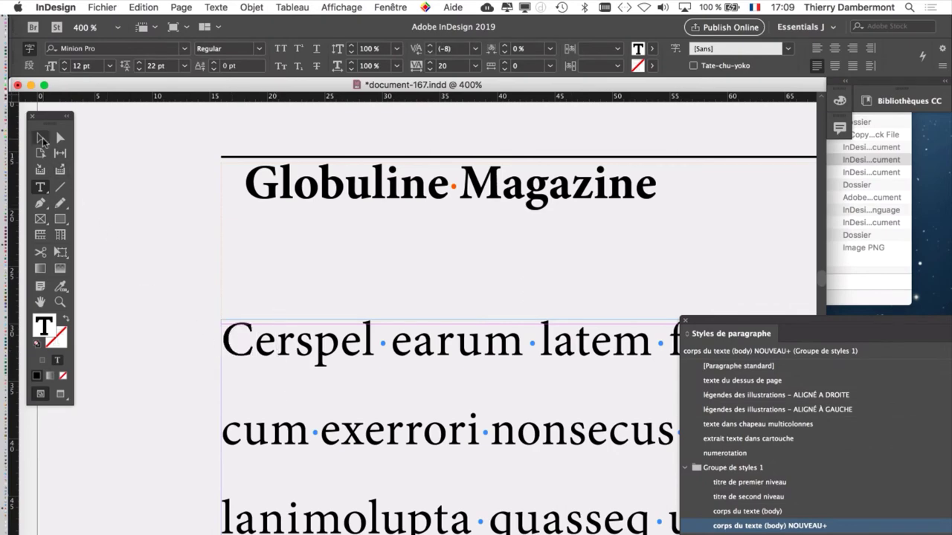
- Leave text editing with nothing selected and show the character styles panel
click(41, 138)
click(126, 178)
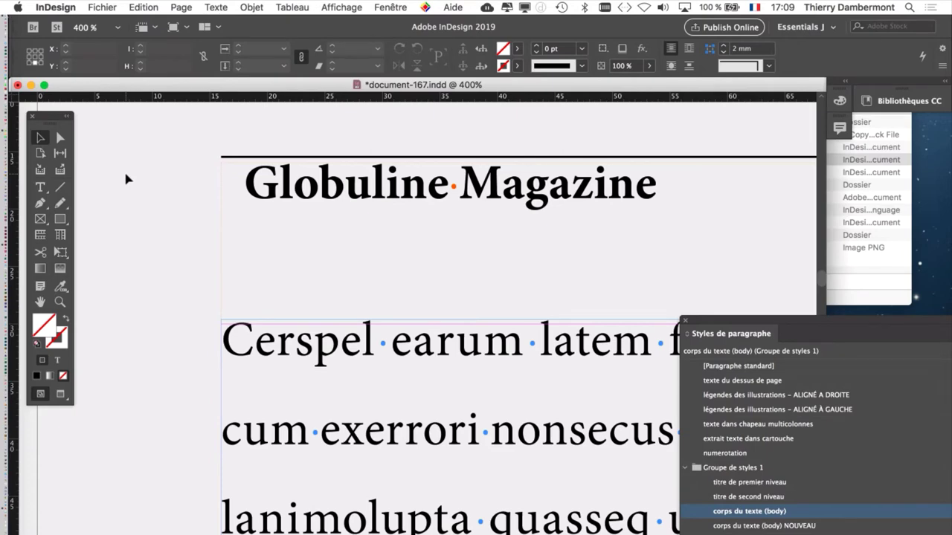
click(222, 6)
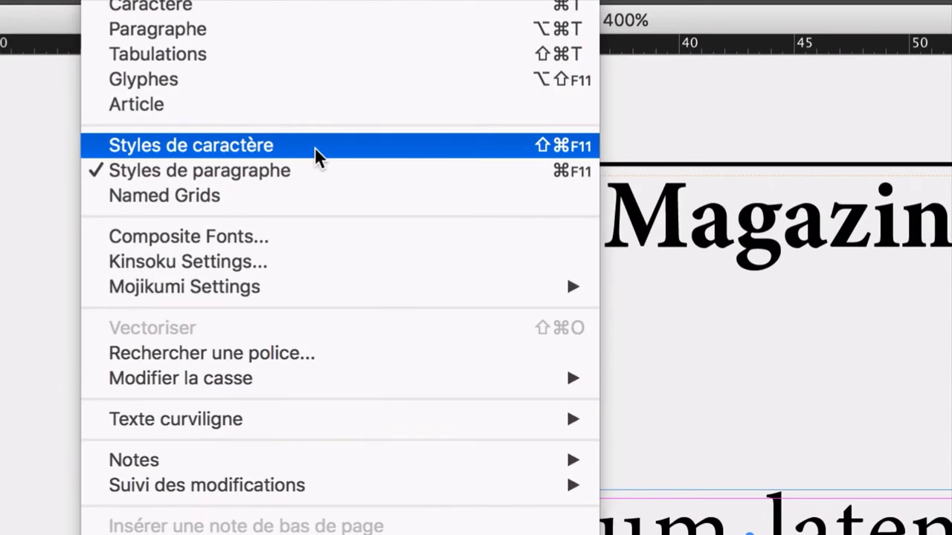
click(315, 147)
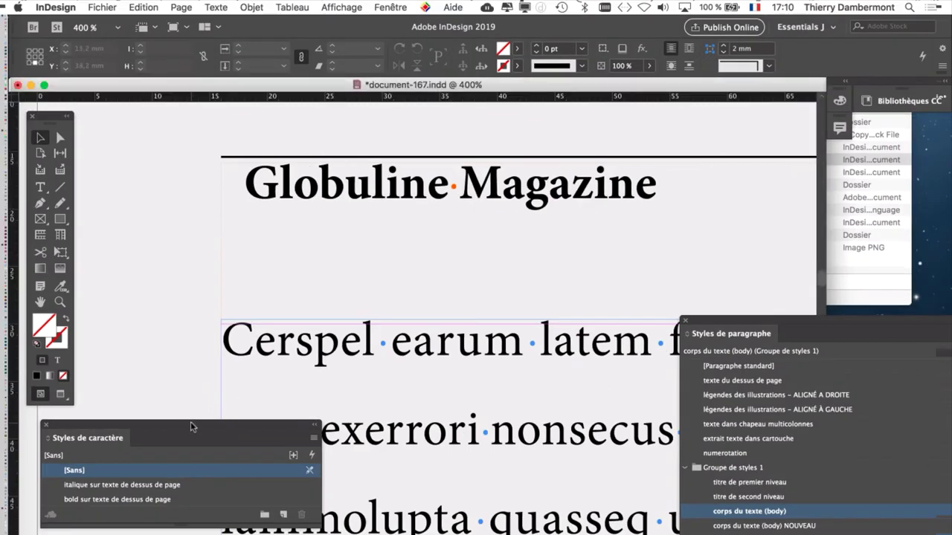
- Move the character styles panel over the opening lines of text and make it narrower and taller
drag(191, 424, 370, 116)
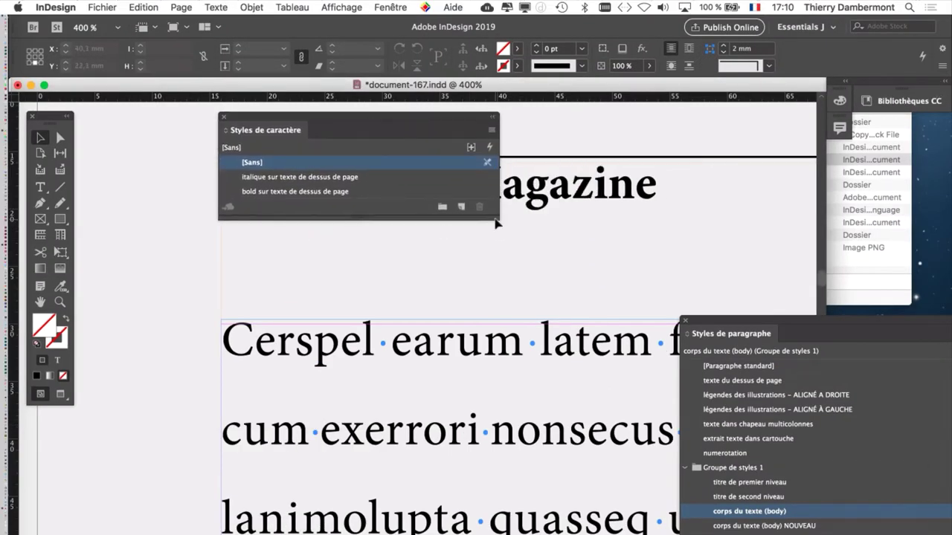
drag(496, 221, 422, 292)
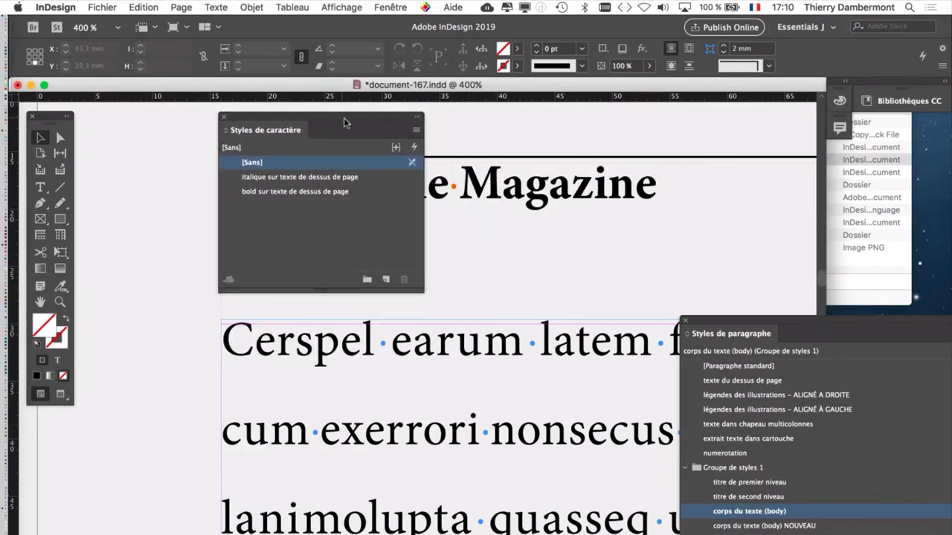
drag(344, 117, 491, 275)
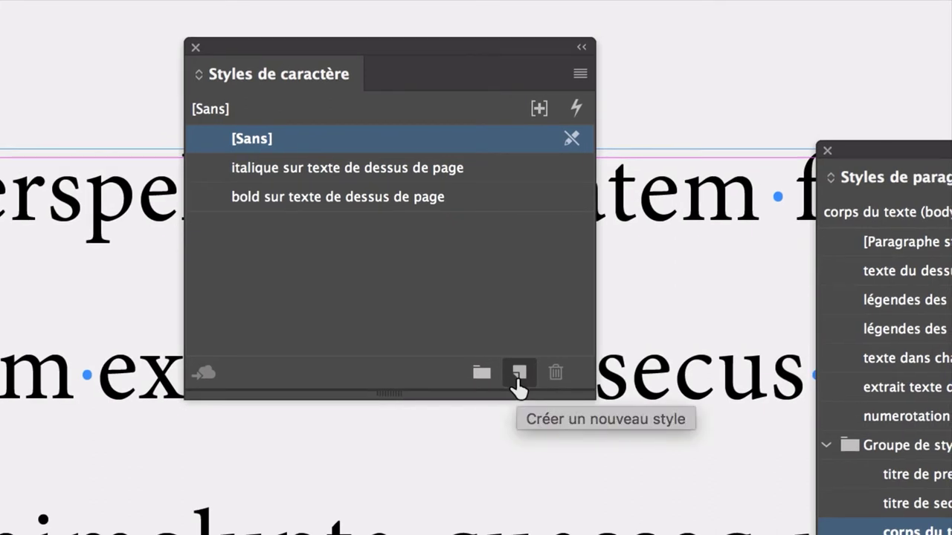
- Create a new character style and name it Grande lettrine
click(518, 373)
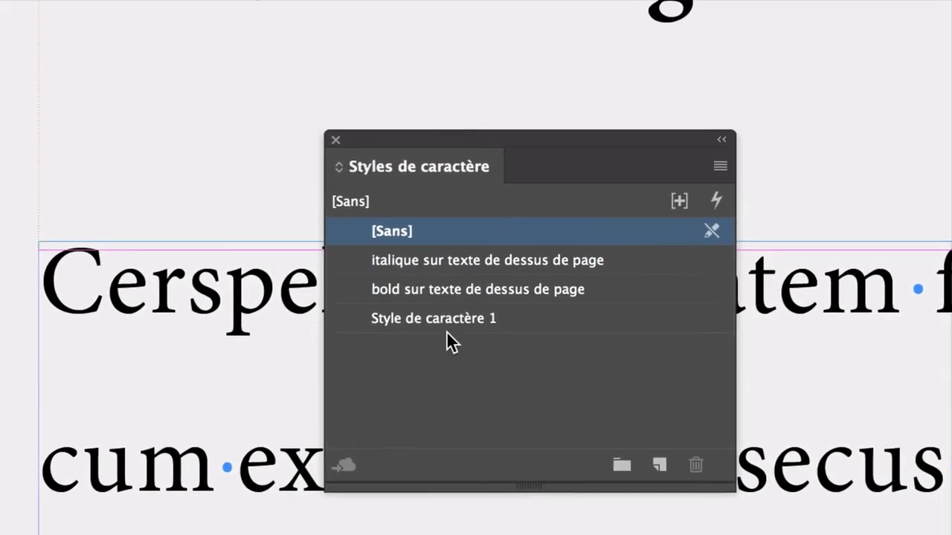
click(494, 326)
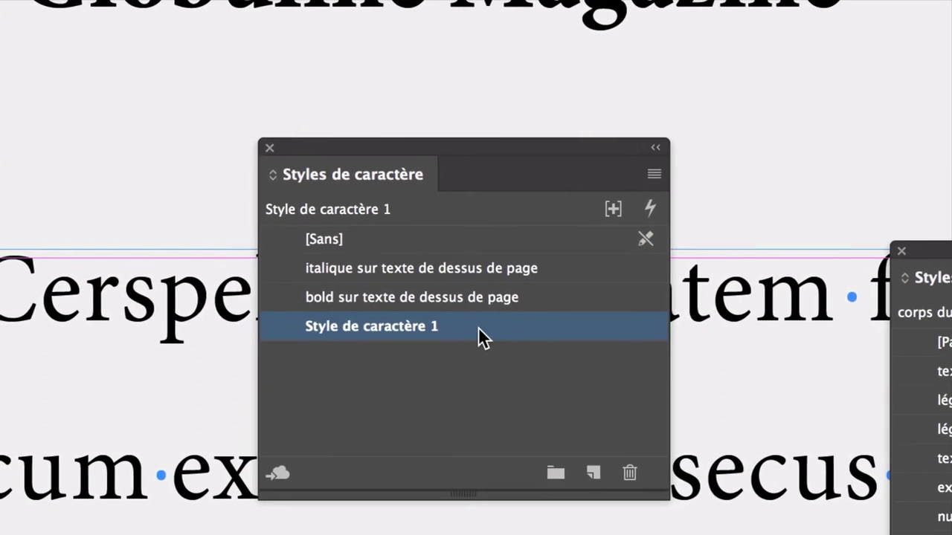
click(478, 327)
drag(442, 327, 422, 326)
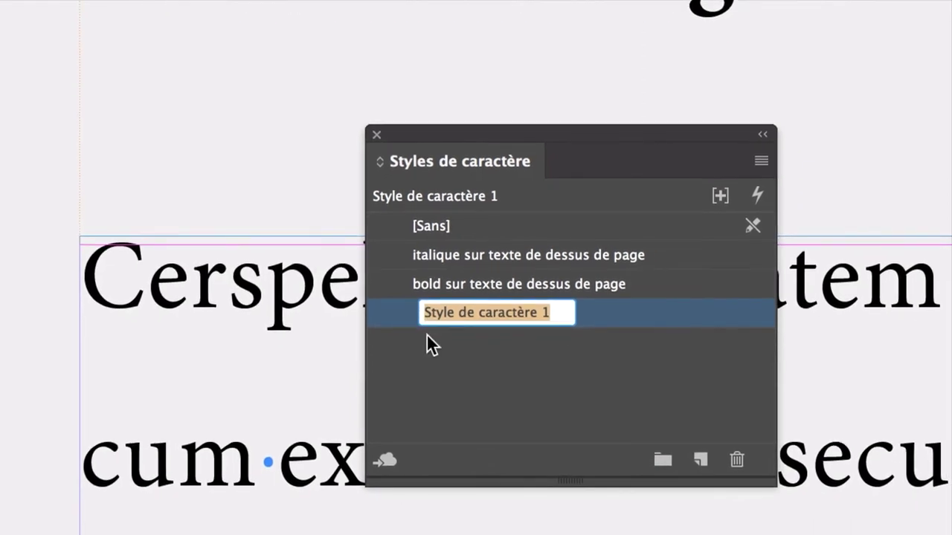
text(Grande lettr)
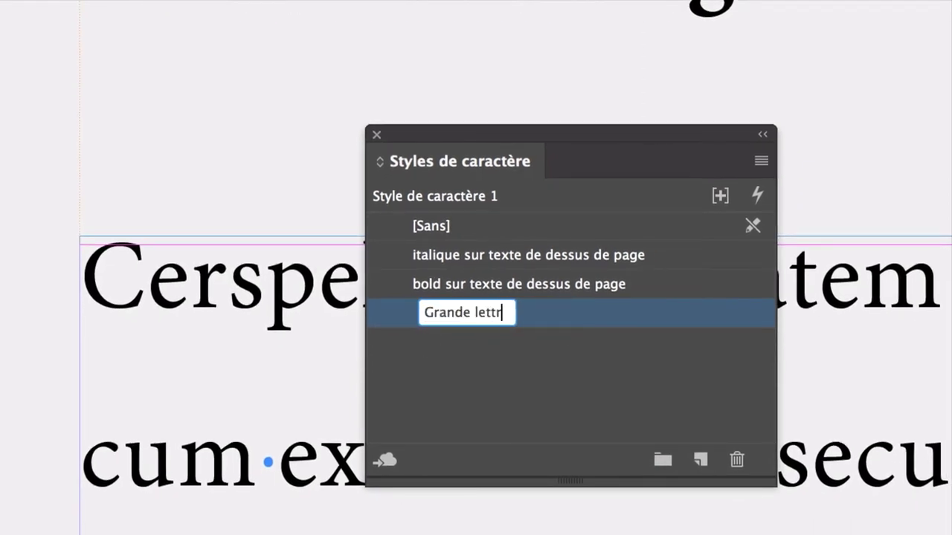
text(ine)
click(486, 361)
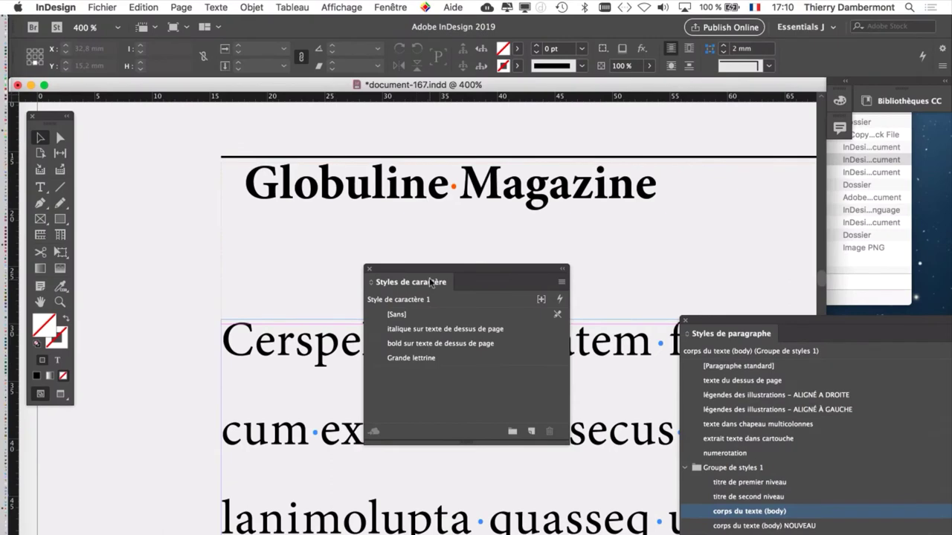
- Move the character styles panel clear of the opening words and select the Grande lettrine style
drag(469, 142, 490, 133)
drag(442, 265, 670, 150)
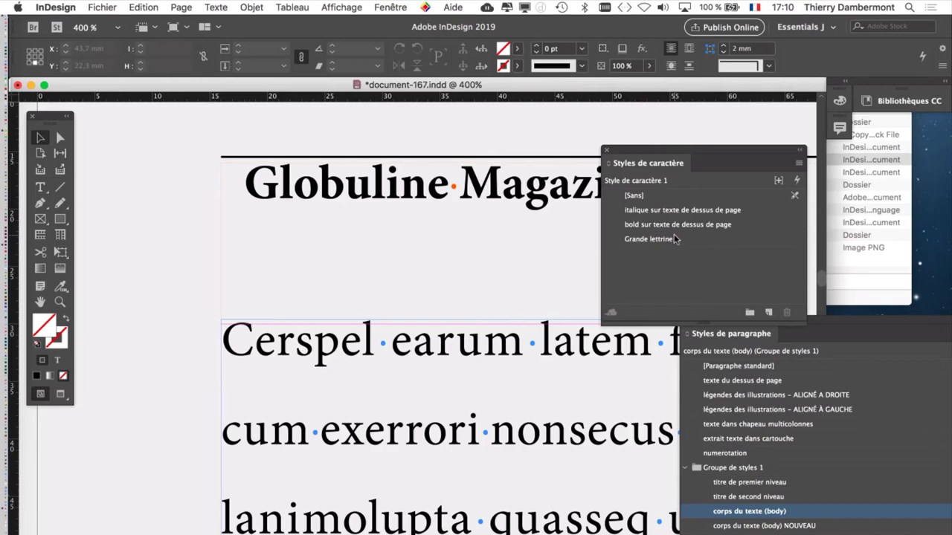
click(680, 240)
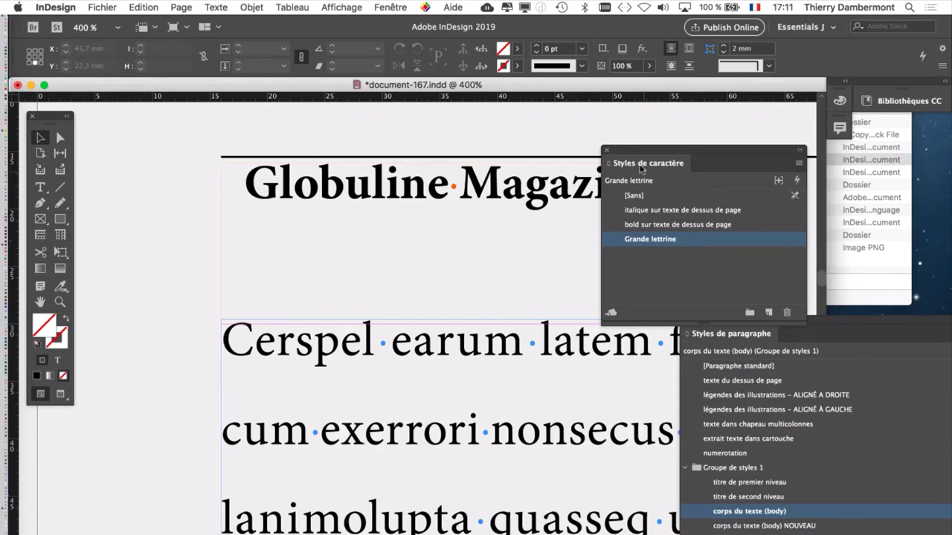
- Place the text cursor inside the word earum in the opening paragraph's first line
key(super+minus)
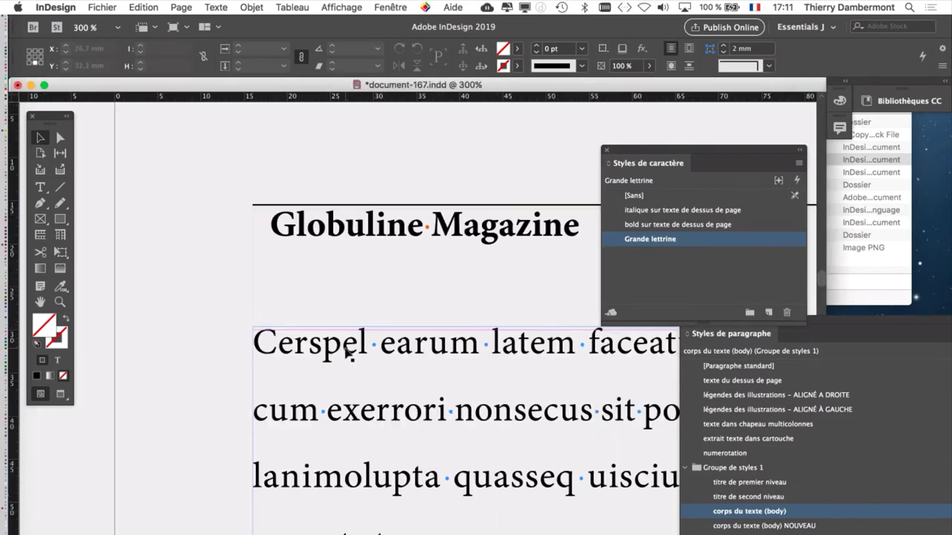
scroll(355, 308, down, 5)
scroll(355, 308, right, 4)
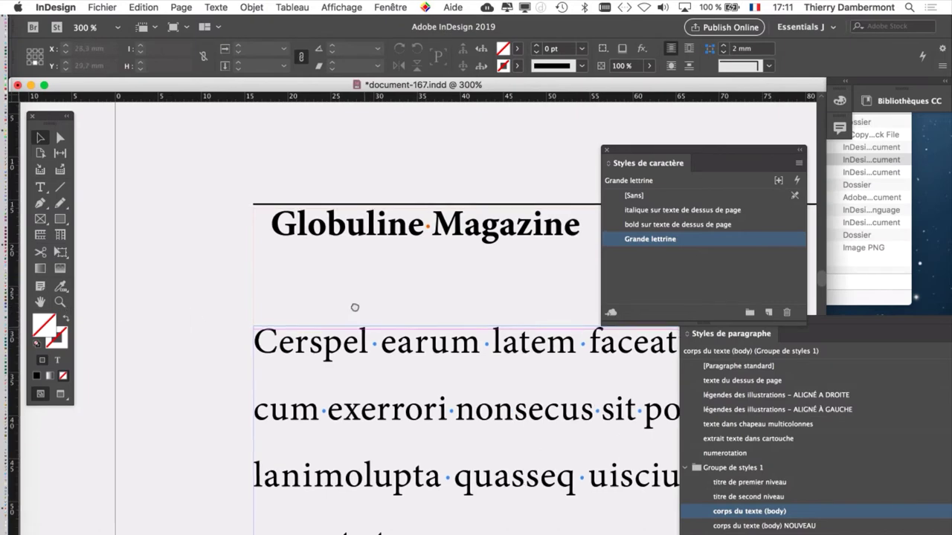
click(42, 190)
key(super+minus)
click(293, 233)
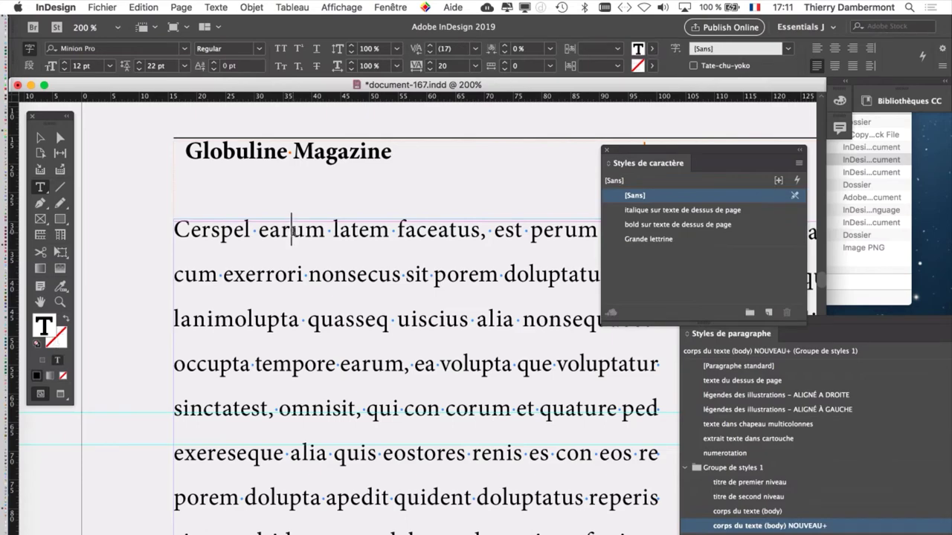
- Examine the whole opening paragraph, from its first line down to its closing paragraph mark and back
key(super+minus)
key(super+minus)
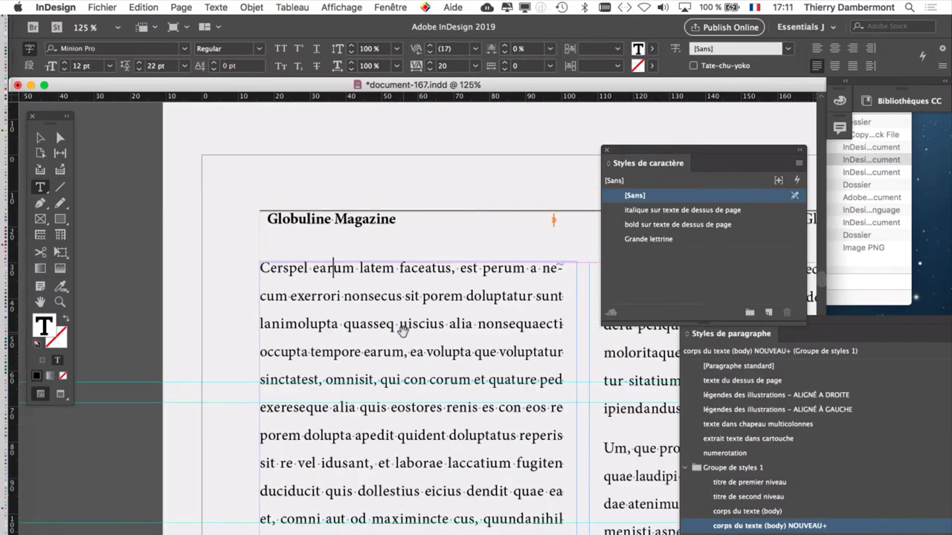
key(super+minus)
key(super+minus)
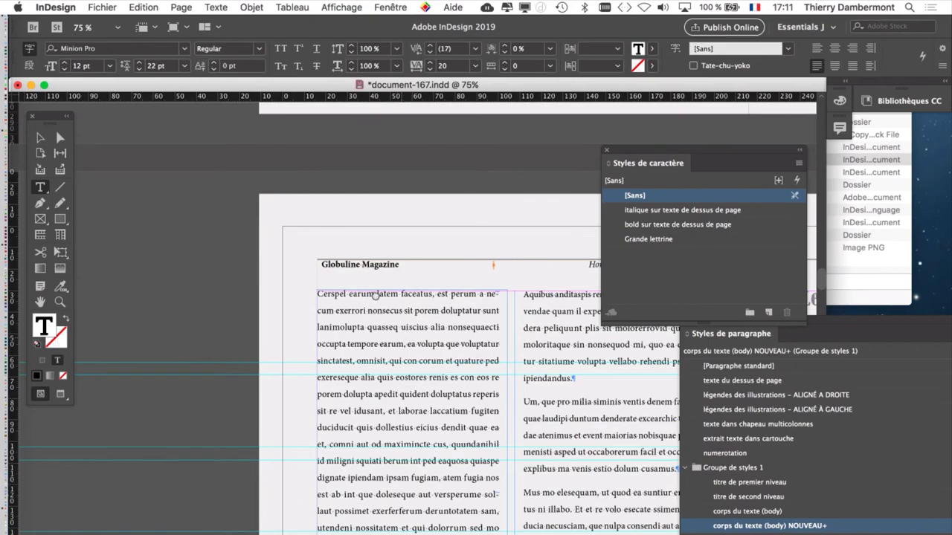
scroll(319, 212, down, 5)
key(super+minus)
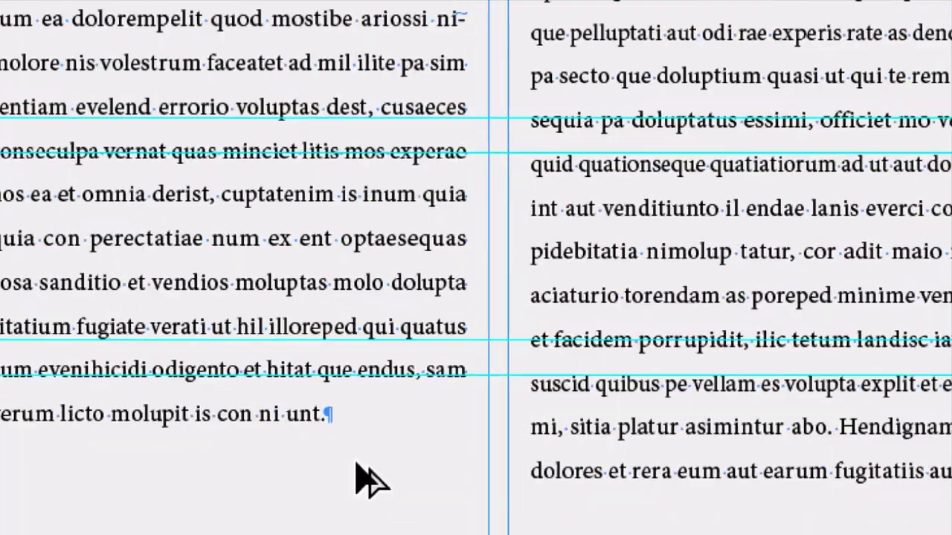
key(super+equal)
key(super+equal)
key(super+equal)
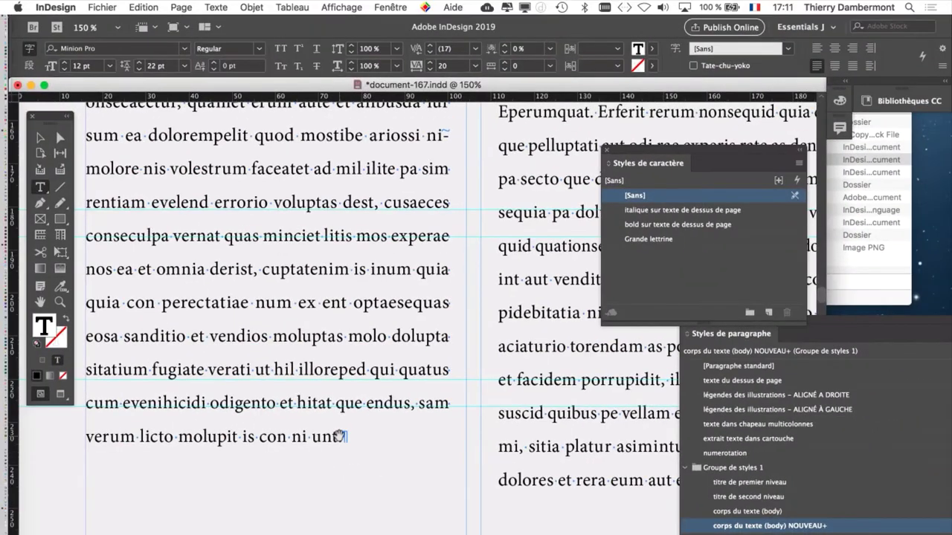
key(super+minus)
key(super+minus)
key(super+minus)
scroll(339, 432, up, 6)
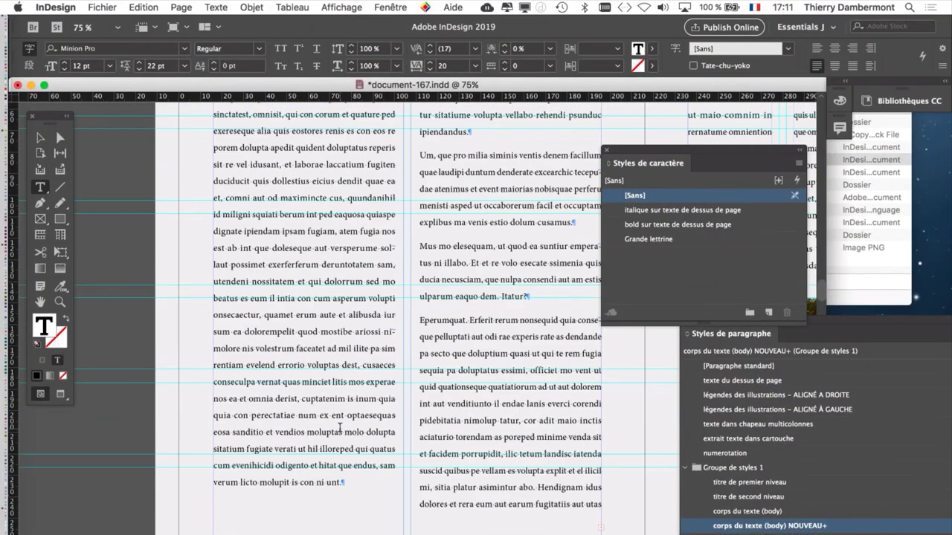
scroll(339, 429, down, 4)
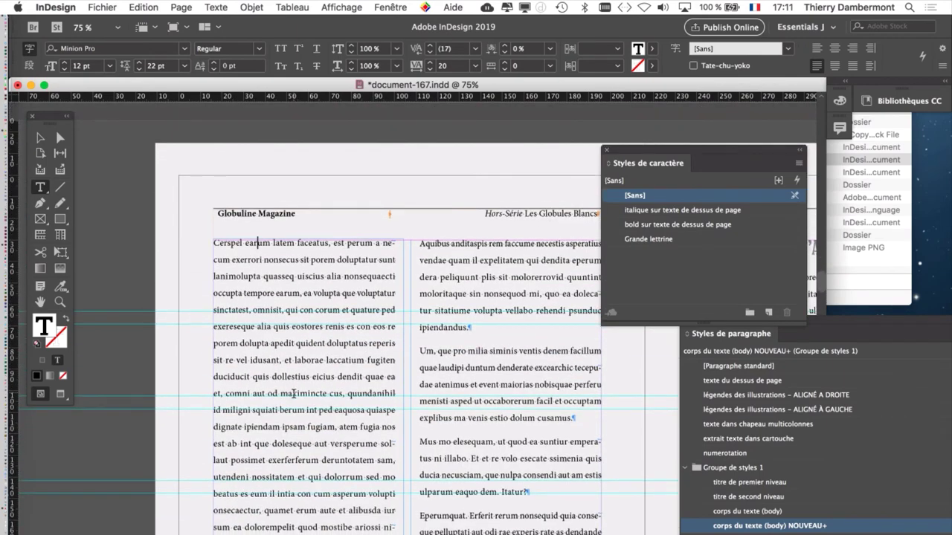
scroll(294, 391, down, 4)
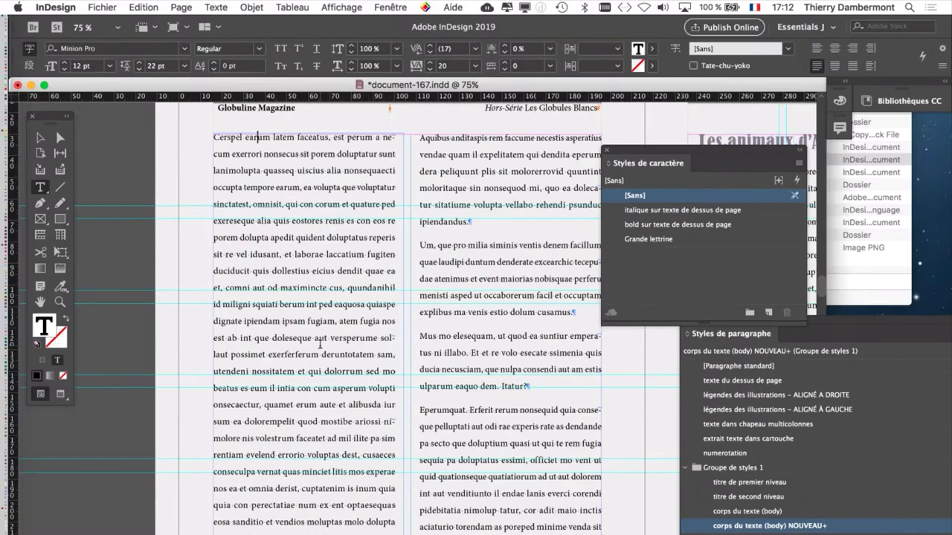
scroll(258, 186, up, 1)
scroll(259, 184, up, 4)
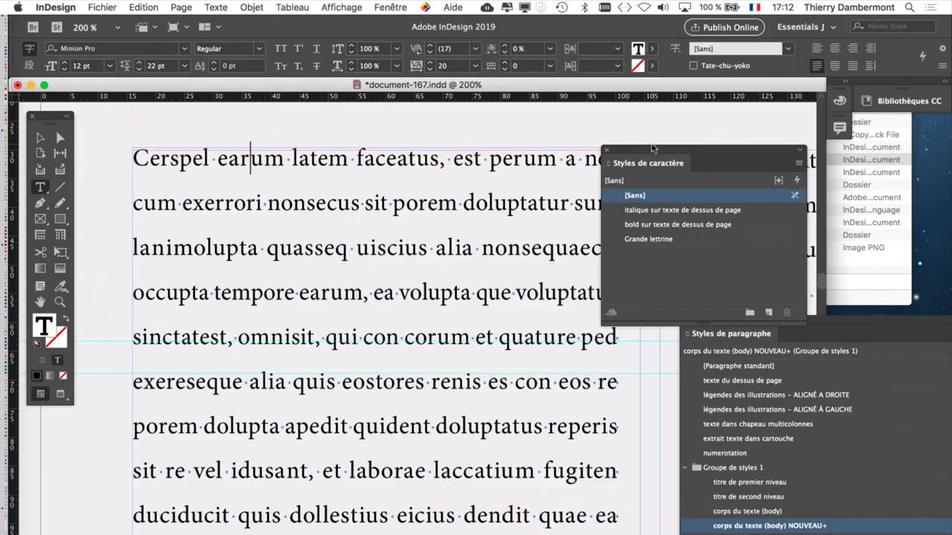
- Move the character styles panel off the first text column and show the Paragraph panel near the column's upper edge
drag(644, 153, 706, 128)
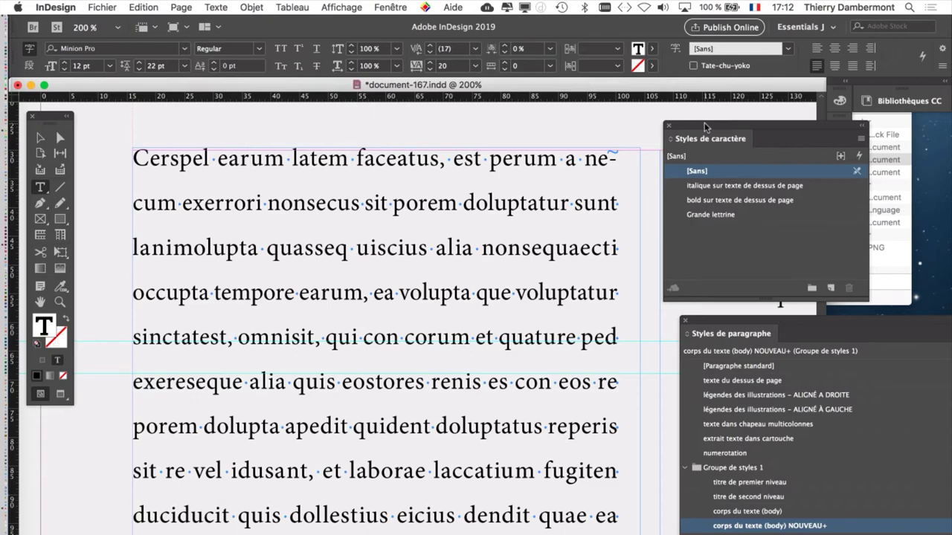
drag(706, 127, 733, 116)
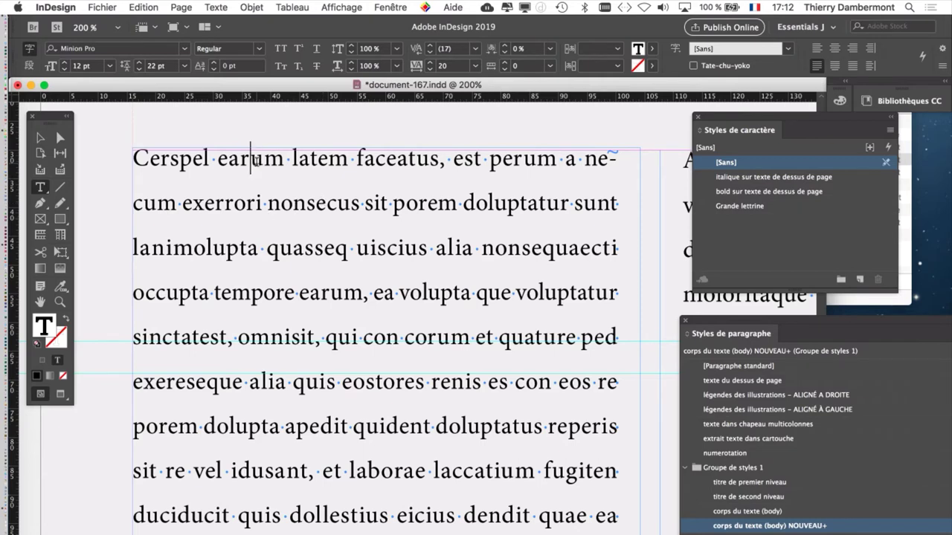
click(219, 7)
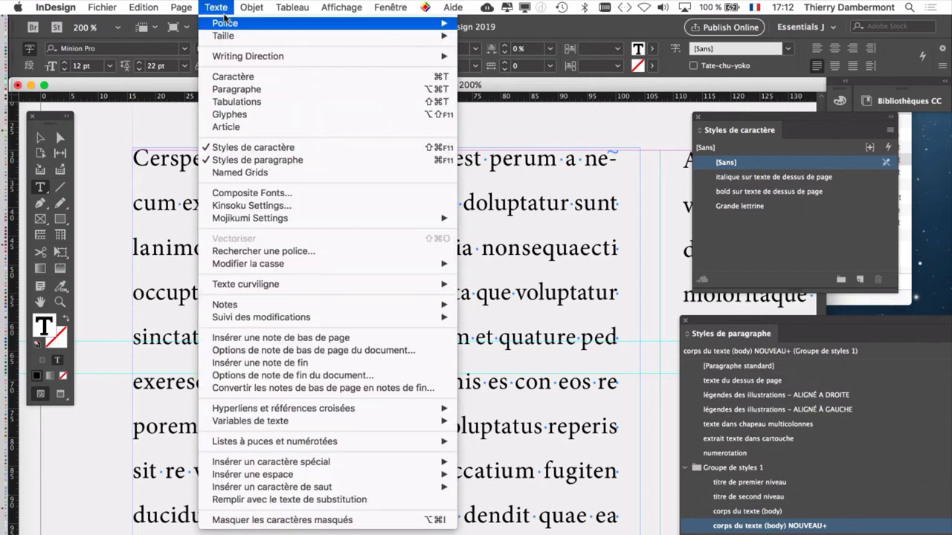
click(251, 90)
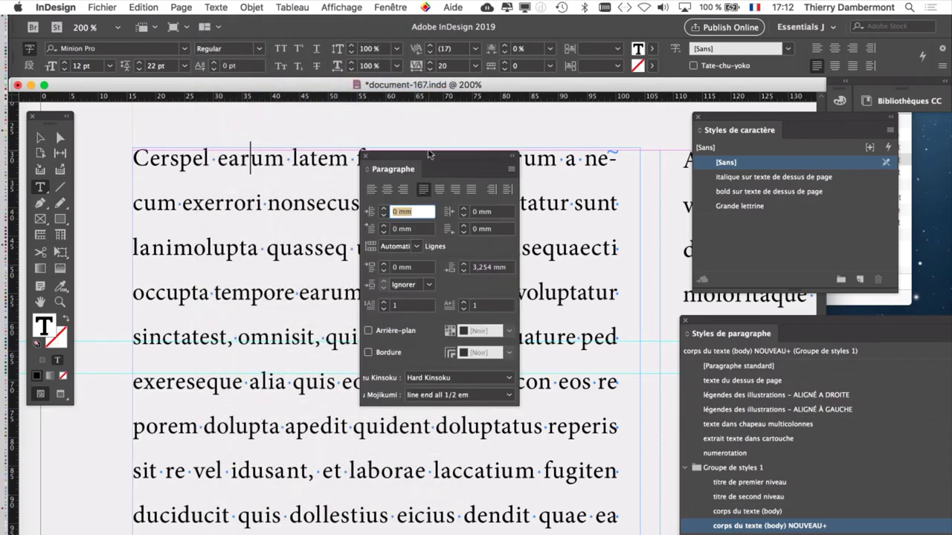
drag(429, 159, 445, 121)
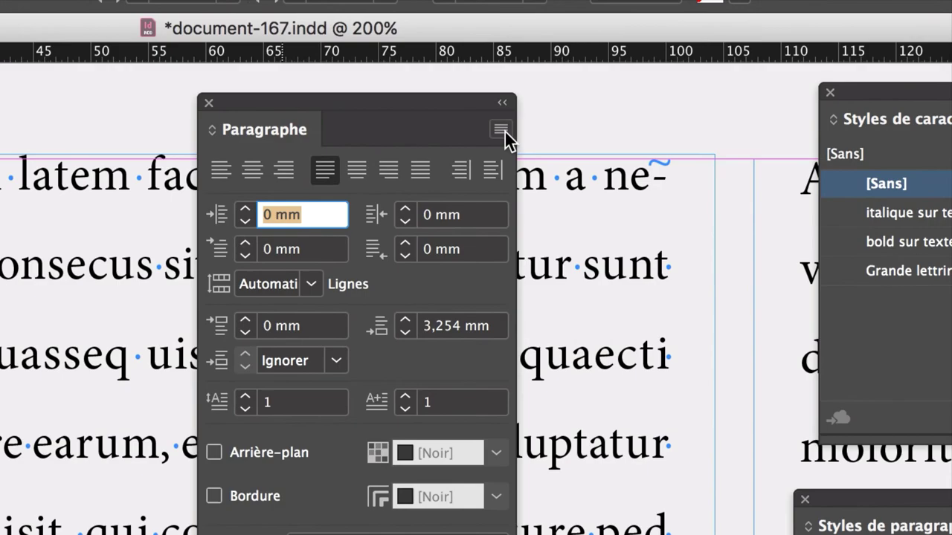
- Assign the Grande lettrine character style to the opening paragraph's drop cap in the Lettrines et styles imbriqués options
click(575, 147)
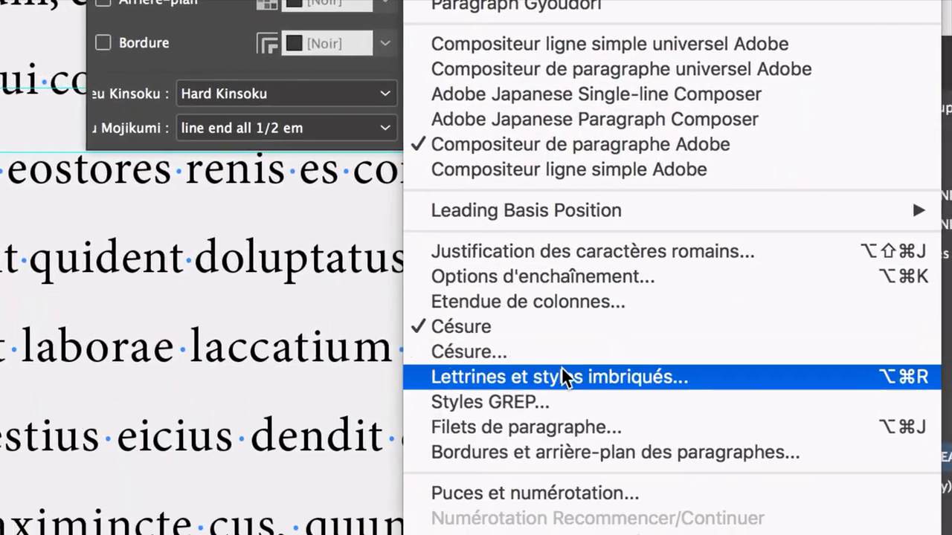
click(562, 368)
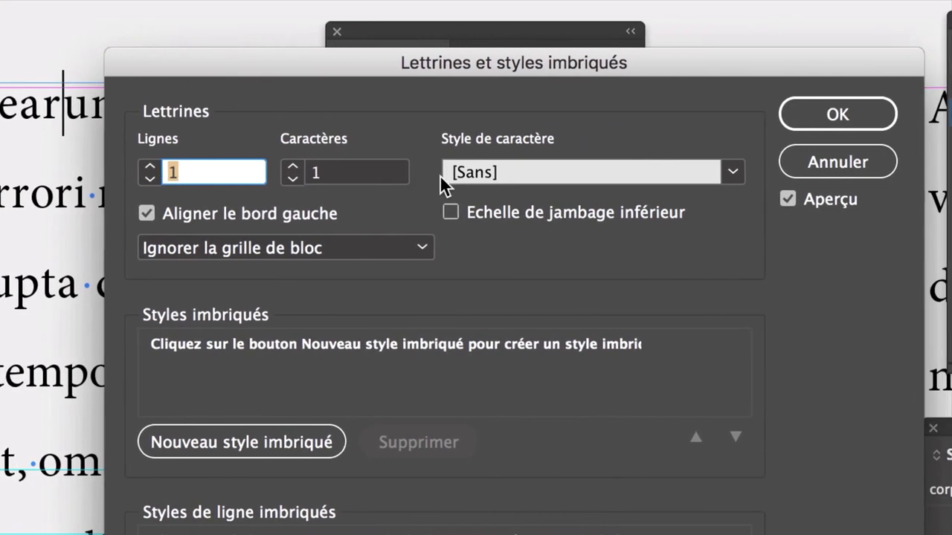
click(475, 175)
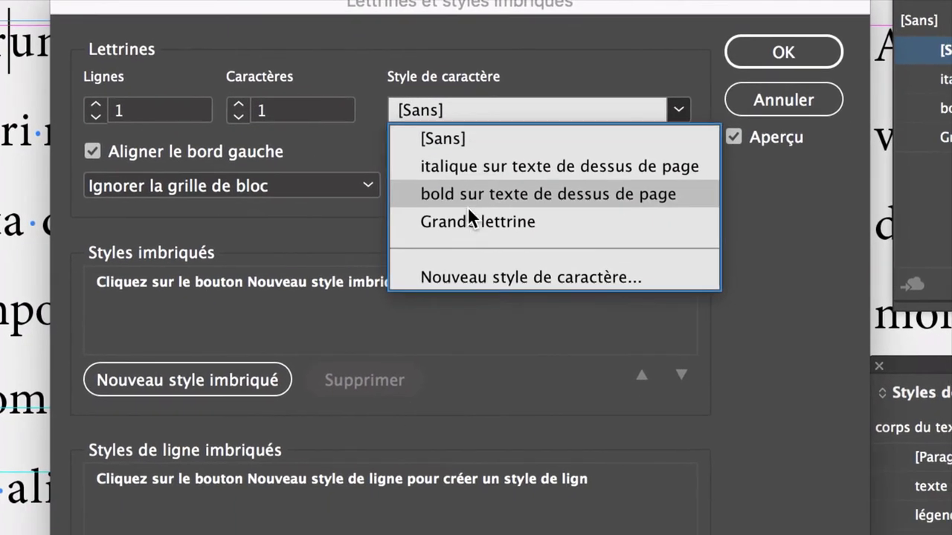
click(476, 220)
click(455, 111)
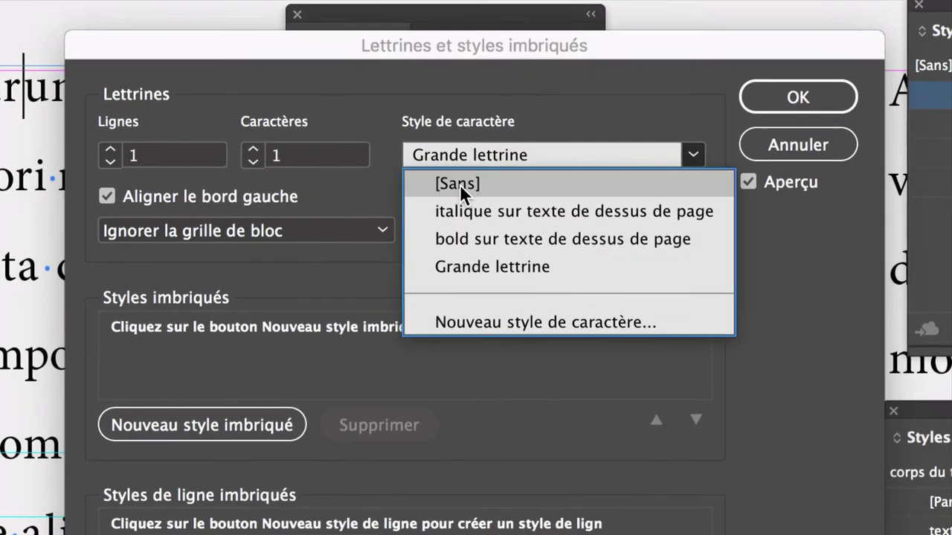
click(477, 266)
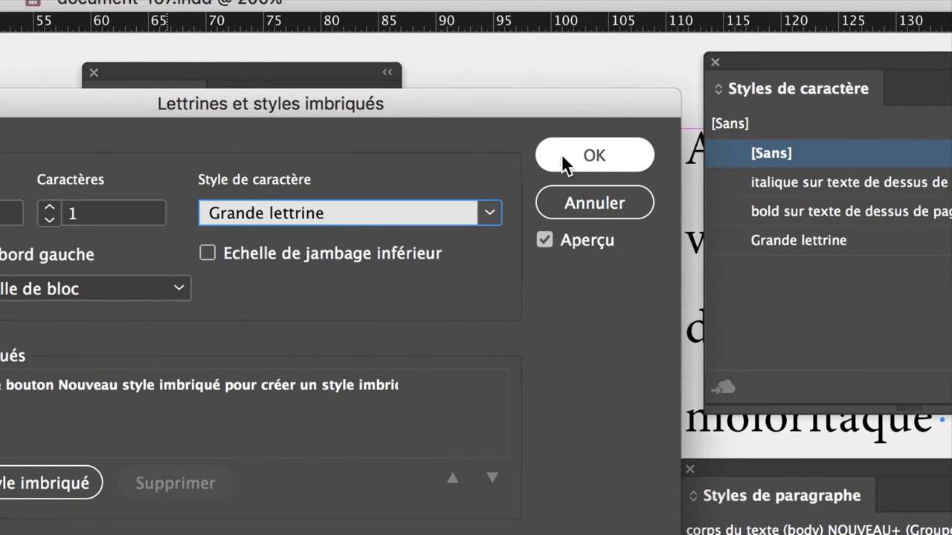
click(801, 115)
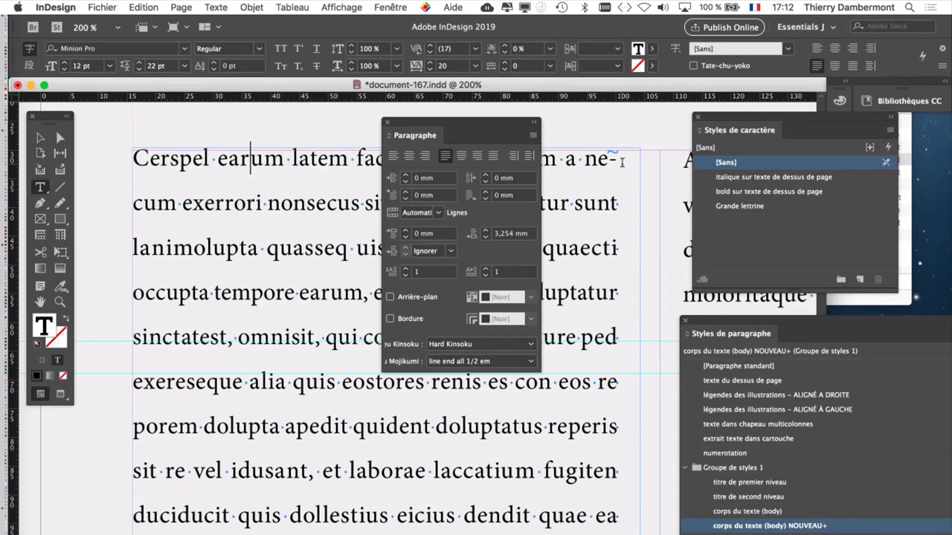
- Review the opening paragraph's Lettrines et styles imbriqués options to check the assigned character style, and accept them
click(533, 135)
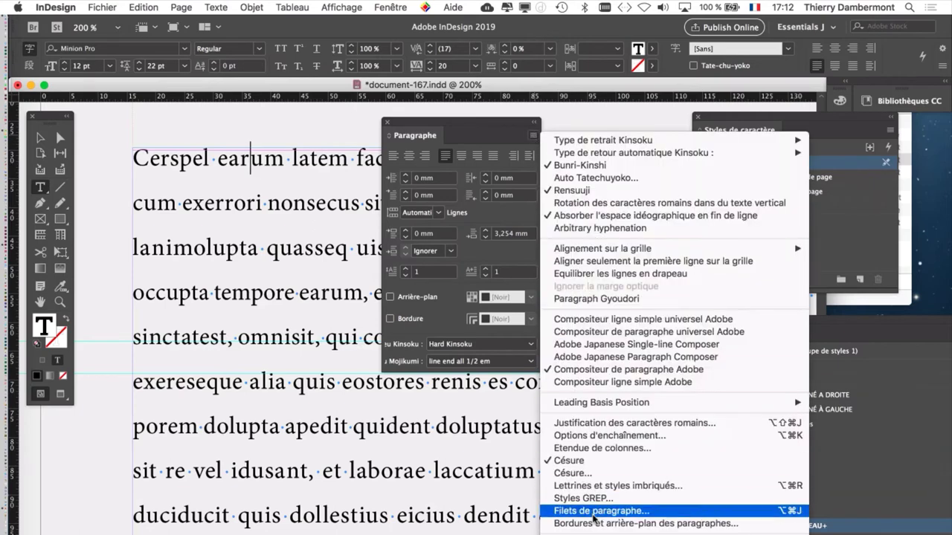
click(601, 486)
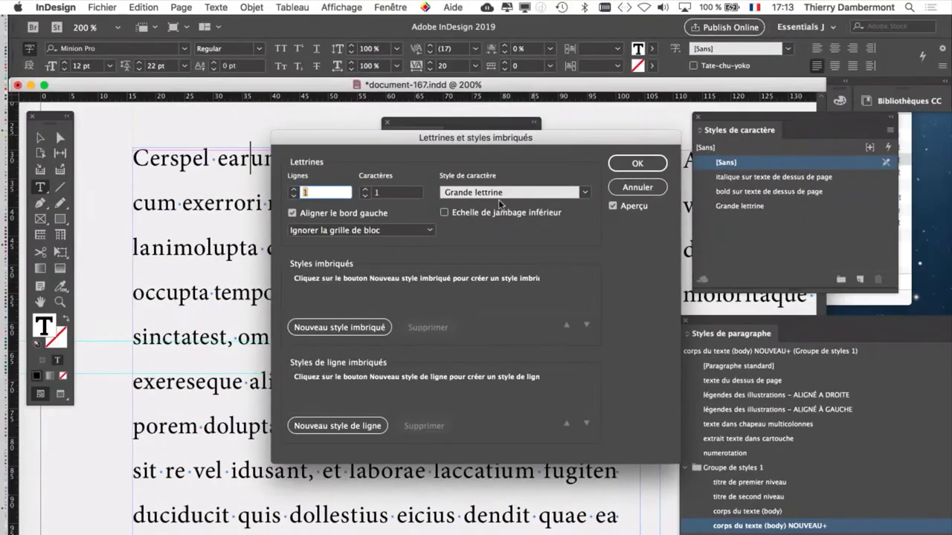
click(638, 167)
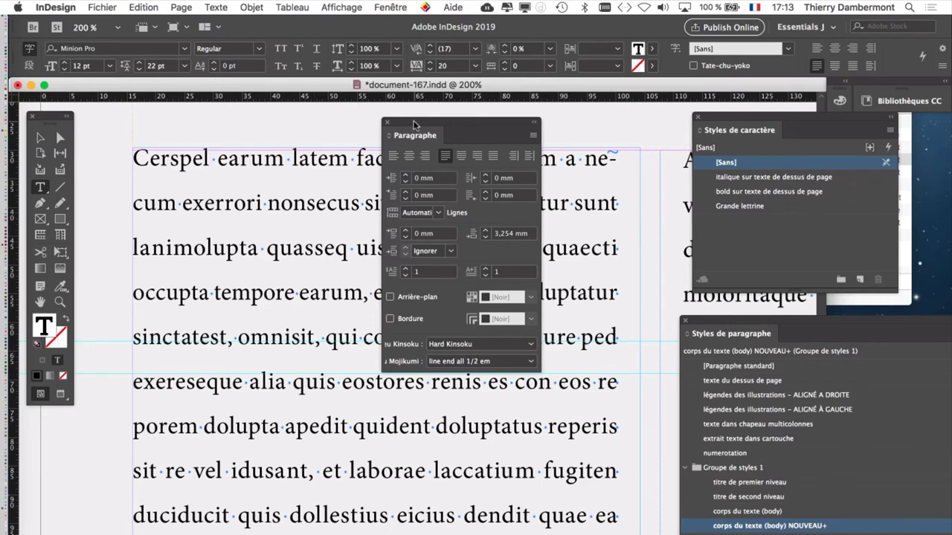
- Deselect the text frame with the Selection tool, clear the Paragraph panel off the opening lines, and bring the character styles panel between the columns
drag(414, 124, 464, 126)
click(40, 137)
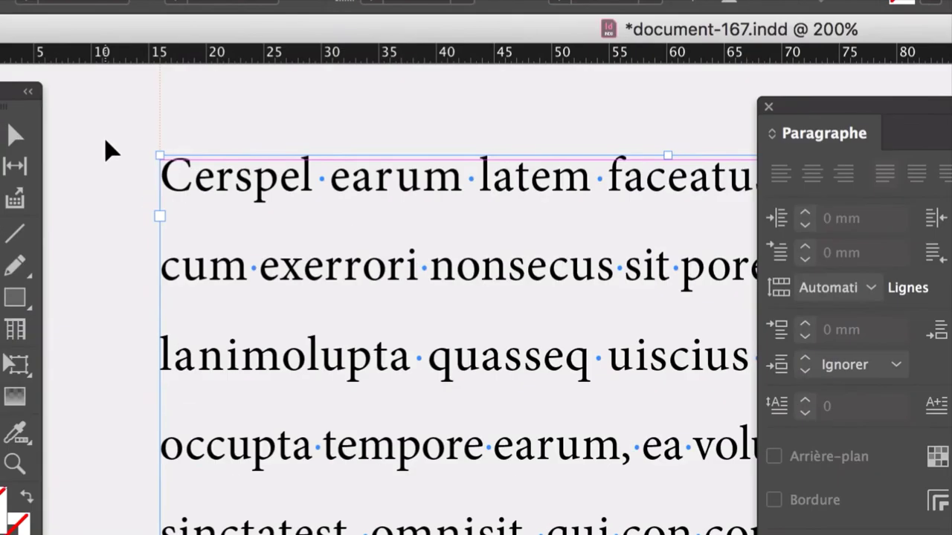
key(Return)
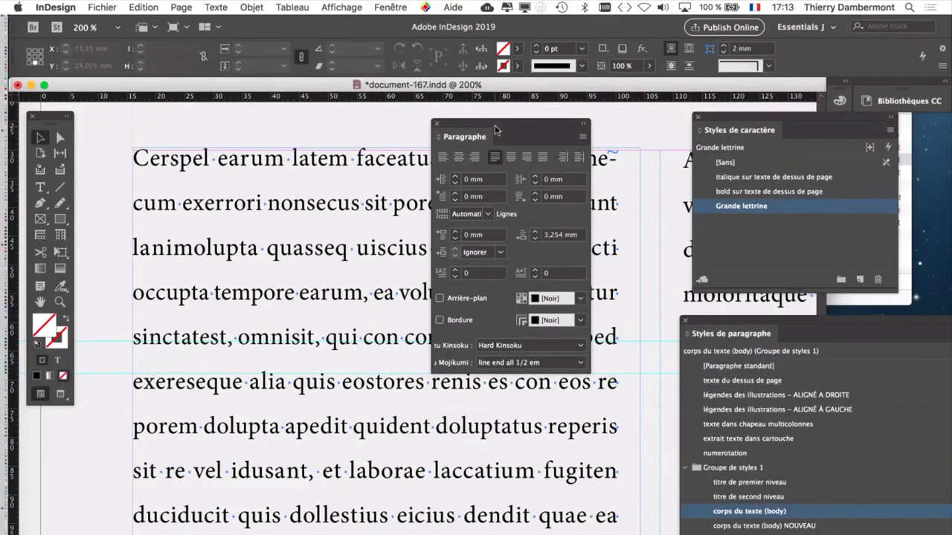
drag(889, 120, 659, 283)
drag(314, 294, 94, 474)
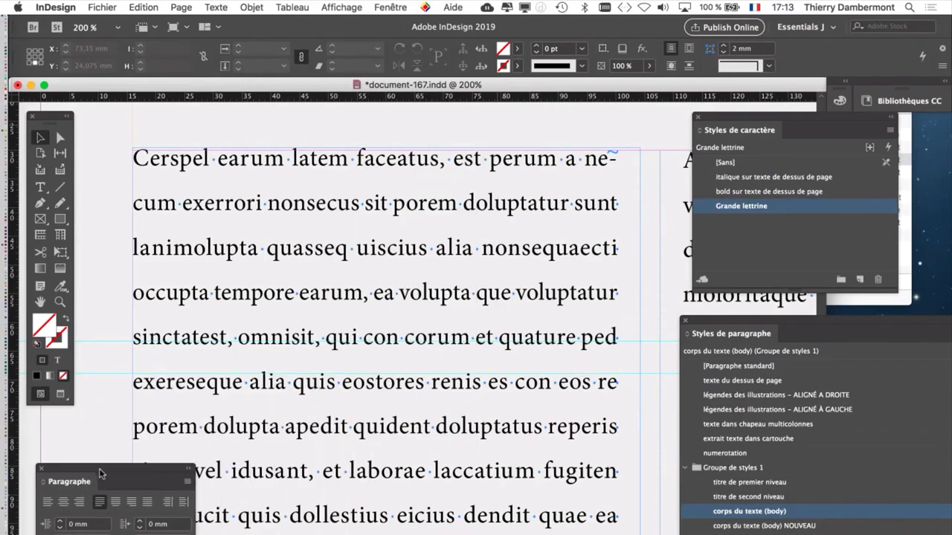
drag(775, 126, 590, 176)
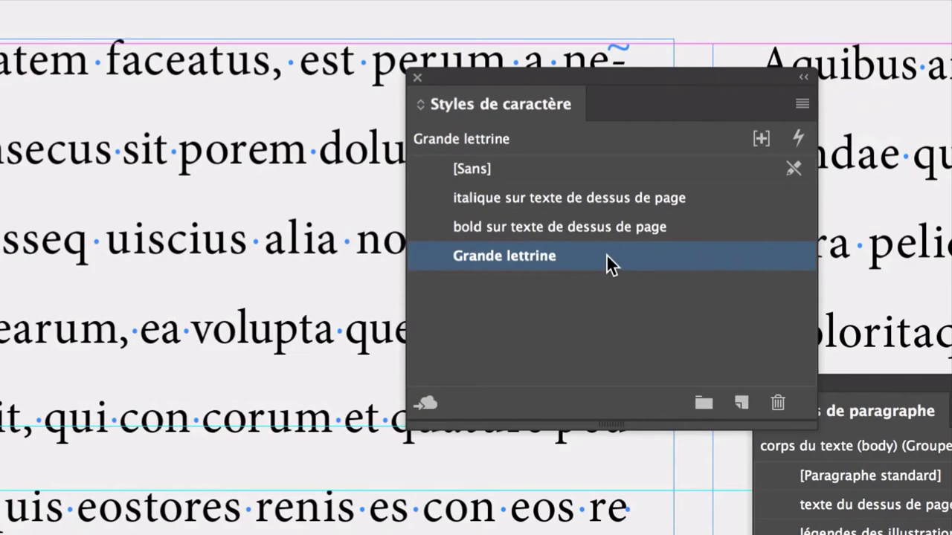
- Open the Grande lettrine style's base character formats, try a 12 pt size, enable the preview and set the size to 24 pt
double_click(618, 256)
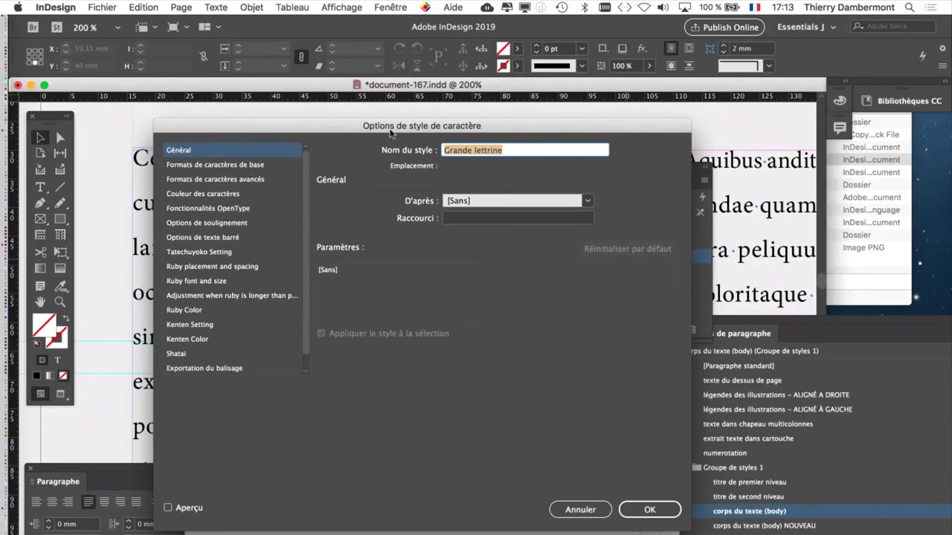
drag(309, 126, 565, 109)
click(531, 152)
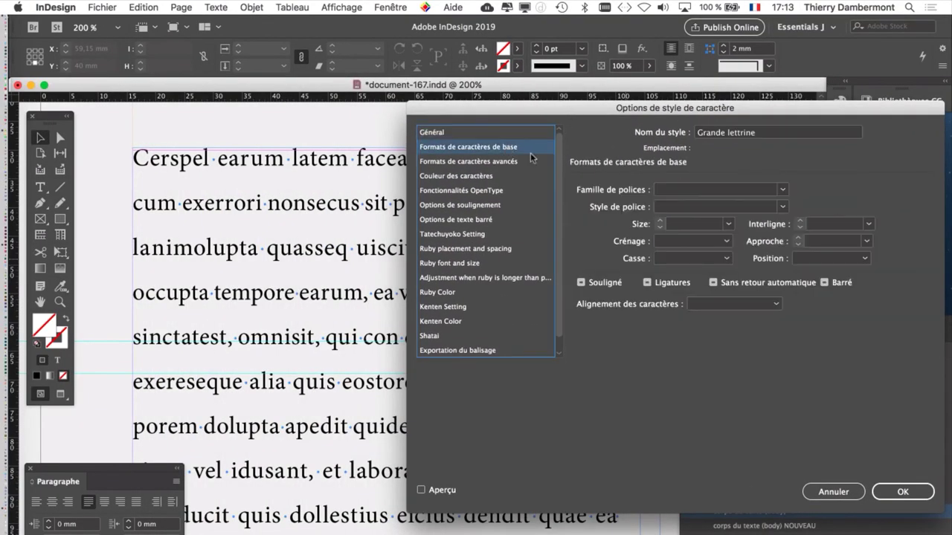
click(727, 224)
click(701, 308)
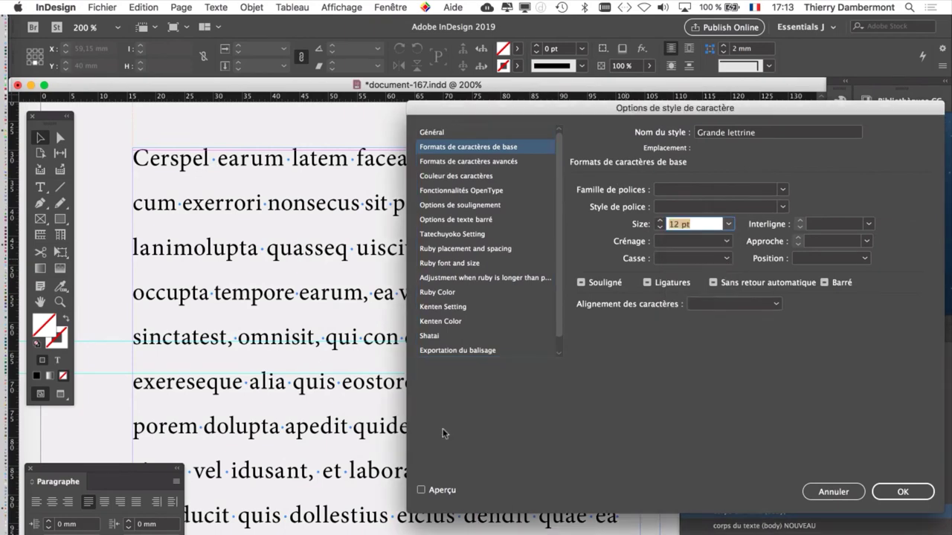
click(444, 494)
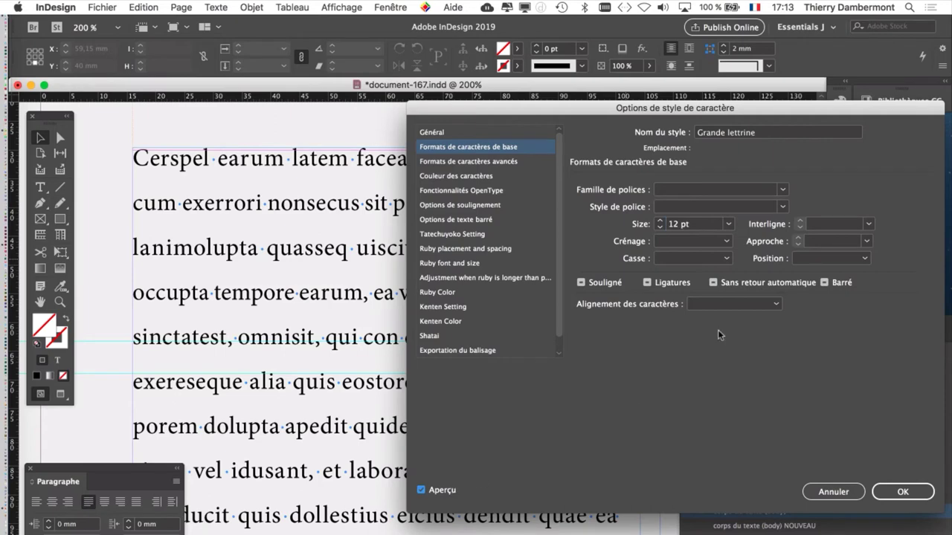
click(728, 223)
click(699, 349)
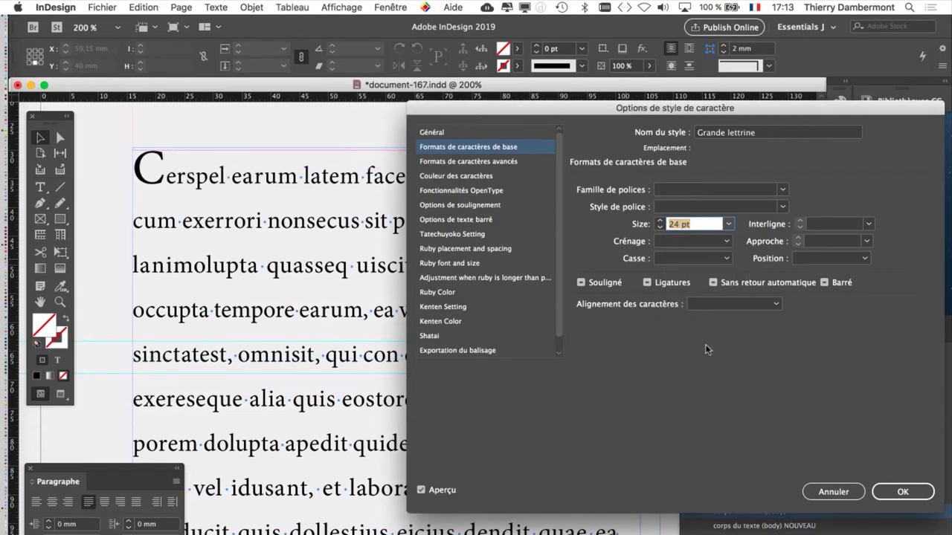
- Move the style options clear of the drop cap and enlarge Grande lettrine's character size to 36 pt and finally 48 pt
drag(654, 115, 608, 316)
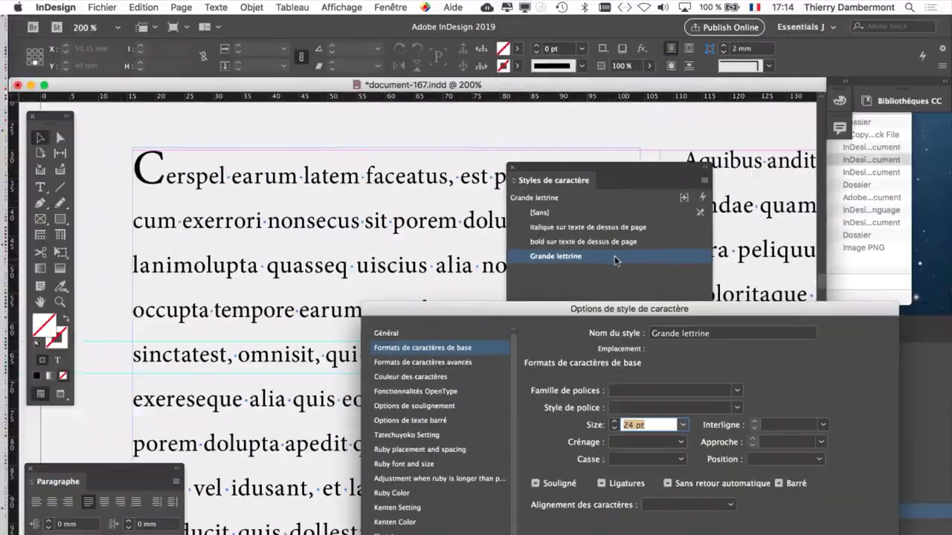
drag(606, 305, 711, 46)
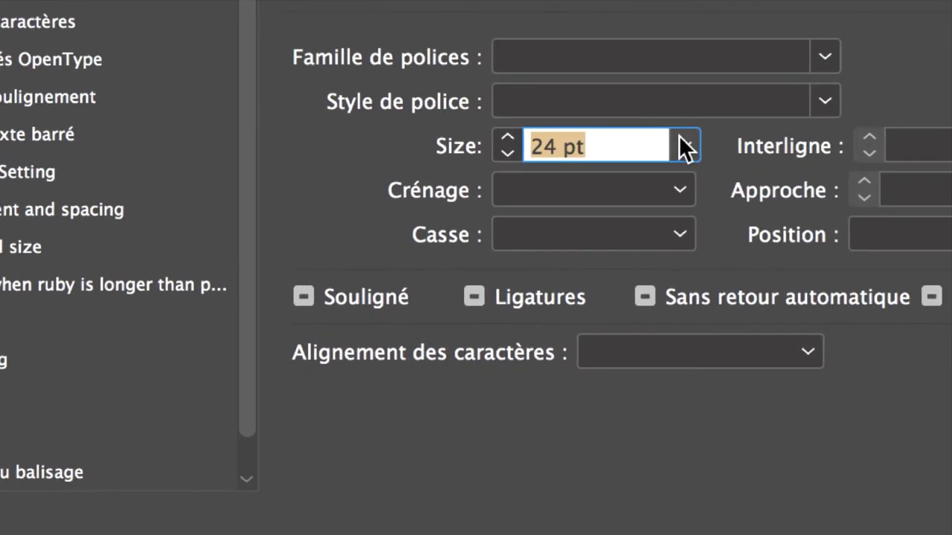
click(684, 146)
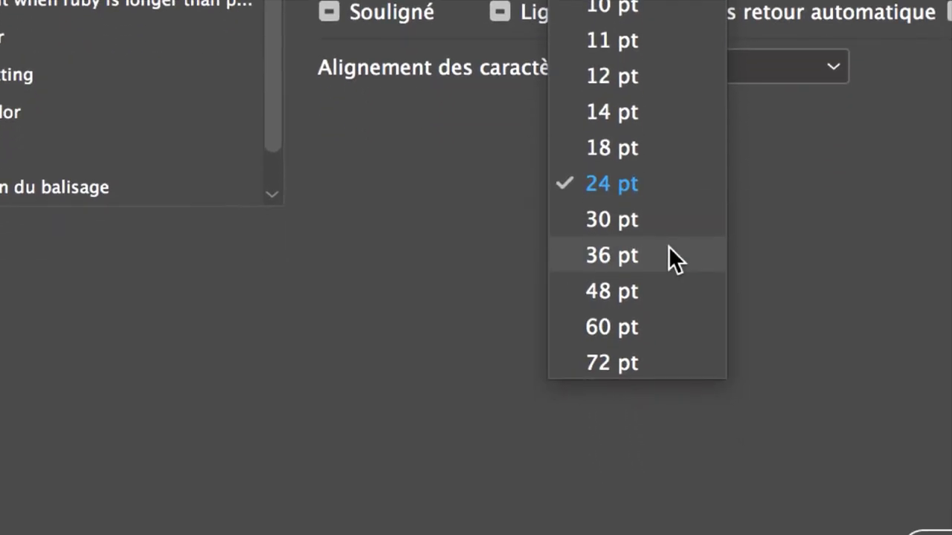
click(669, 329)
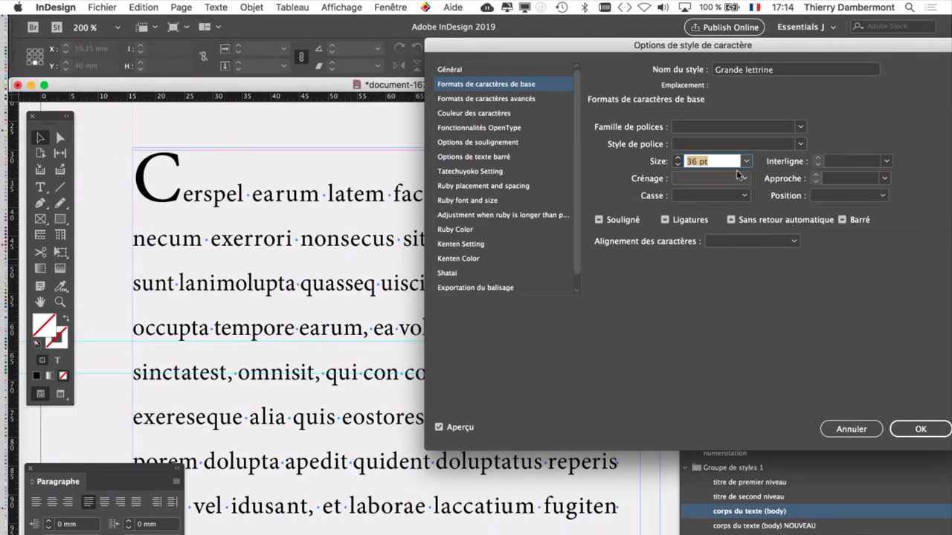
click(747, 161)
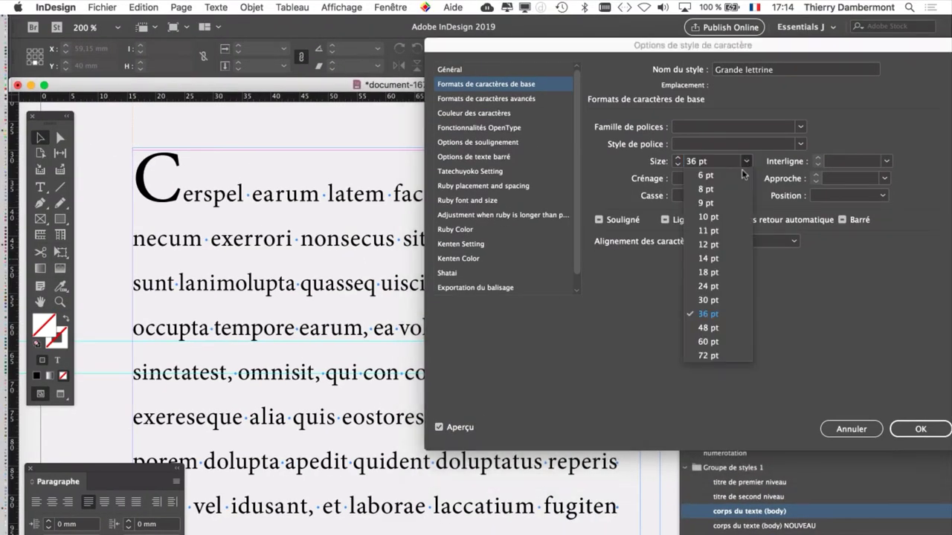
click(719, 326)
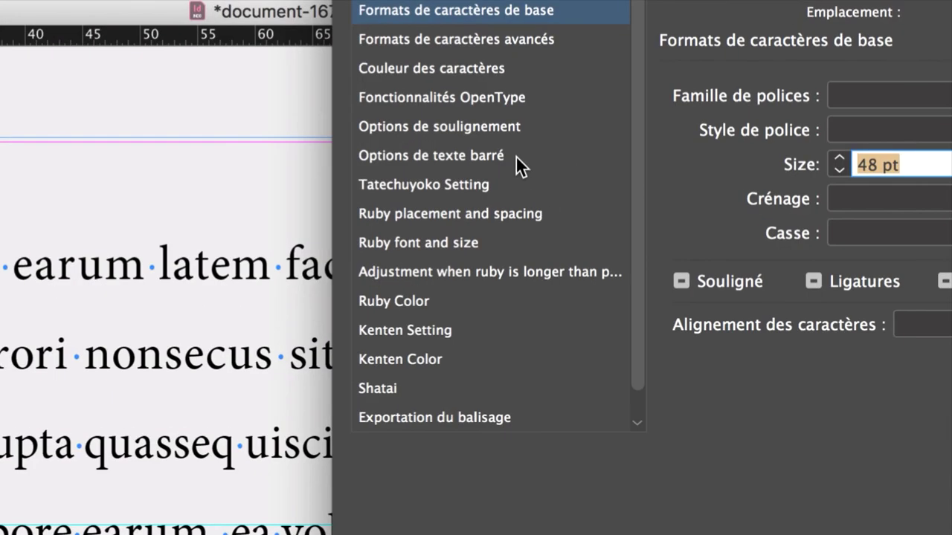
- Set Grande lettrine's character color to the existing orange swatch R=230 G=93 B=39
scroll(519, 217, down, 1)
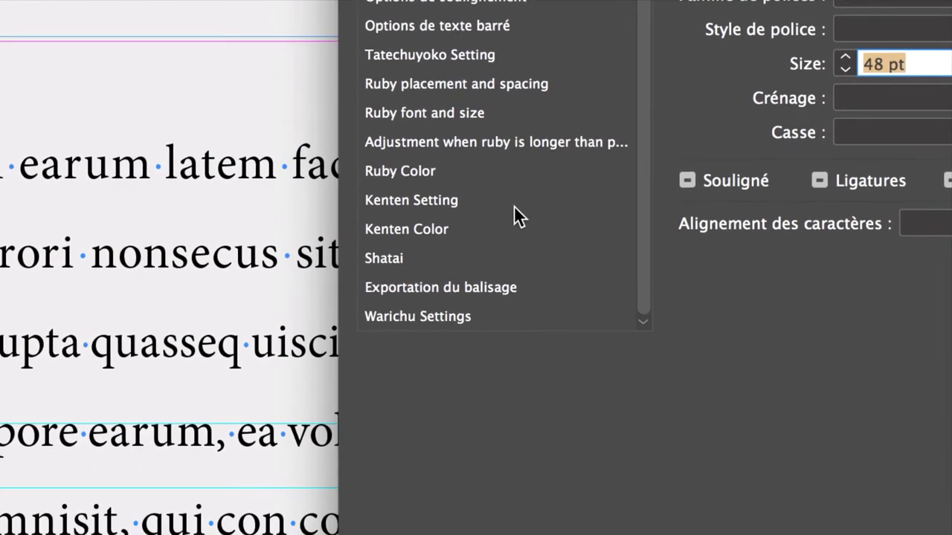
scroll(504, 117, up, 1)
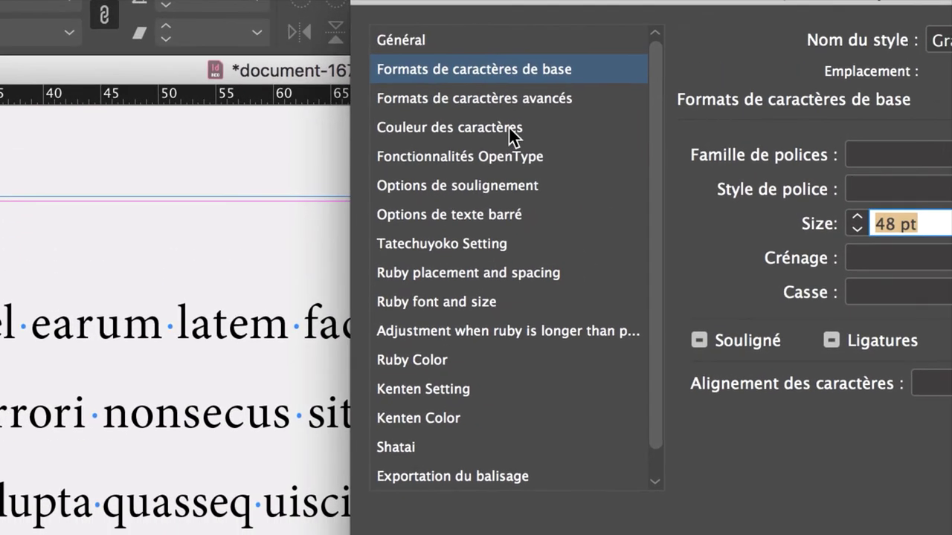
click(509, 90)
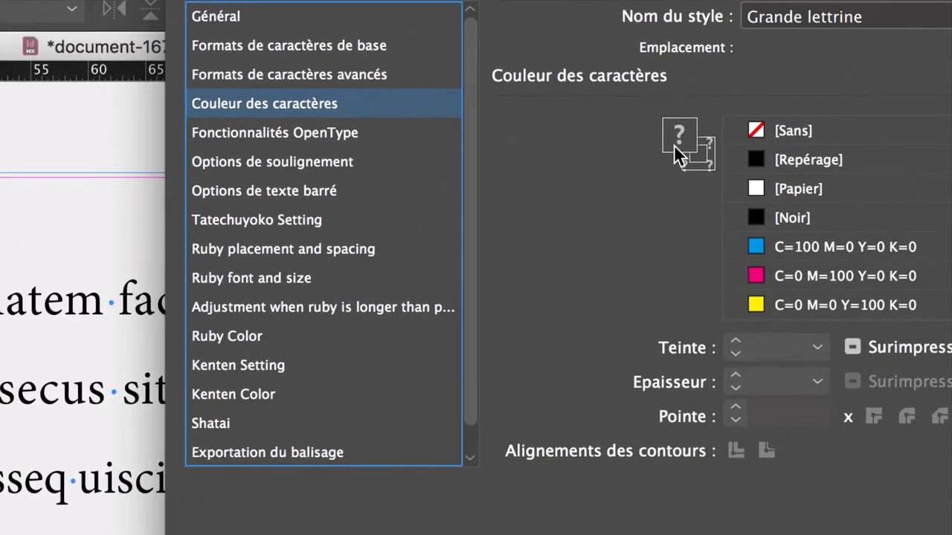
scroll(729, 175, down, 4)
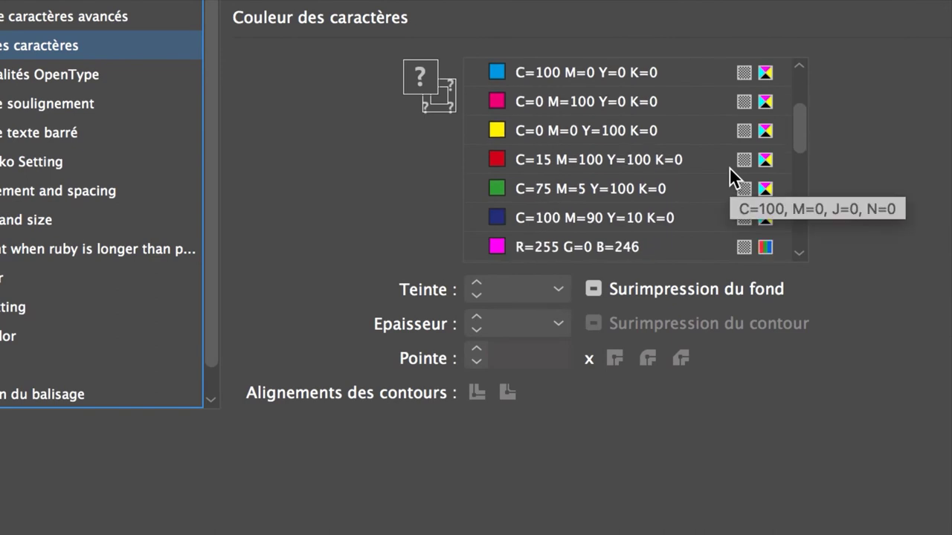
scroll(729, 177, down, 5)
click(668, 191)
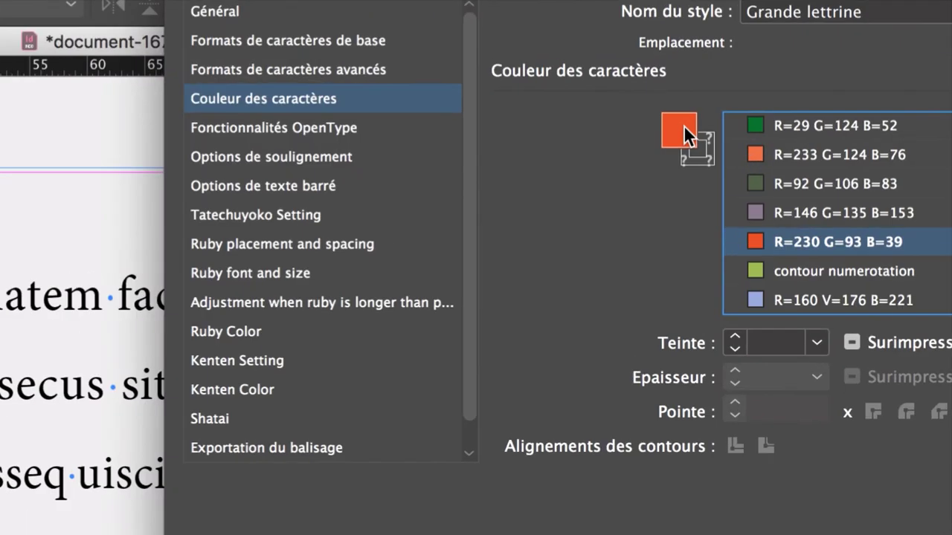
- Create a new RVB color with Rouge 170, Vert 156 and Bleu 0, and apply it to Grande lettrine's character fill
double_click(684, 132)
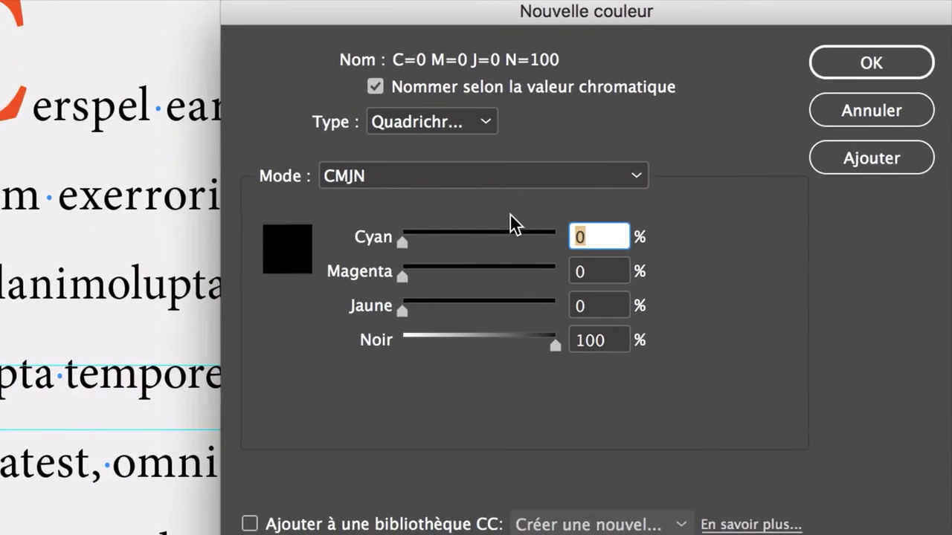
click(462, 179)
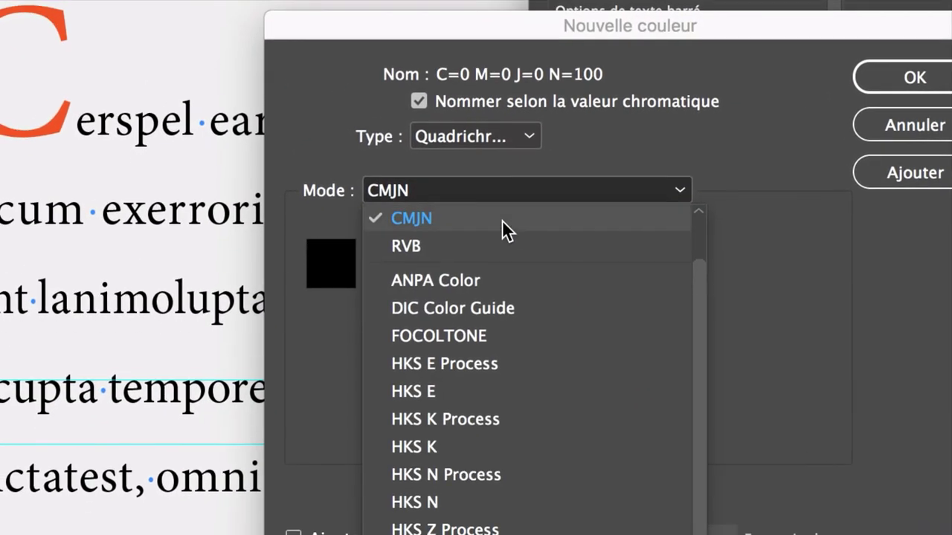
click(461, 231)
drag(503, 231, 549, 234)
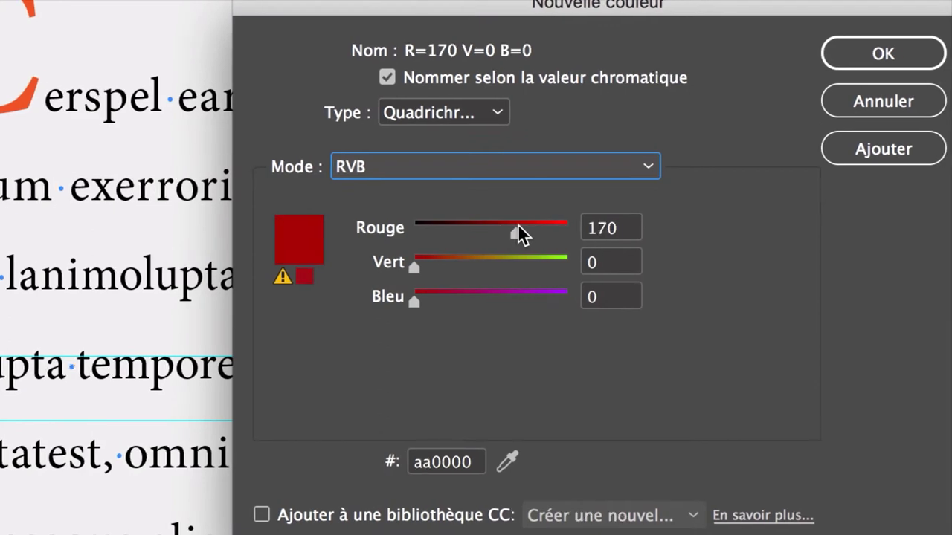
click(541, 266)
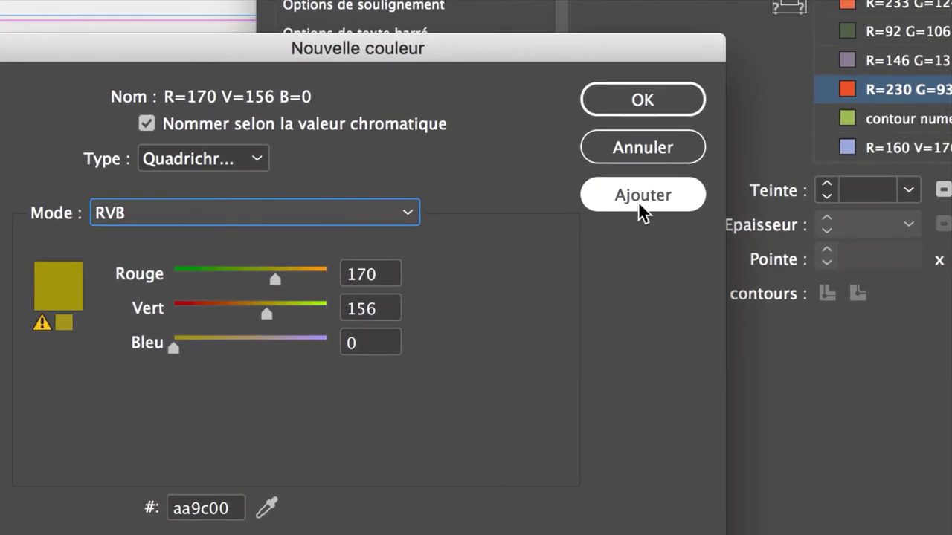
click(866, 173)
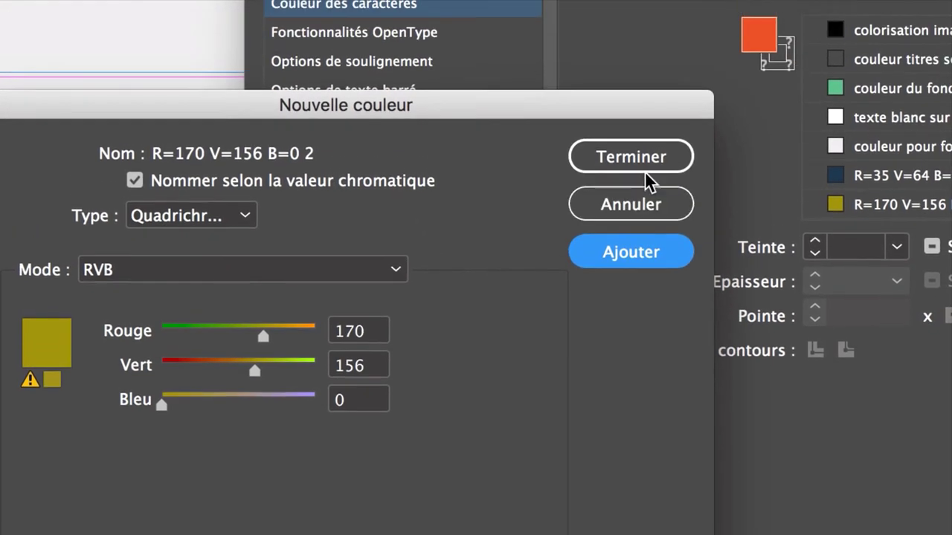
click(645, 104)
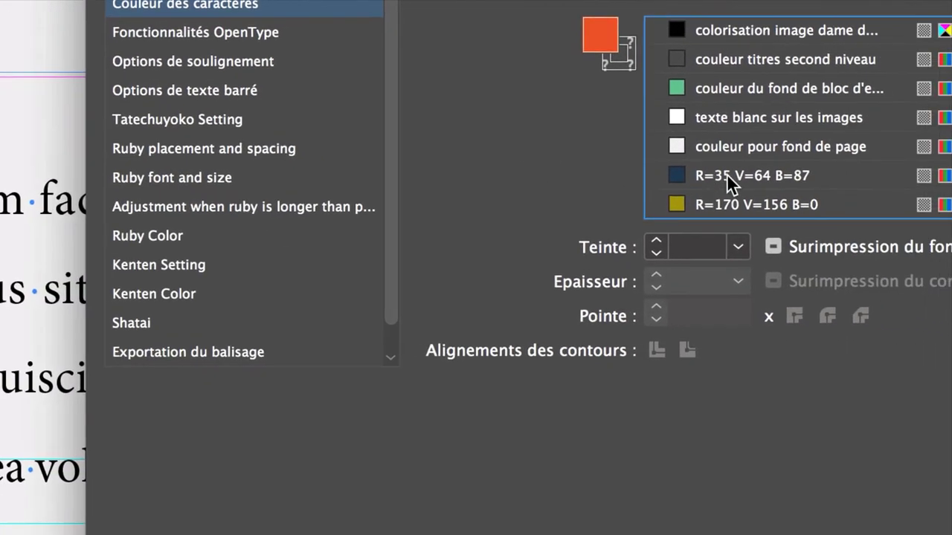
click(758, 205)
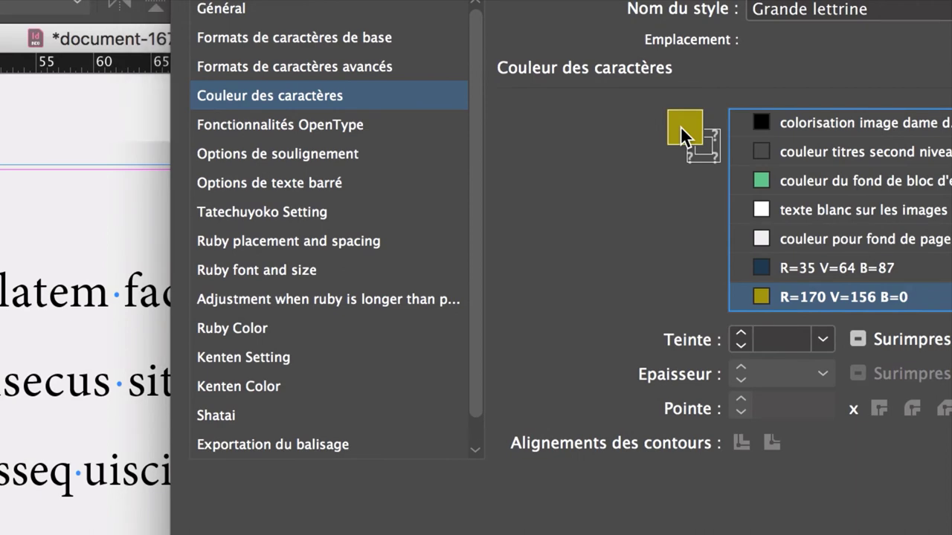
- Add another RVB swatch with Rouge 0, Vert 0 and Bleu 0, and accept the Grande lettrine style options
double_click(681, 126)
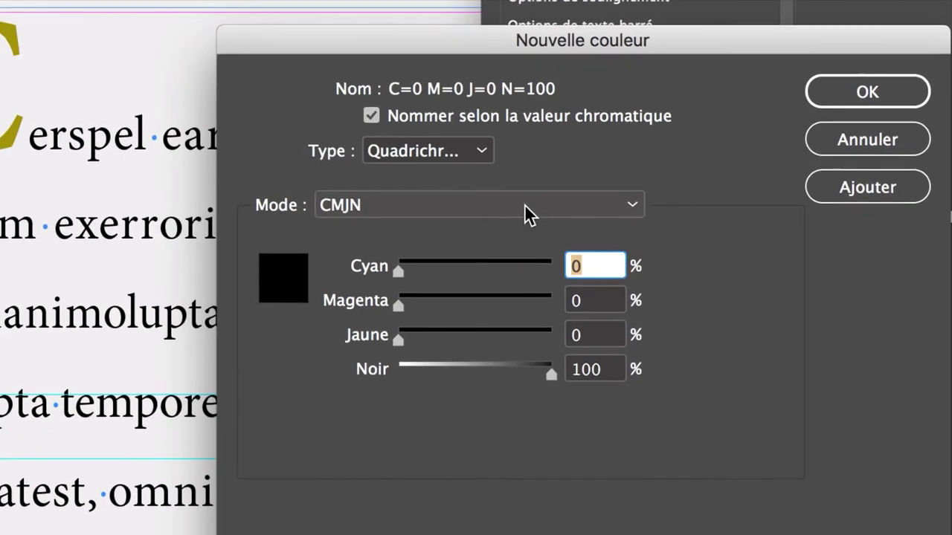
click(238, 356)
click(524, 230)
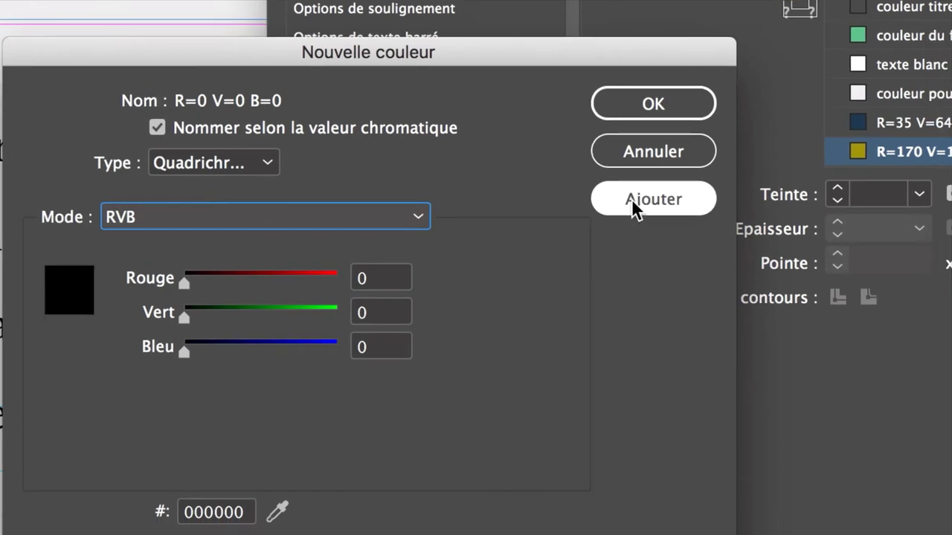
click(600, 111)
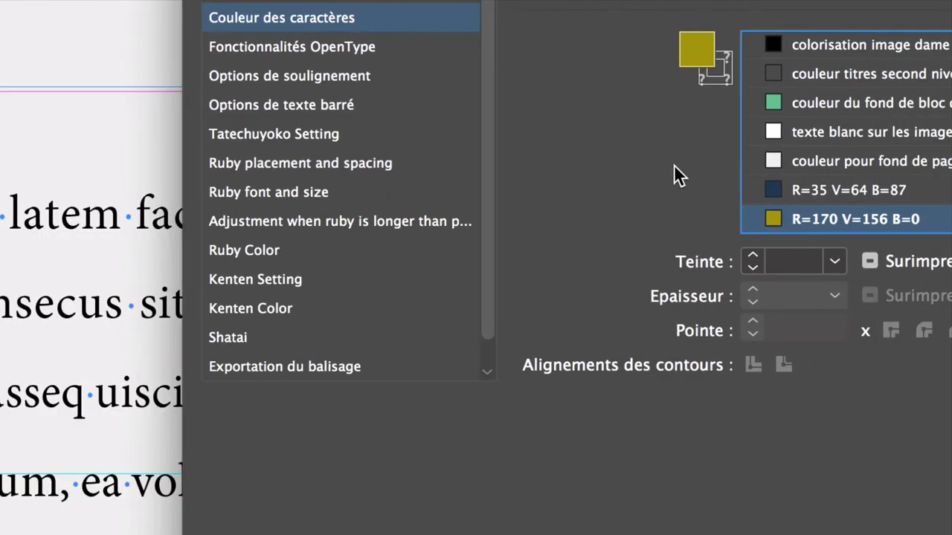
scroll(855, 171, down, 1)
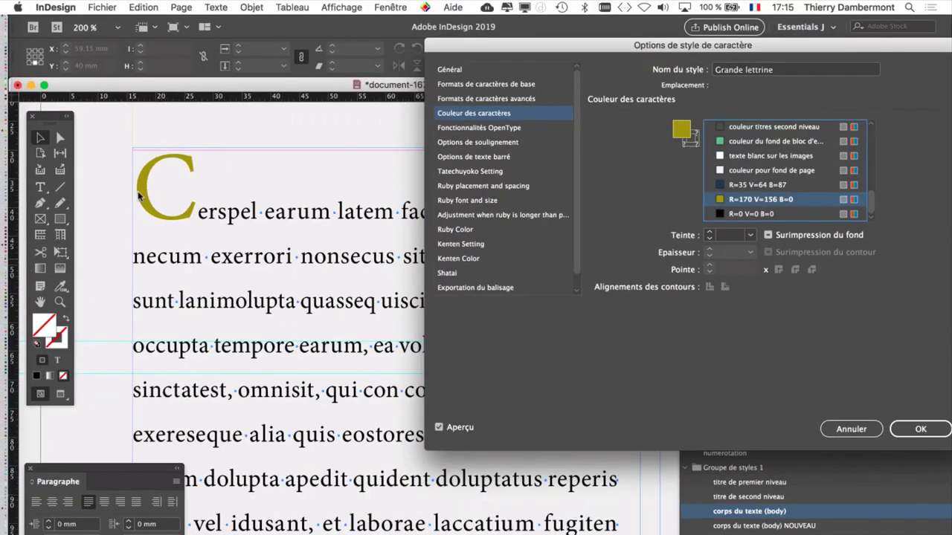
click(920, 428)
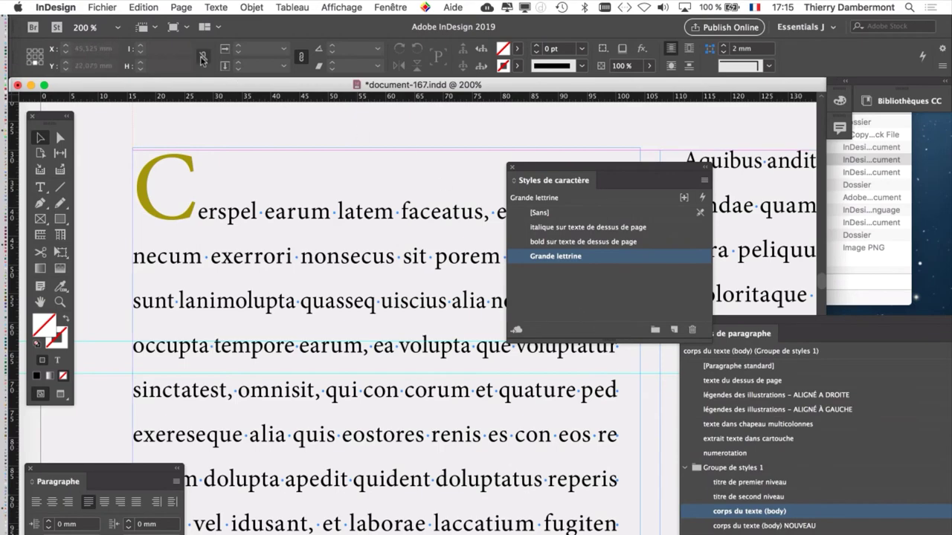
- Save the document as a new version named document-168.indd in the Dossier document-164 folder
click(115, 7)
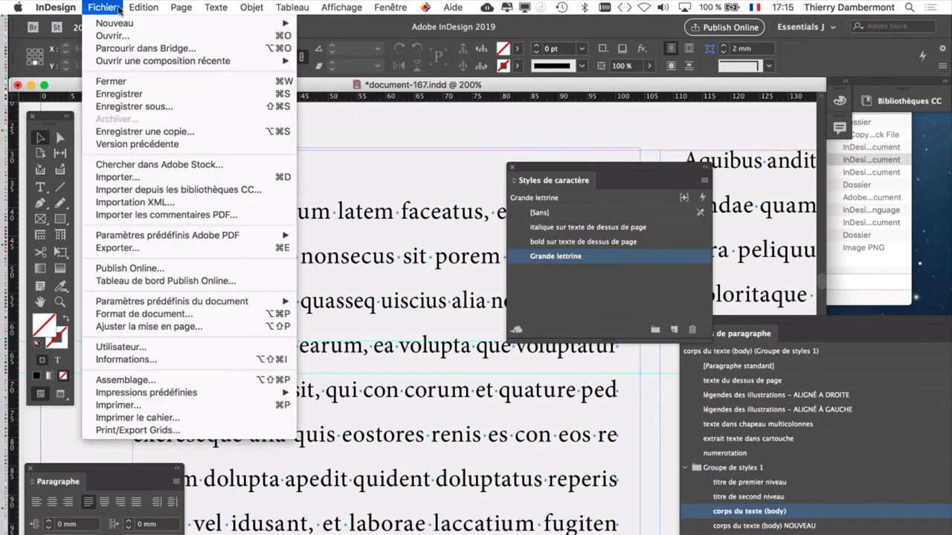
click(167, 108)
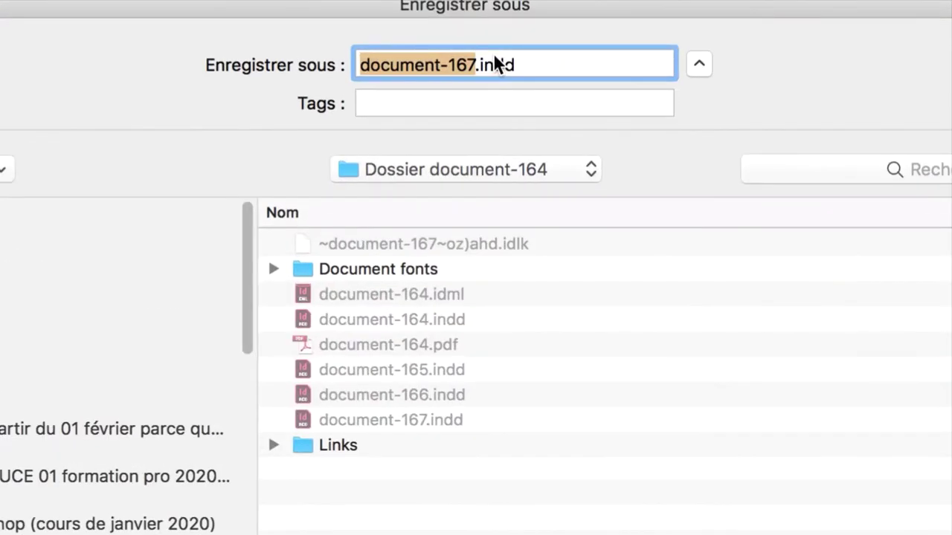
click(497, 61)
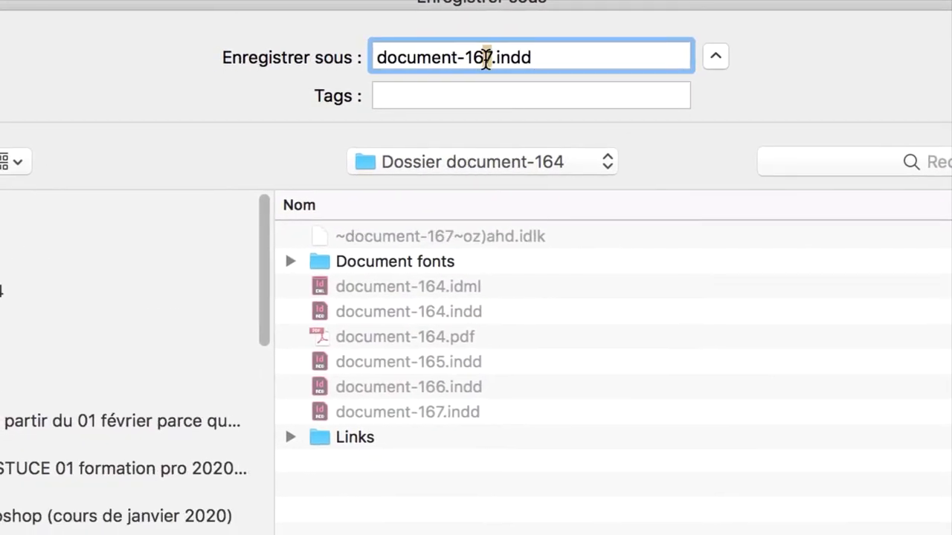
key(BackSpace)
text(8)
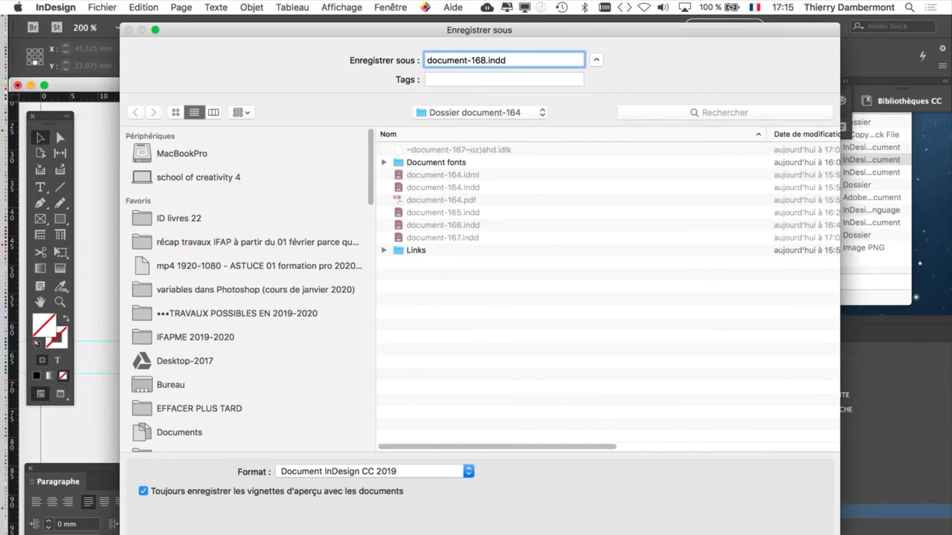
key(Return)
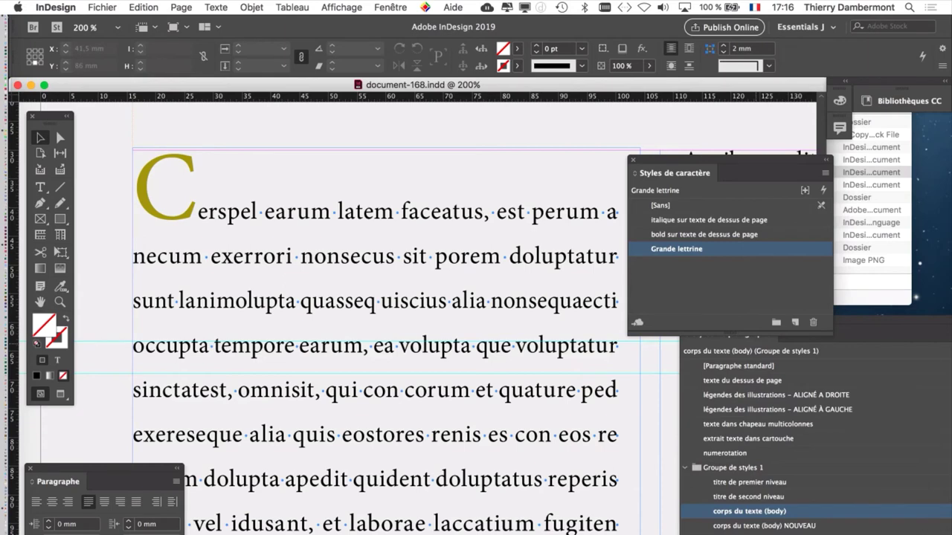
- Set the drop cap height of the first body paragraph, beginning "Cerspel earum", to 3 lines
drag(669, 173, 565, 129)
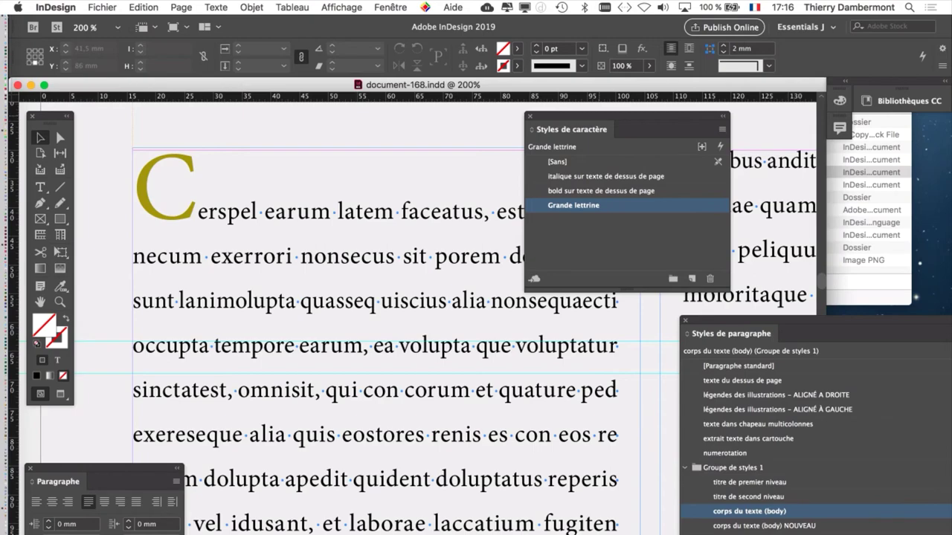
drag(104, 481, 348, 143)
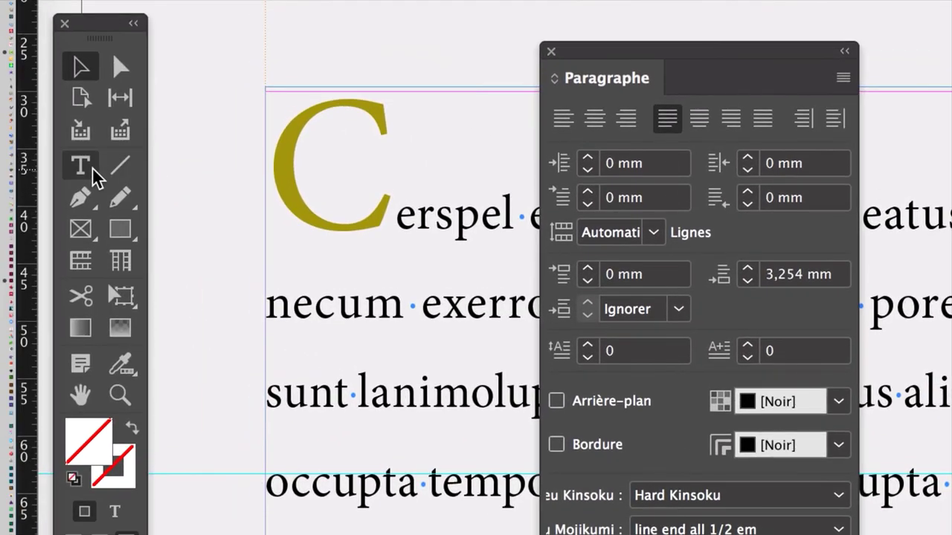
click(93, 169)
click(460, 221)
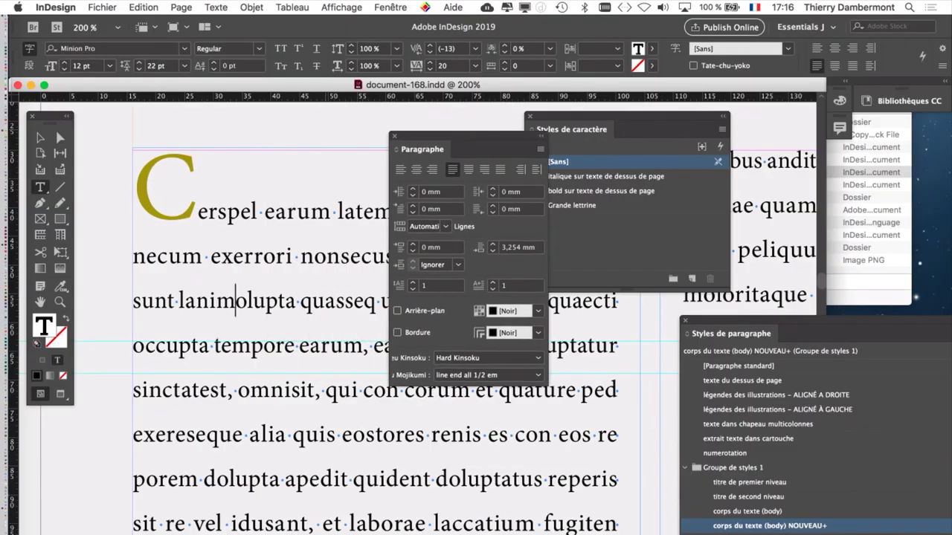
drag(423, 149, 529, 154)
scroll(372, 335, up, 1)
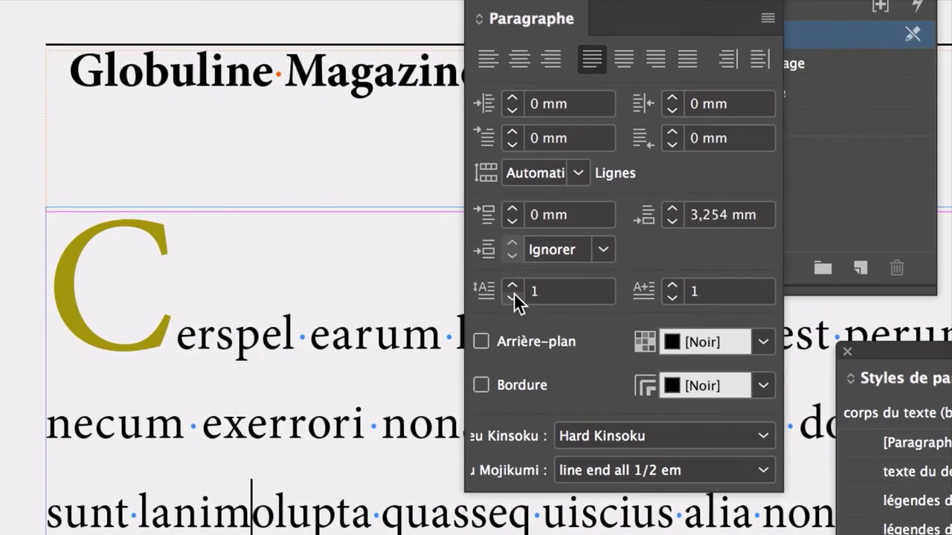
click(512, 286)
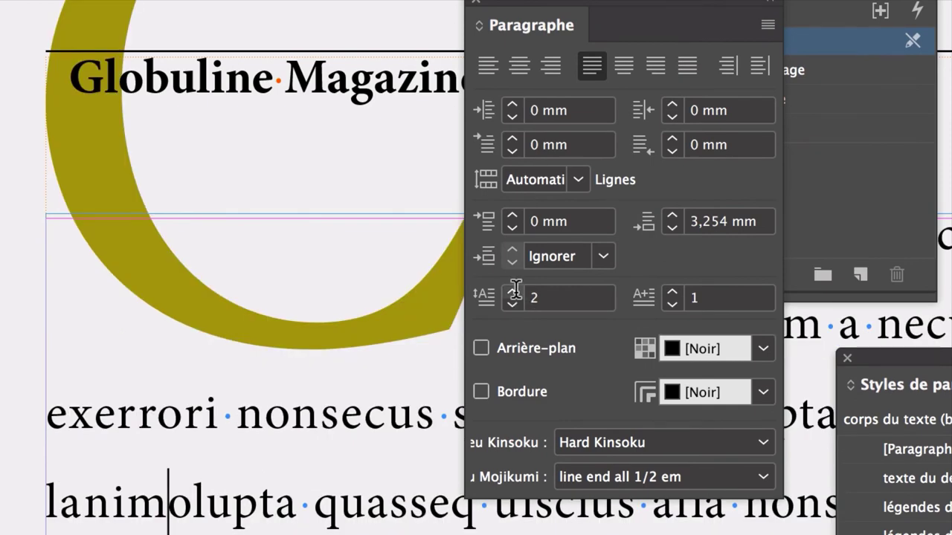
click(513, 290)
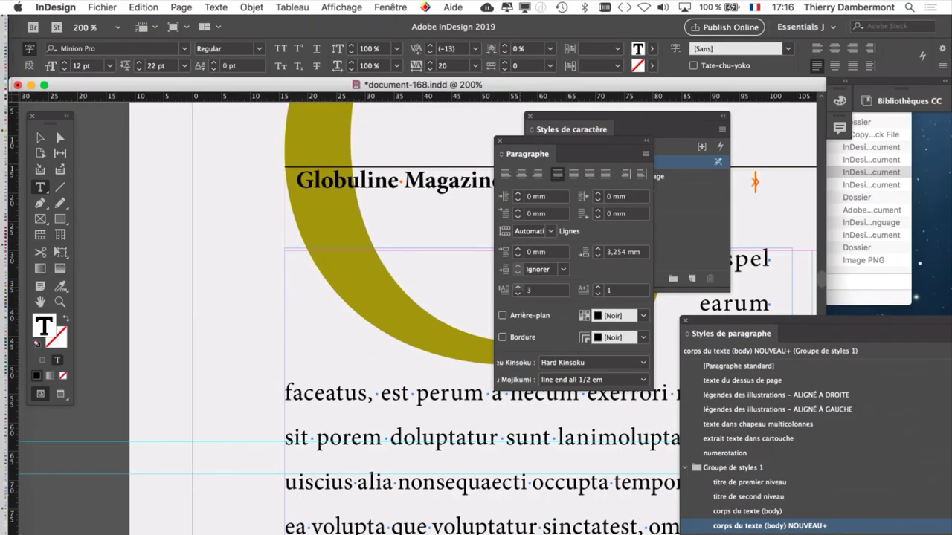
- Move the paragraph and character style settings clear of the enlarged drop cap and leave text editing
drag(565, 154, 270, 376)
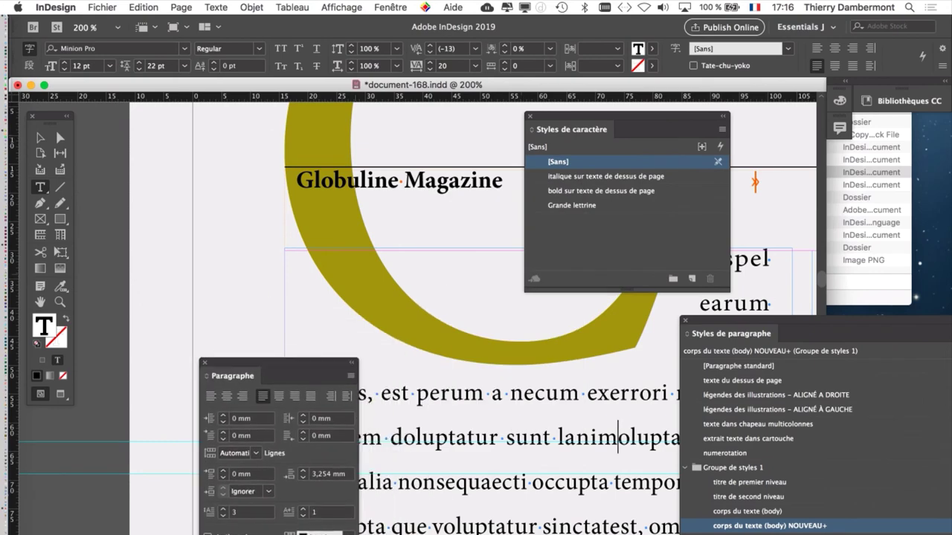
drag(571, 129, 762, 174)
key(super+minus)
key(super+minus)
key(super+minus)
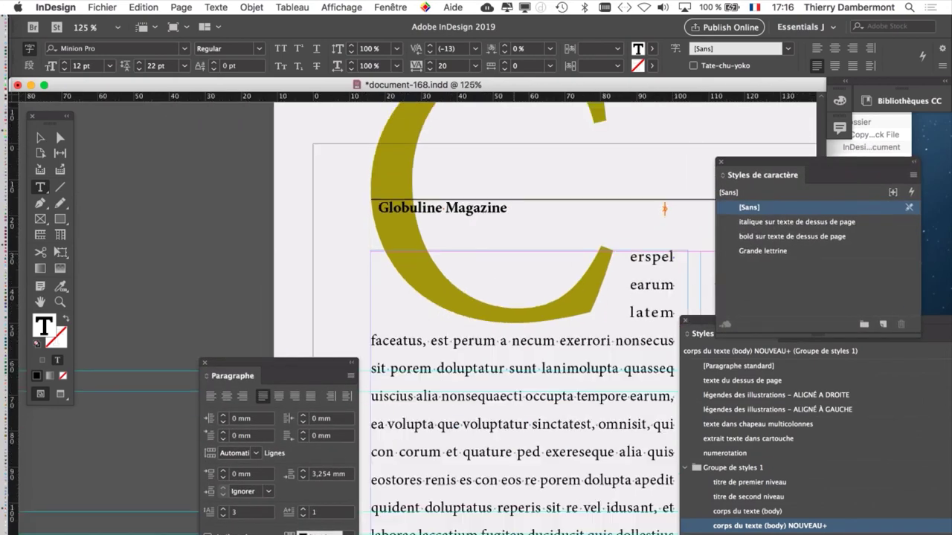
drag(246, 375, 167, 269)
key(Escape)
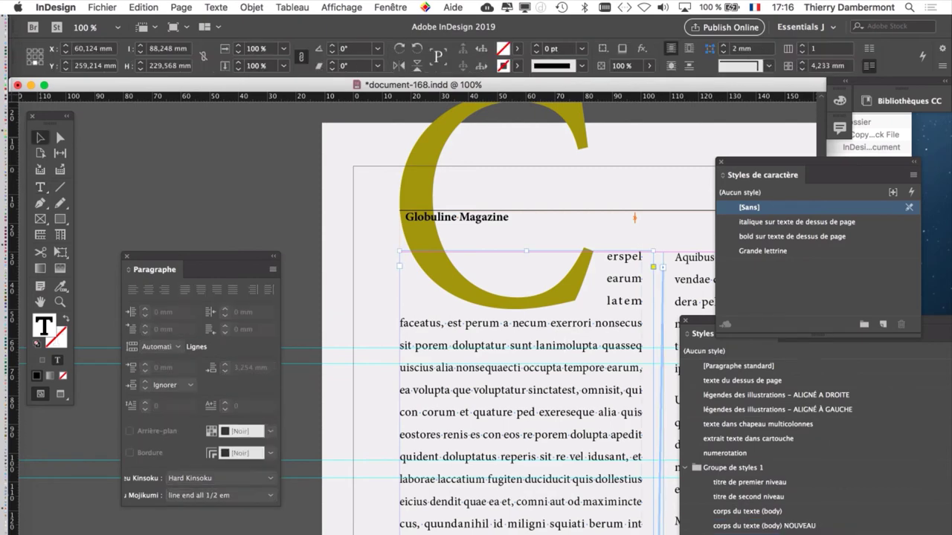
drag(758, 175, 583, 151)
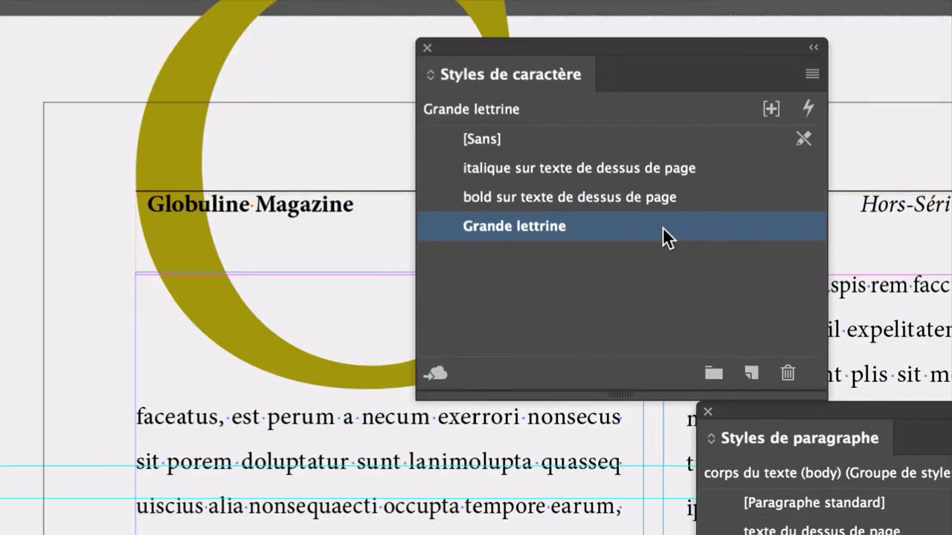
double_click(664, 236)
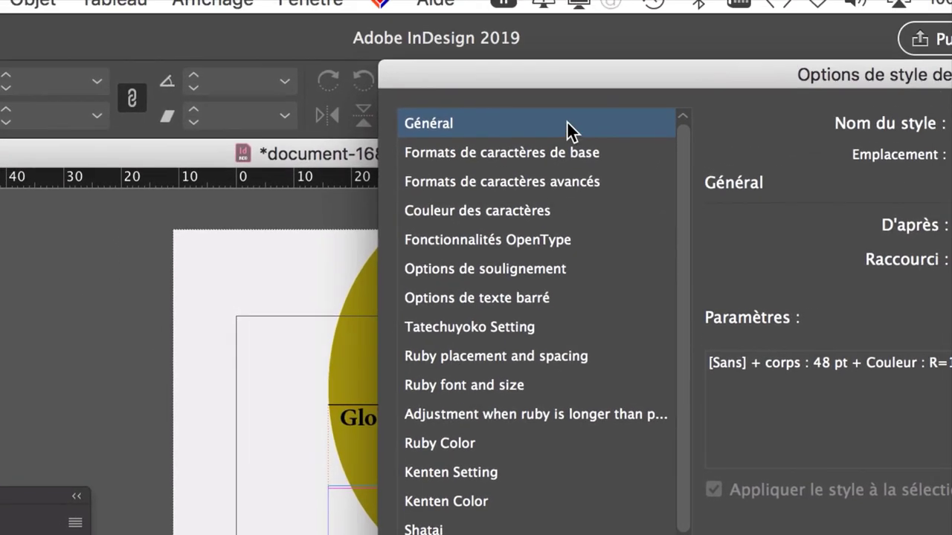
click(572, 133)
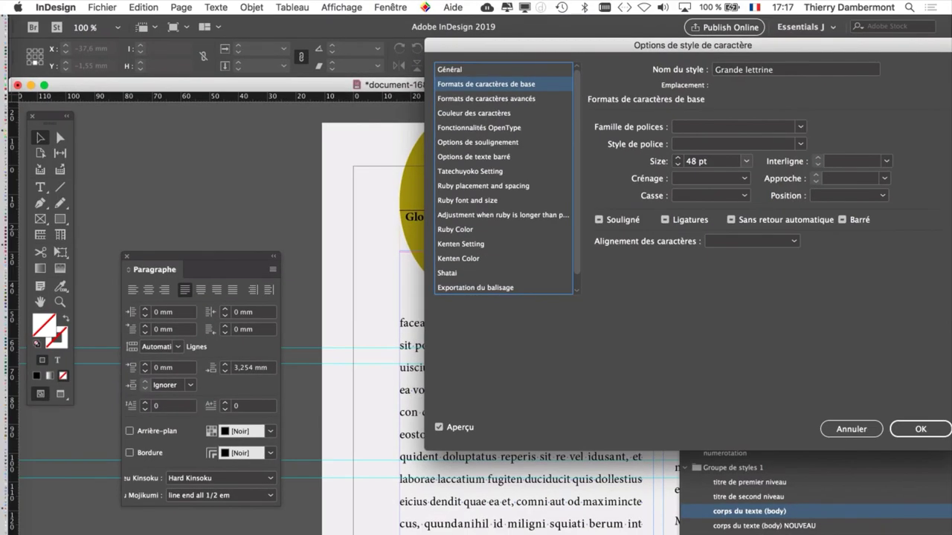
drag(691, 45, 781, 381)
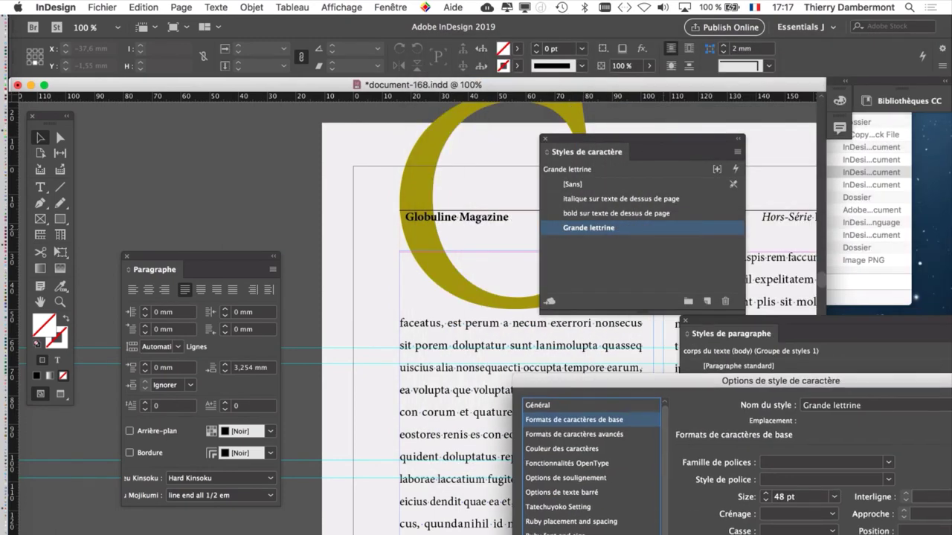
drag(781, 381, 505, 70)
key(Escape)
- Set the Grande lettrine character style's size to 12 pt, keeping its options clear of the drop cap for preview
drag(587, 152, 147, 143)
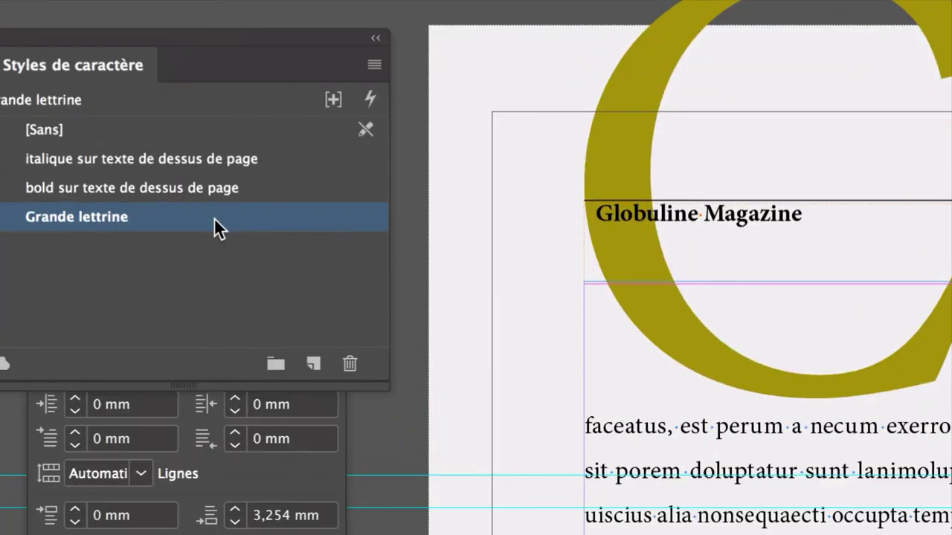
double_click(212, 223)
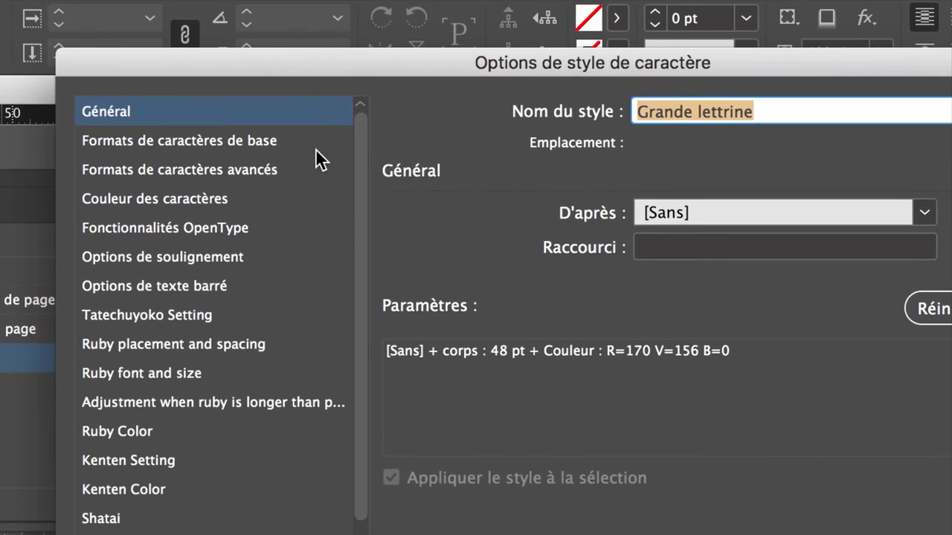
click(452, 1)
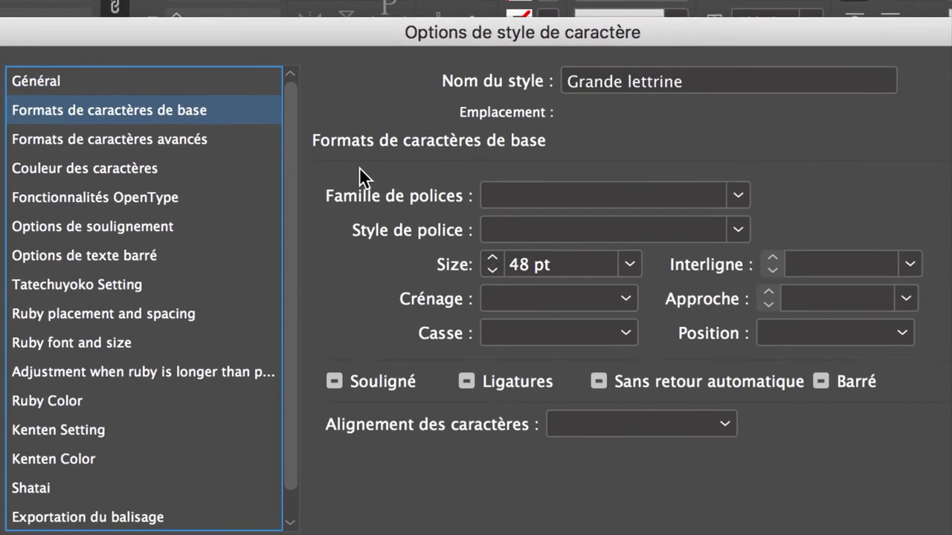
drag(531, 261, 500, 262)
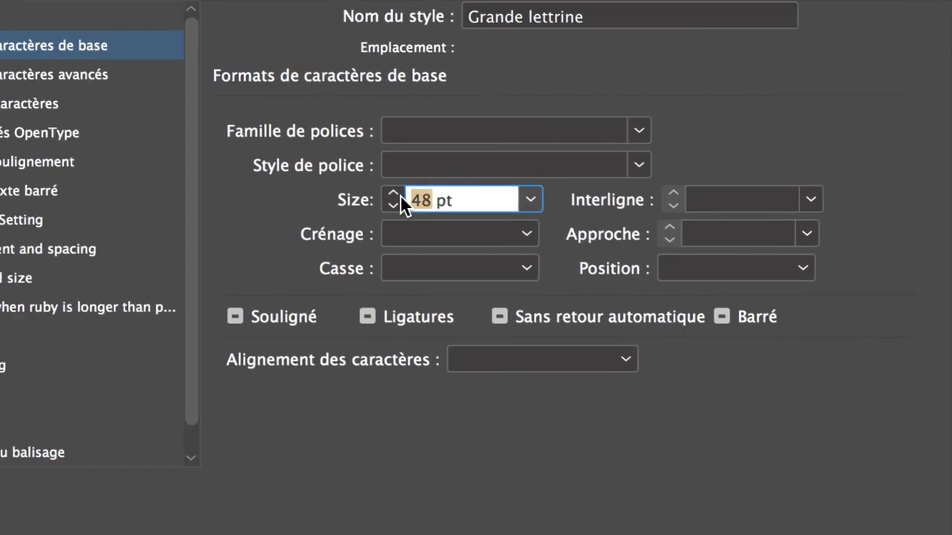
text(12)
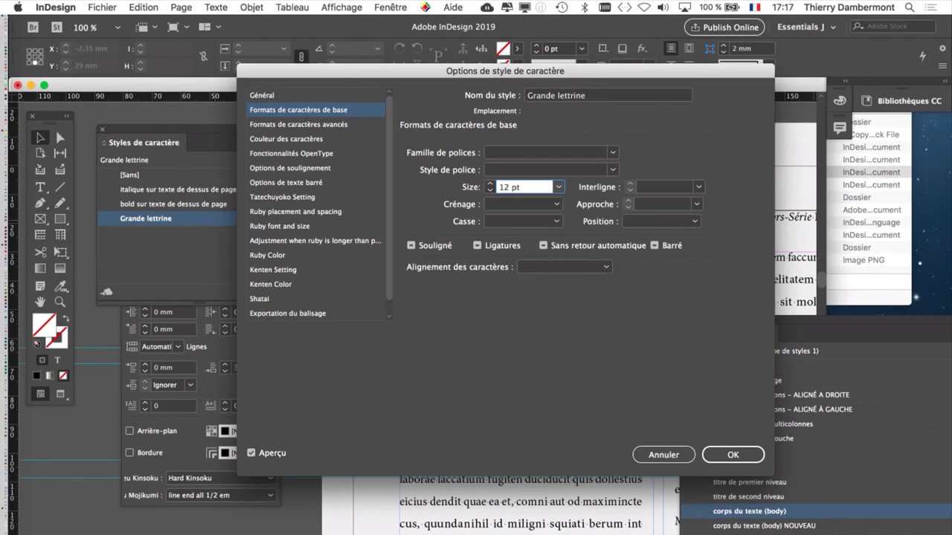
drag(505, 71, 97, 57)
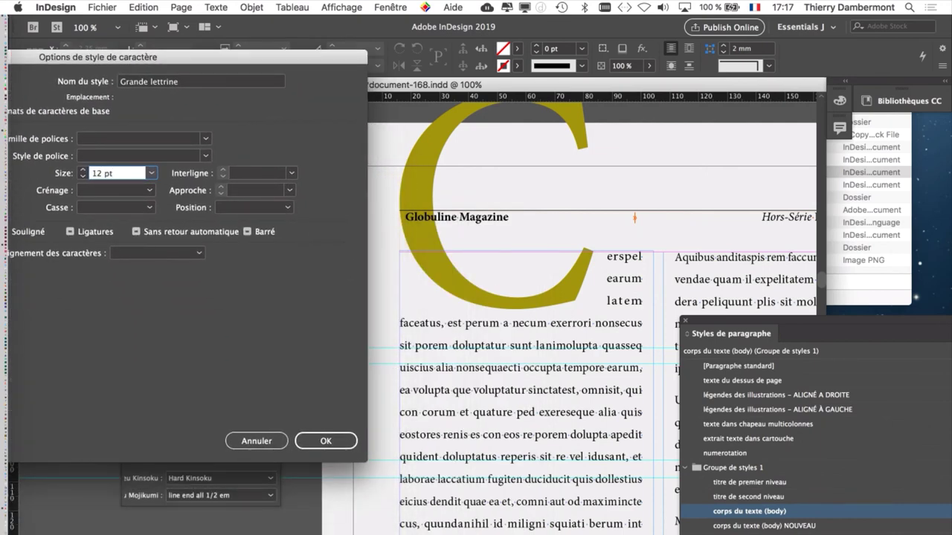
key(Tab)
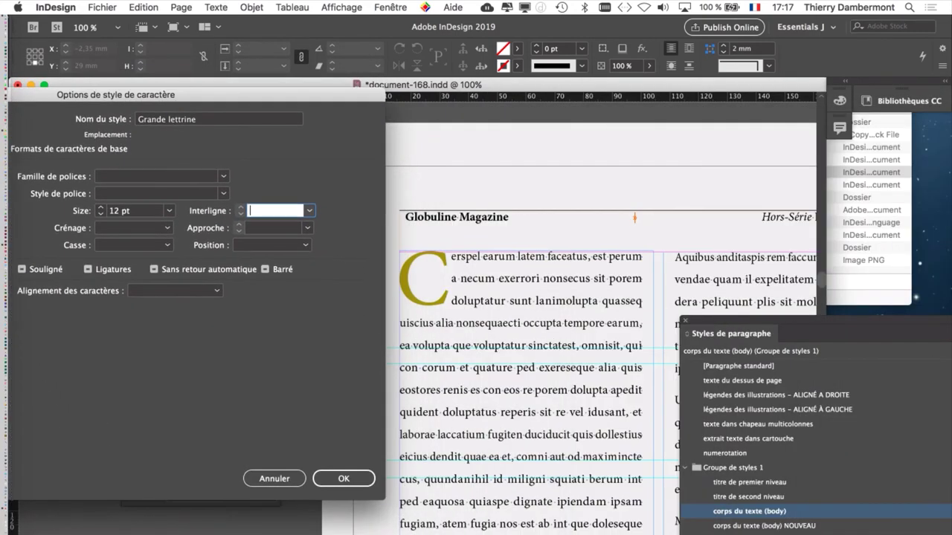
- Fine-tune Grande lettrine's size to 16 pt, accept the style options and show the page in preview mode
click(99, 208)
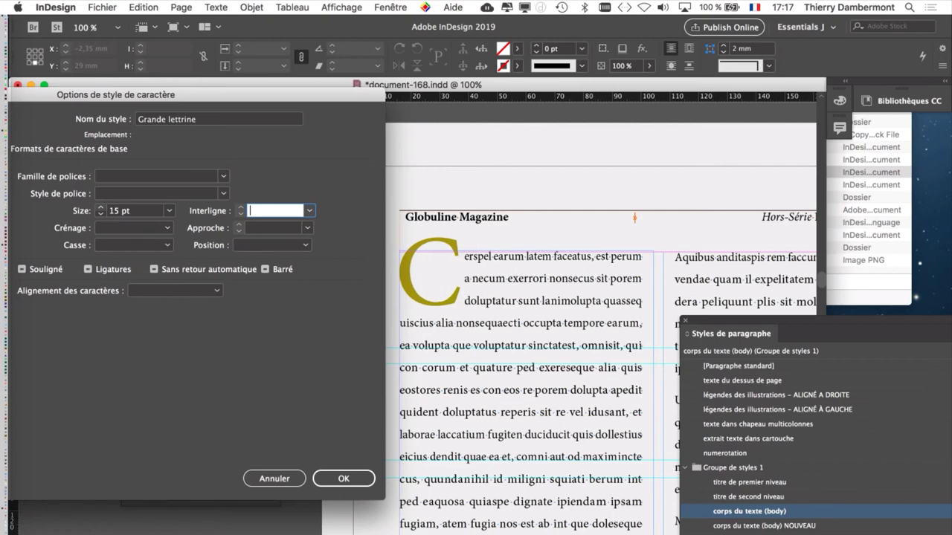
click(99, 208)
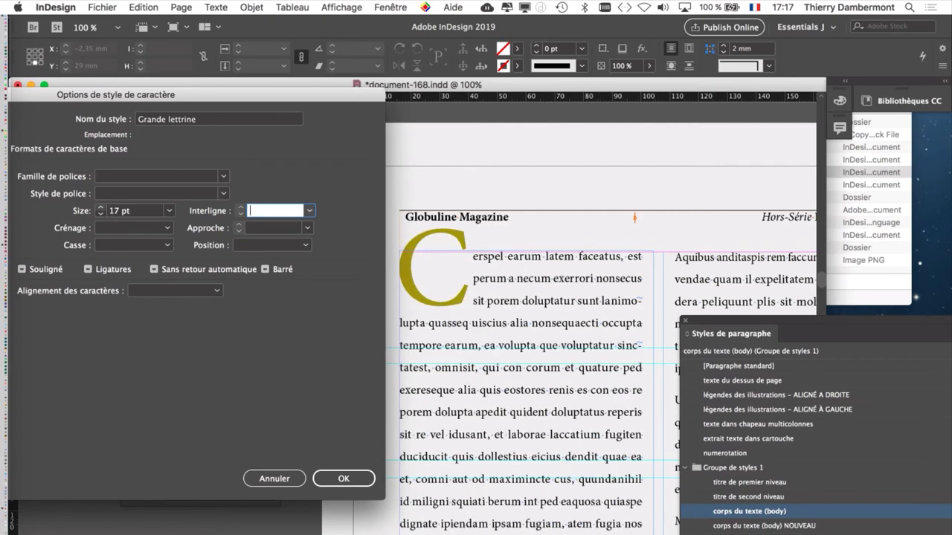
click(99, 214)
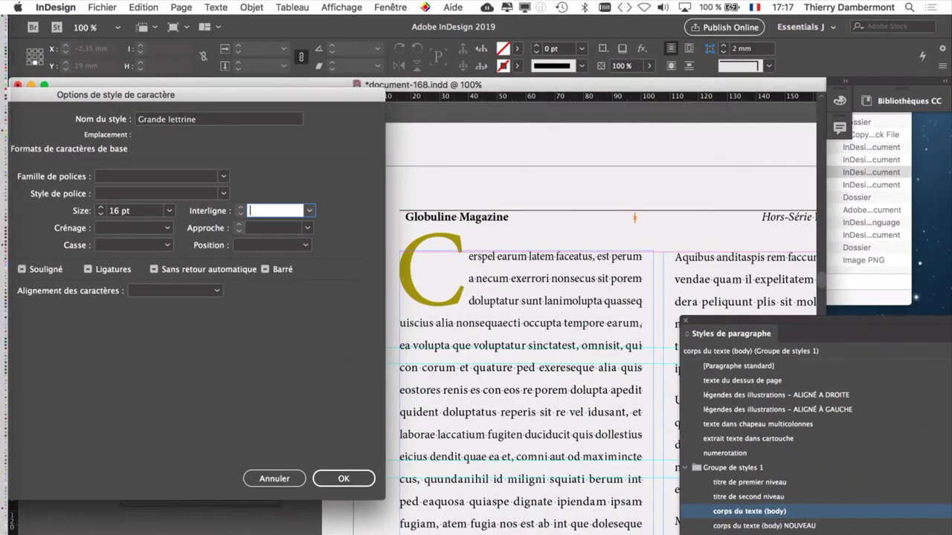
key(Return)
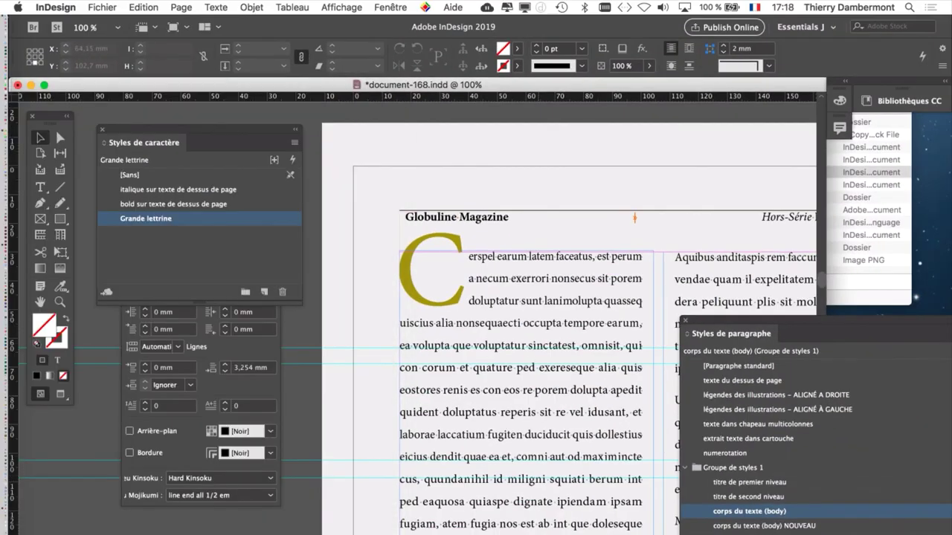
click(61, 394)
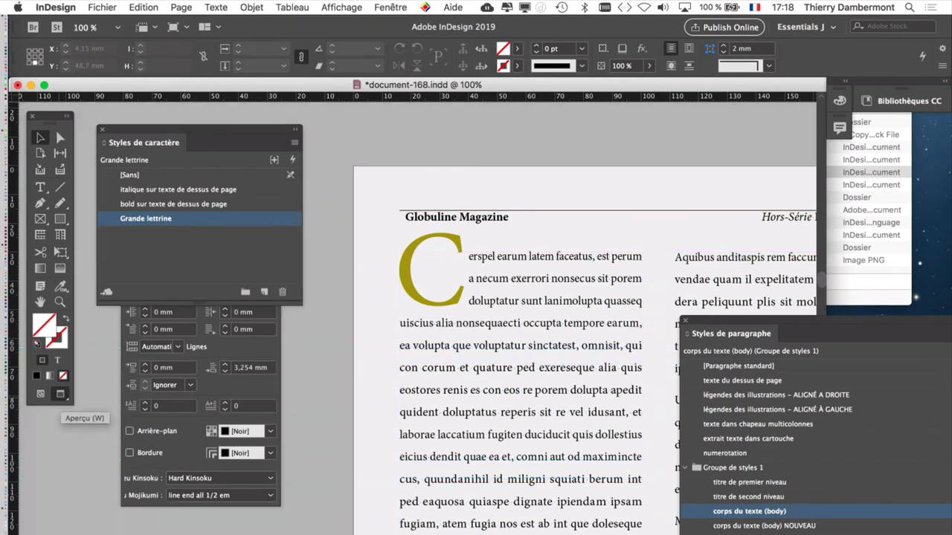
key(super+minus)
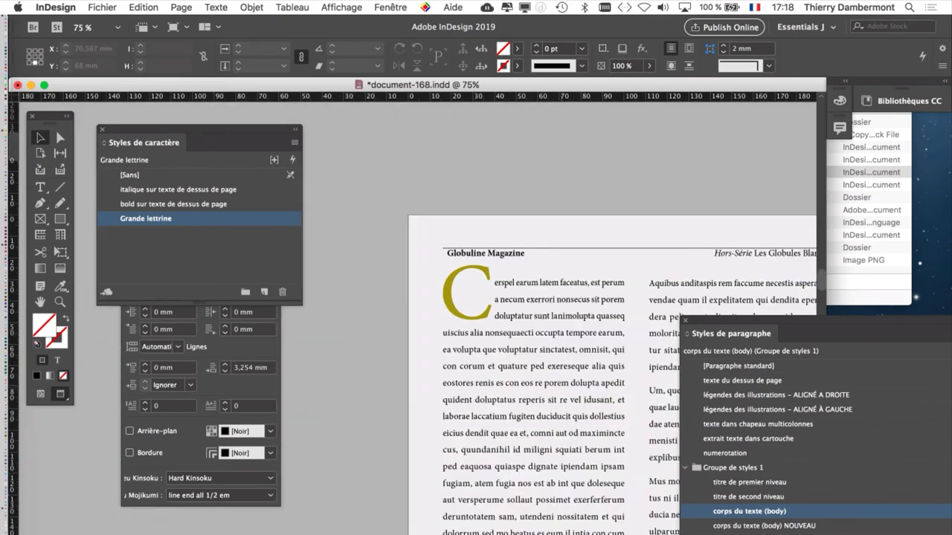
- Save the document as a new version named document-169.indd in the same folder
click(97, 7)
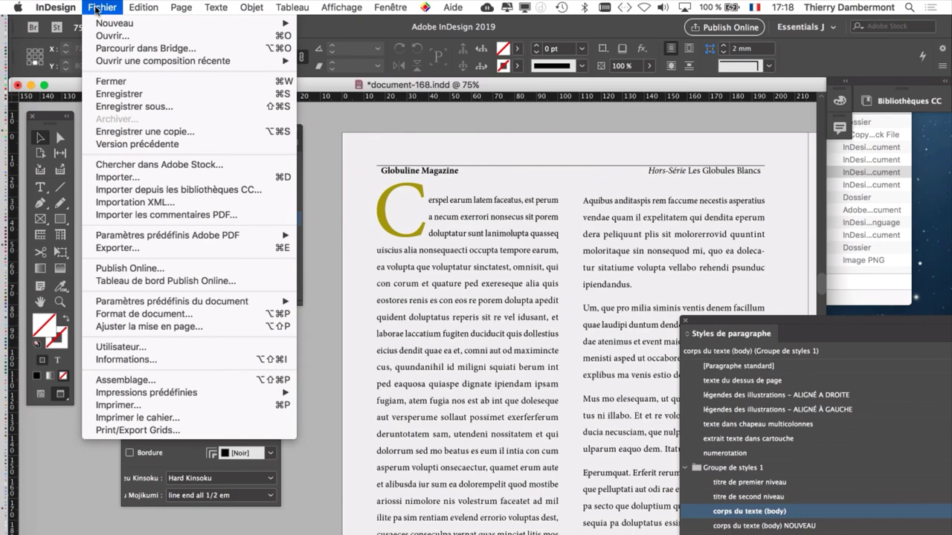
click(166, 109)
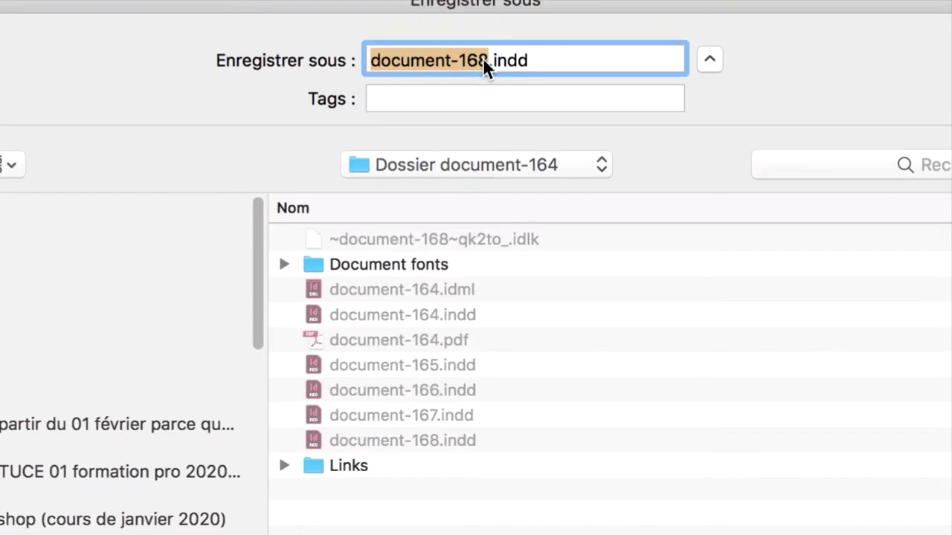
click(484, 61)
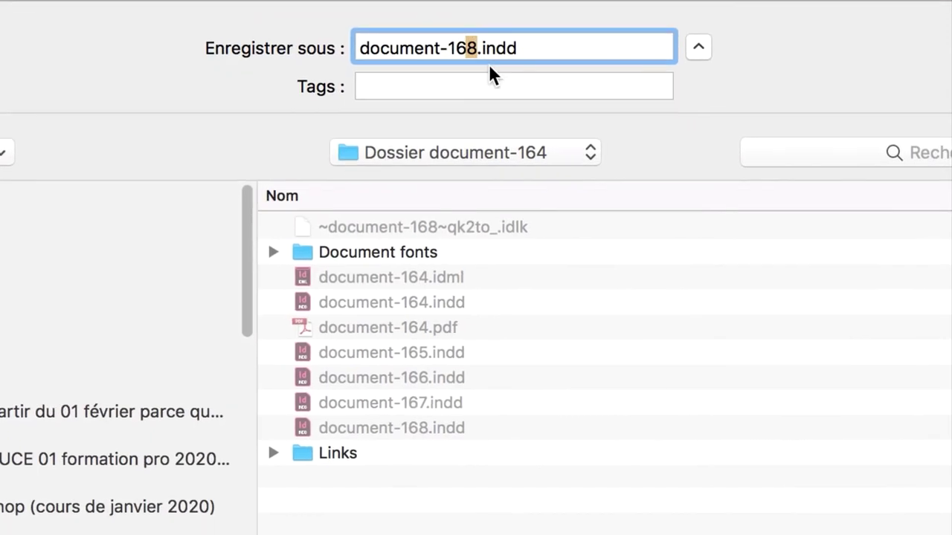
key(BackSpace)
text(9)
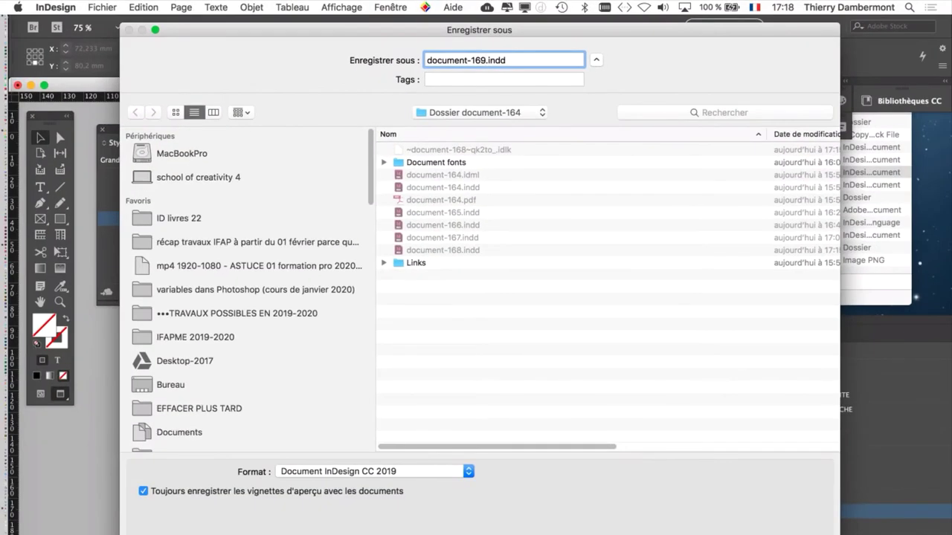
key(Return)
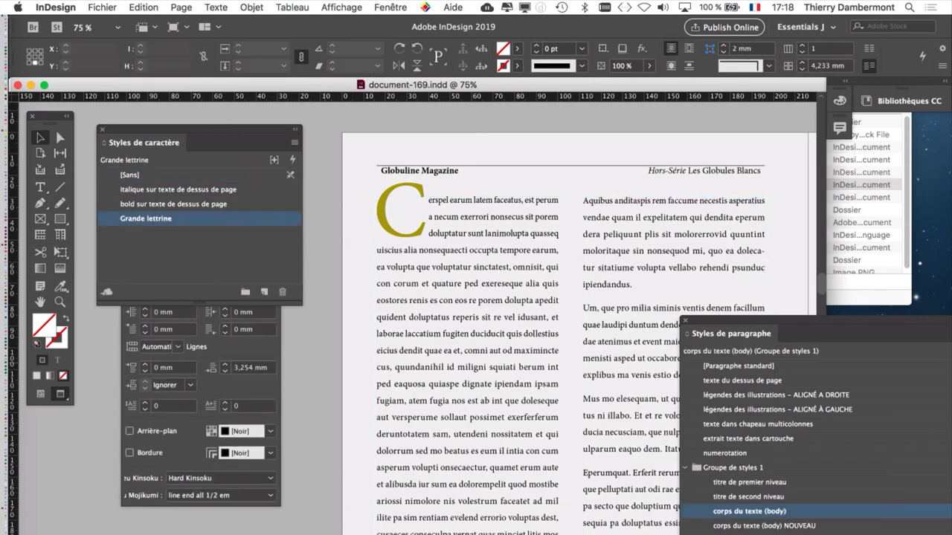
- Bring back the paragraph settings and place the text cursor in the "Cerspel earum" paragraph, with the paragraph styles list close by
key(super+alt+t)
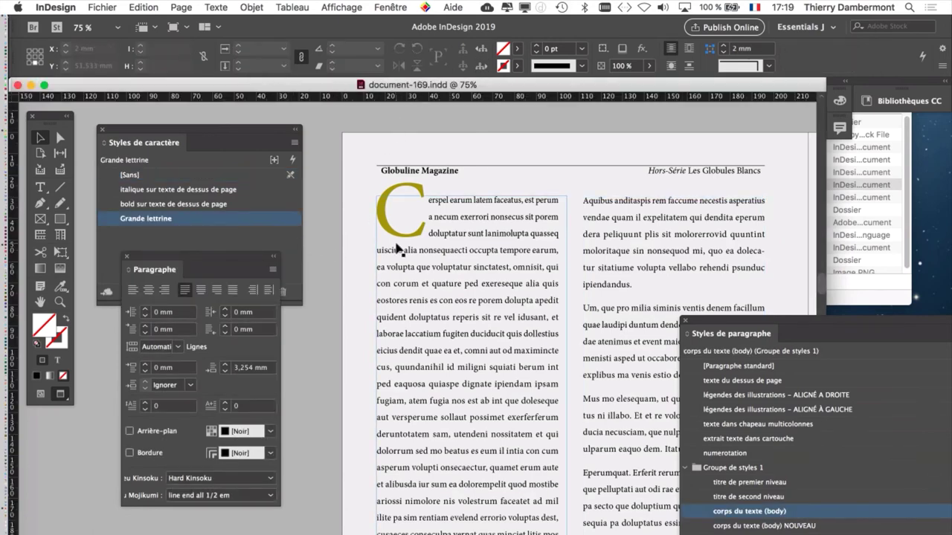
click(40, 191)
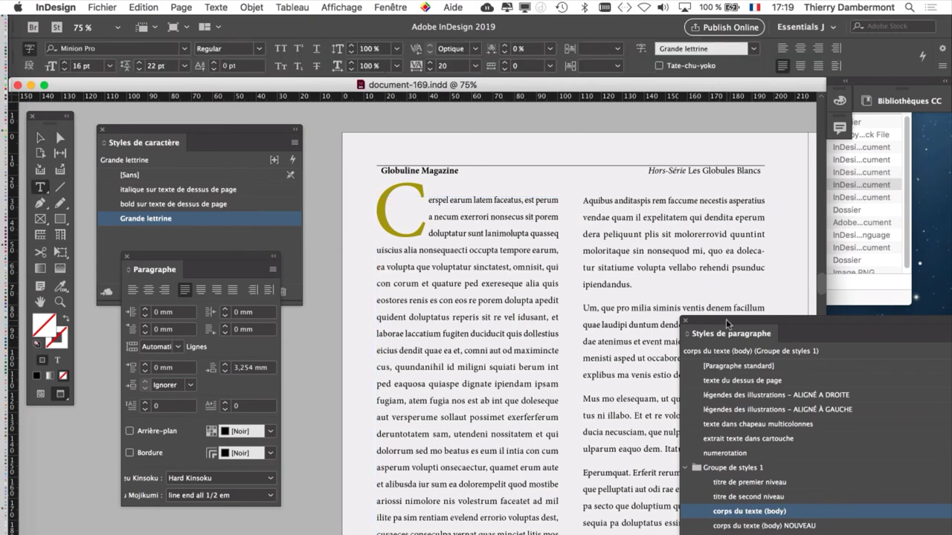
drag(726, 319, 628, 135)
click(463, 218)
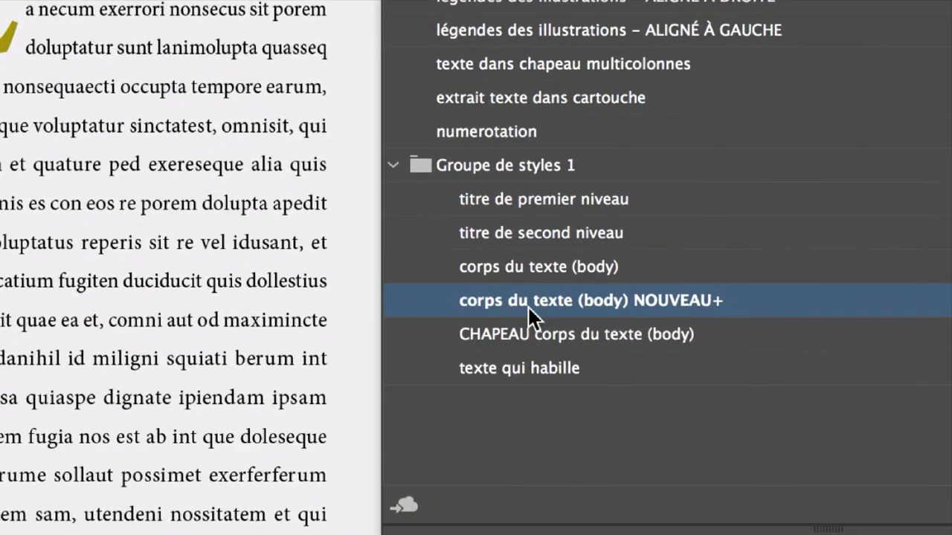
mouse_move(527, 305)
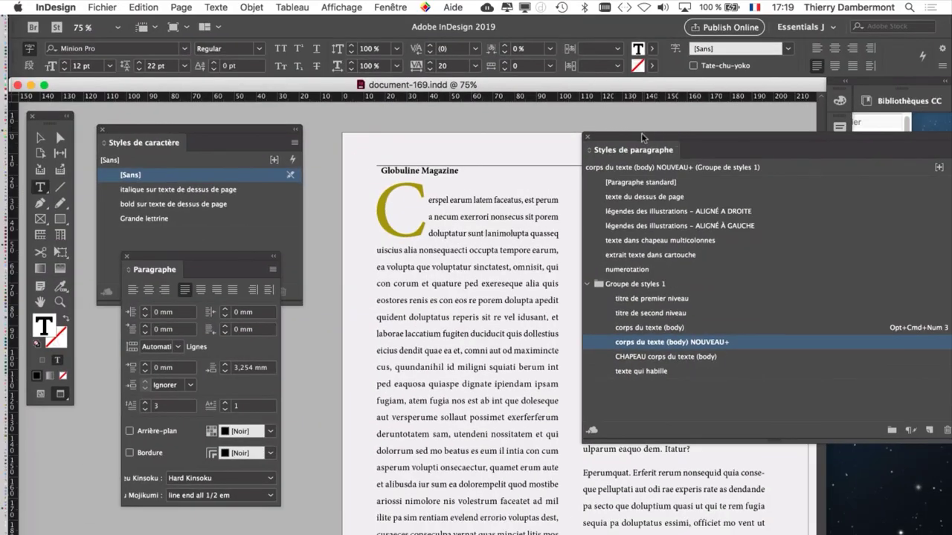
drag(641, 133, 564, 109)
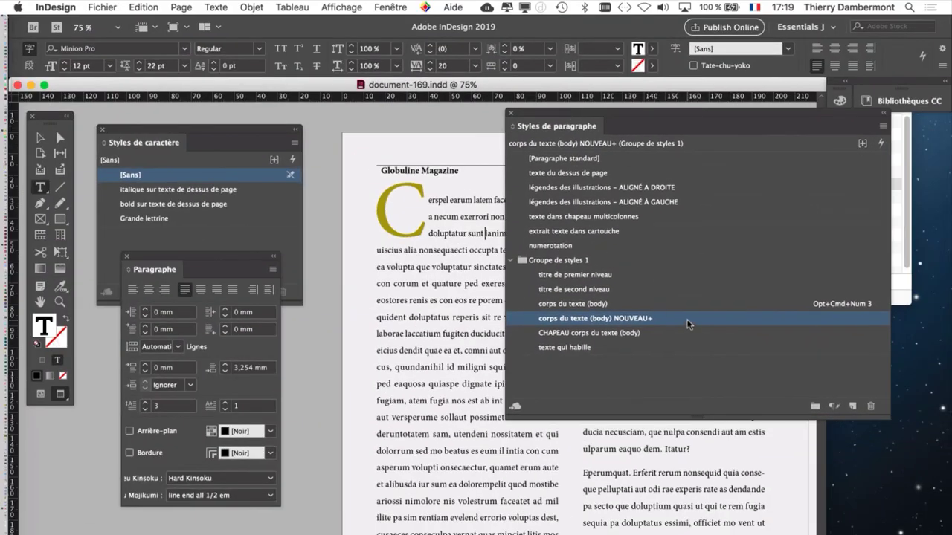
mouse_move(686, 321)
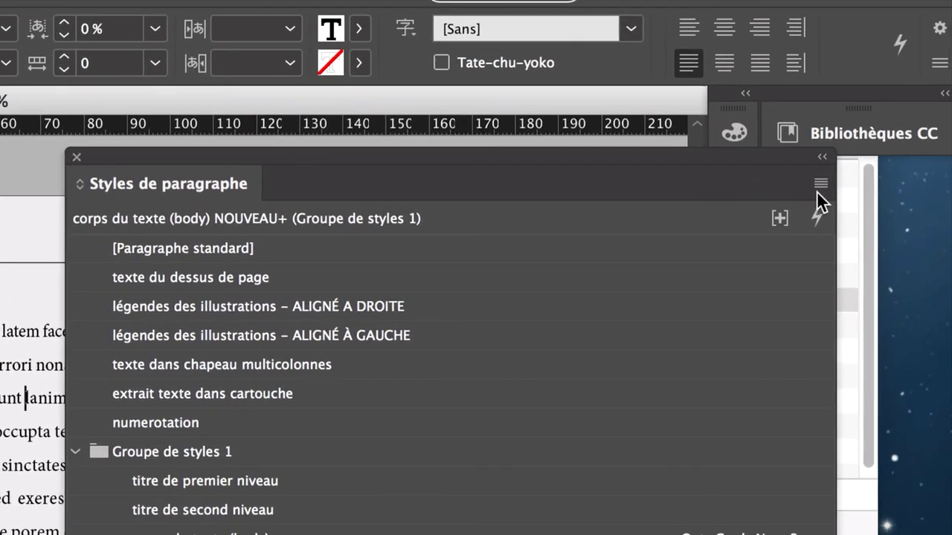
- Create a paragraph style from this paragraph, based on corps du texte (body) NOUVEAU and named "corps du texte (body) NOUVEAU avec grande lettrine"
click(830, 192)
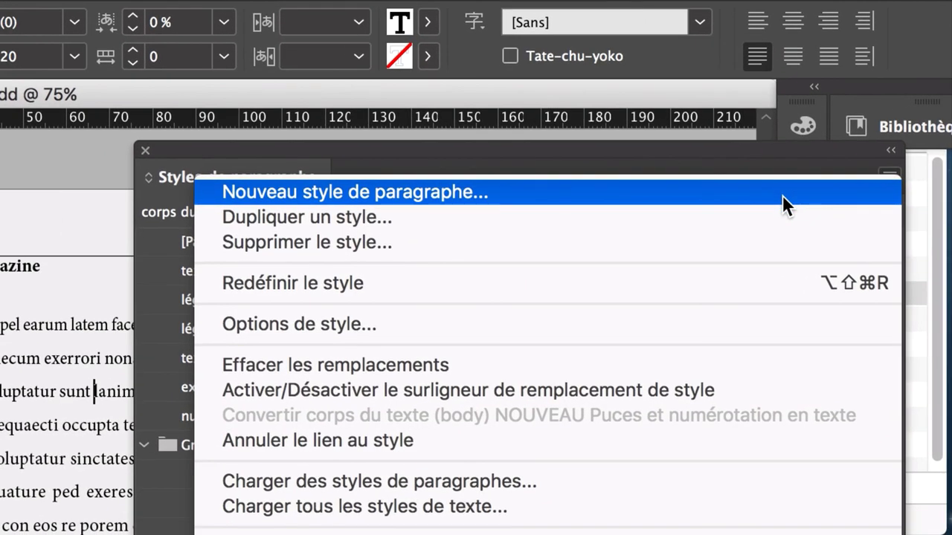
click(780, 194)
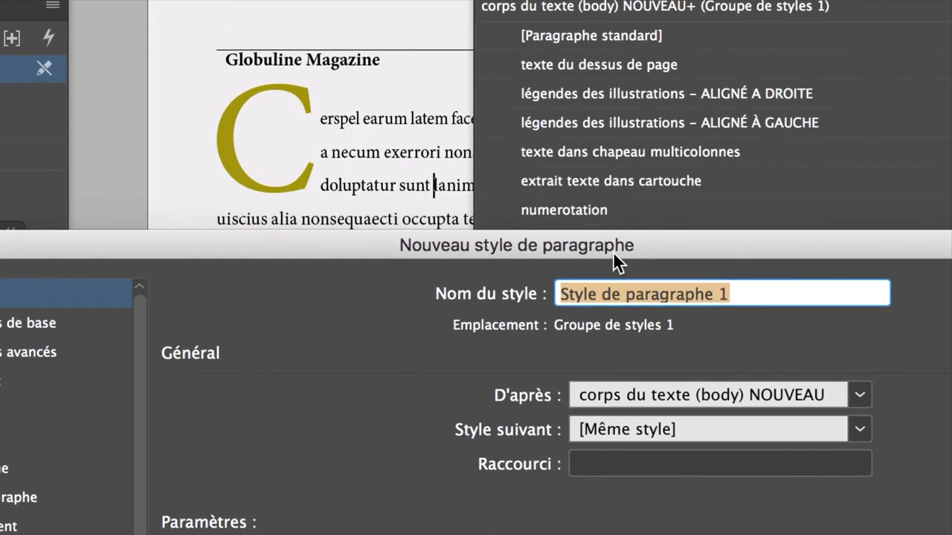
text(corps du )
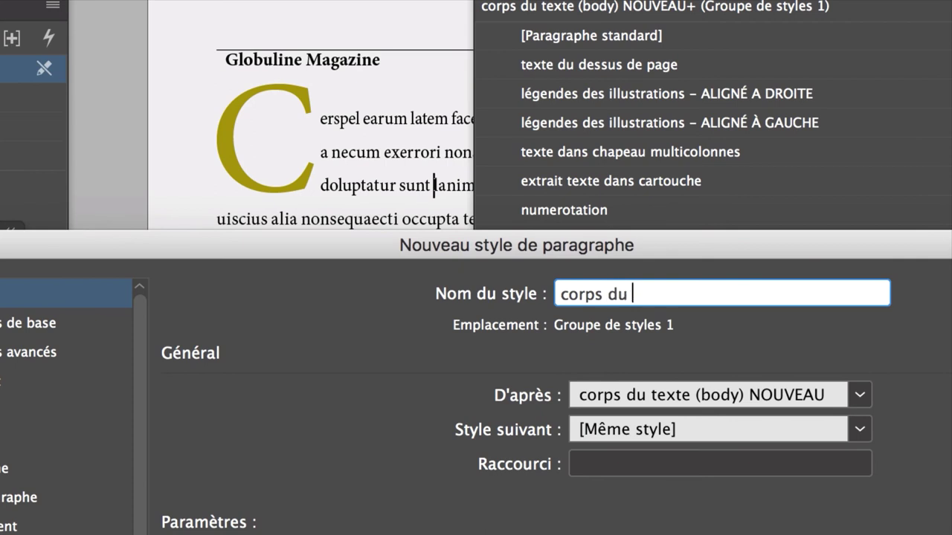
text(texte (body))
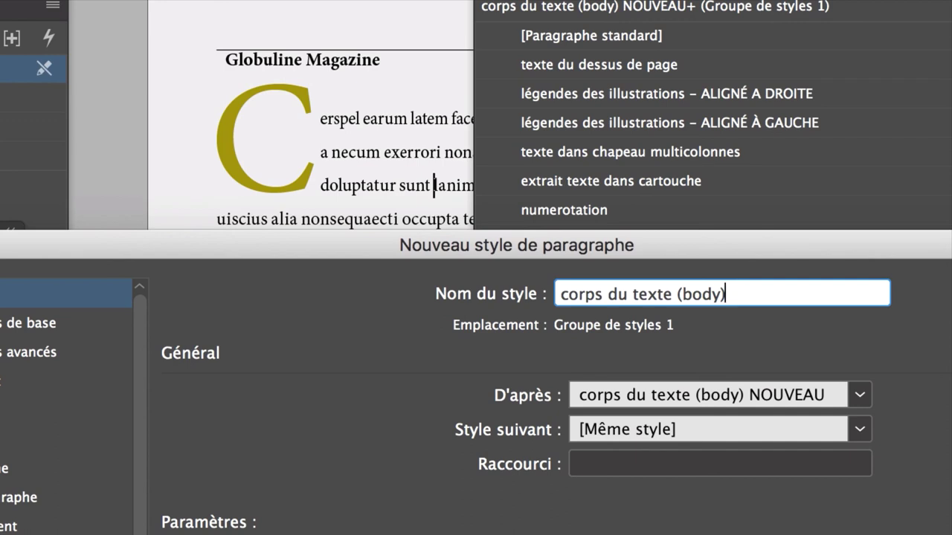
text(NOUVEAU)
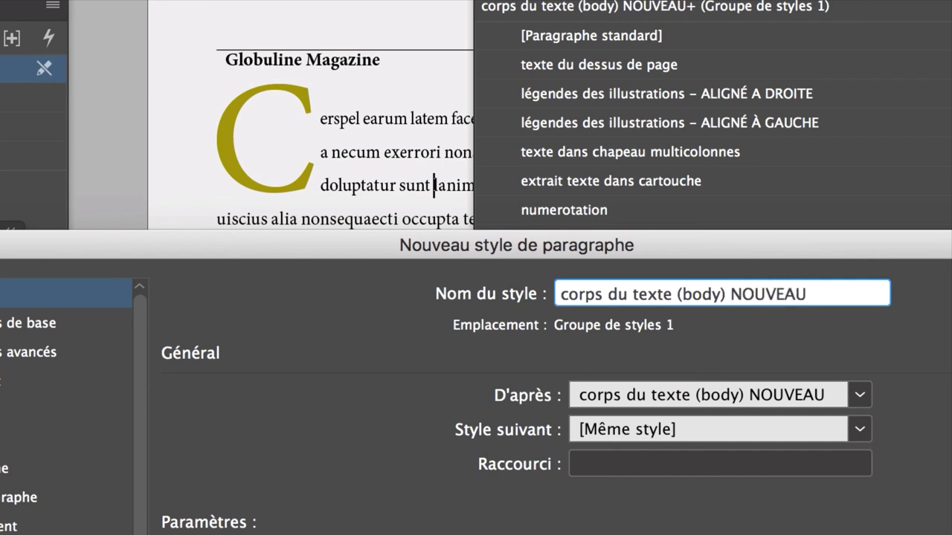
text( avec grande lettrine)
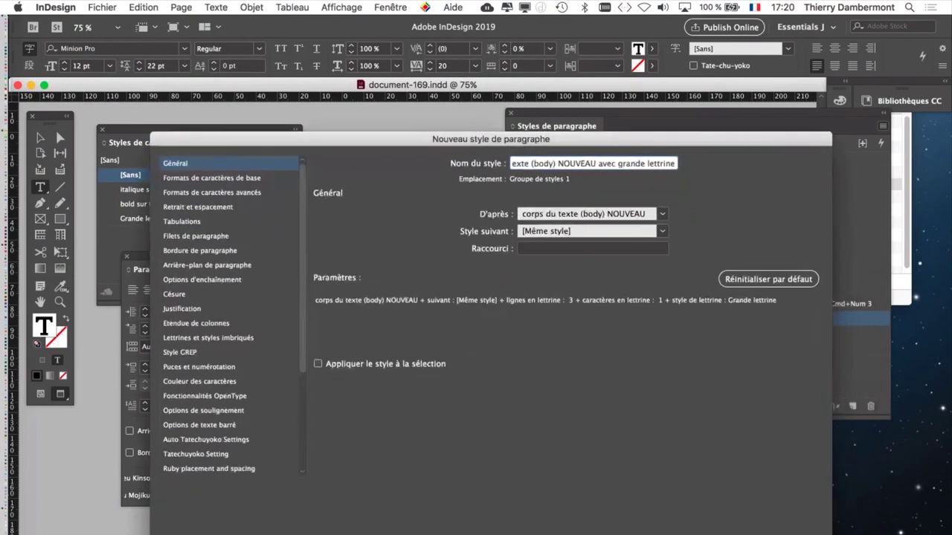
key(Return)
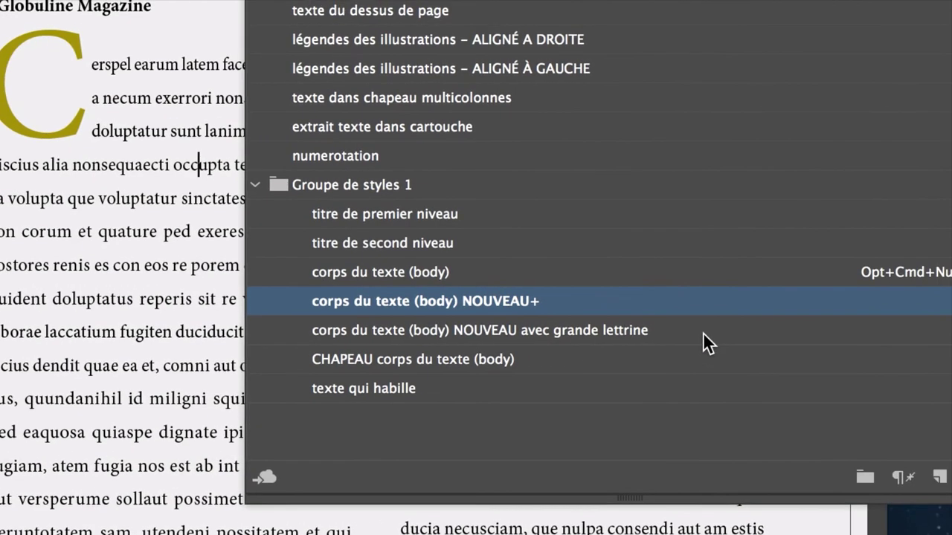
- Apply corps du texte (body) NOUVEAU avec grande lettrine to the "Cerspel earum" paragraph and hide the character styles and paragraph settings
click(703, 333)
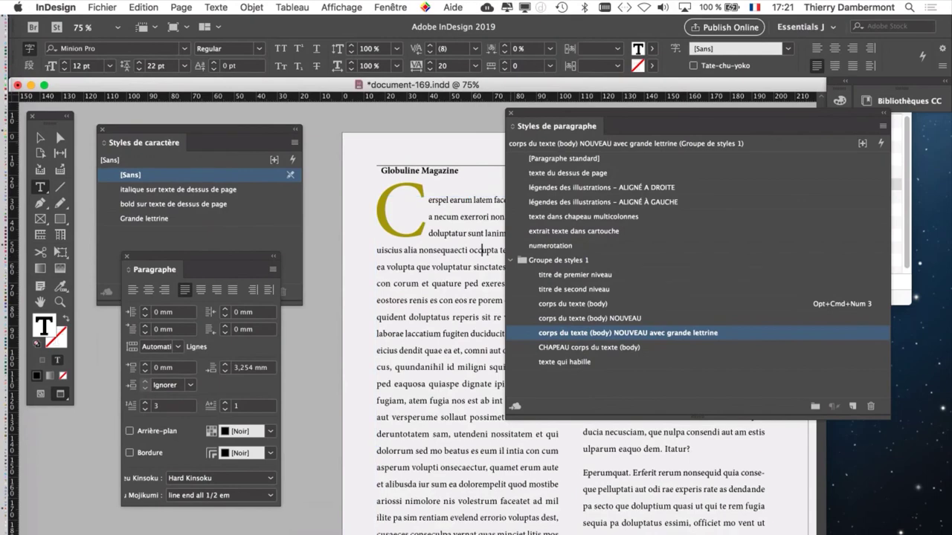
drag(565, 125, 805, 210)
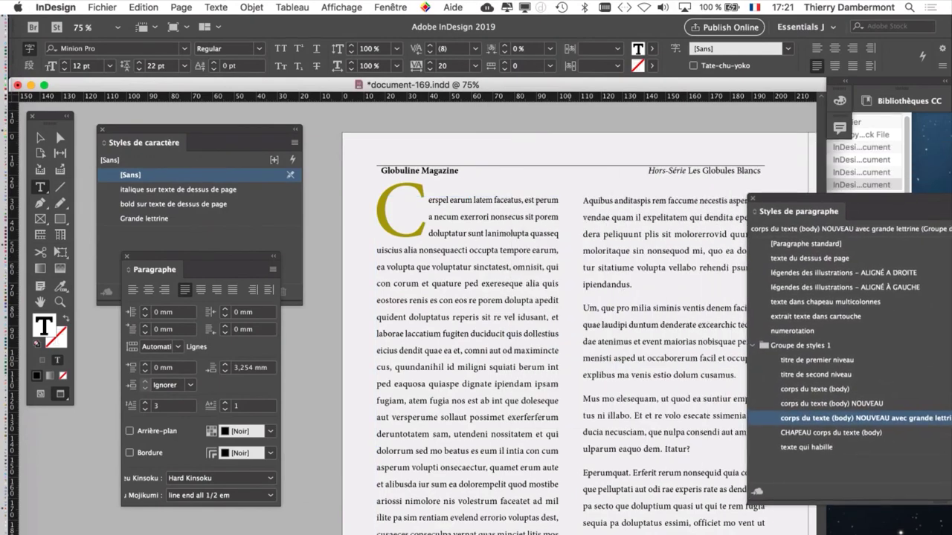
key(super+minus)
key(super+minus)
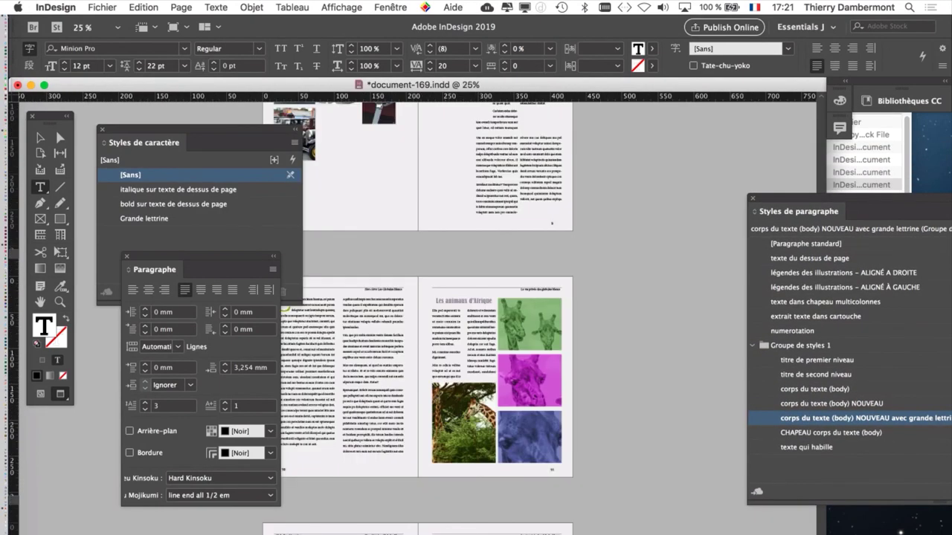
scroll(418, 350, down, 2)
scroll(418, 320, down, 1)
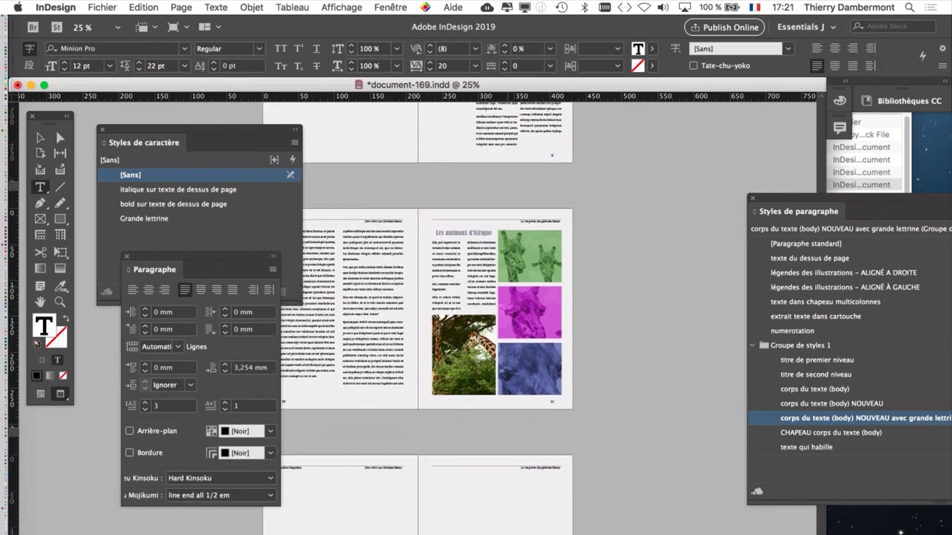
key(super+shift+F11)
key(super+alt+t)
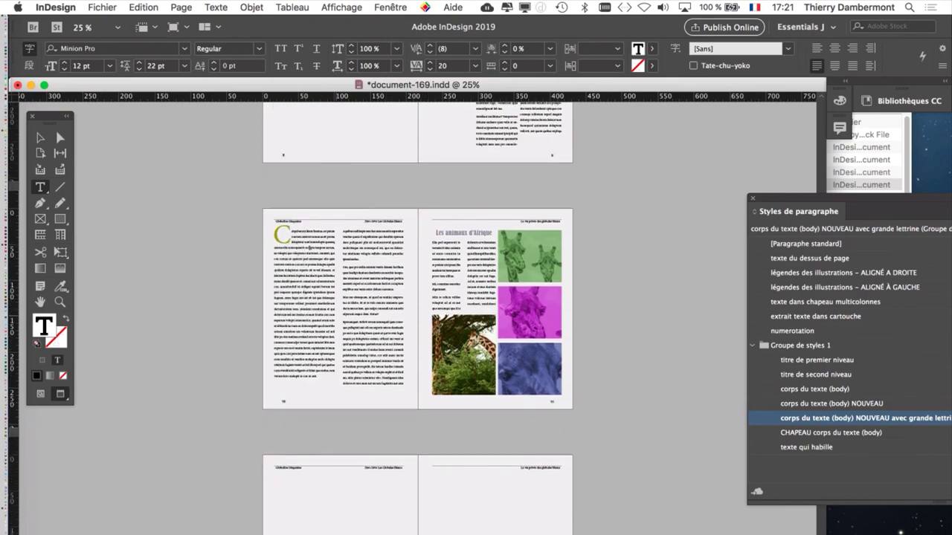
- Try the corps du texte (body) NOUVEAU avec grande lettrine style on the "Fugitati istius" paragraph of the Vintage article
scroll(763, 336, down, 10)
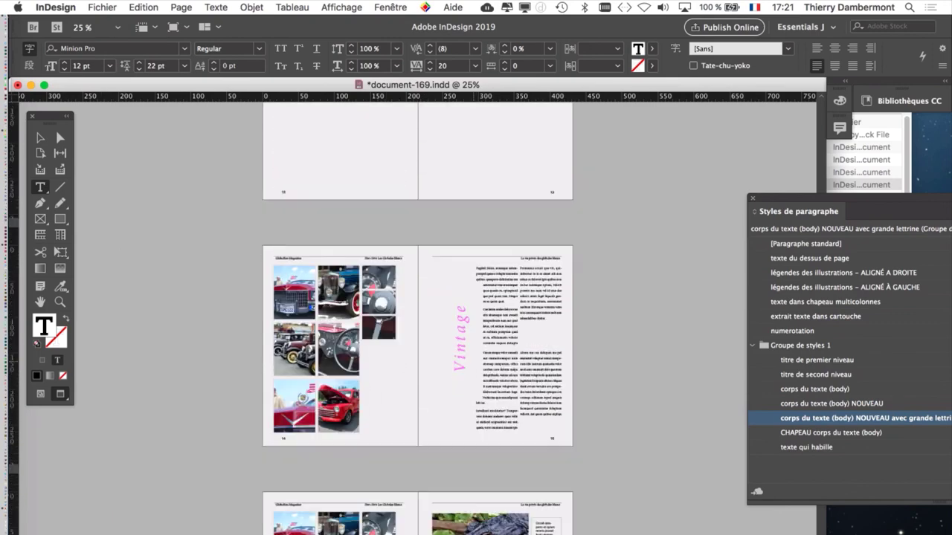
key(super+equal)
key(super+equal)
key(super+equal)
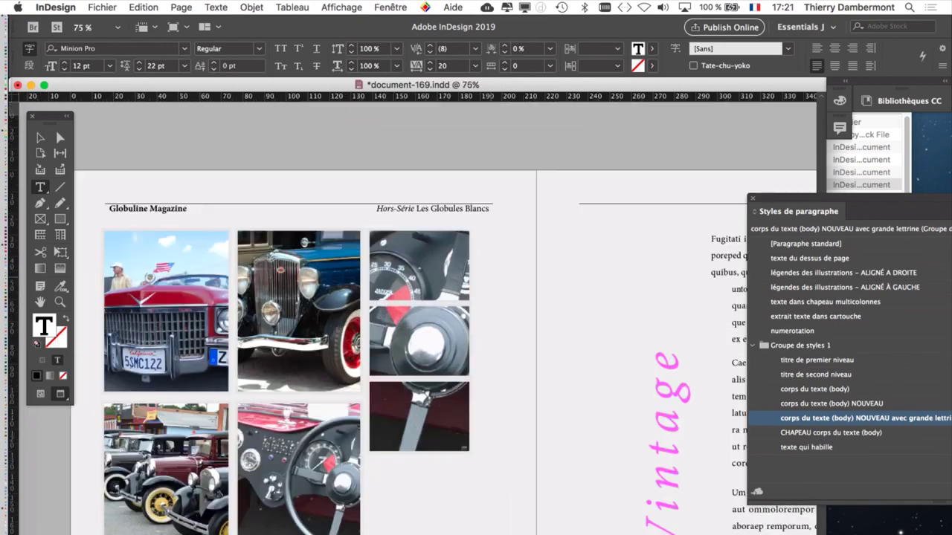
scroll(762, 335, right, 5)
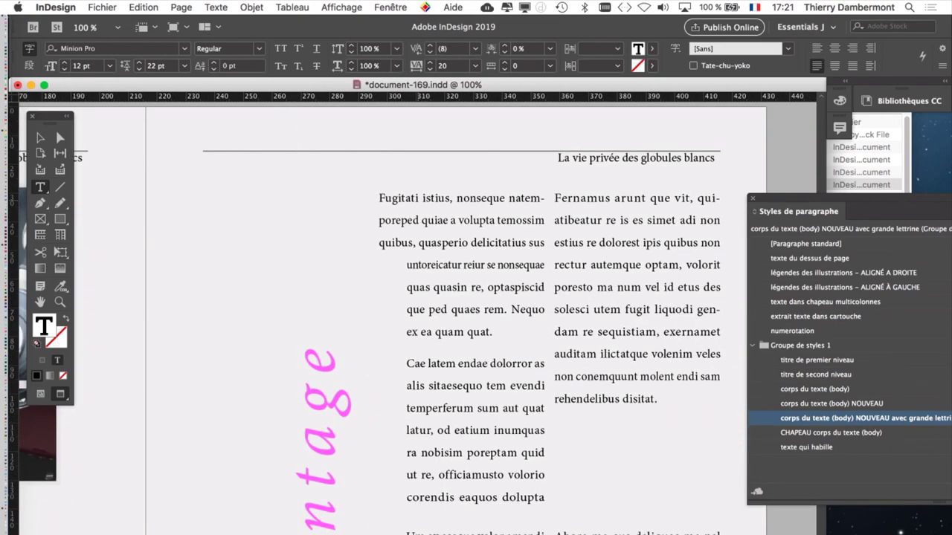
click(834, 403)
drag(798, 211, 551, 46)
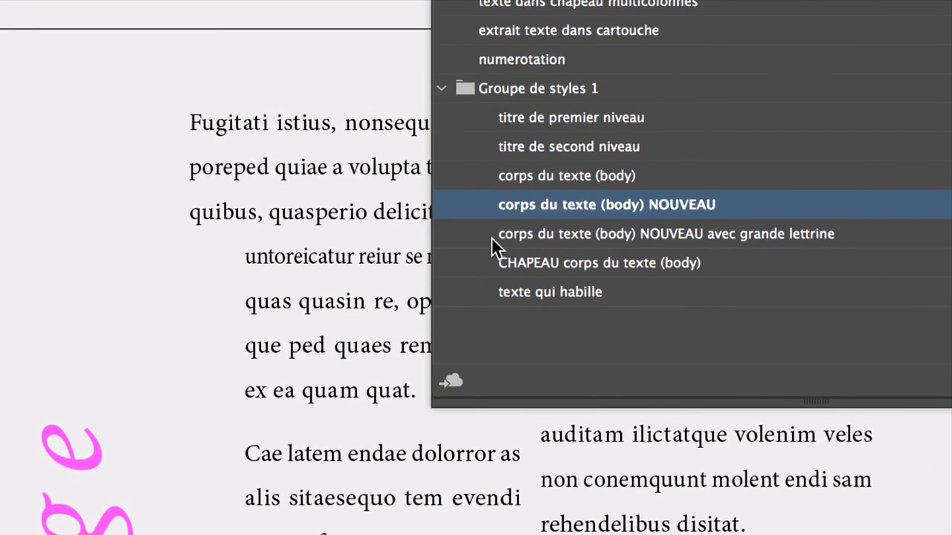
click(492, 237)
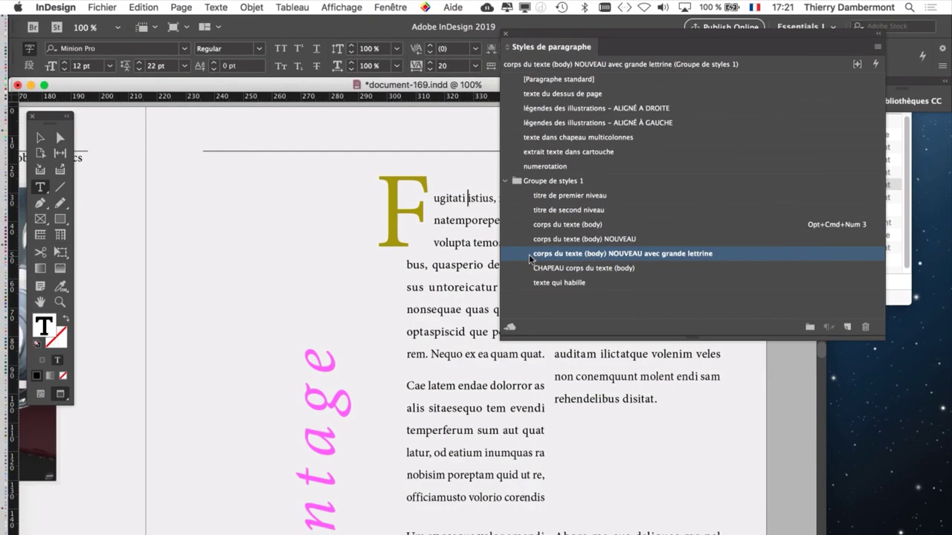
drag(533, 31, 622, 38)
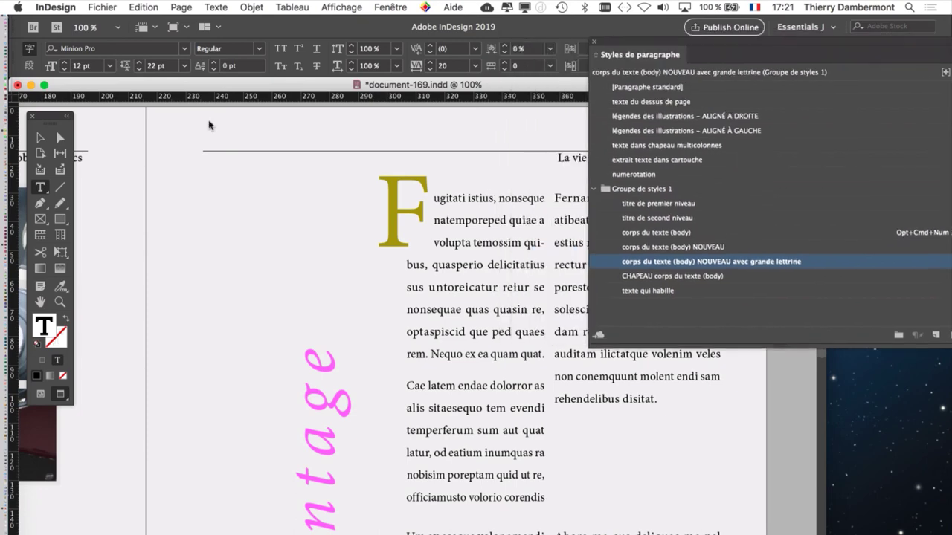
- Return to the normal view with guides and undo the style applications on the Vintage article's first paragraph
click(41, 394)
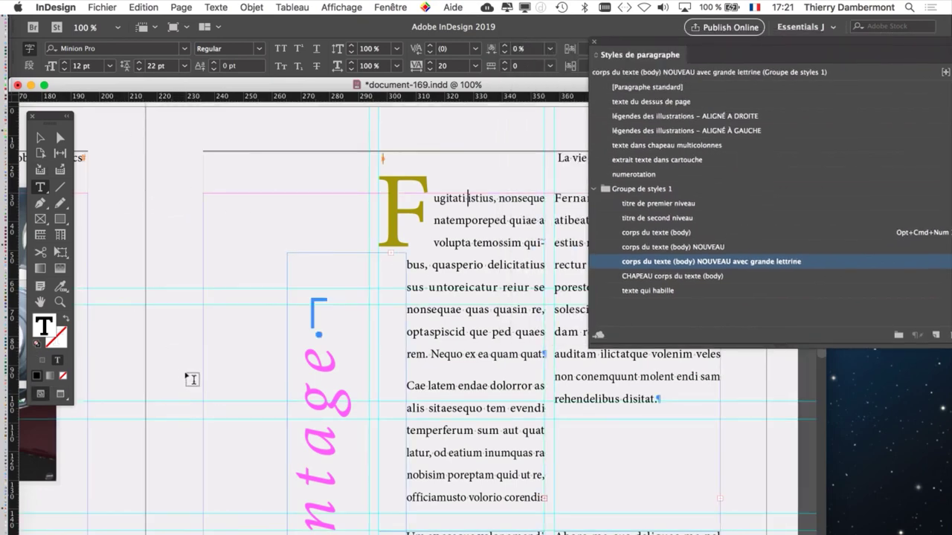
scroll(191, 379, down, 1)
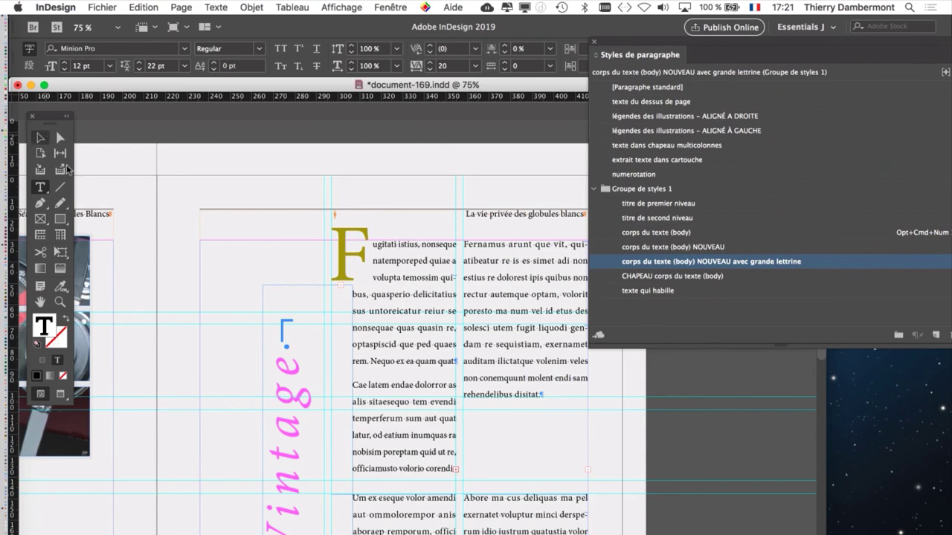
click(40, 137)
click(136, 9)
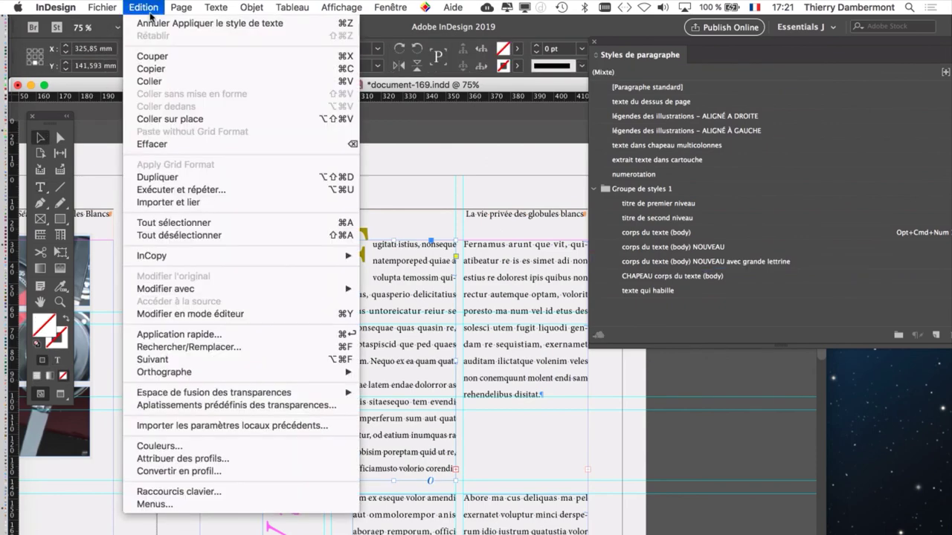
click(168, 26)
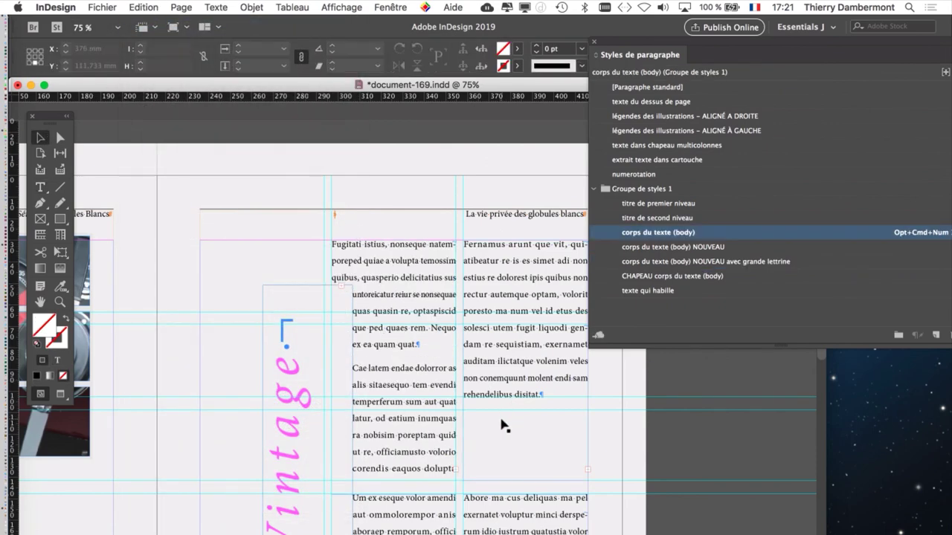
- Apply the corps du texte (body) NOUVEAU avec grande lettrine style to the "Nulparitium doluptat" paragraph of the La faune de New York article
scroll(502, 423, down, 1)
click(41, 302)
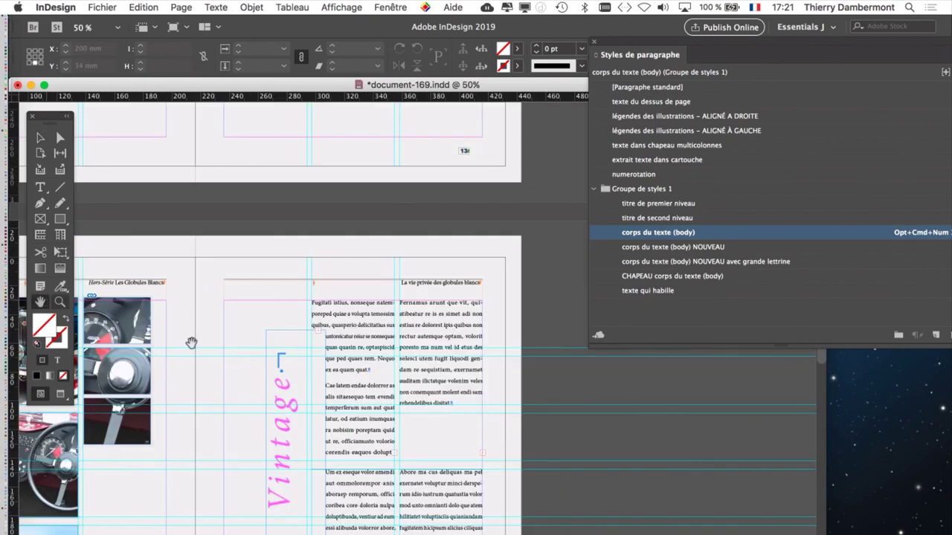
scroll(446, 387, left, 5)
scroll(446, 386, down, 4)
scroll(428, 188, down, 10)
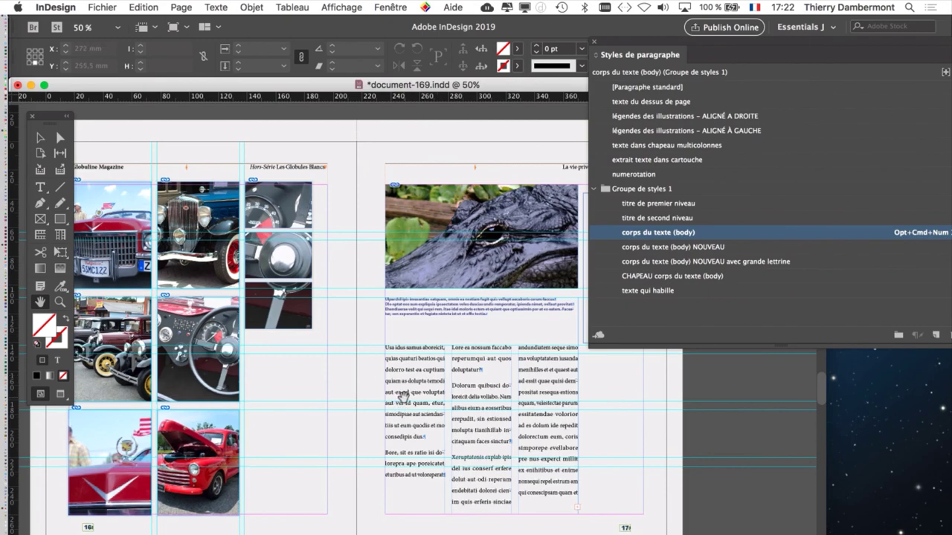
scroll(403, 396, up, 2)
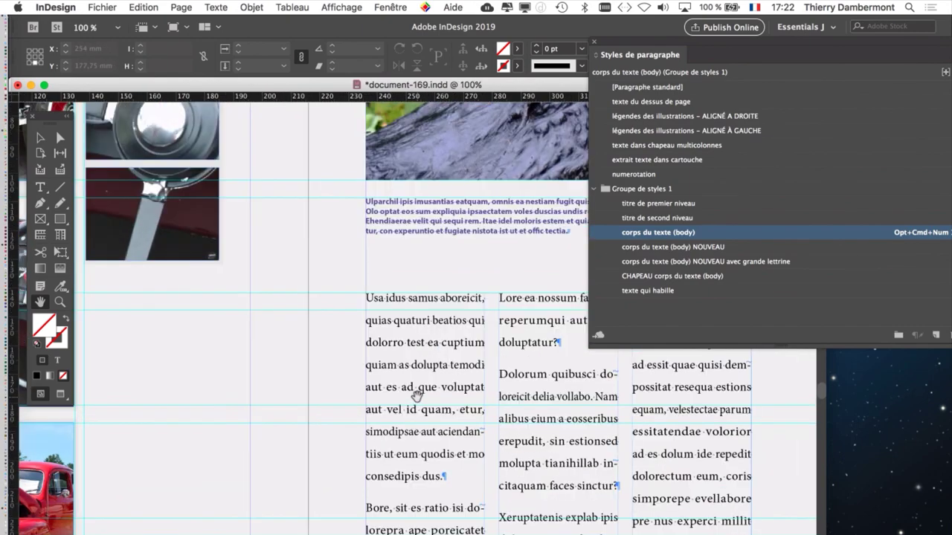
scroll(417, 396, down, 1)
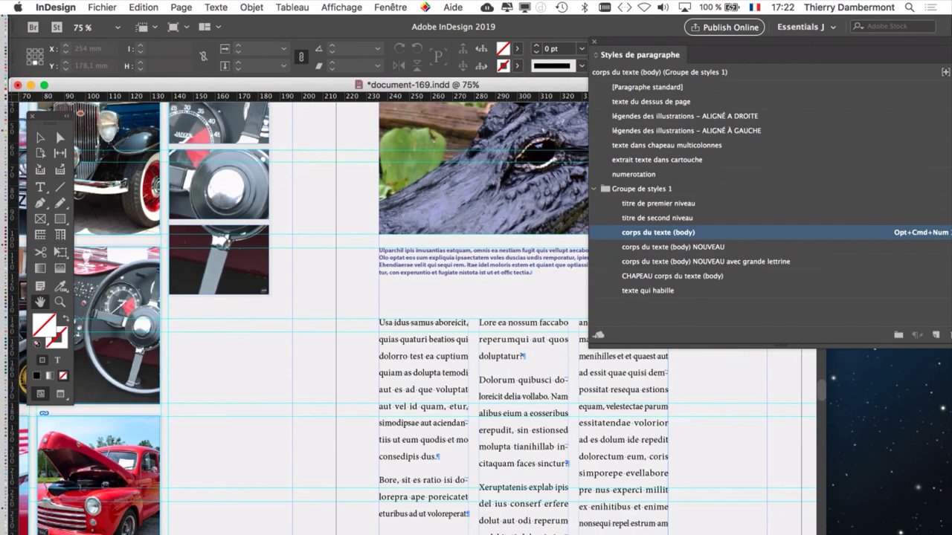
scroll(533, 199, left, 5)
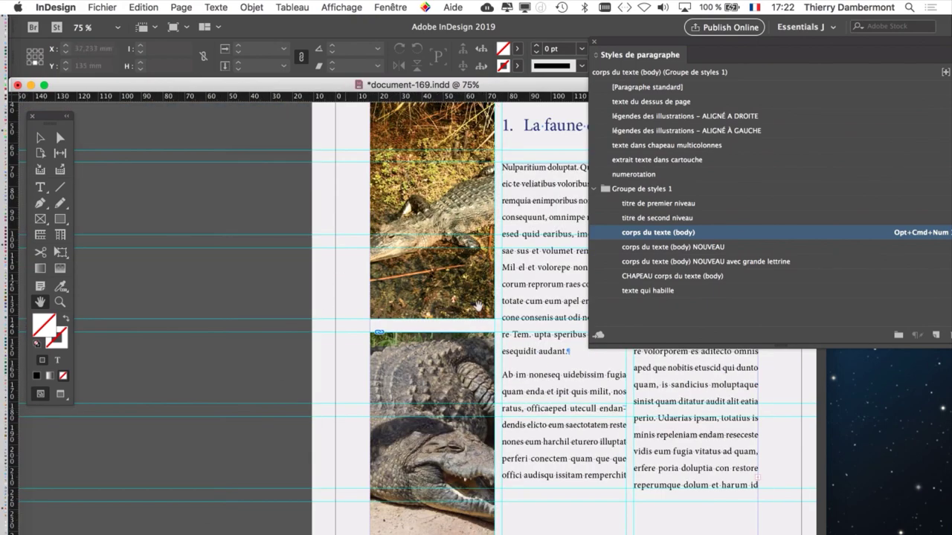
drag(534, 199, 242, 219)
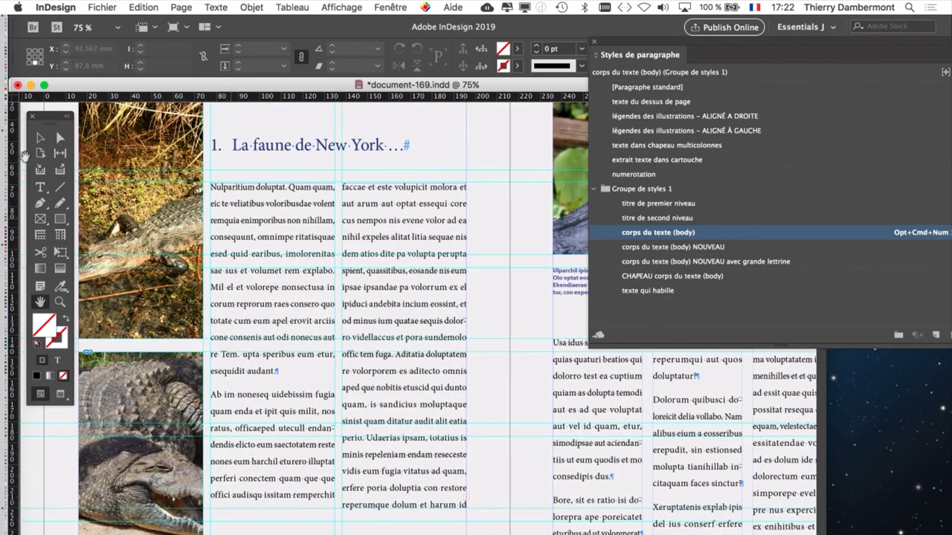
click(221, 192)
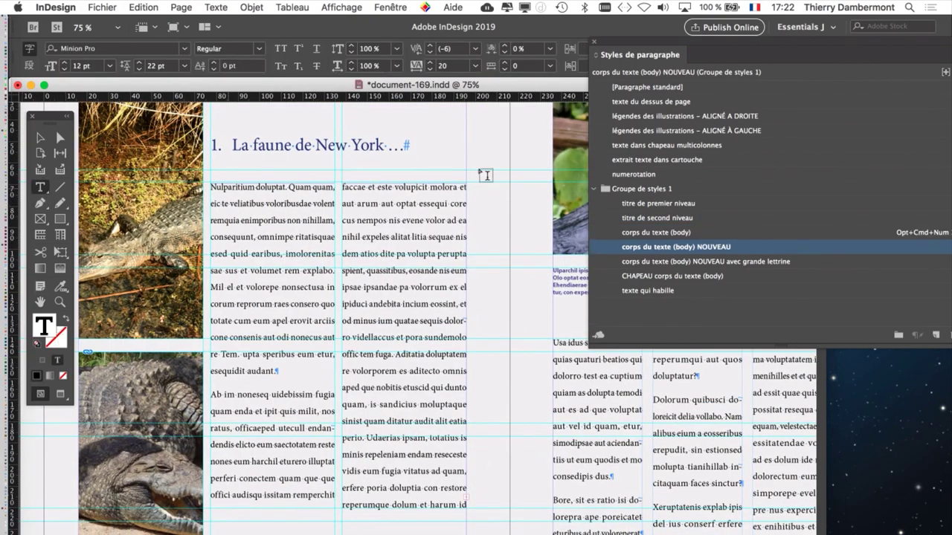
drag(656, 42, 424, 117)
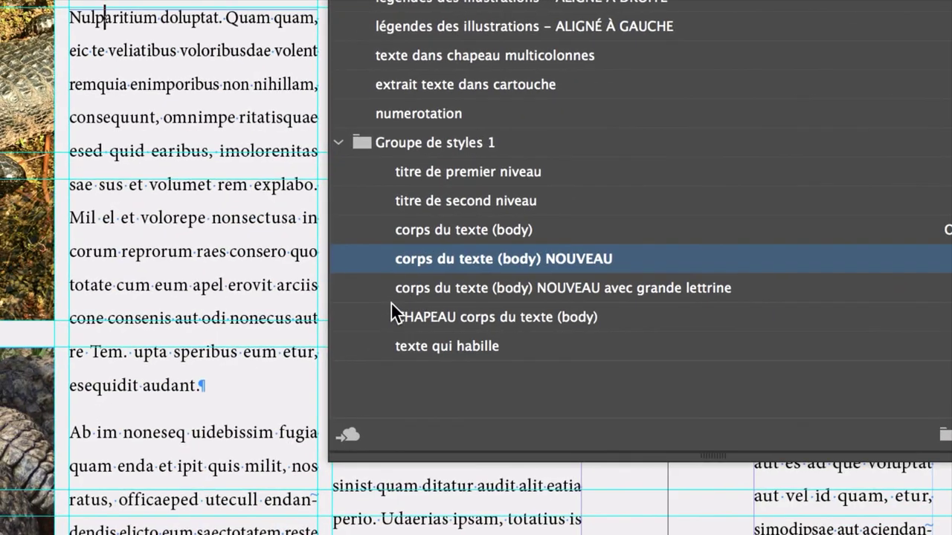
click(388, 298)
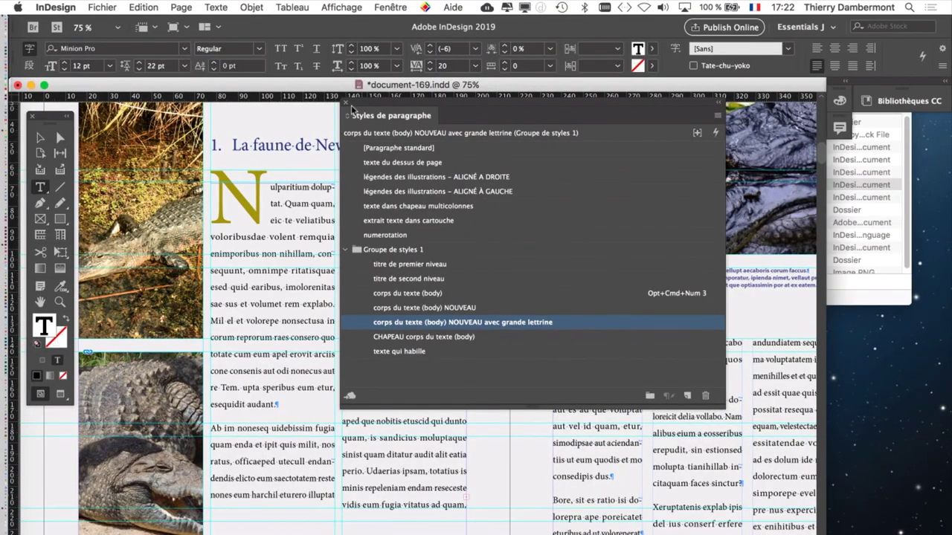
- Hide the paragraph styles, deselect the text and preview the La faune de New York page without guides or hidden characters
click(344, 100)
click(61, 394)
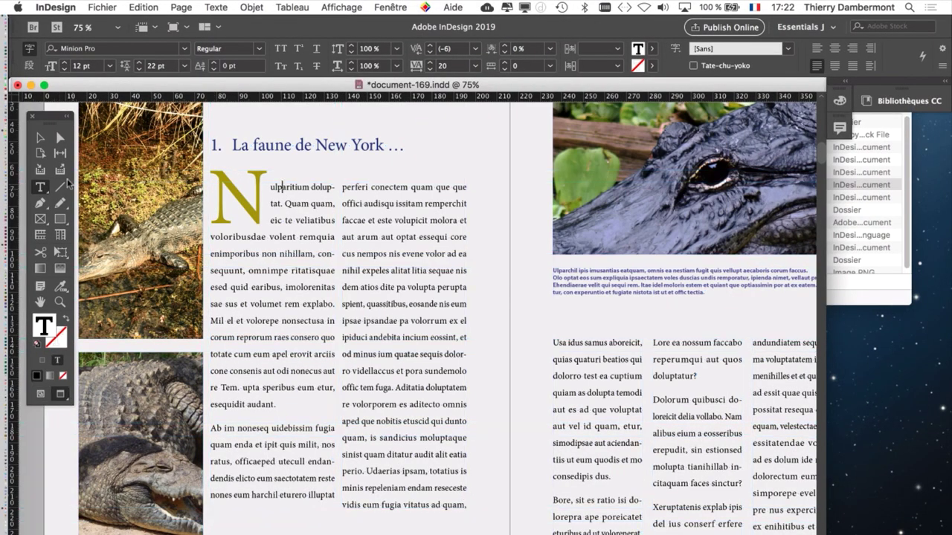
click(40, 138)
click(33, 454)
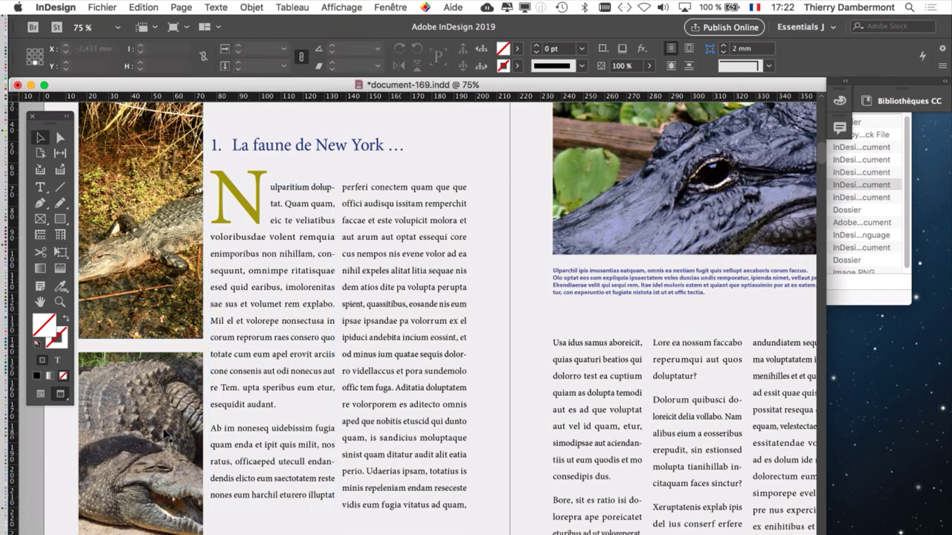
key(super+minus)
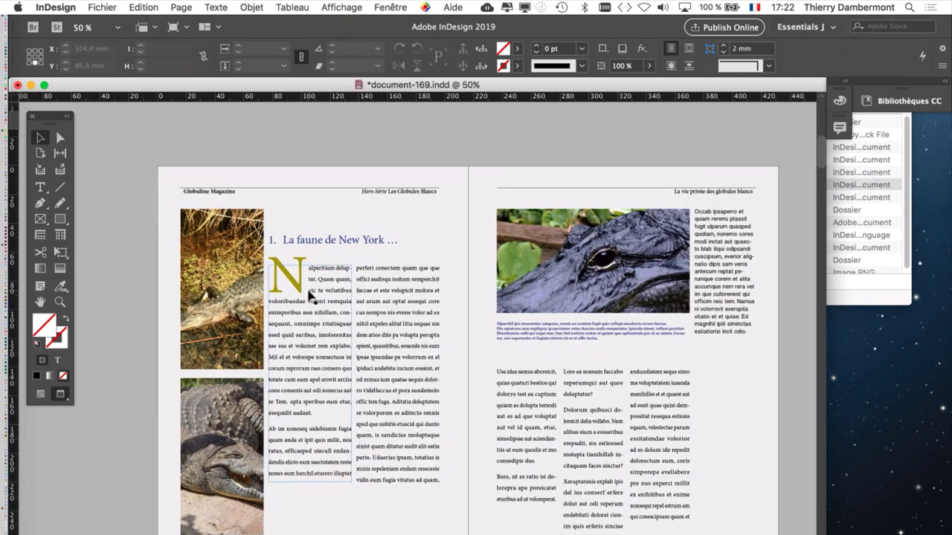
key(super+equal)
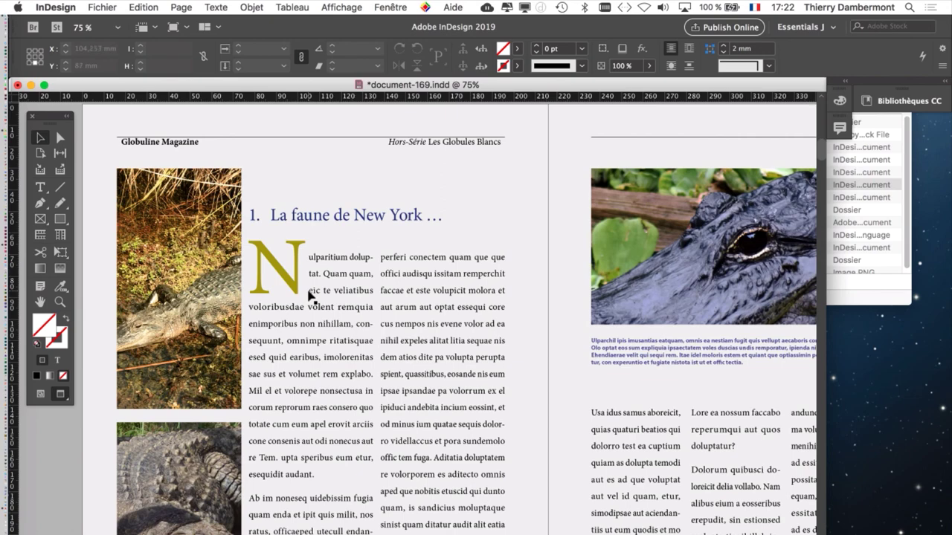
- Save the magazine as a new version named document-170.indd in the Dossier document-164 folder
click(102, 7)
click(134, 101)
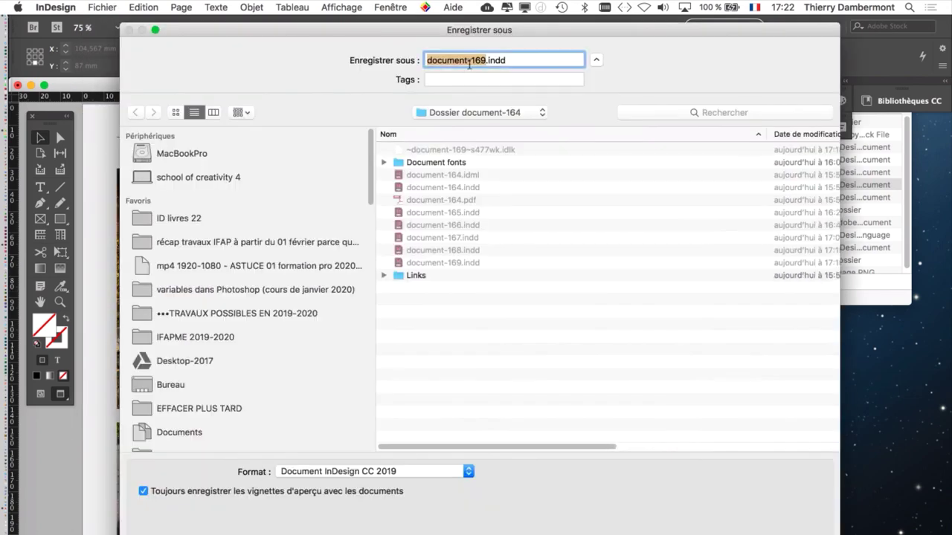
click(479, 61)
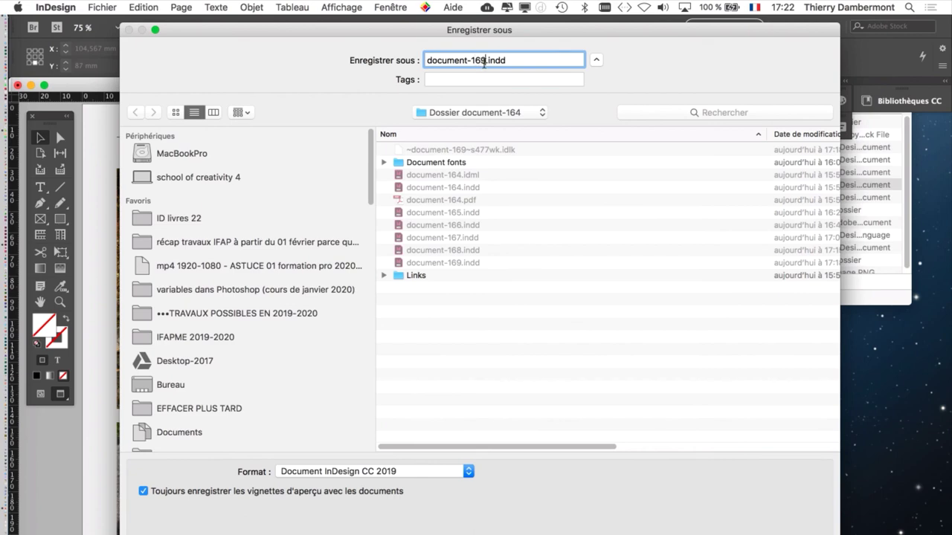
text(170)
key(Return)
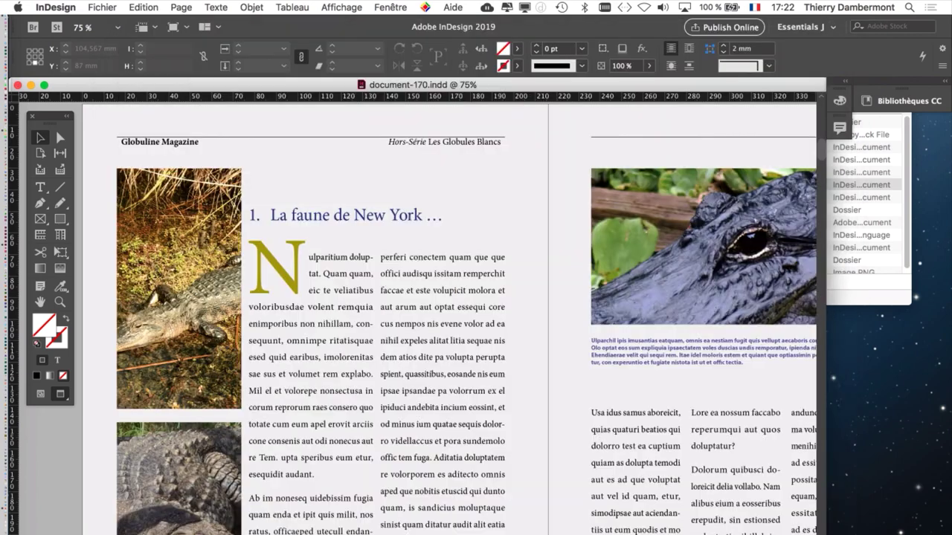